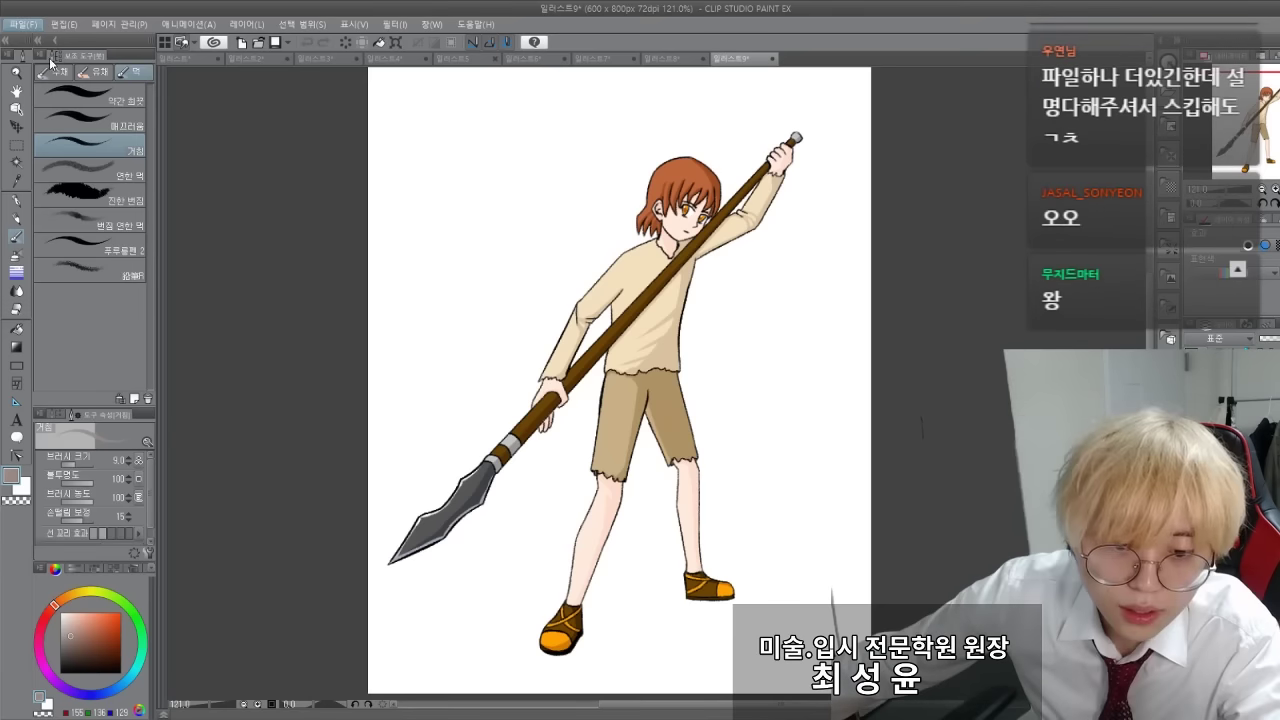
Return to the spear character's illustration, fade its artwork by lowering the layer opacity, and pick a bright red drawing colour
key("ctrl+Tab")
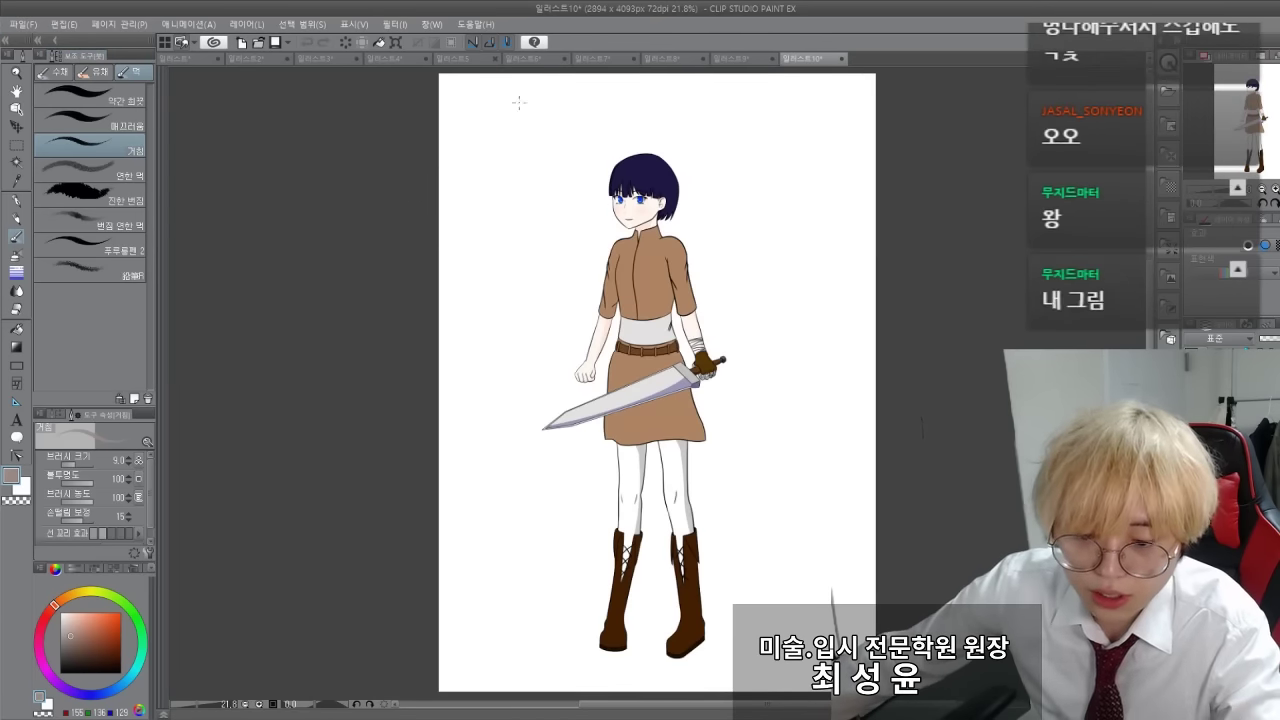
key("ctrl+shift+Tab")
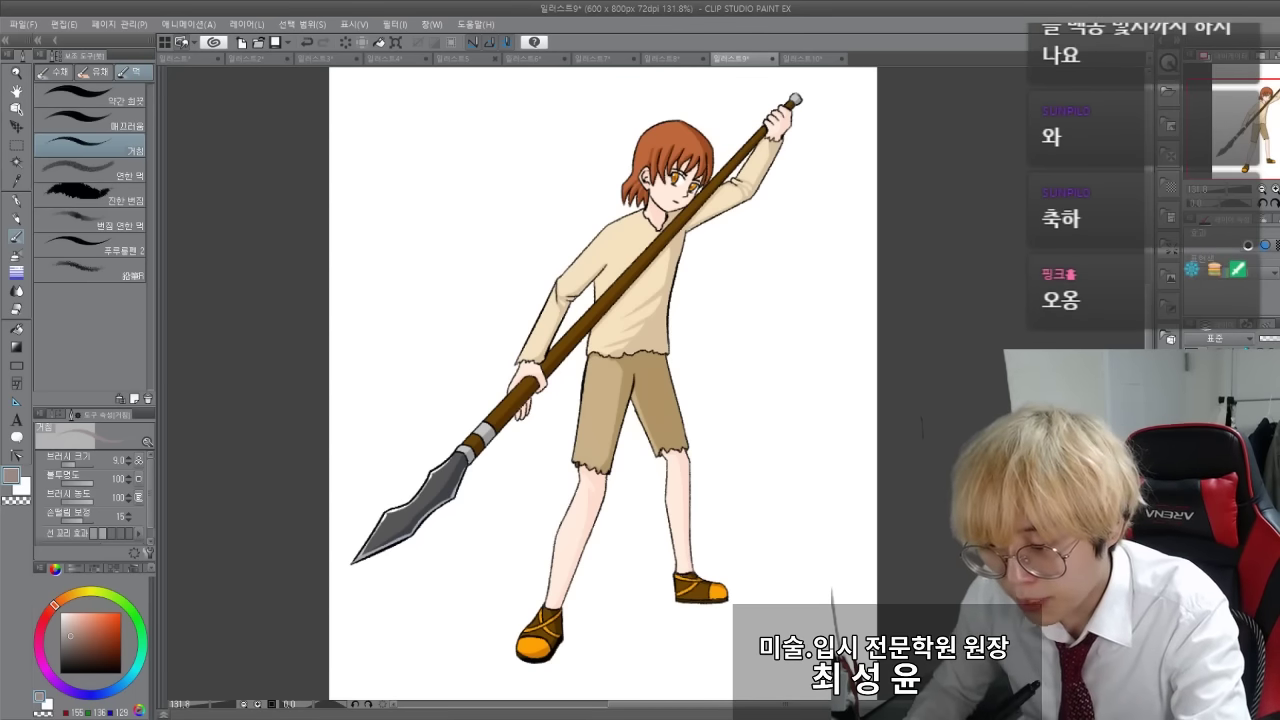
left_click(1268, 338)
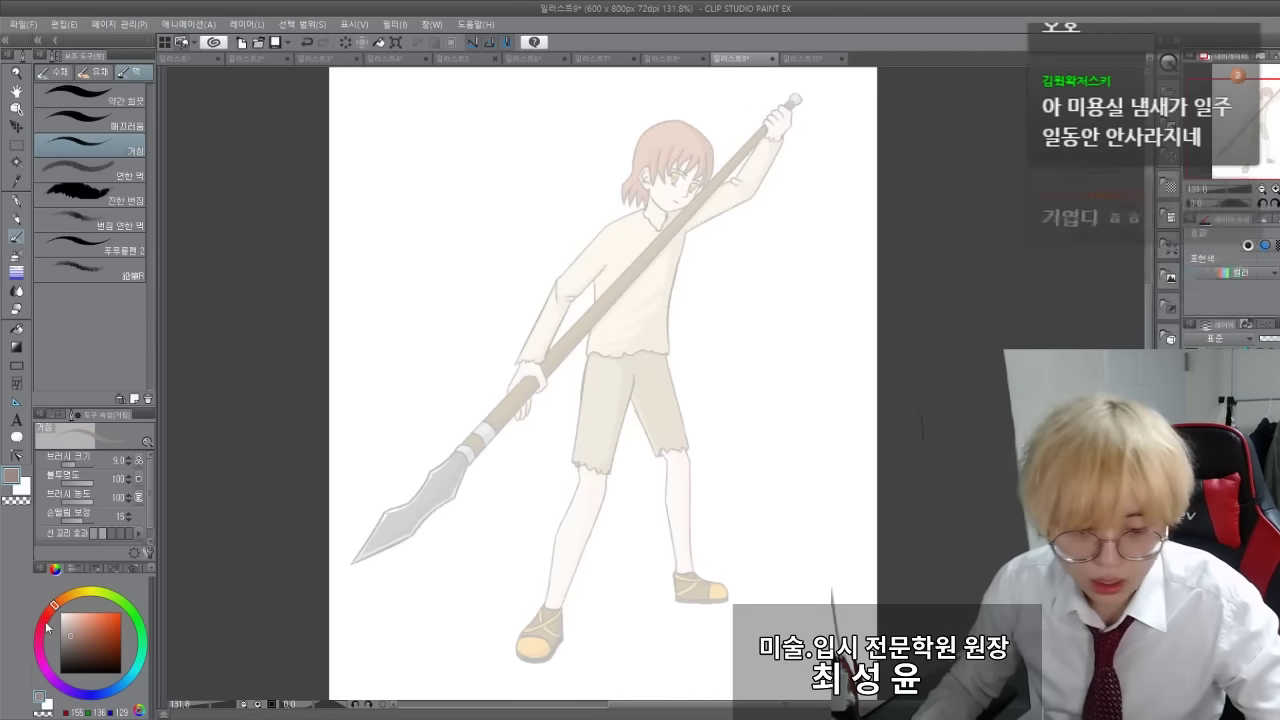
left_click(48, 612)
left_click(118, 613)
mouse_move(291, 369)
left_mouse_down()
mouse_move(277, 398)
mouse_move(300, 366)
left_mouse_up()
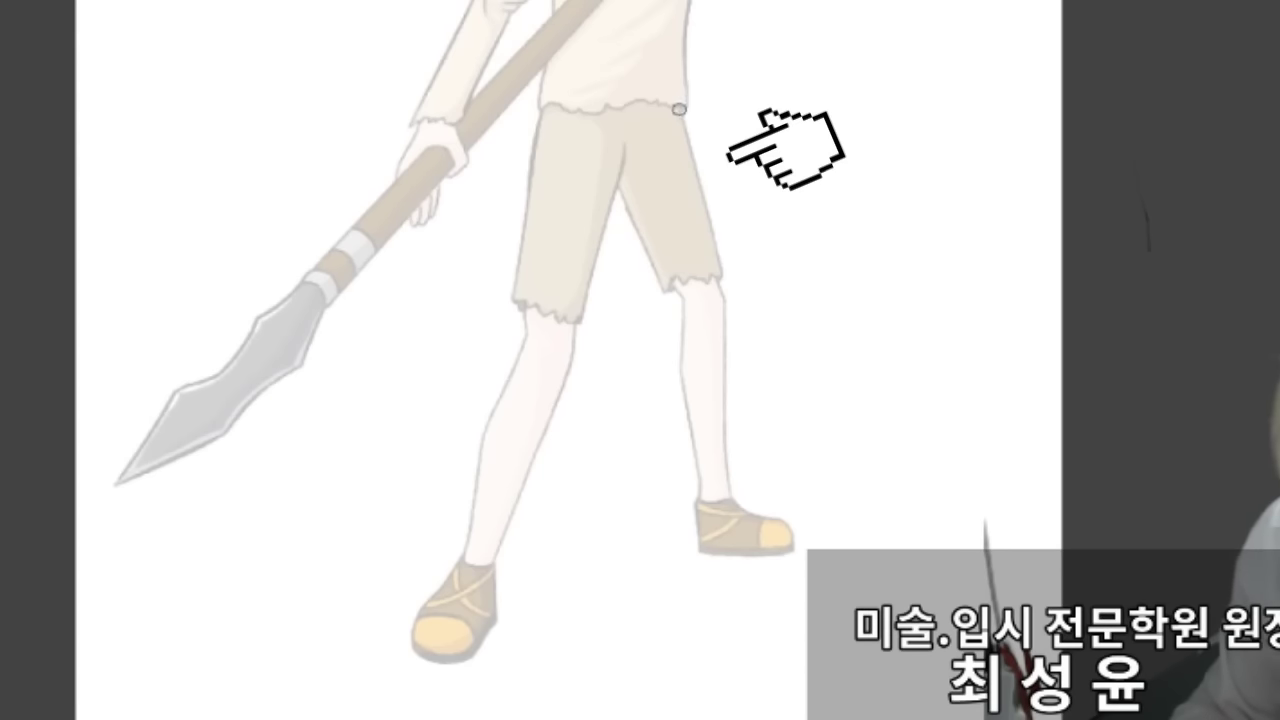
left_click_drag(679, 116, 686, 175)
left_click_drag(681, 106, 727, 292)
key("ctrl+z")
left_click_drag(626, 171, 681, 295)
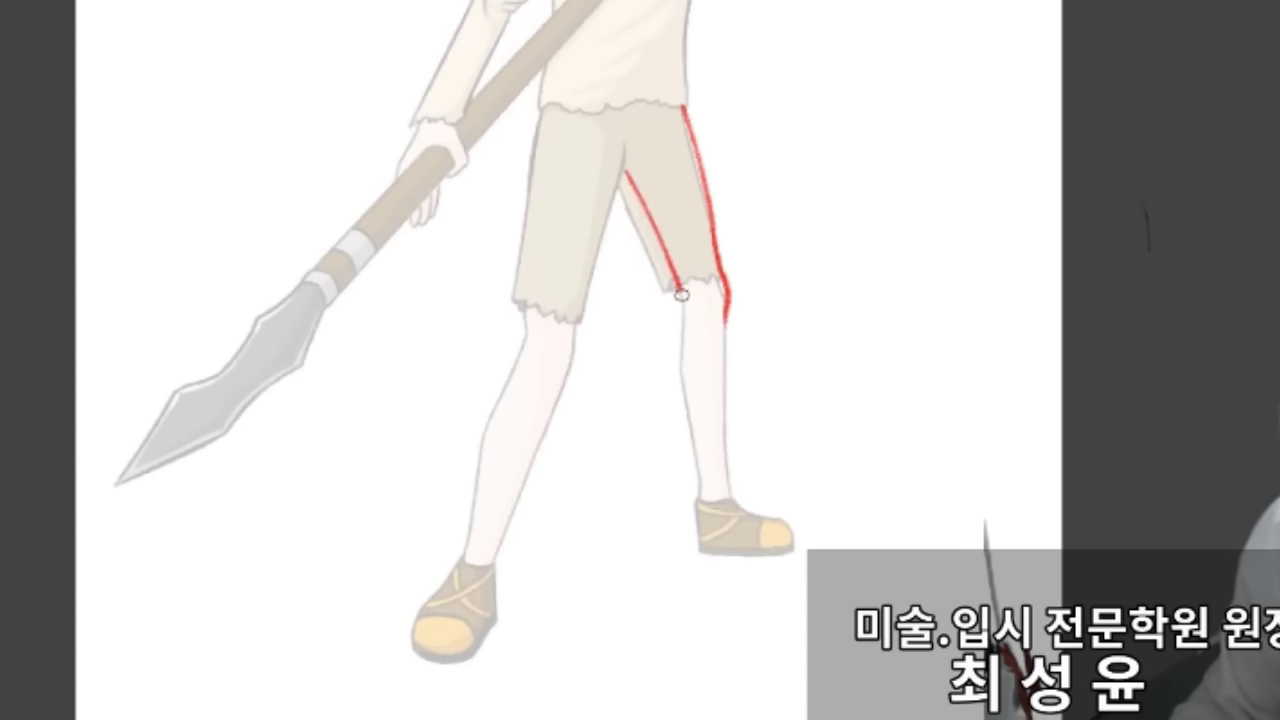
key("ctrl+z")
left_click_drag(628, 172, 678, 300)
key("ctrl+z")
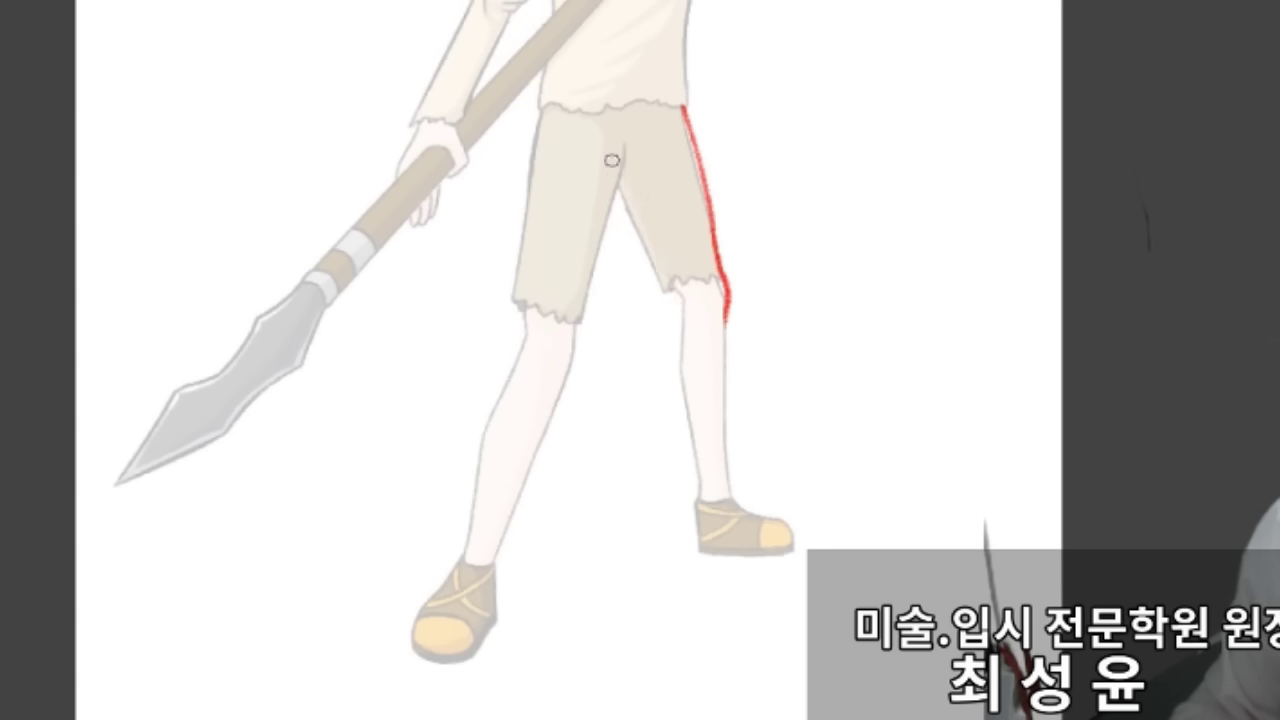
key("ctrl+z")
mouse_move(695, 232)
left_mouse_down()
mouse_move(678, 113)
mouse_move(697, 230)
left_mouse_up()
key("ctrl+z")
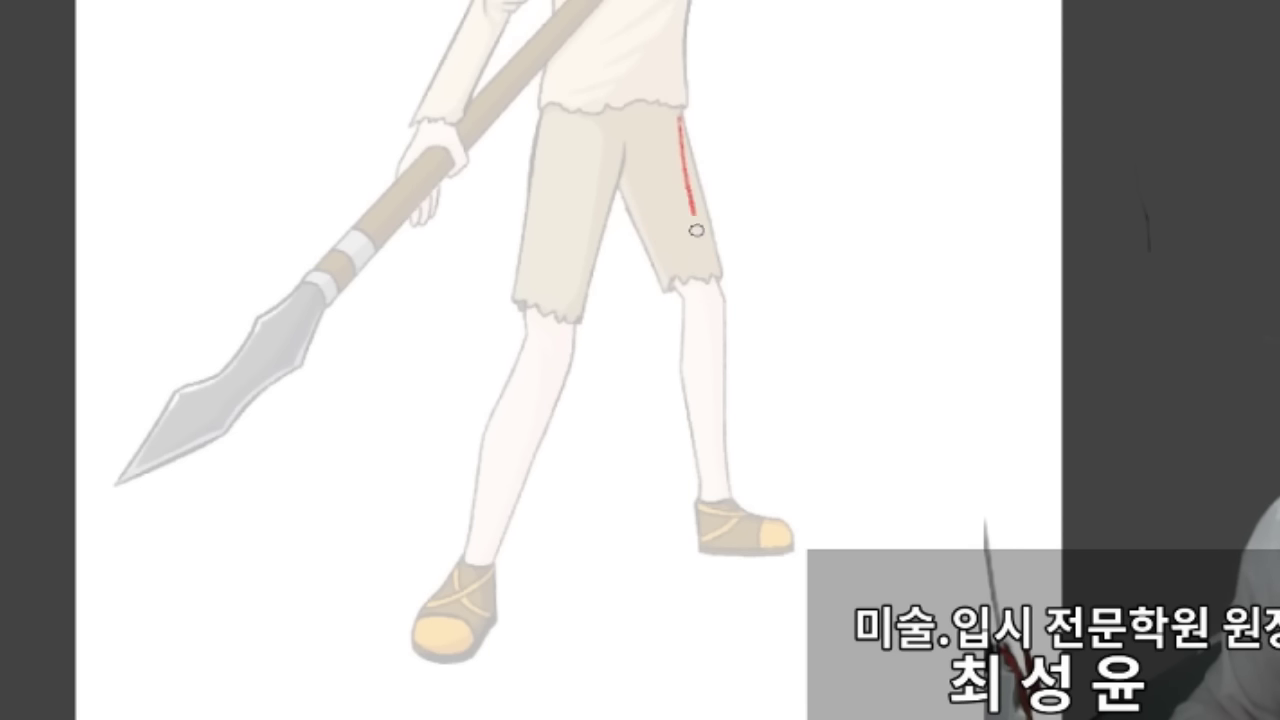
key("ctrl+z")
Trace the straighter leg in red along both thigh edges, around the knee and down the inner calf
mouse_move(680, 112)
left_mouse_down()
mouse_move(722, 277)
mouse_move(633, 213)
mouse_move(692, 312)
left_mouse_up()
key("ctrl+z")
left_click_drag(642, 233, 686, 298)
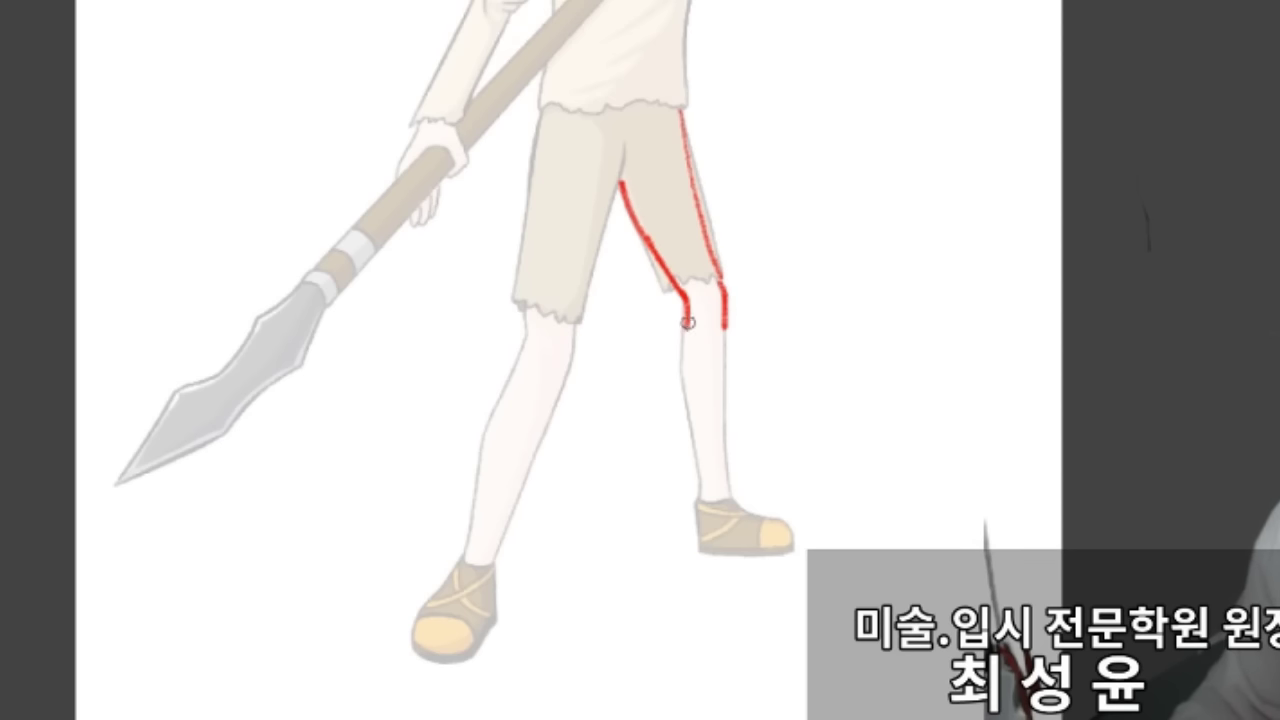
left_click_drag(686, 318, 686, 401)
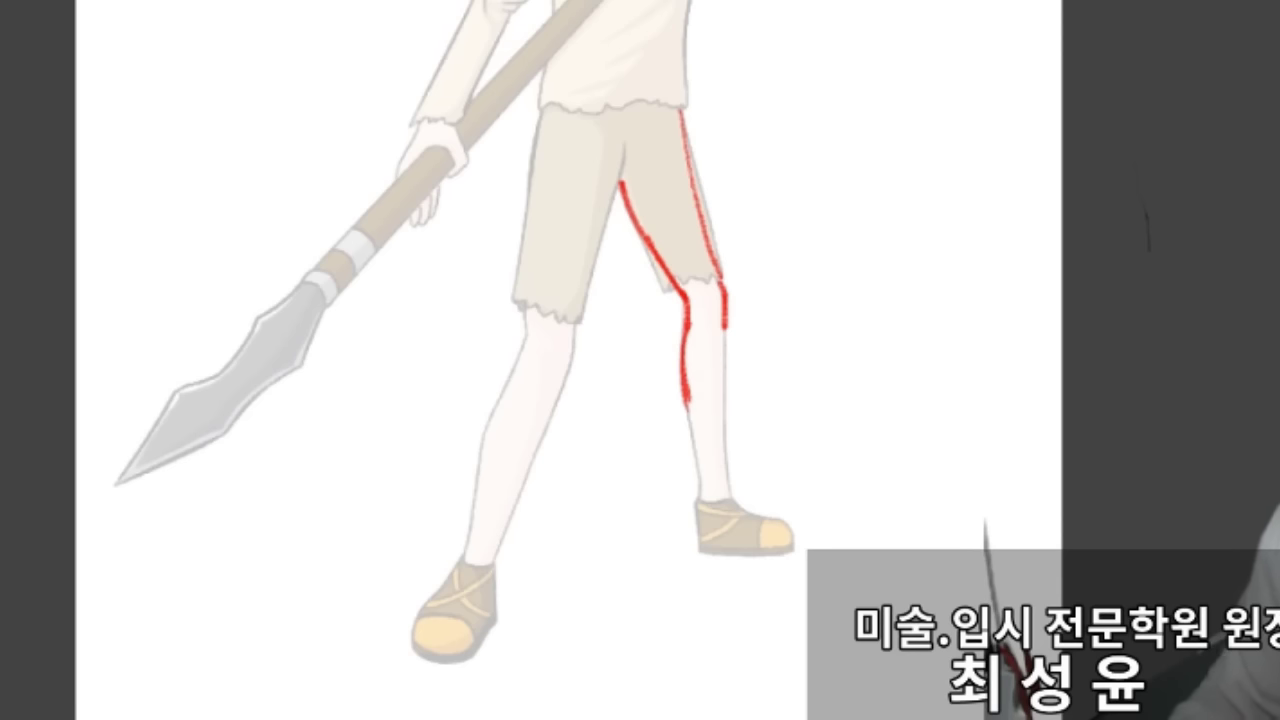
Try contour strokes beside and over the straighter leg's outer thigh, and undo the earlier red strokes on that leg
mouse_move(706, 206)
left_mouse_down()
mouse_move(803, 129)
mouse_move(838, 130)
left_mouse_up()
left_click_drag(720, 221, 848, 209)
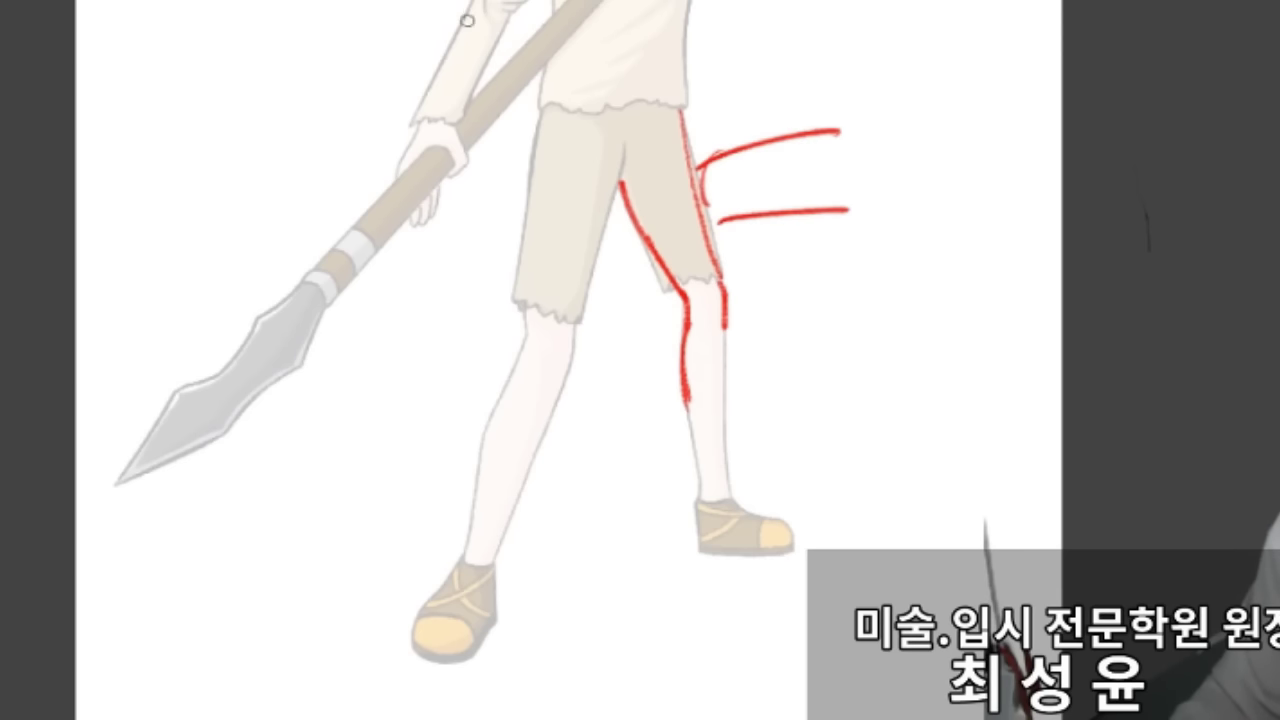
left_click_drag(682, 160, 708, 262)
left_click_drag(668, 138, 700, 262)
key("ctrl+z")
key("ctrl+z")
key("ctrl+z")
key("ctrl+z")
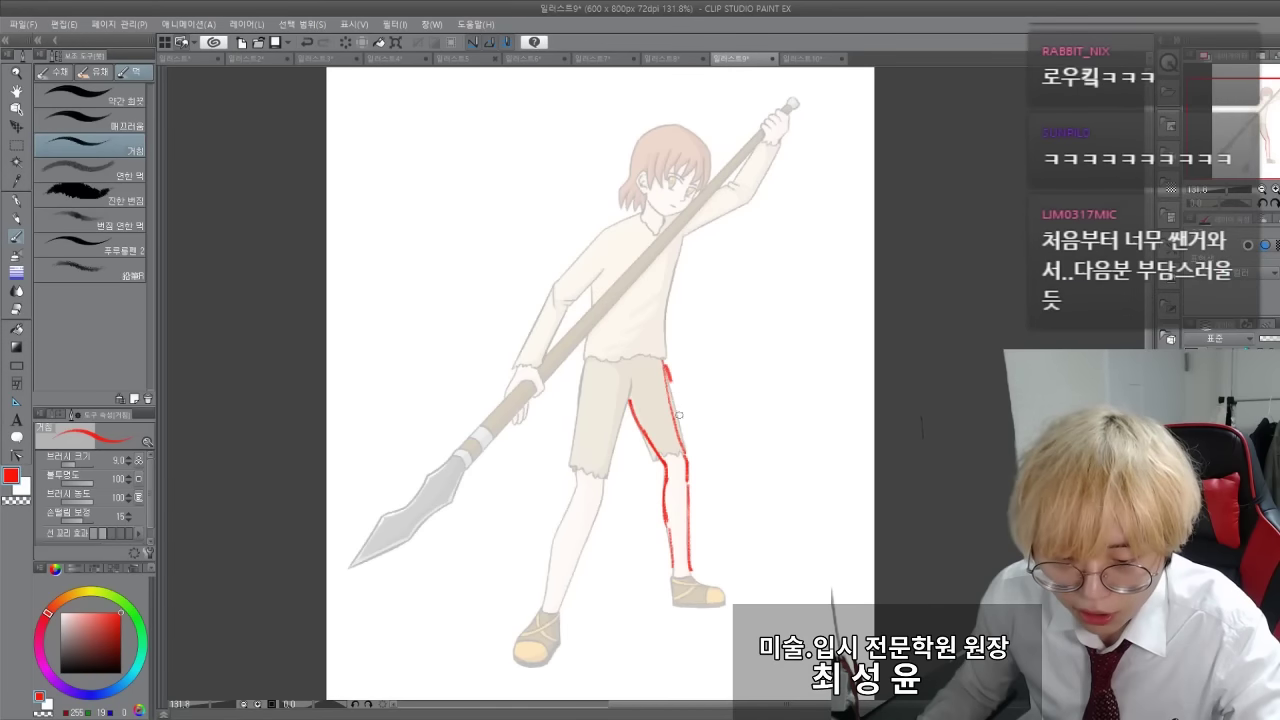
key("ctrl+z")
key("ctrl+z")
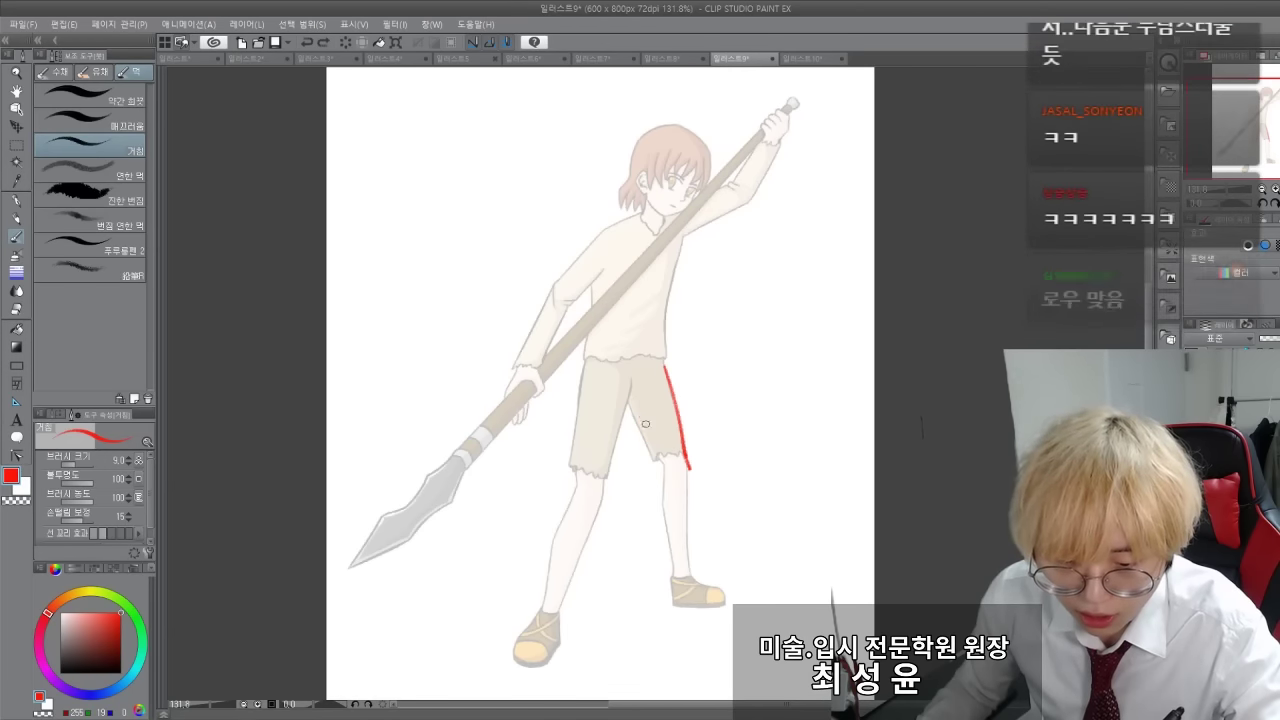
Trace the straighter leg's inner thigh up to the crotch in red, and try an oval along the outer thigh
left_click_drag(630, 402, 664, 466)
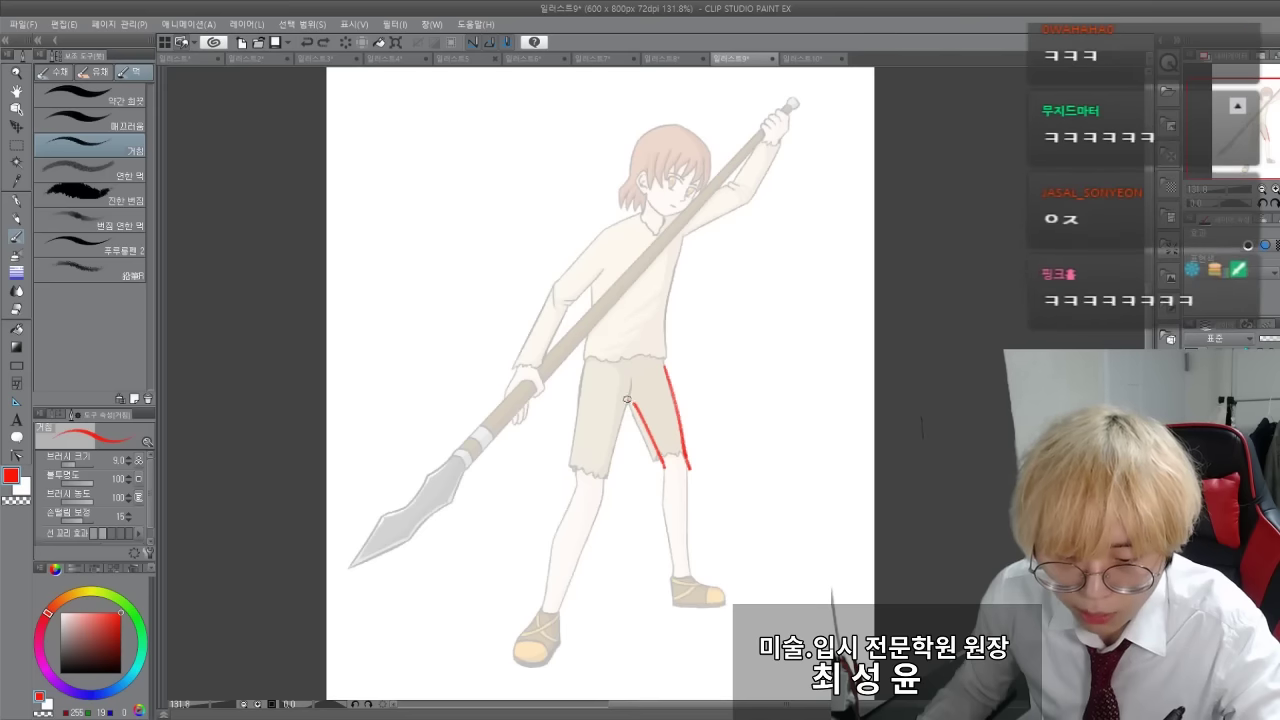
left_click_drag(653, 386, 679, 465)
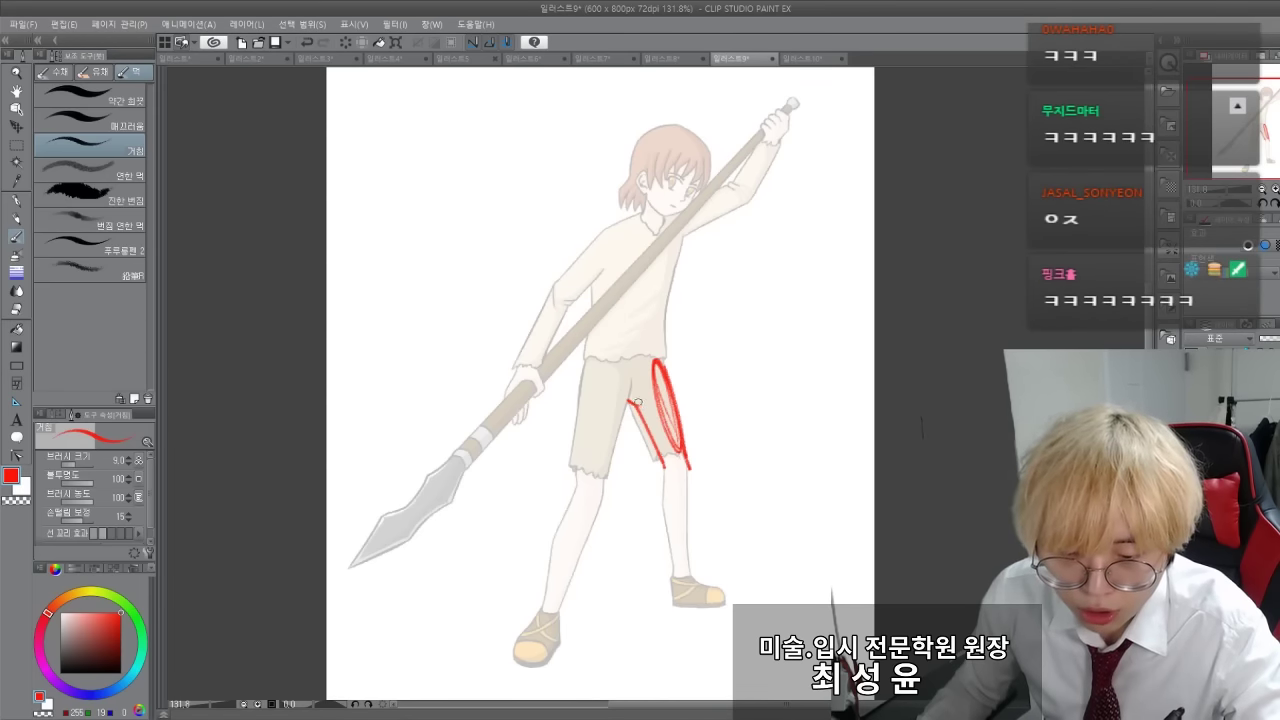
mouse_move(638, 402)
left_mouse_down()
mouse_move(677, 460)
mouse_move(639, 413)
left_mouse_up()
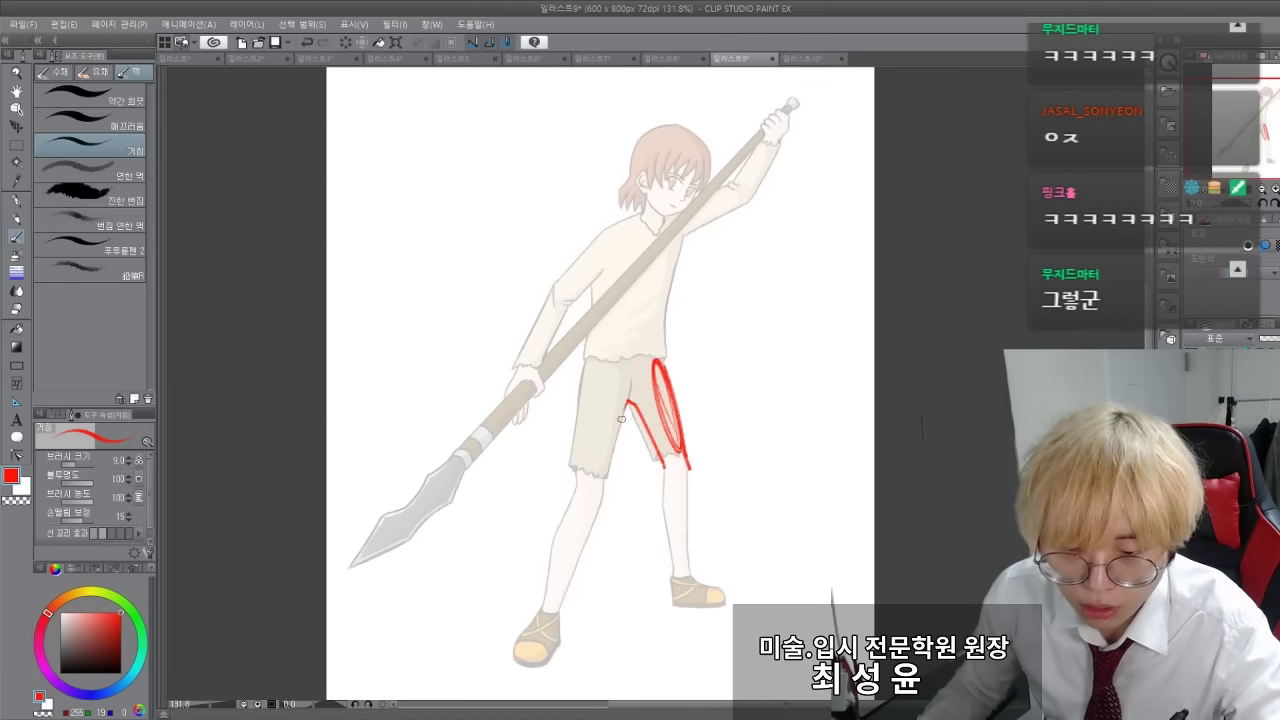
key("ctrl+z")
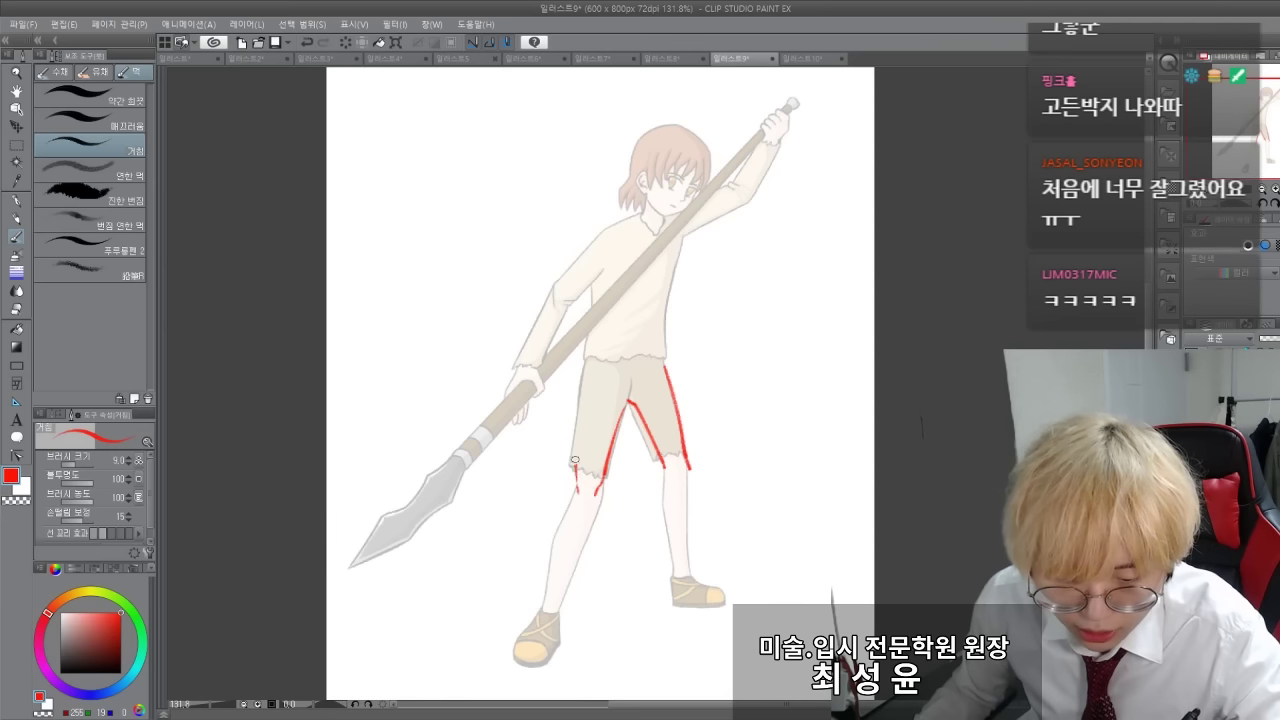
Outline the forward leg's knee and shin in red, retrying the lower-leg strokes and thickening the inner knee line
mouse_move(600, 484)
left_mouse_down()
mouse_move(596, 517)
mouse_move(565, 508)
left_mouse_up()
key("ctrl+z")
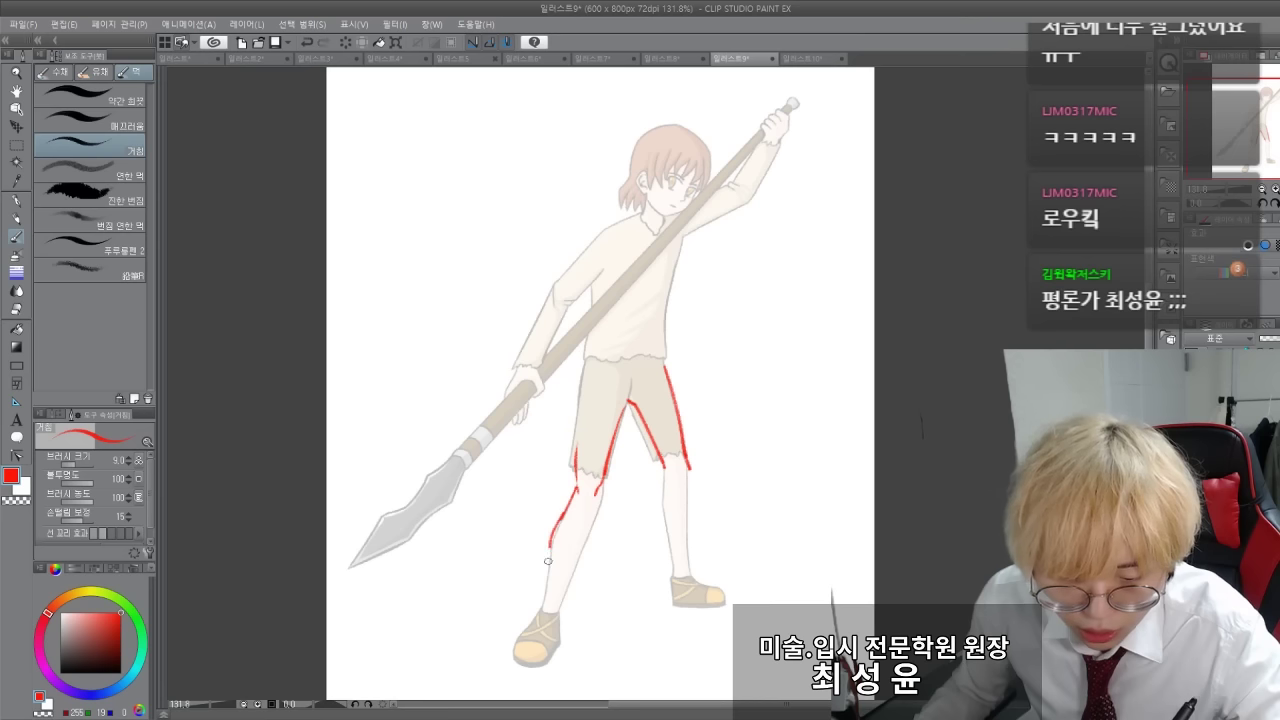
mouse_move(548, 561)
left_mouse_down()
mouse_move(545, 578)
mouse_move(564, 510)
mouse_move(546, 591)
left_mouse_up()
key("ctrl+z")
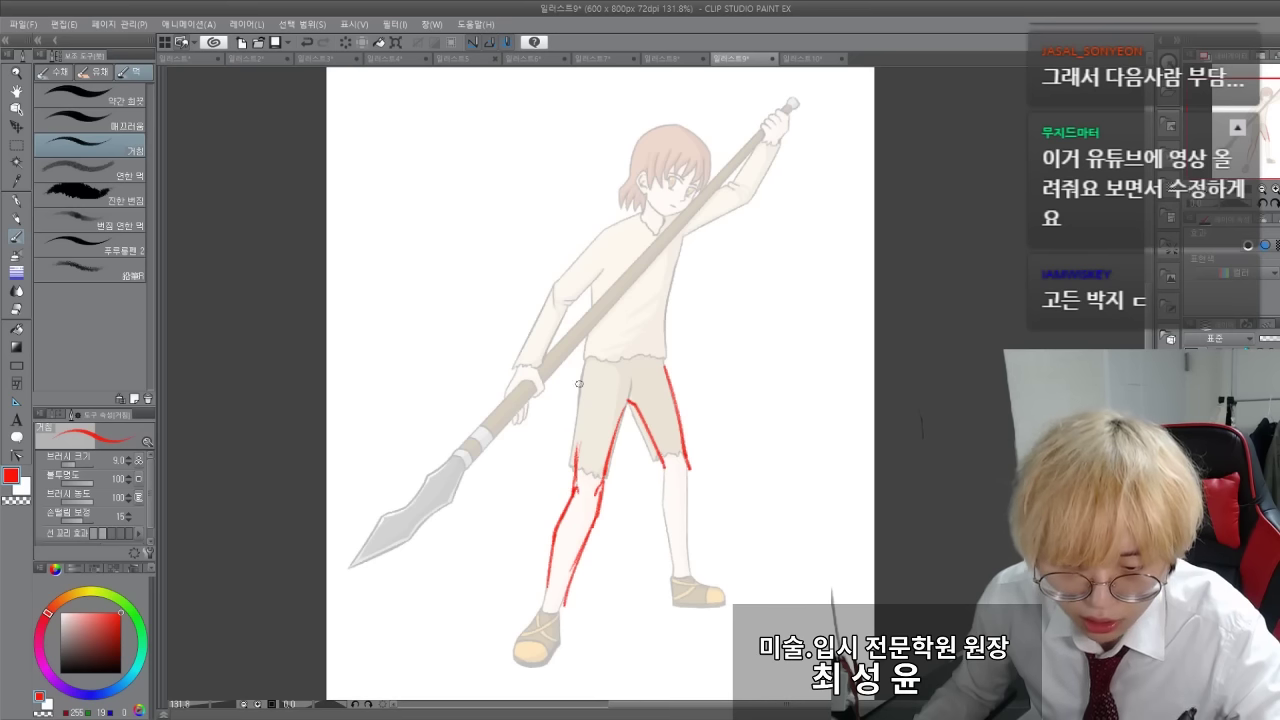
key("ctrl+z")
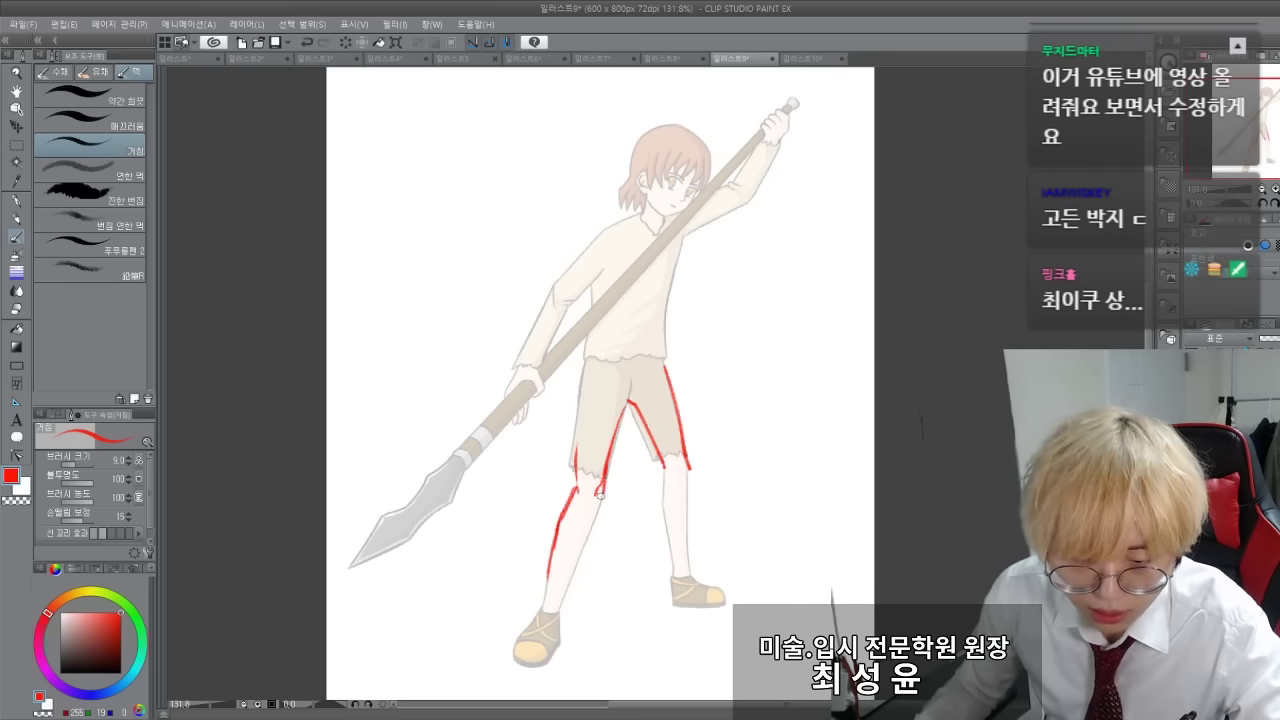
left_click_drag(591, 521, 604, 475)
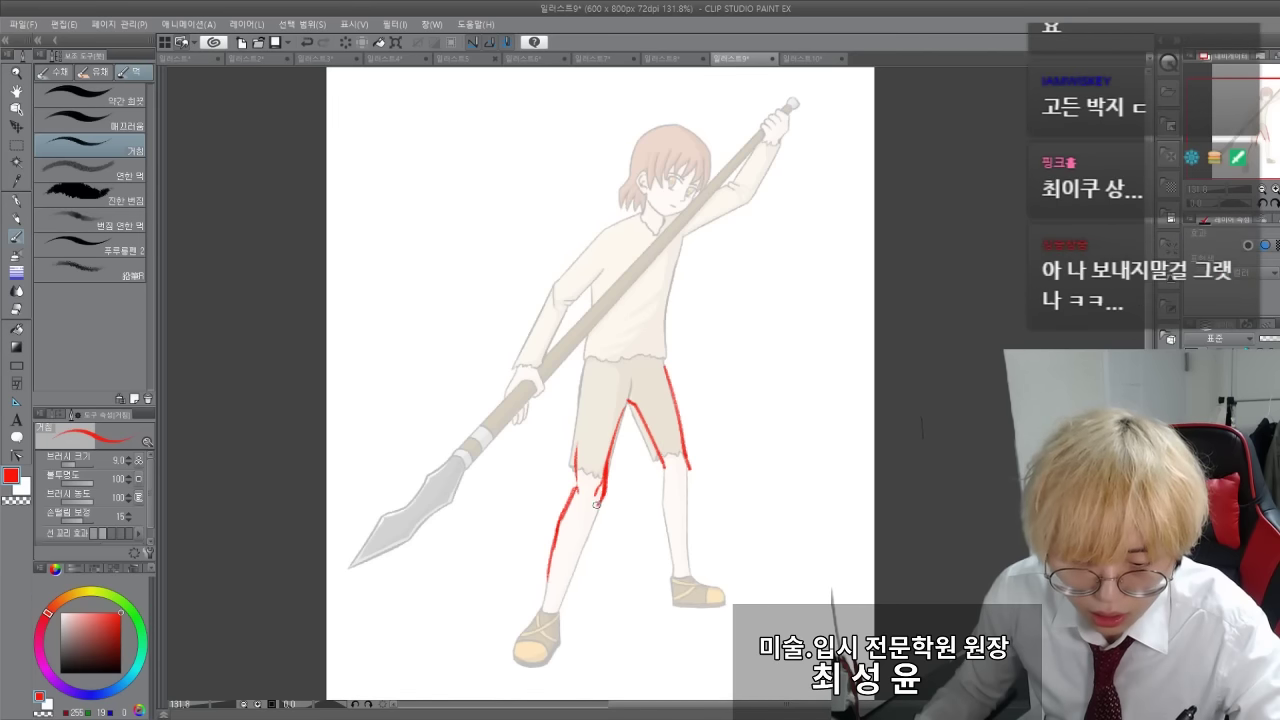
With the Real G pen, trace the forward leg's outer thigh and inner knee, and complete the red calf outlines of both legs
key("p")
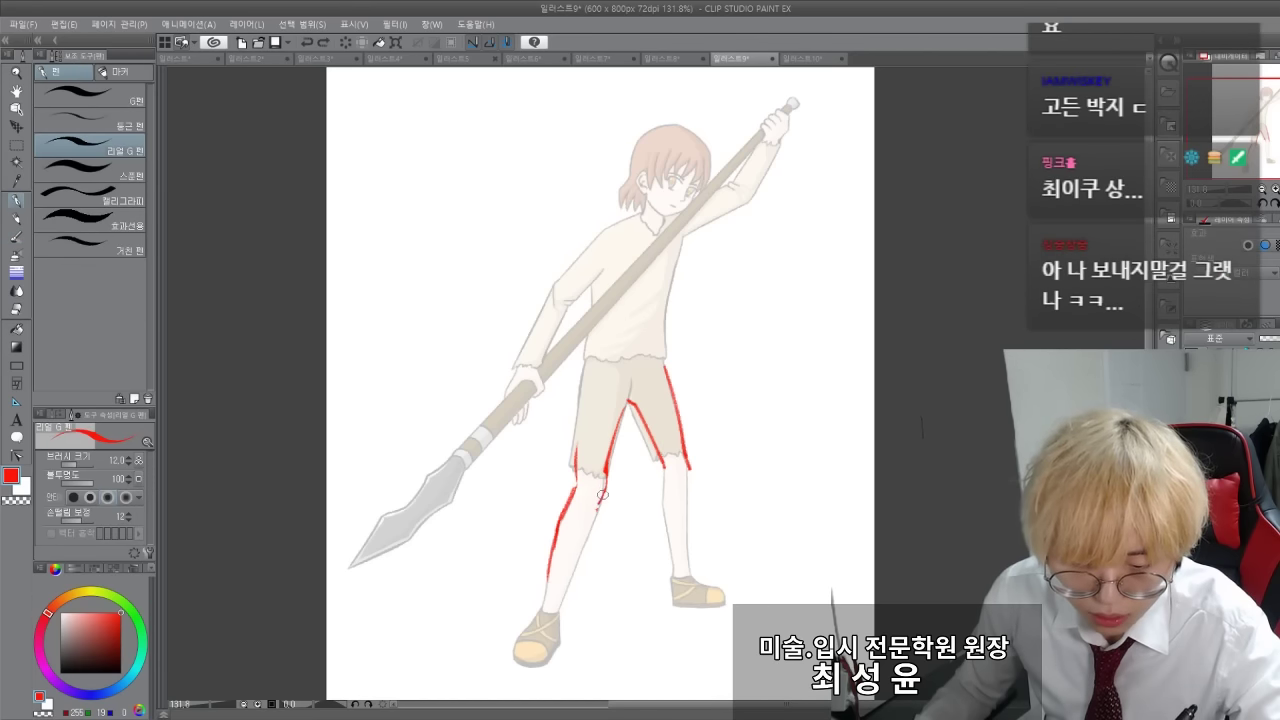
left_click_drag(579, 380, 575, 452)
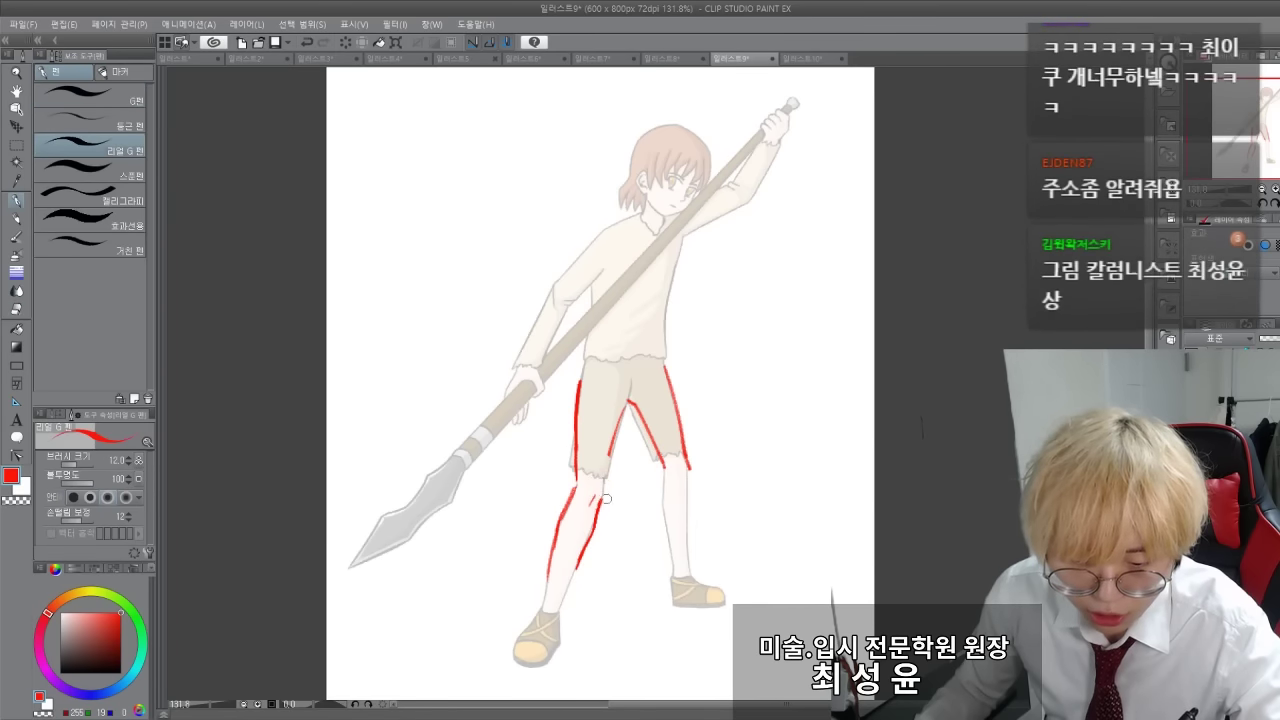
left_click_drag(609, 466, 602, 497)
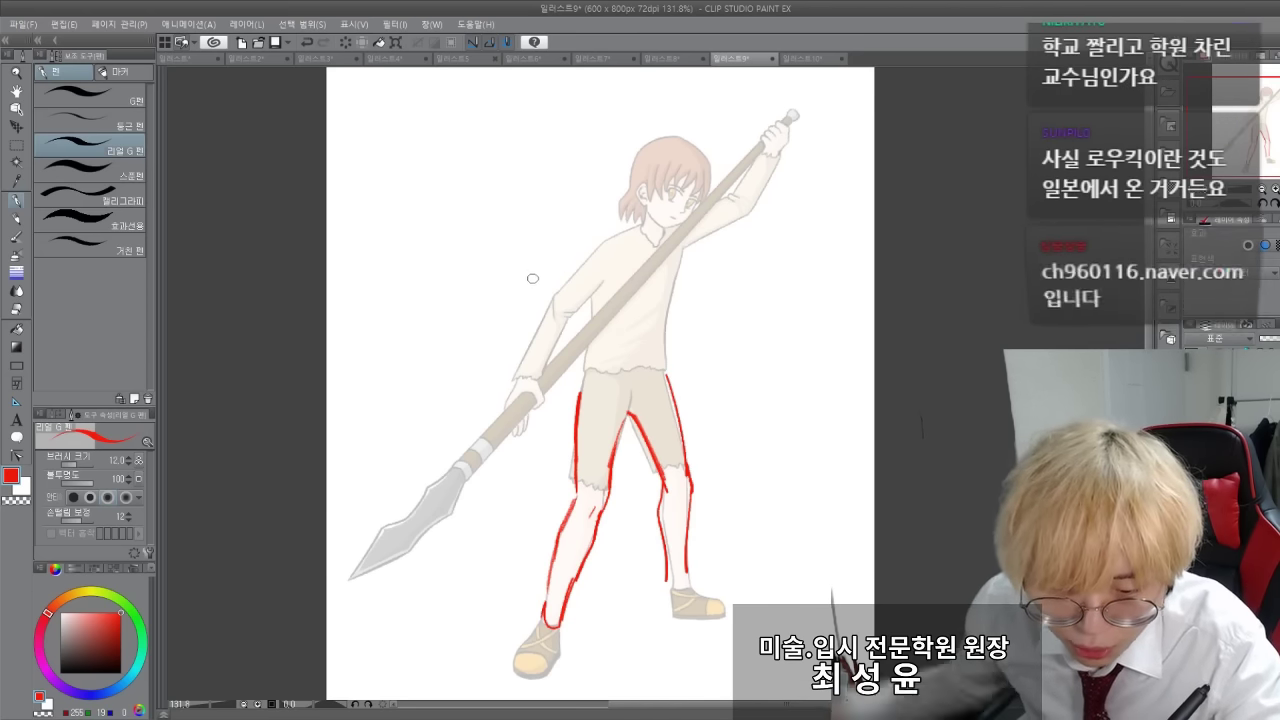
Try blocking in the lowered arm with straight-sided red boxes for the forearm and upper arm
scroll(551, 259, "up", 2)
scroll(551, 259, "up", 2)
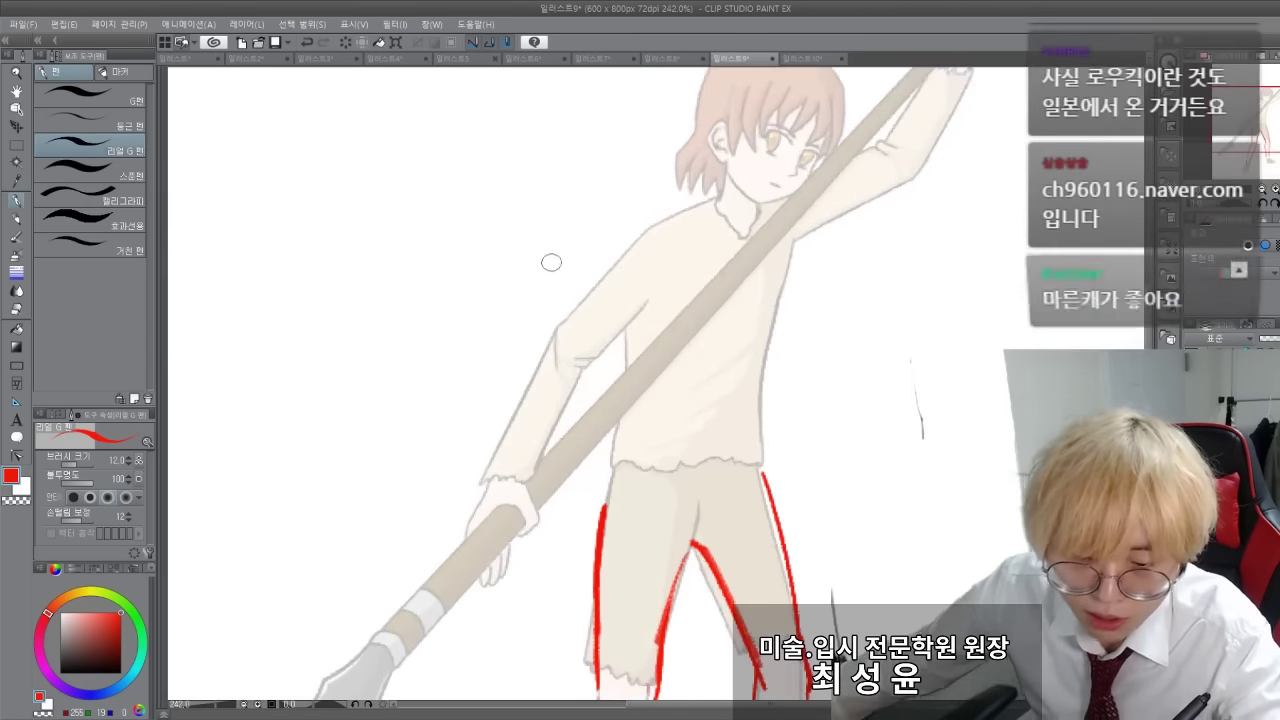
left_click_drag(457, 320, 463, 277)
mouse_move(532, 437)
left_mouse_down()
mouse_move(486, 428)
mouse_move(560, 298)
mouse_move(599, 315)
mouse_move(538, 437)
left_mouse_up()
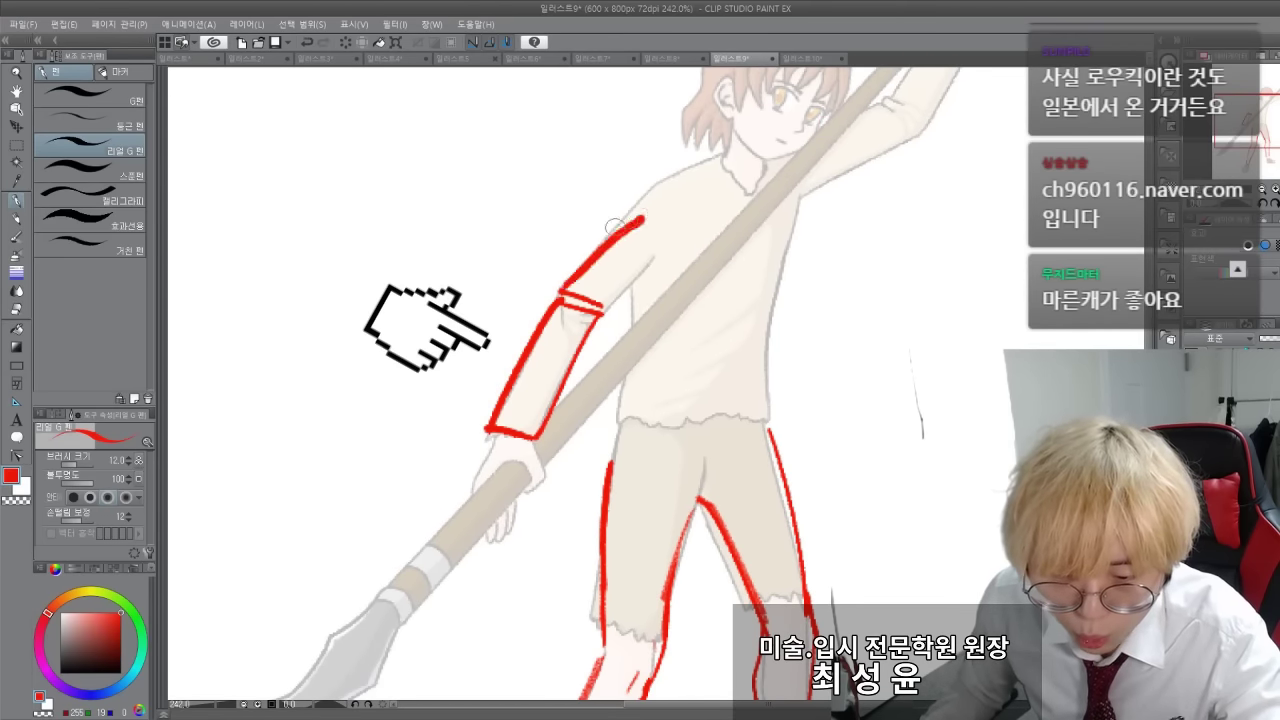
key("ctrl+z")
mouse_move(576, 281)
left_mouse_down()
mouse_move(646, 188)
mouse_move(690, 222)
mouse_move(594, 304)
left_mouse_up()
key("ctrl+z")
left_click_drag(689, 220, 606, 306)
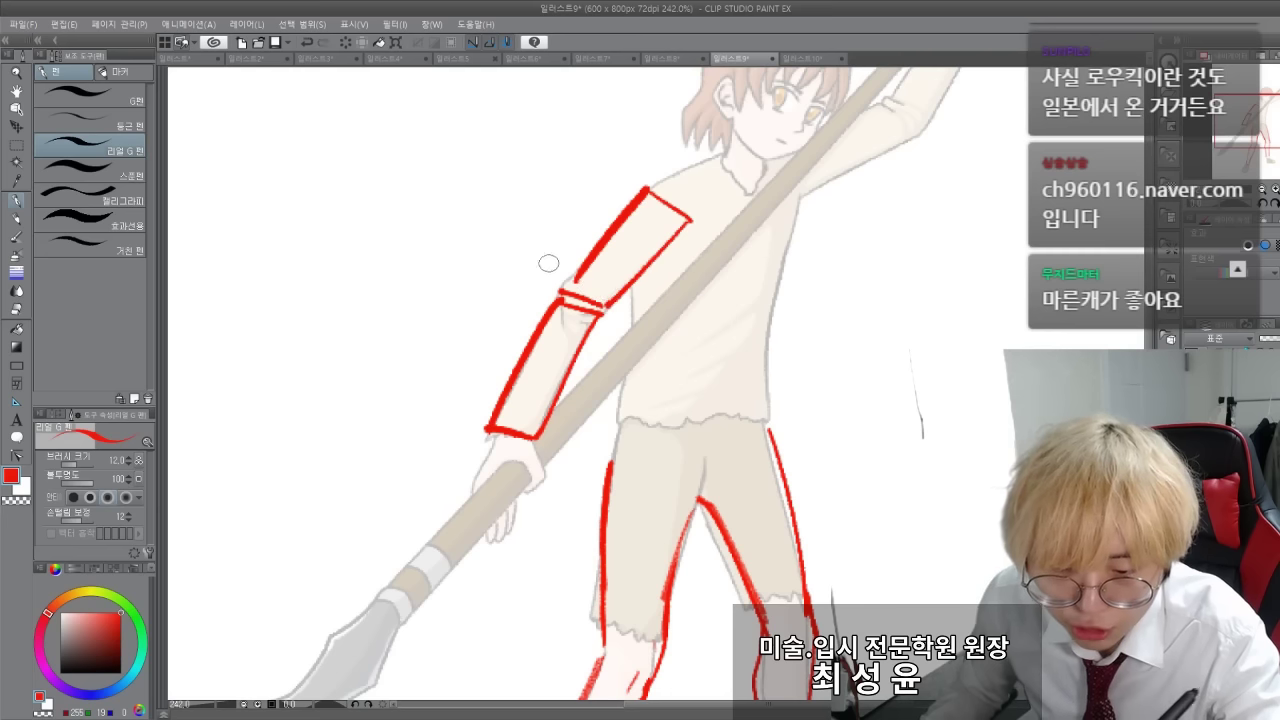
key("ctrl+z")
key("ctrl+z")
key("ctrl+z")
key("ctrl+z")
key("ctrl+z")
key("ctrl+z")
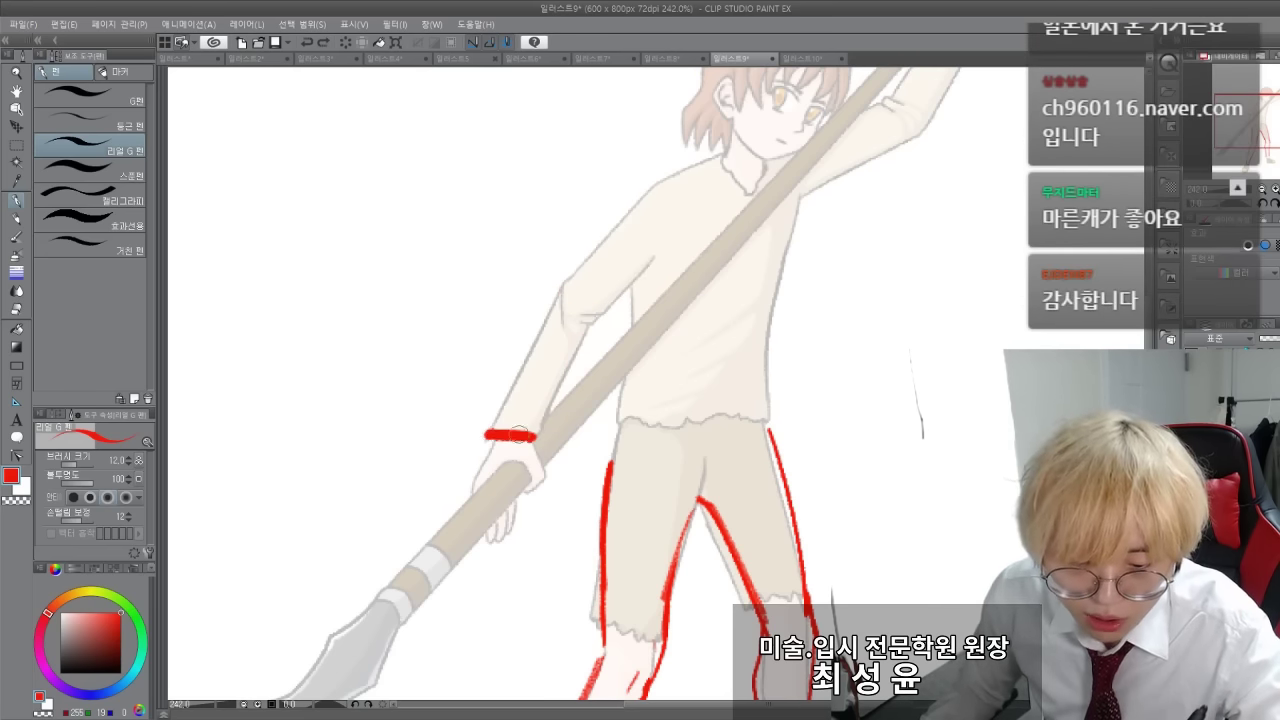
Remove the straight wrist band and trace the lowered sleeve in red with a curved cuff, elbow folds and a shoulder curve
left_click_drag(610, 442, 343, 434)
key("ctrl+z")
key("ctrl+z")
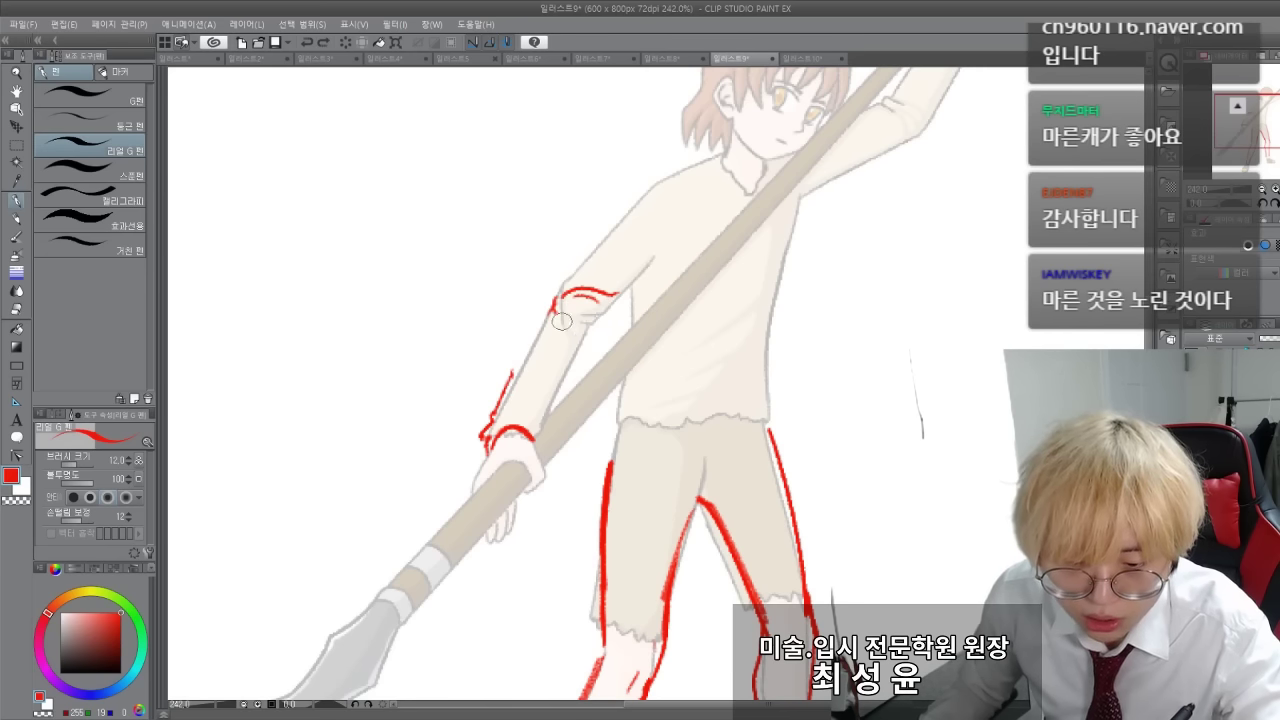
left_click_drag(570, 340, 556, 385)
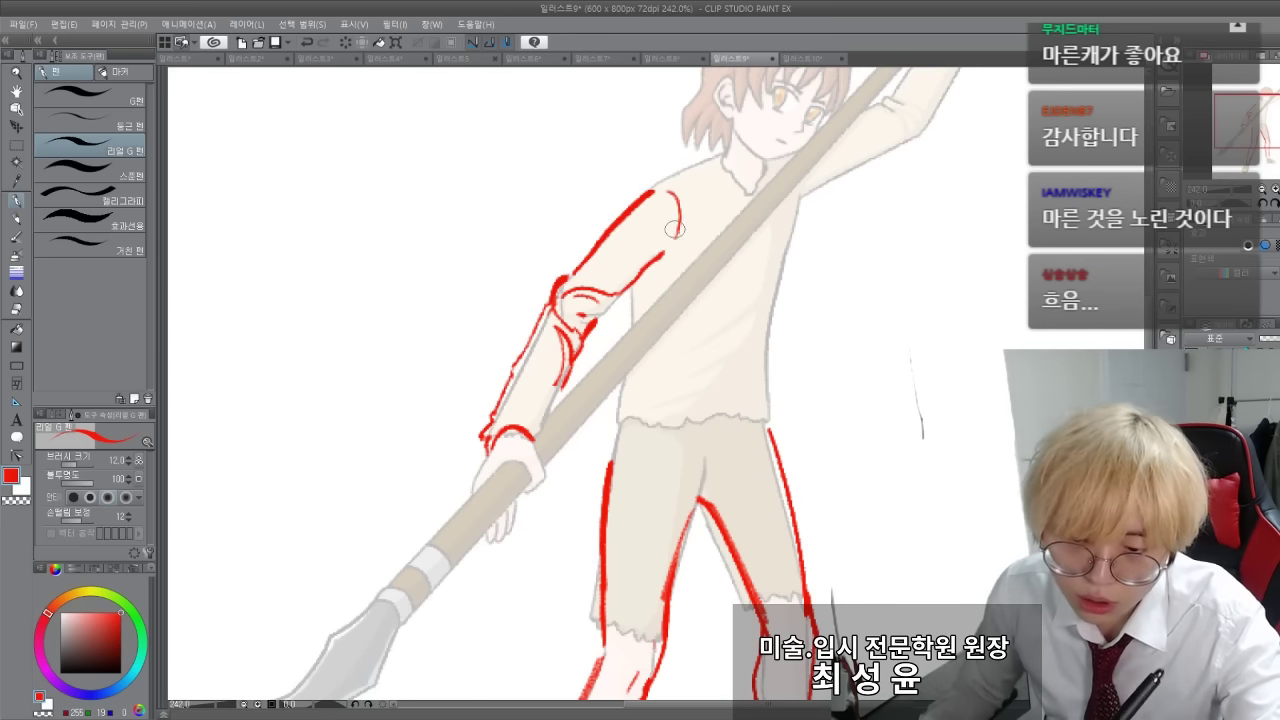
Outline the lower gripping hand in red and try edge lines along the spear shaft from the hand toward the metal bands
scroll(451, 357, "down", 2)
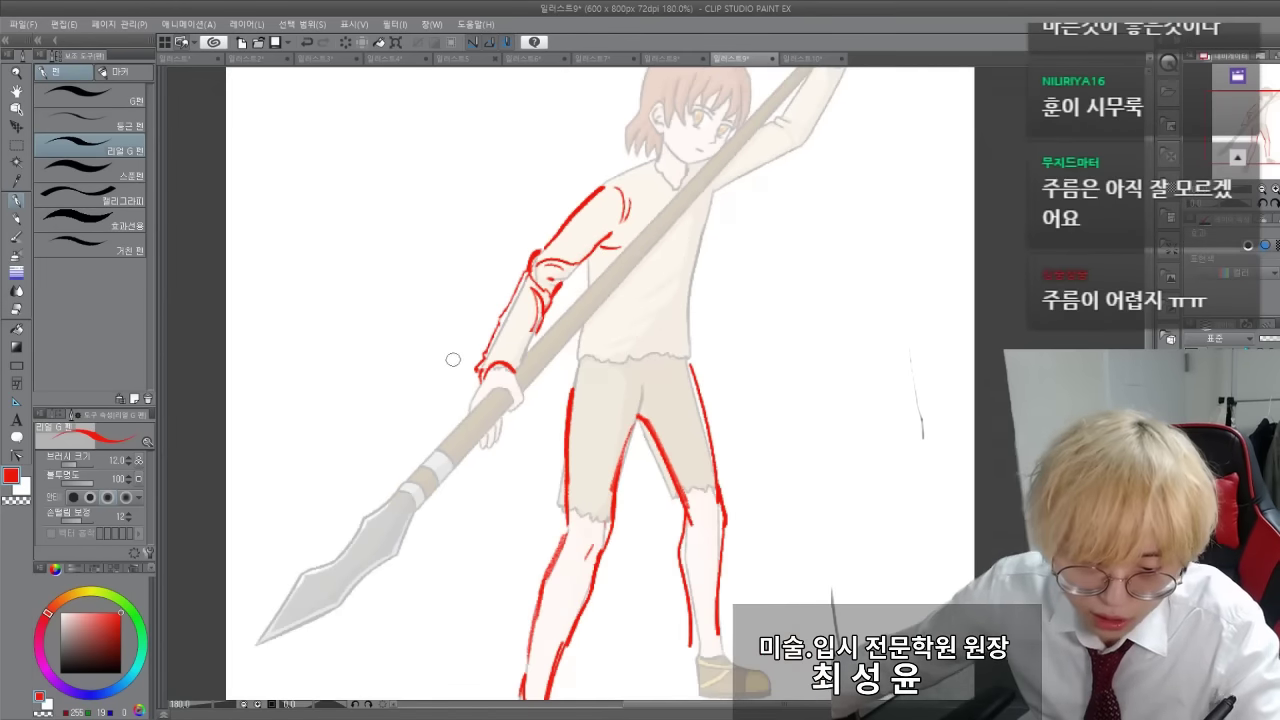
scroll(457, 363, "up", 5)
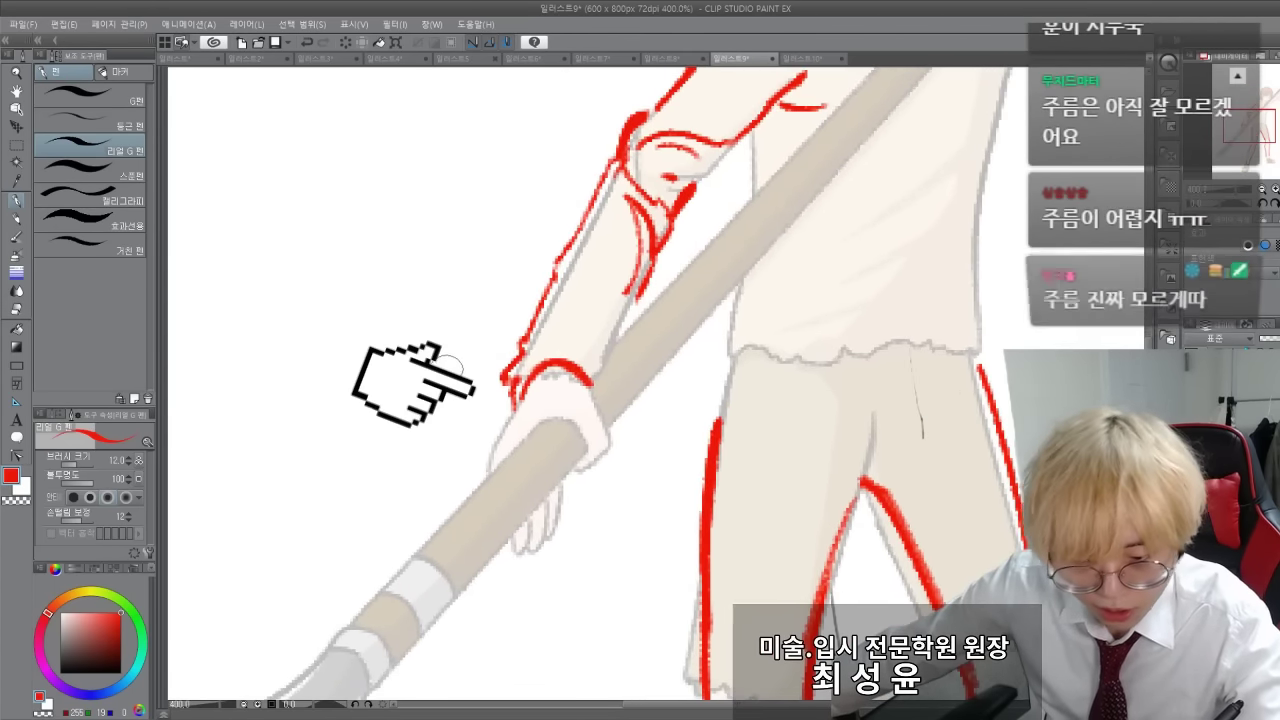
scroll(413, 385, "down", 3)
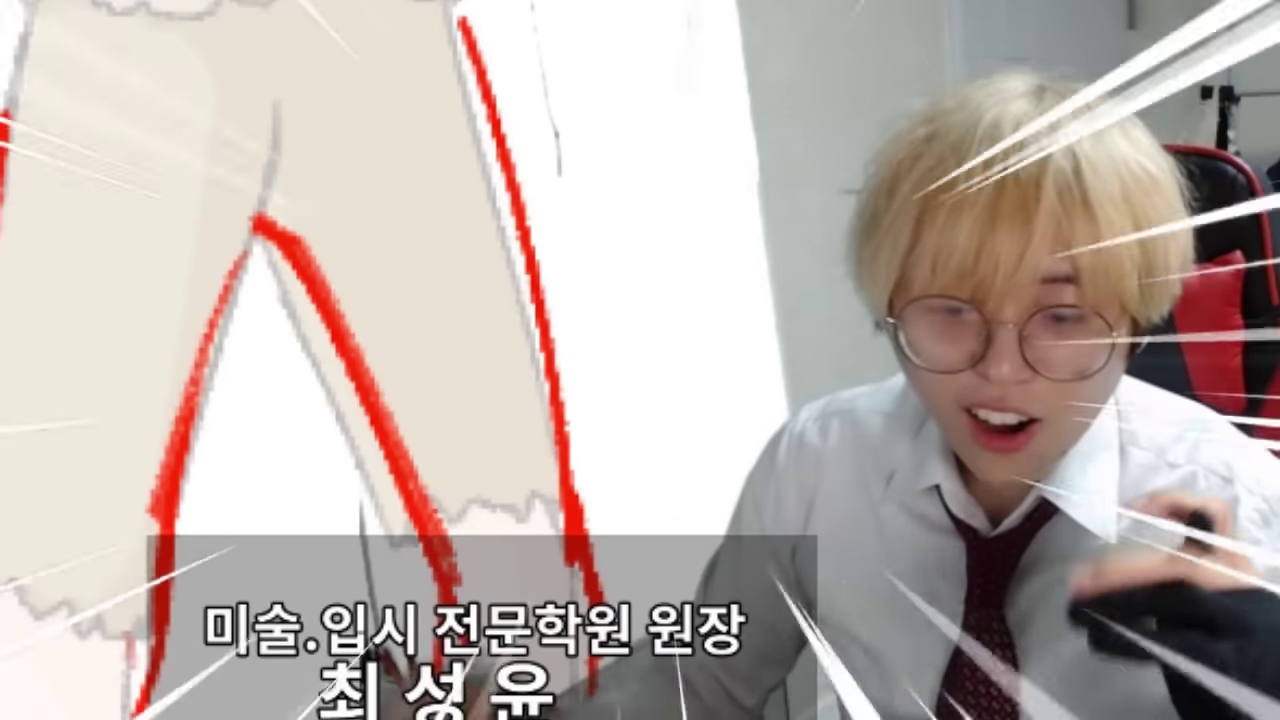
scroll(305, 360, "down", 2)
scroll(305, 360, "up", 2)
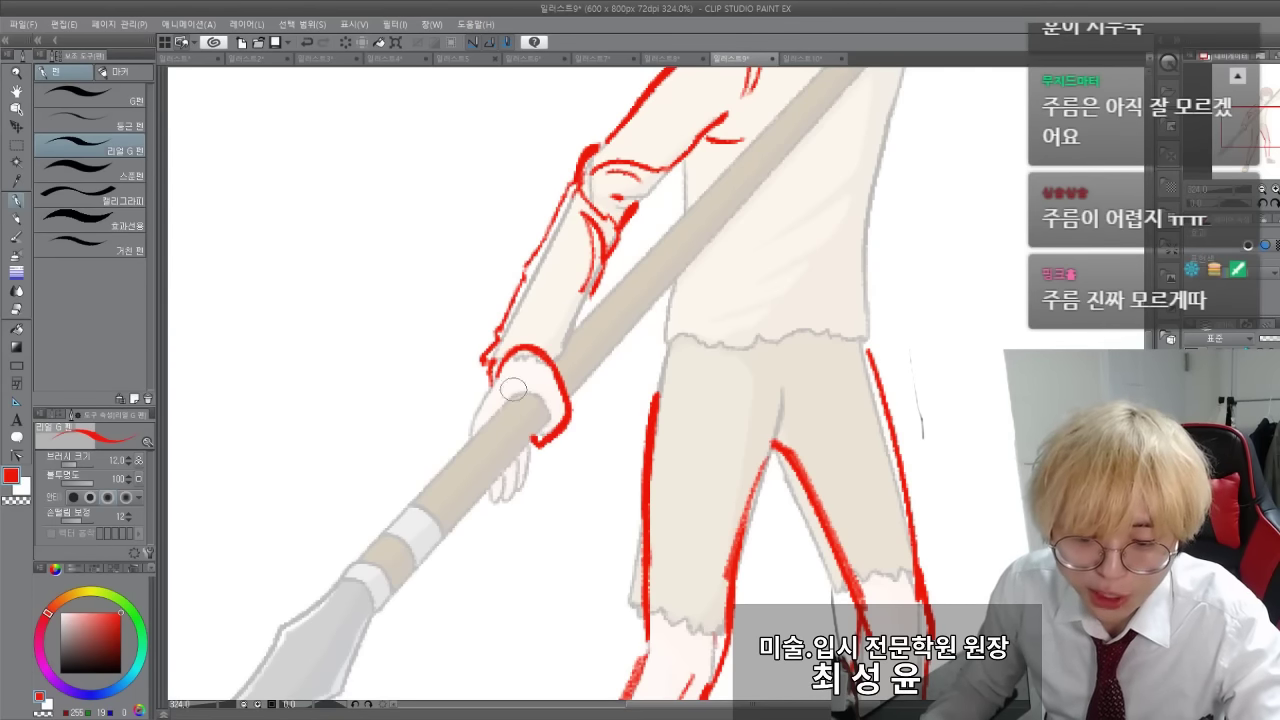
key("ctrl+z")
mouse_move(512, 352)
left_mouse_down()
mouse_move(566, 423)
mouse_move(543, 422)
mouse_move(357, 550)
left_mouse_up()
key("ctrl+z")
mouse_move(510, 400)
left_mouse_down()
mouse_move(423, 527)
mouse_move(352, 566)
left_mouse_up()
key("ctrl+z")
left_click_drag(538, 418, 392, 612)
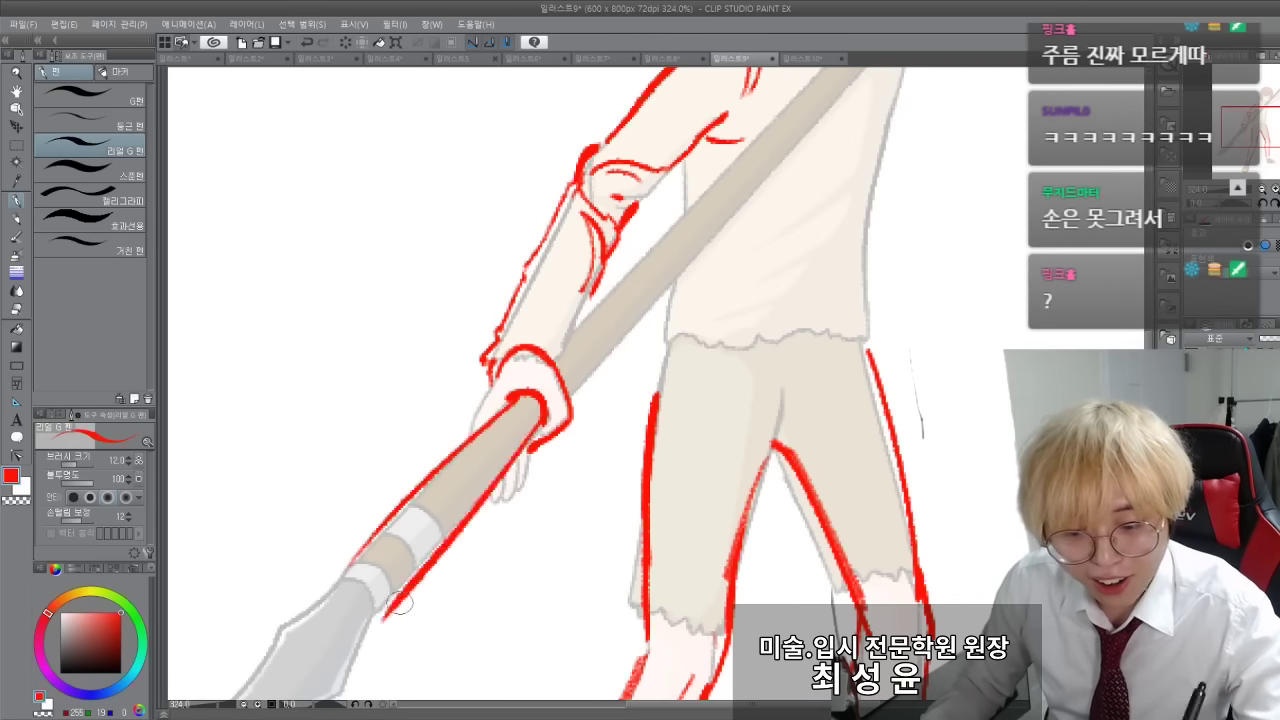
Replace the red shaft lines with straighter edges running from the gripping hand down to the spearhead
key("ctrl+z")
key("ctrl+z")
left_click_drag(500, 406, 320, 602)
key("ctrl+z")
mouse_move(544, 416)
left_mouse_down()
mouse_move(383, 625)
mouse_move(352, 640)
left_mouse_up()
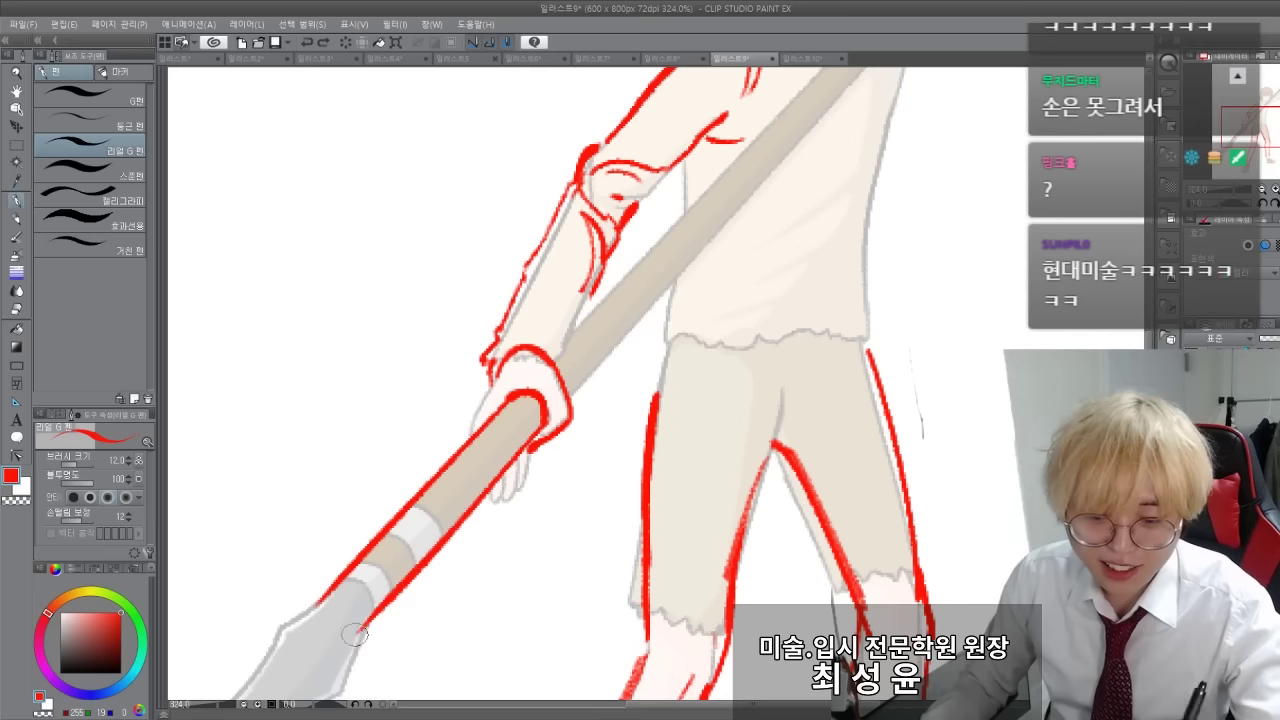
Try redrawing the lower shaft edge, extending both shaft edges above the gripping hand and outlining a finger beneath it in red
key("ctrl+z")
left_click_drag(542, 415, 347, 652)
left_click_drag(563, 383, 715, 235)
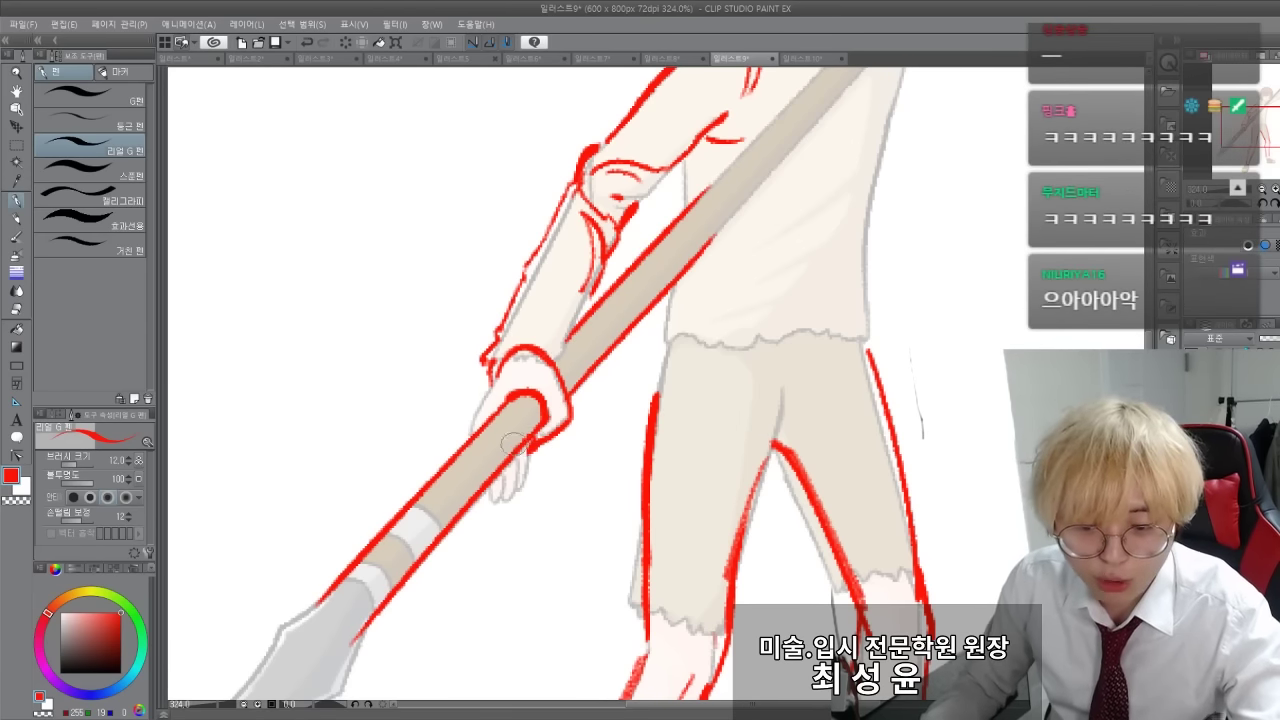
left_click_drag(531, 446, 518, 488)
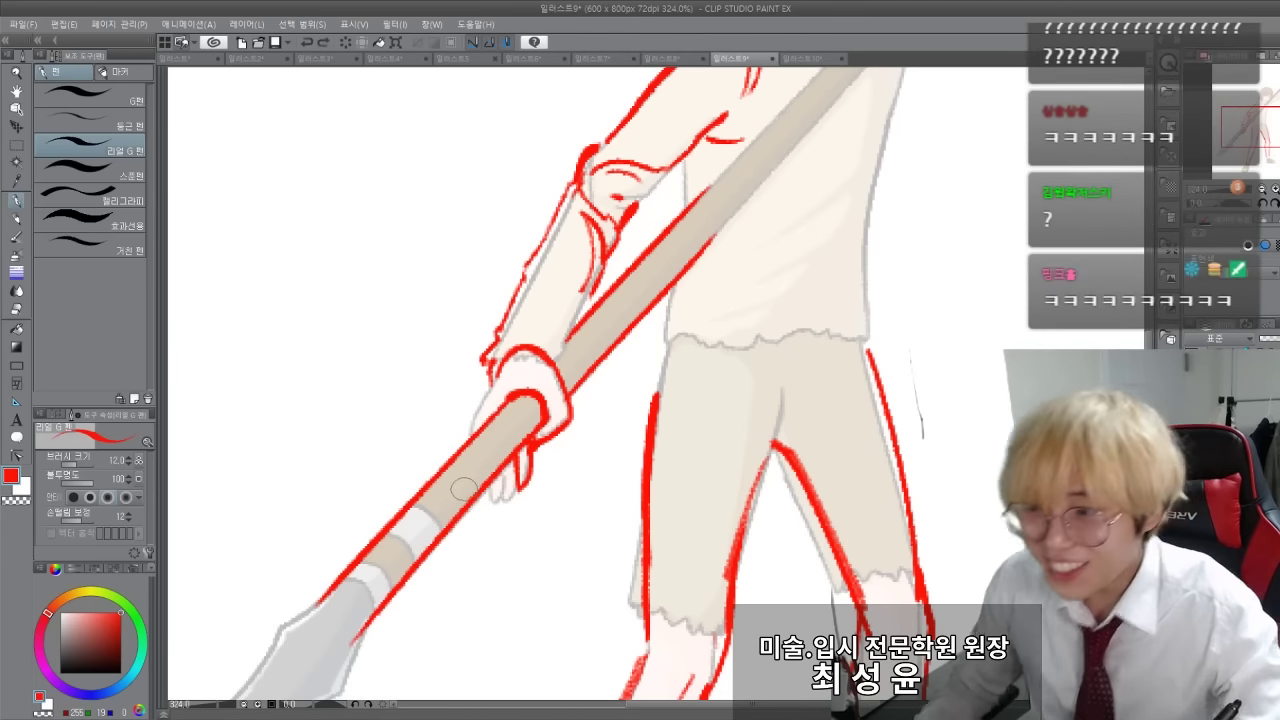
Undo the red shaft edges and part of the hand outline, and retrace the lower gripping hand with its fingertips in red
key("ctrl+z")
key("ctrl+z")
key("ctrl+z")
key("ctrl+z")
key("ctrl+z")
key("ctrl+z")
key("ctrl+z")
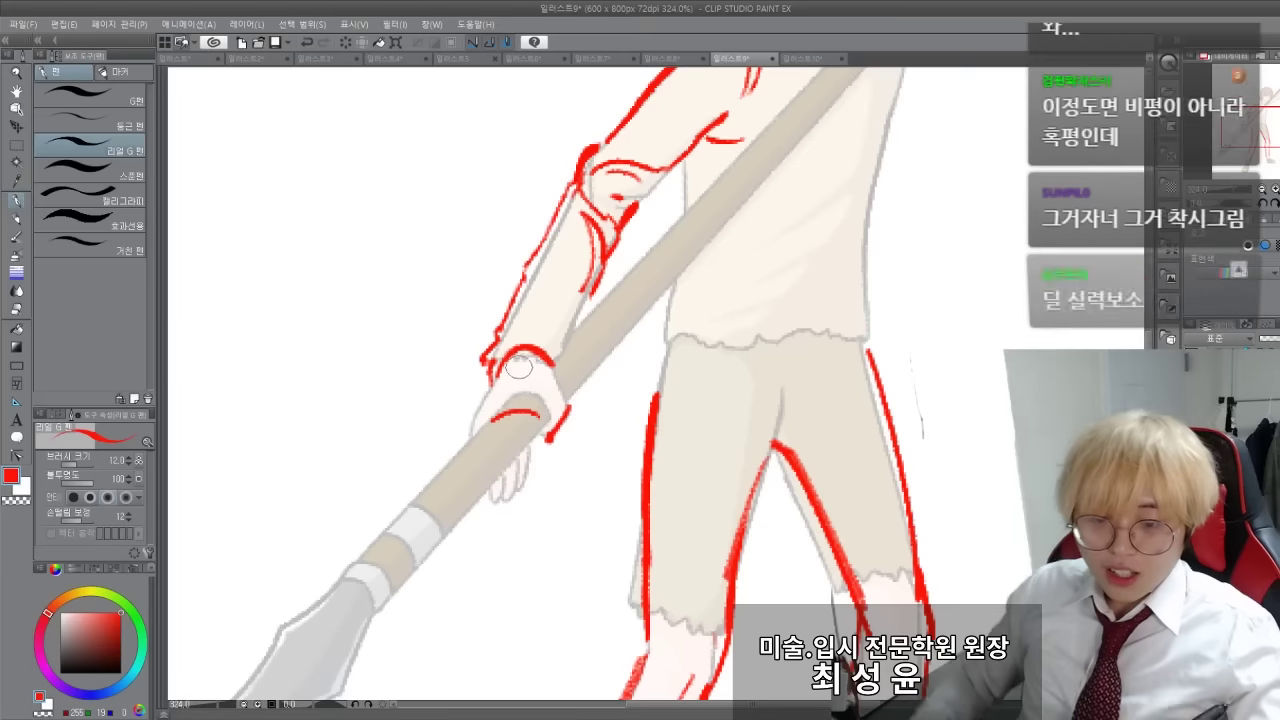
mouse_move(505, 381)
left_mouse_down()
mouse_move(516, 399)
mouse_move(566, 396)
mouse_move(562, 430)
mouse_move(524, 442)
left_mouse_up()
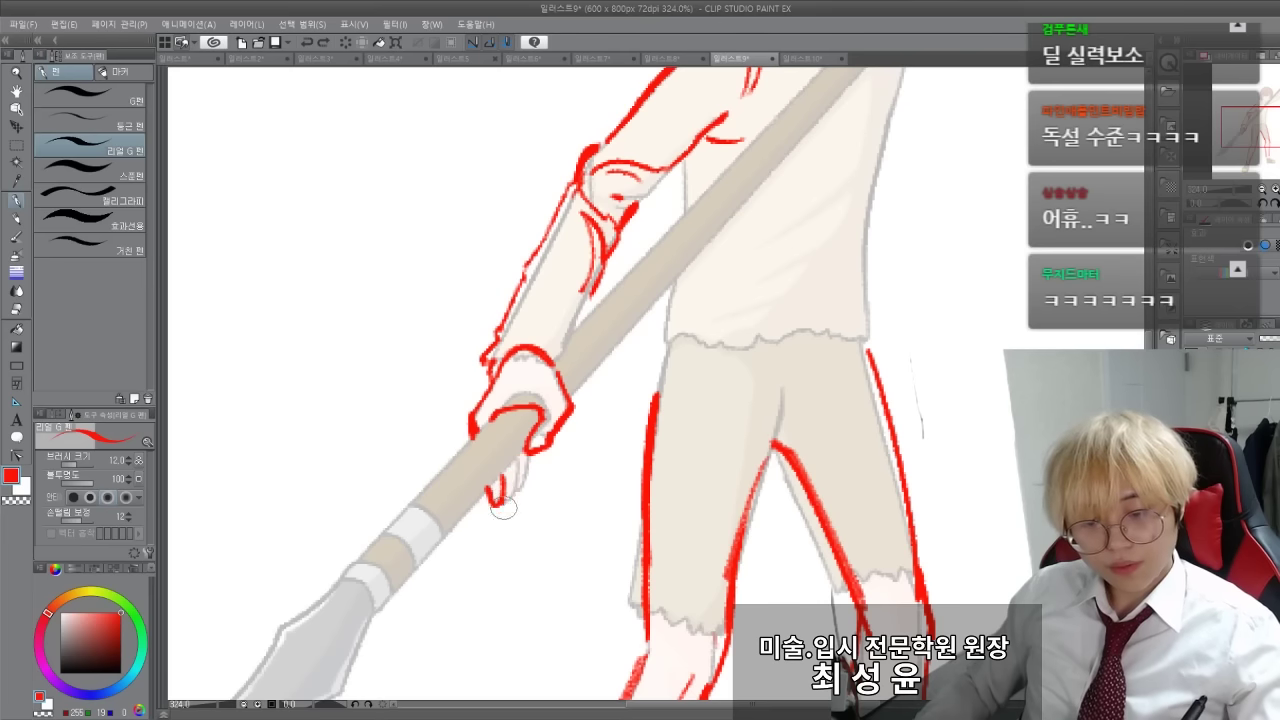
Try adding red diagonal fold lines across the shirt and at the raised arm's elbow, and undo them
left_click_drag(357, 289, 355, 356)
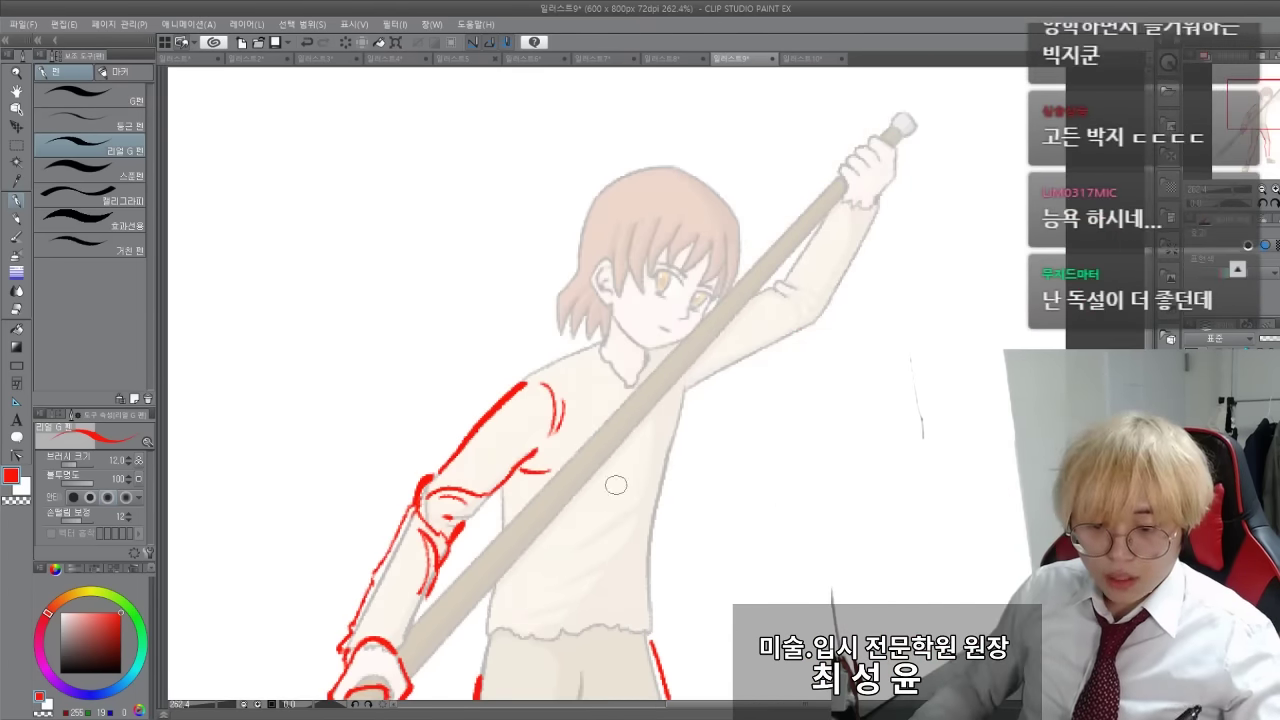
left_click_drag(680, 405, 662, 468)
mouse_move(642, 516)
left_mouse_down()
mouse_move(555, 562)
mouse_move(542, 608)
left_mouse_up()
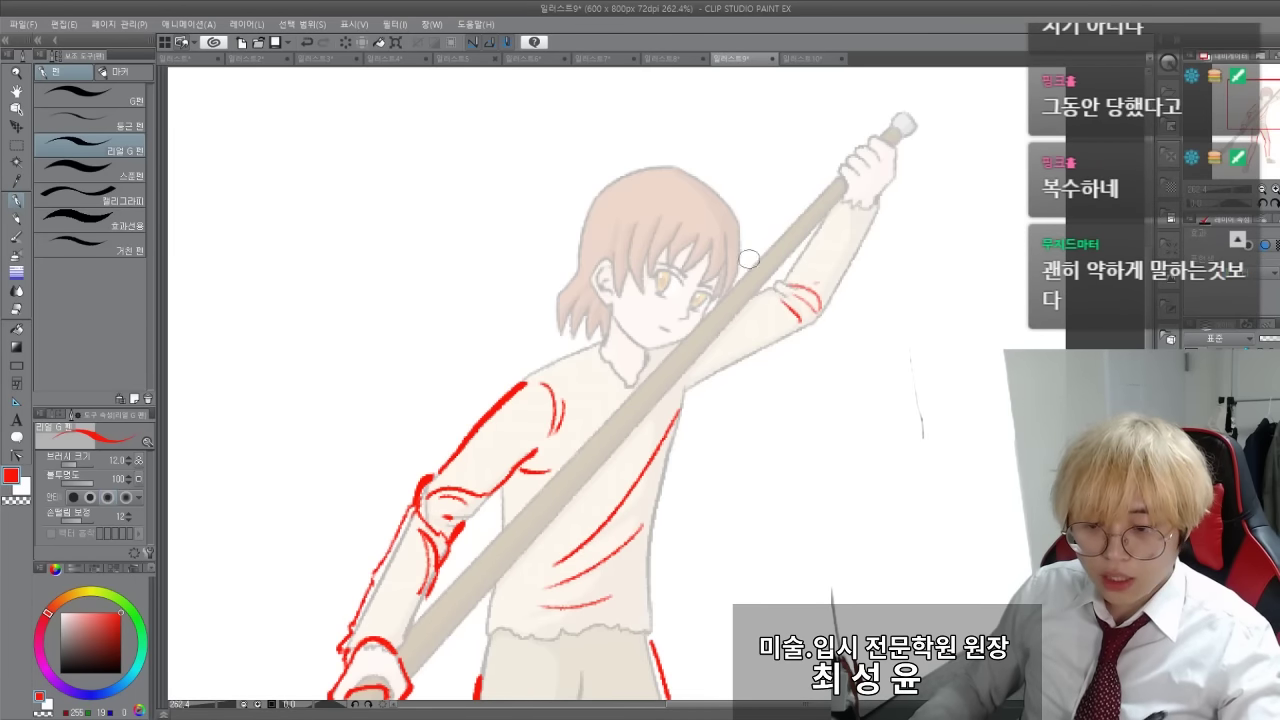
left_click_drag(501, 344, 505, 318)
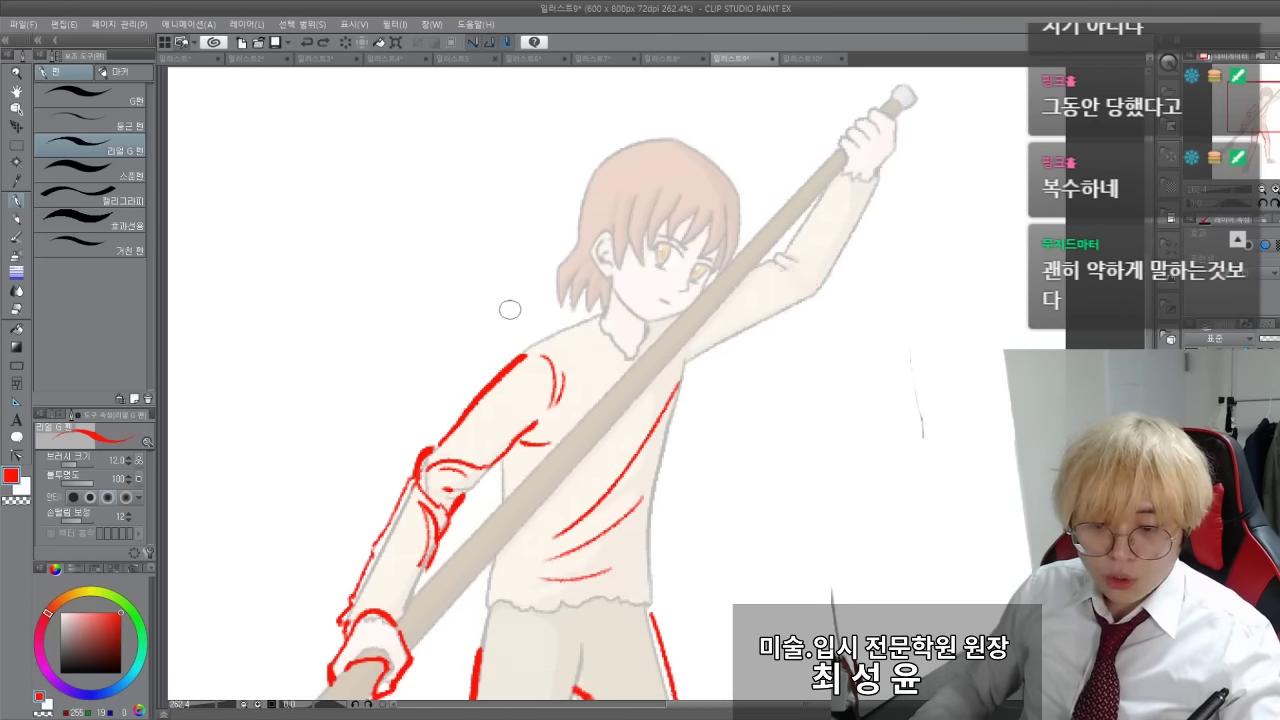
key("ctrl+z")
key("ctrl+z")
key("ctrl+z")
key("ctrl+z")
Try tracing the raised hand in dark grey with a stiff diagonal lower edge and short finger creases
mouse_move(445, 498)
left_mouse_down()
mouse_move(475, 367)
mouse_move(505, 318)
left_mouse_up()
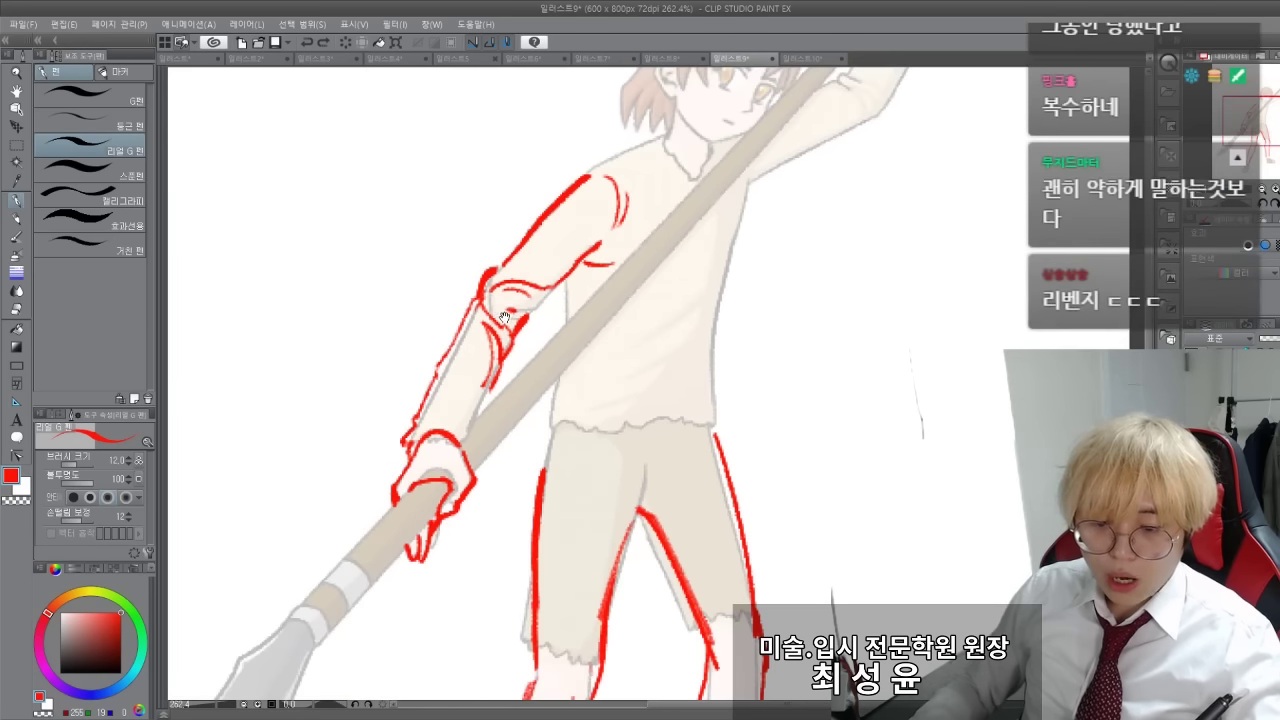
left_click_drag(511, 268, 499, 328)
left_click_drag(442, 234, 454, 371)
scroll(830, 210, "up", 1)
scroll(822, 222, "up", 5)
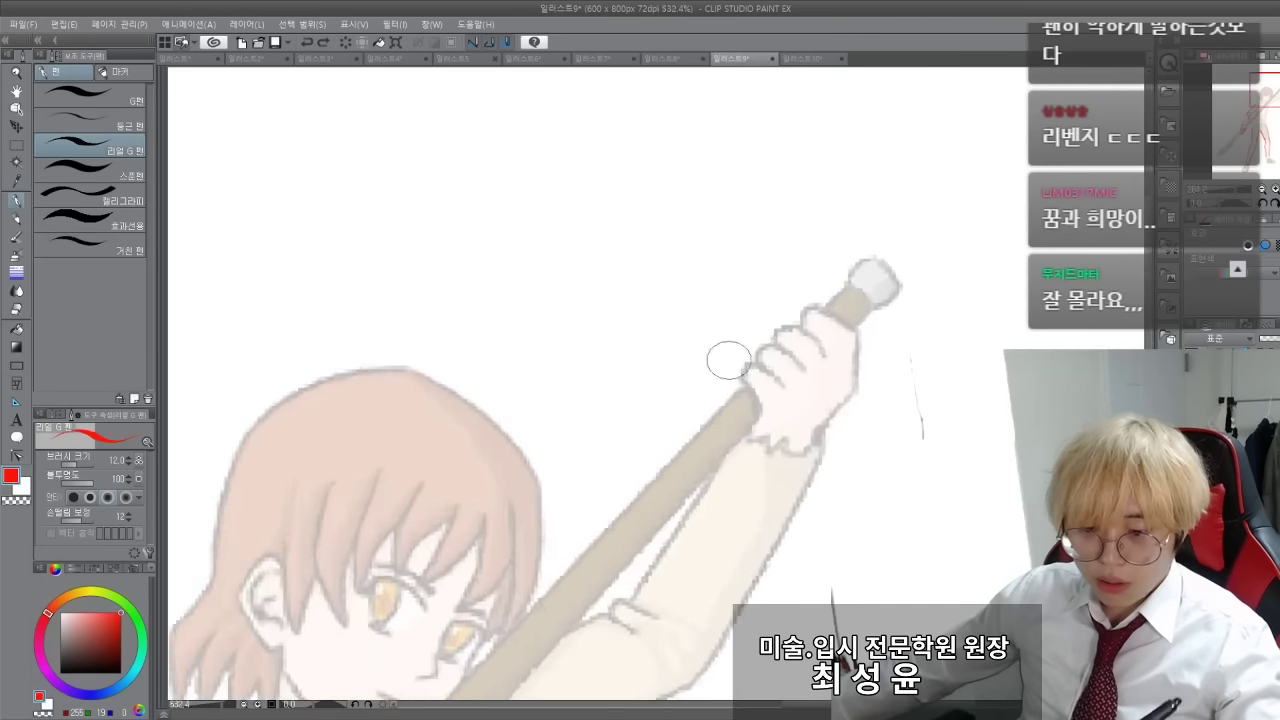
left_click_drag(837, 223, 600, 181)
scroll(600, 181, "up", 3)
left_click_drag(441, 393, 418, 320)
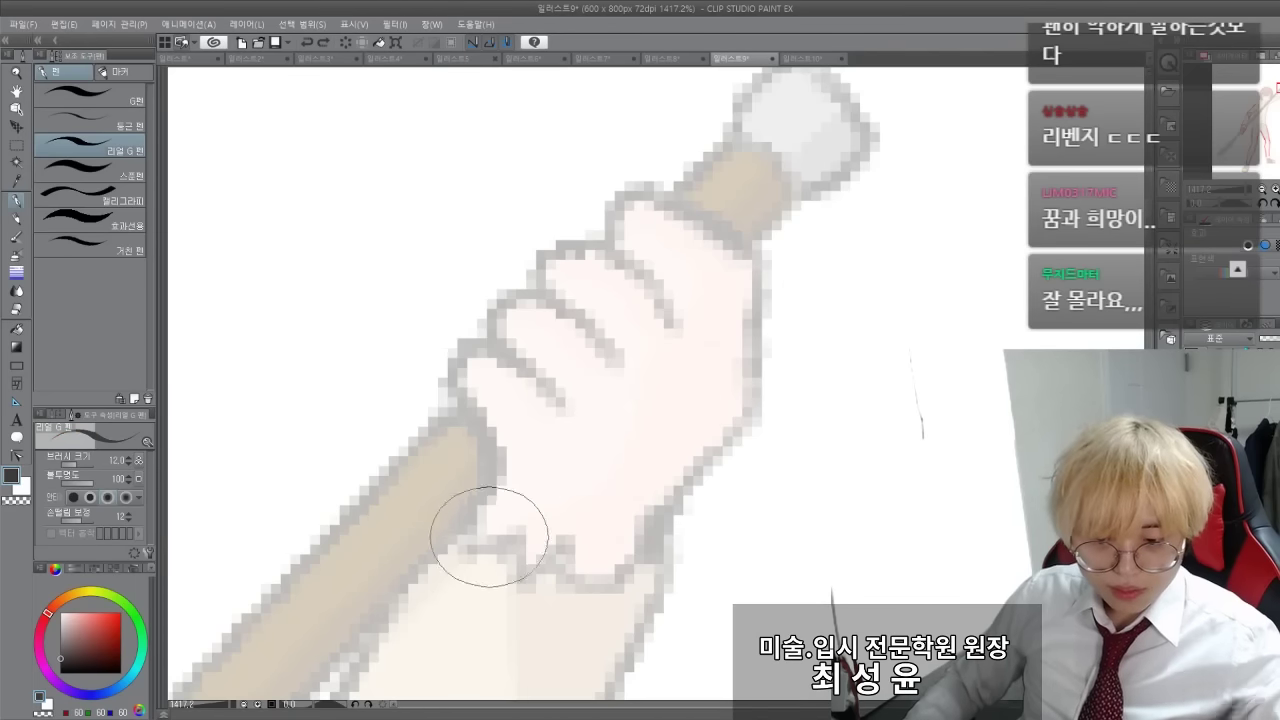
mouse_move(455, 545)
left_mouse_down()
mouse_move(523, 509)
mouse_move(829, 257)
mouse_move(851, 217)
mouse_move(700, 371)
mouse_move(457, 514)
mouse_move(490, 502)
mouse_move(755, 245)
mouse_move(623, 194)
mouse_move(605, 248)
left_mouse_up()
key("ctrl+z")
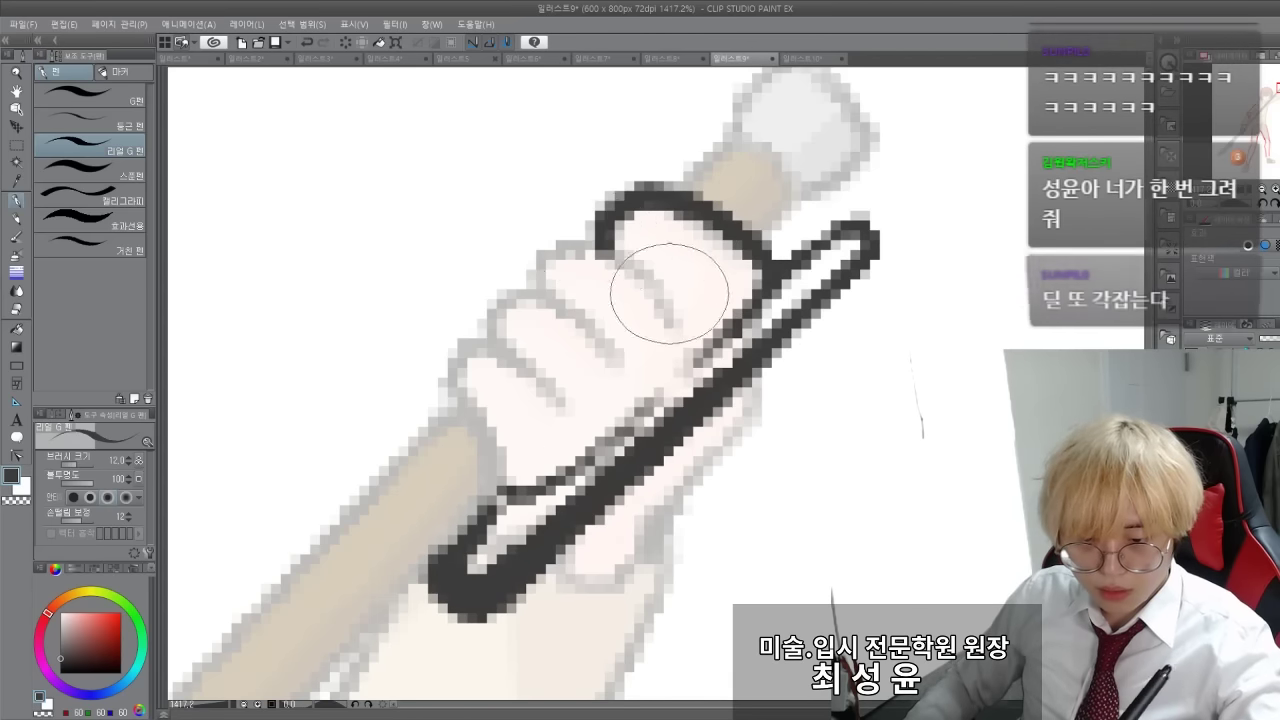
mouse_move(669, 293)
left_mouse_down()
mouse_move(523, 266)
mouse_move(529, 377)
mouse_move(475, 440)
mouse_move(500, 490)
left_mouse_up()
mouse_move(430, 306)
left_mouse_down()
mouse_move(414, 251)
mouse_move(317, 194)
mouse_move(451, 306)
left_mouse_up()
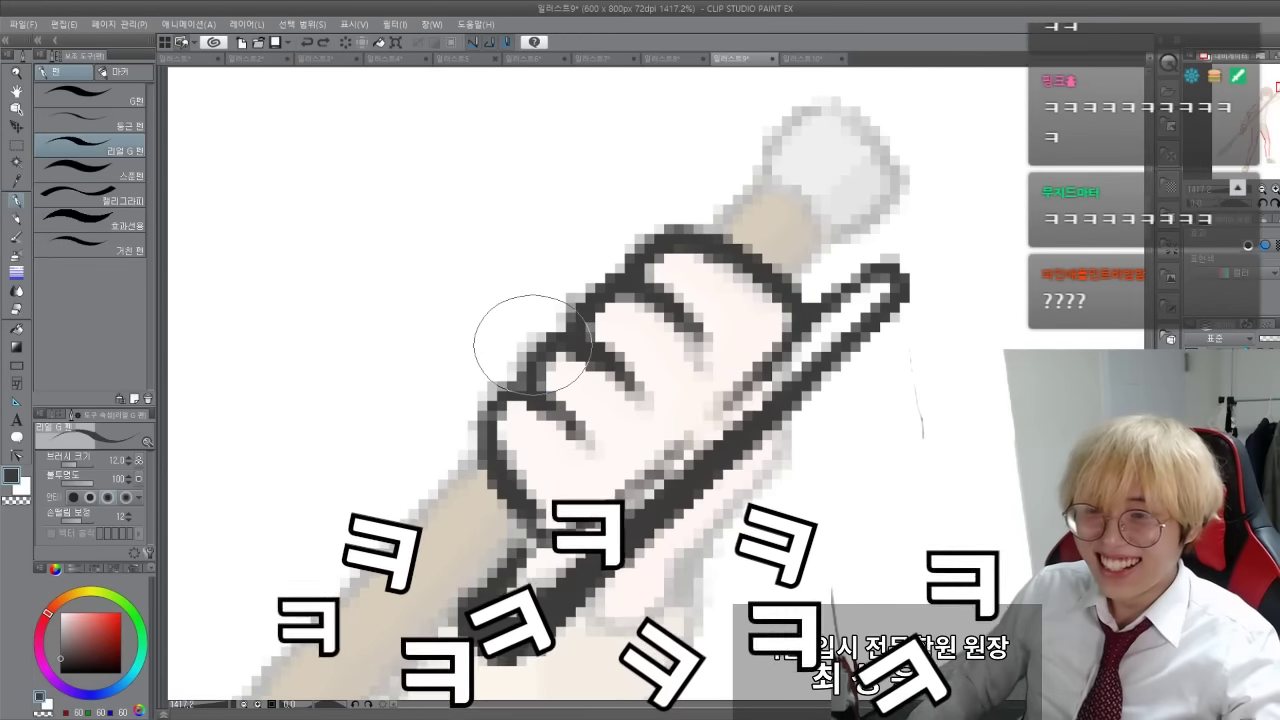
Undo the dark grey hand tracing and try a black curve for the raised hand's back and first finger
key("ctrl+z")
key("ctrl+z")
key("ctrl+z")
key("ctrl+z")
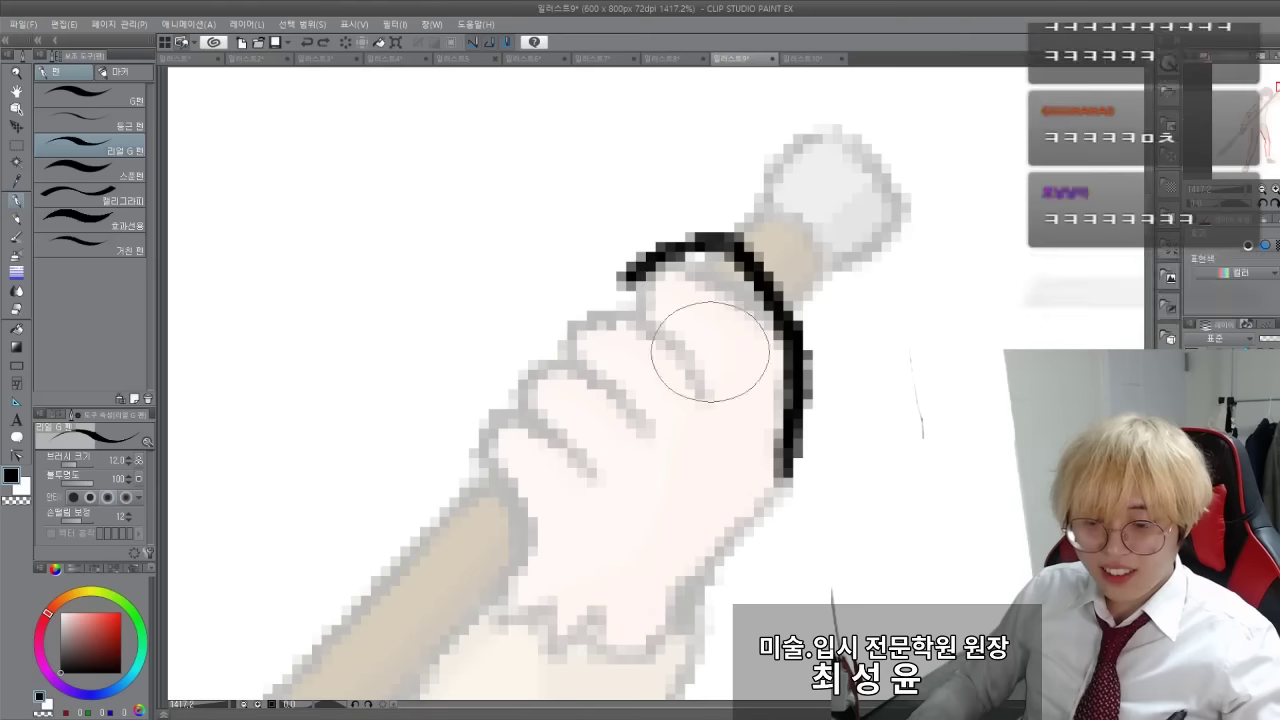
left_click_drag(738, 372, 602, 310)
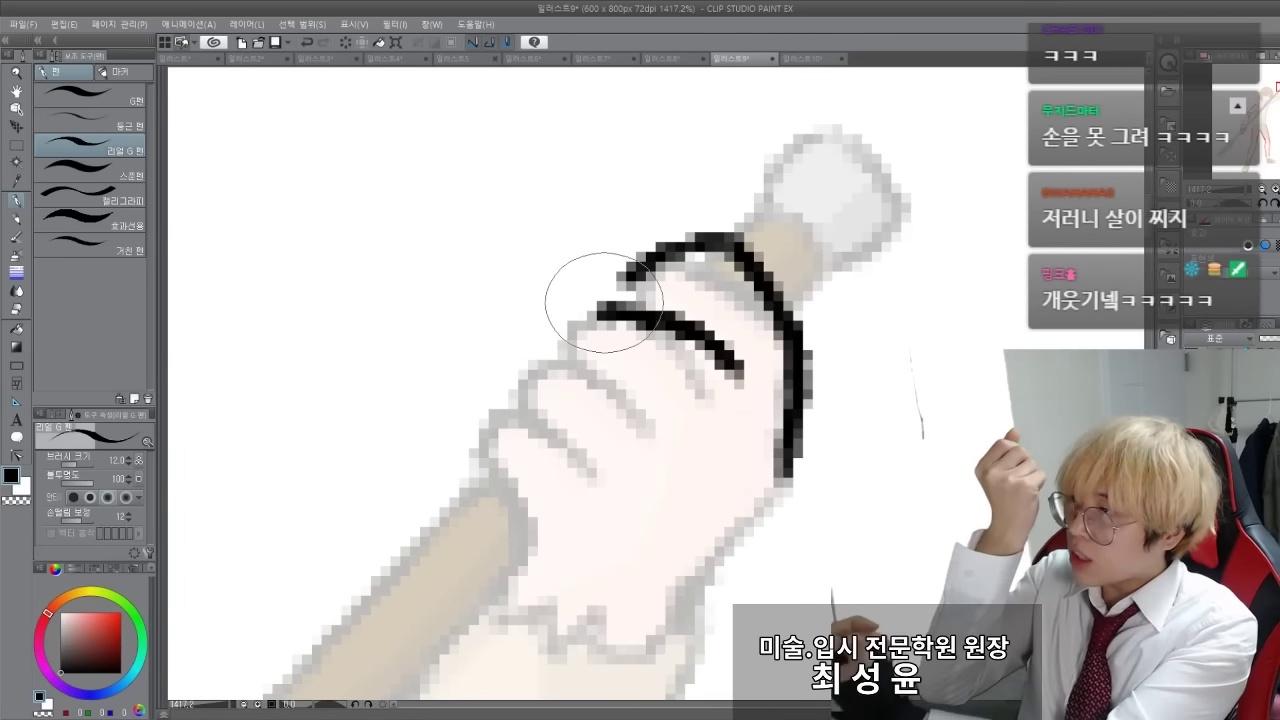
left_click_drag(628, 280, 604, 306)
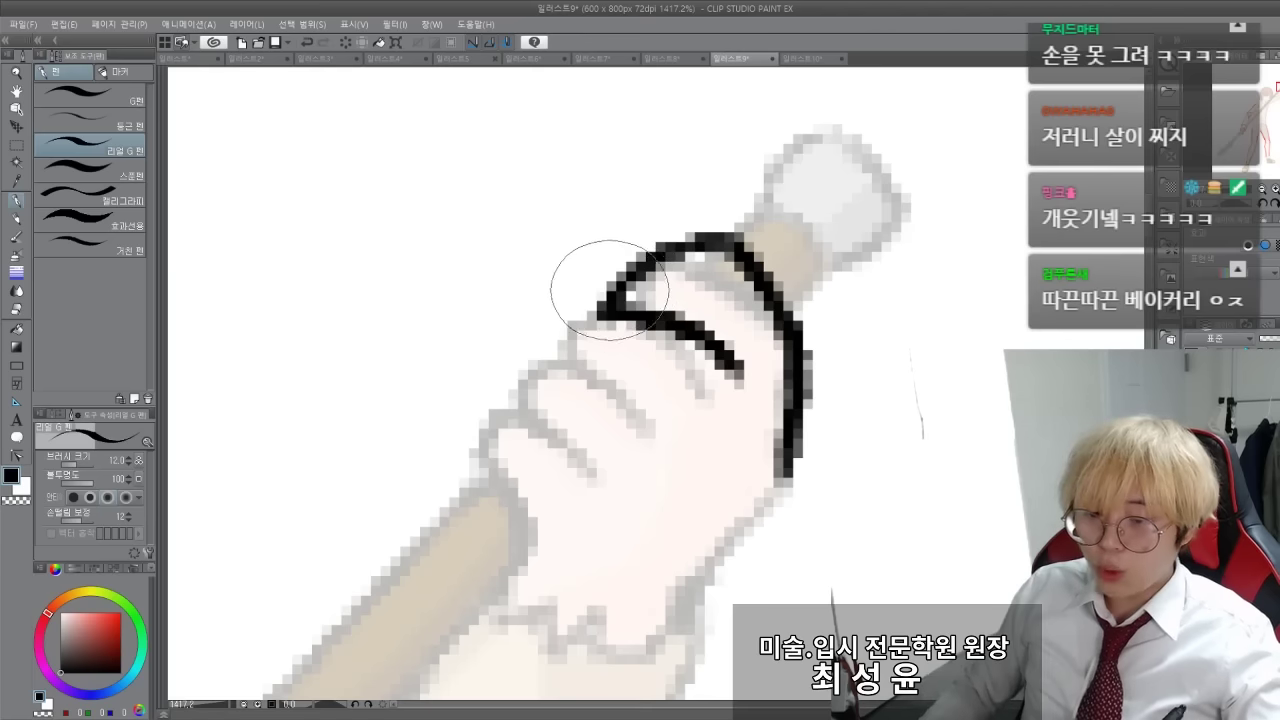
Remove the trial curves and redraw the raised gripping hand in black with separate curved fingers, a rounded back and a cuff
key("ctrl+z")
key("ctrl+z")
key("ctrl+z")
mouse_move(712, 400)
left_mouse_down()
mouse_move(622, 290)
mouse_move(610, 298)
mouse_move(637, 303)
mouse_move(598, 306)
left_mouse_up()
key("ctrl+z")
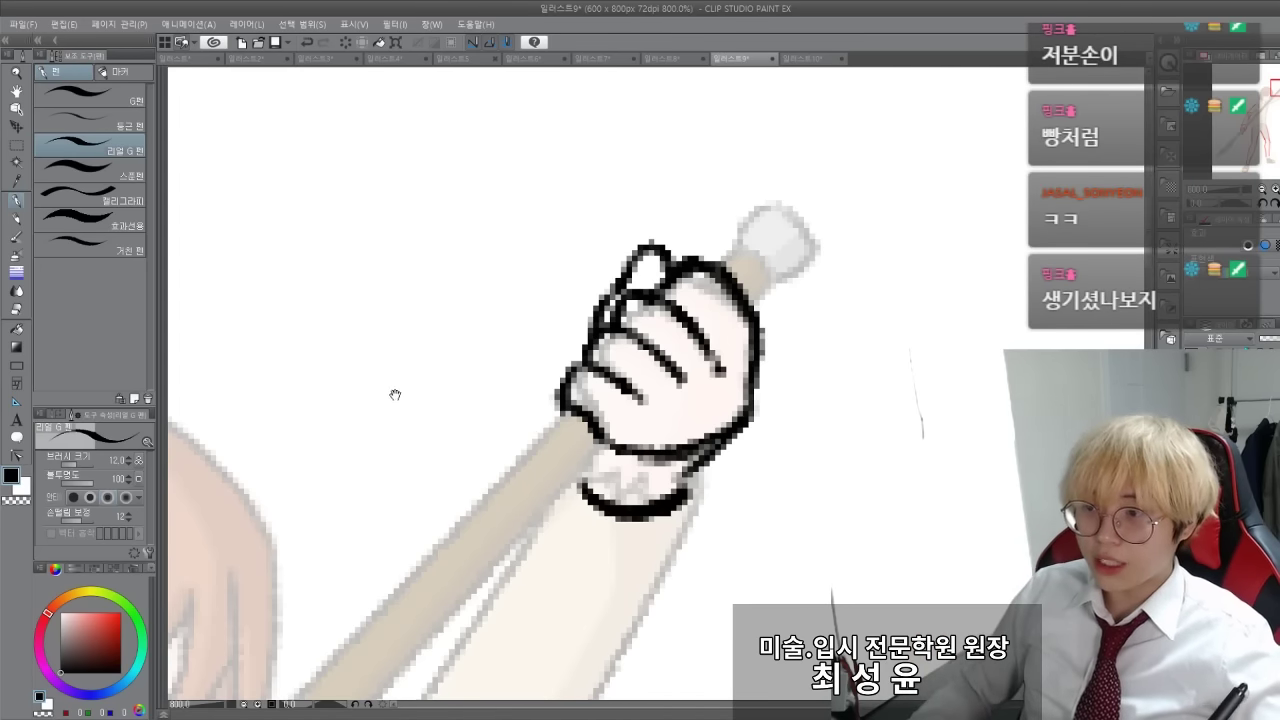
Try marking the side hair and fringe strands with black lines, and undo them
left_click_drag(395, 394, 448, 298)
scroll(462, 381, "down", 4)
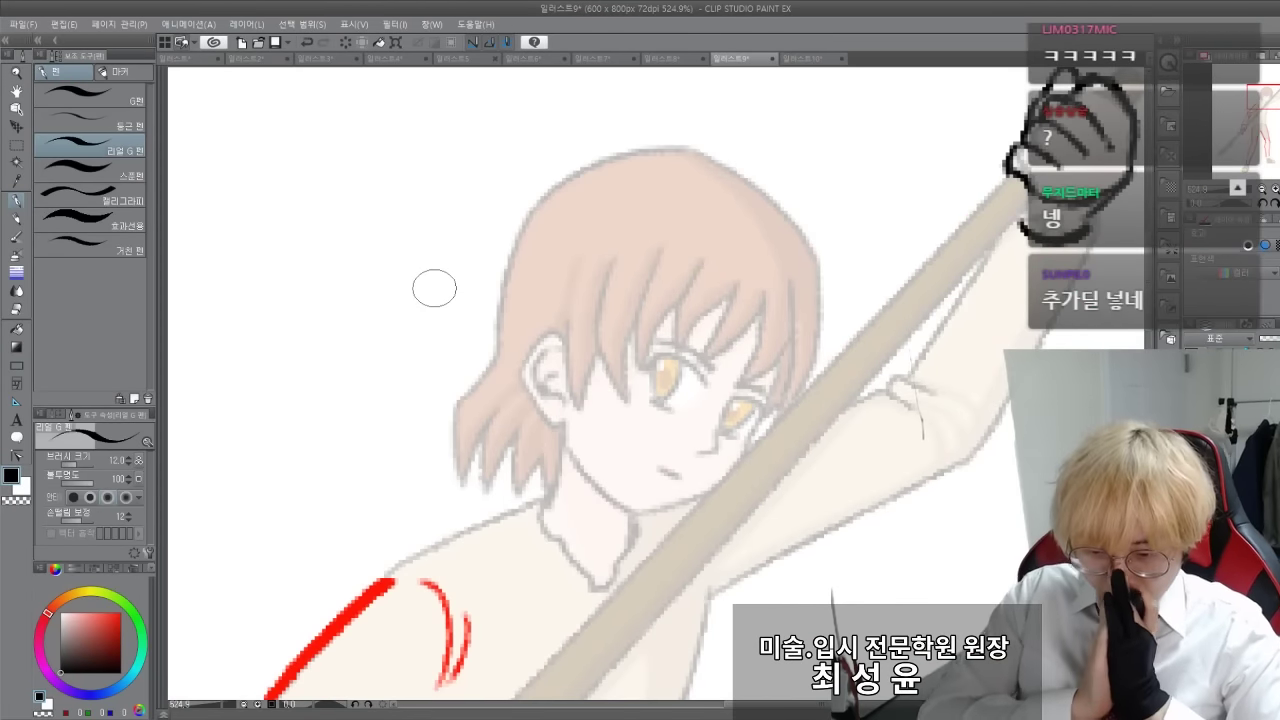
mouse_move(519, 232)
left_mouse_down()
mouse_move(493, 350)
mouse_move(491, 318)
mouse_move(470, 379)
mouse_move(464, 457)
mouse_move(521, 490)
left_mouse_up()
left_click_drag(570, 306, 596, 408)
mouse_move(601, 286)
left_mouse_down()
mouse_move(604, 374)
mouse_move(634, 312)
left_mouse_up()
key("ctrl+z")
key("ctrl+z")
key("ctrl+z")
key("ctrl+z")
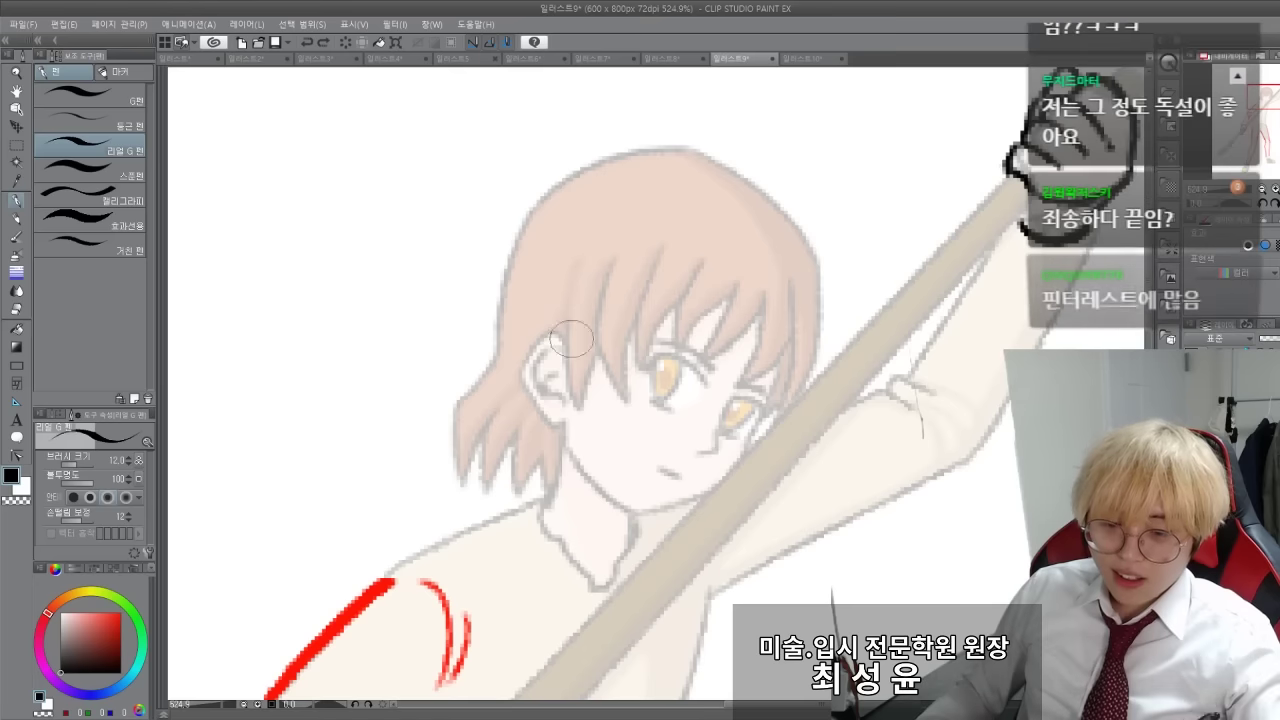
Try tracing the even zigzag tips of the existing fringe and side hair in black, and remove the tracing
left_click_drag(564, 308, 580, 403)
left_click_drag(604, 298, 626, 396)
key("ctrl+z")
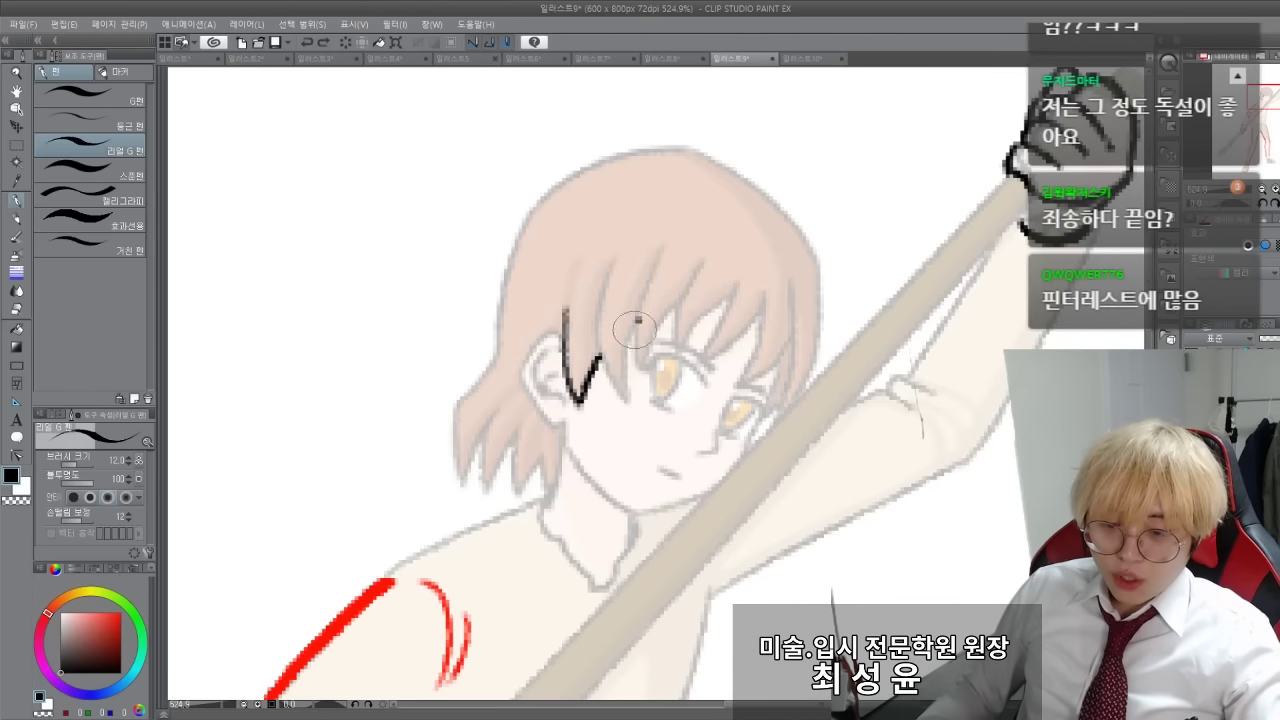
left_click_drag(607, 270, 628, 398)
mouse_move(650, 266)
left_mouse_down()
mouse_move(646, 365)
mouse_move(681, 270)
mouse_move(724, 294)
mouse_move(704, 358)
mouse_move(762, 296)
mouse_move(745, 385)
left_mouse_up()
left_click_drag(795, 315, 760, 400)
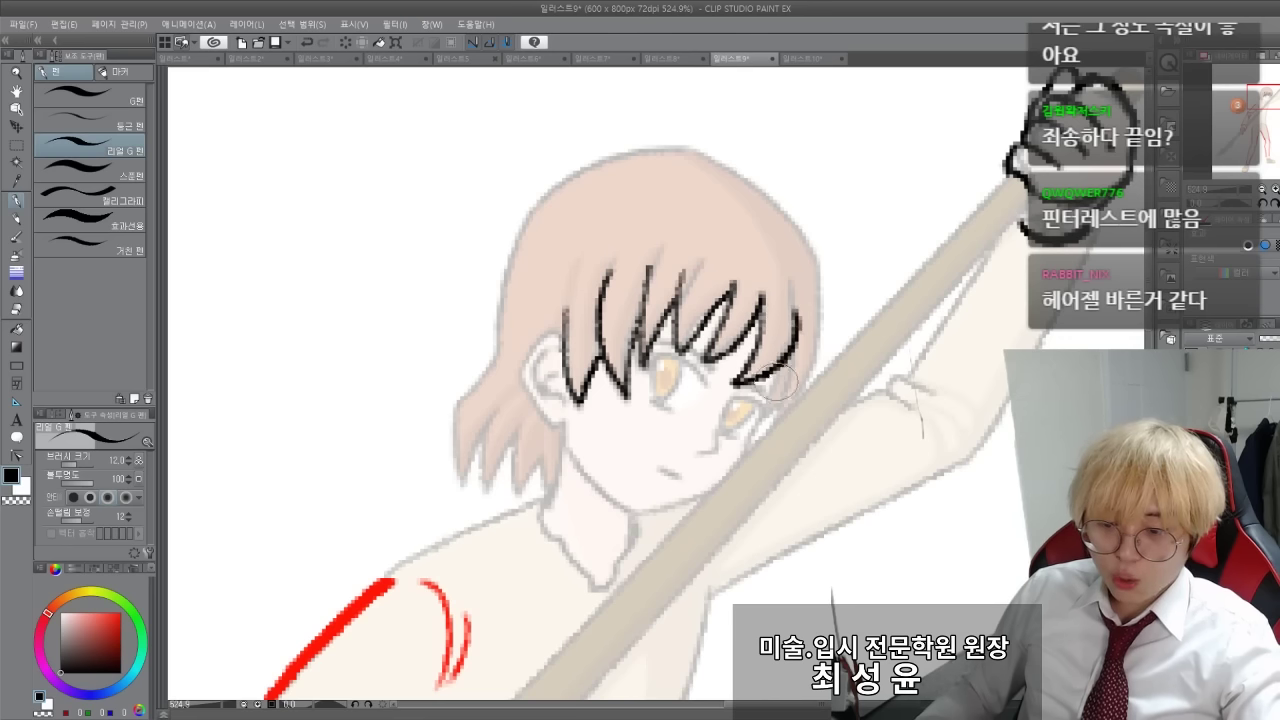
left_click_drag(790, 340, 770, 450)
mouse_move(557, 423)
left_mouse_down()
mouse_move(559, 506)
mouse_move(541, 460)
mouse_move(510, 472)
mouse_move(515, 431)
mouse_move(489, 490)
mouse_move(487, 420)
mouse_move(466, 478)
mouse_move(475, 384)
mouse_move(497, 356)
left_mouse_up()
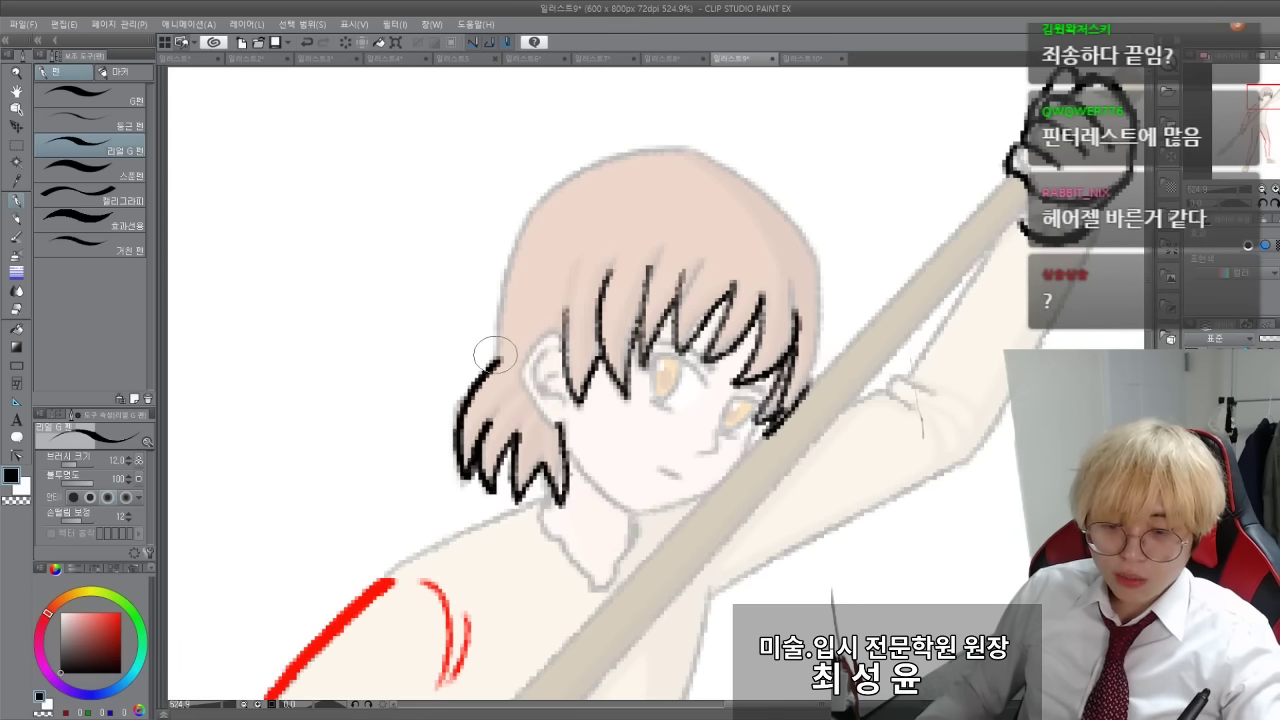
key("Delete")
Redraw the fringe in black with uneven, overlapping pointed strands of varied length and line thickness
mouse_move(568, 276)
left_mouse_down()
mouse_move(558, 359)
mouse_move(582, 412)
left_mouse_up()
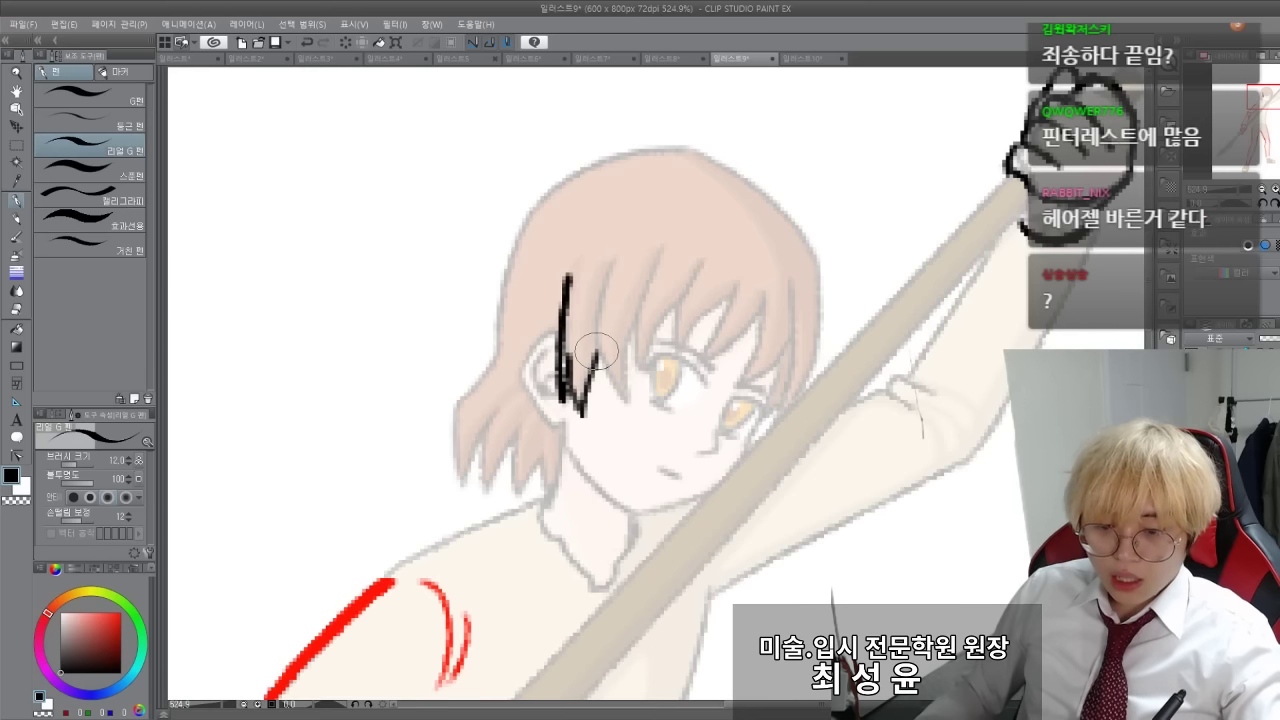
left_click_drag(604, 352, 626, 398)
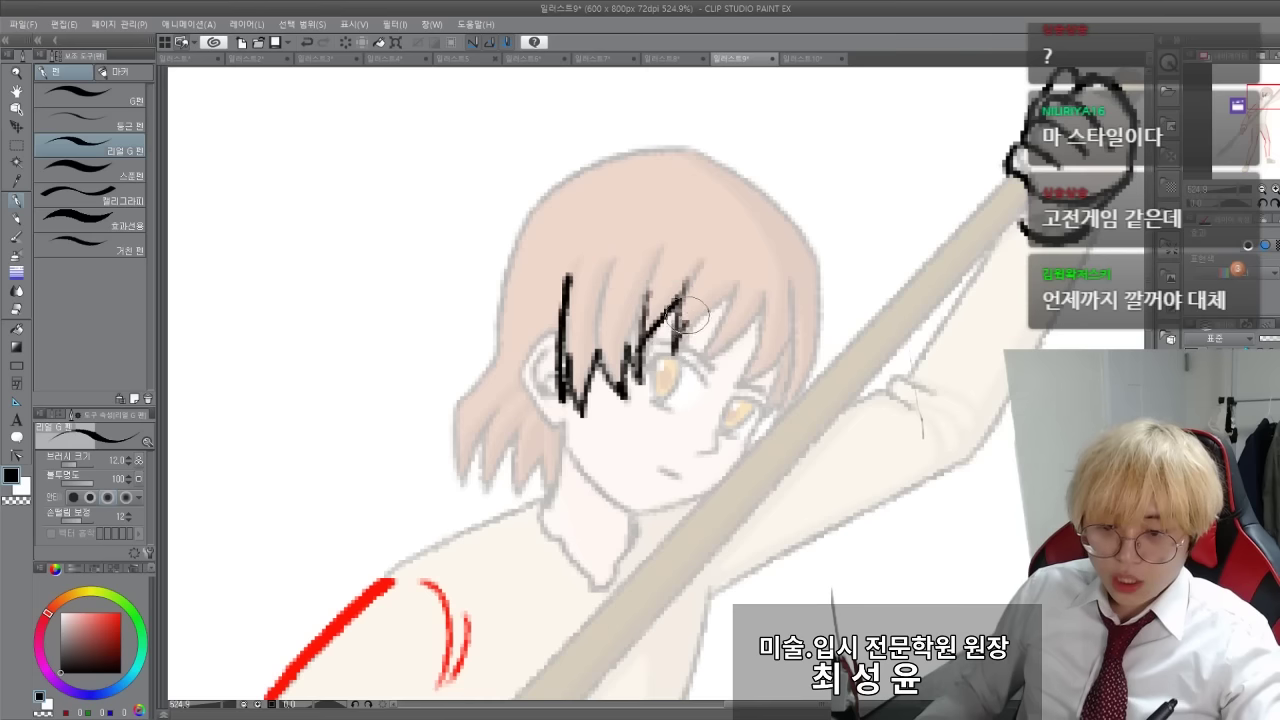
left_click_drag(680, 340, 728, 290)
mouse_move(700, 340)
left_mouse_down()
mouse_move(732, 315)
mouse_move(765, 318)
left_mouse_up()
left_click_drag(750, 385, 780, 350)
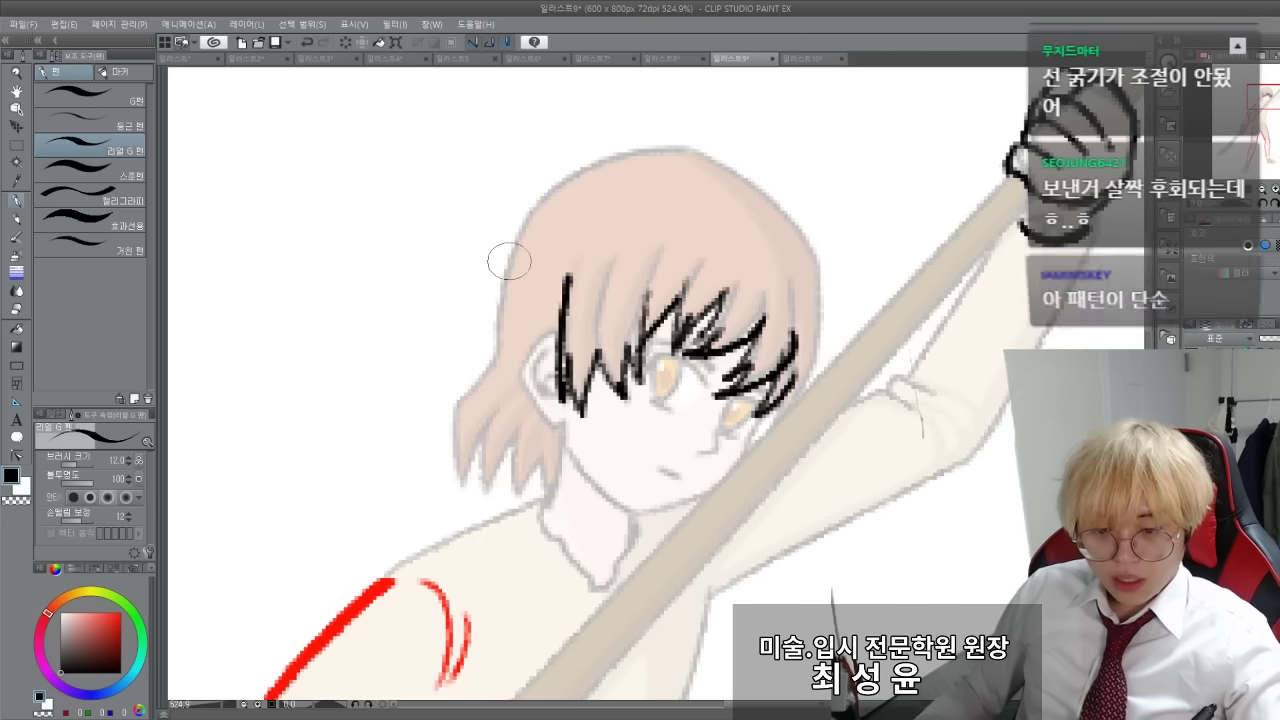
Redraw the outer hair in black with irregular side tips, a flicked strand, and lines along the crown and far side
mouse_move(505, 265)
left_mouse_down()
mouse_move(452, 430)
mouse_move(490, 498)
mouse_move(518, 428)
left_mouse_up()
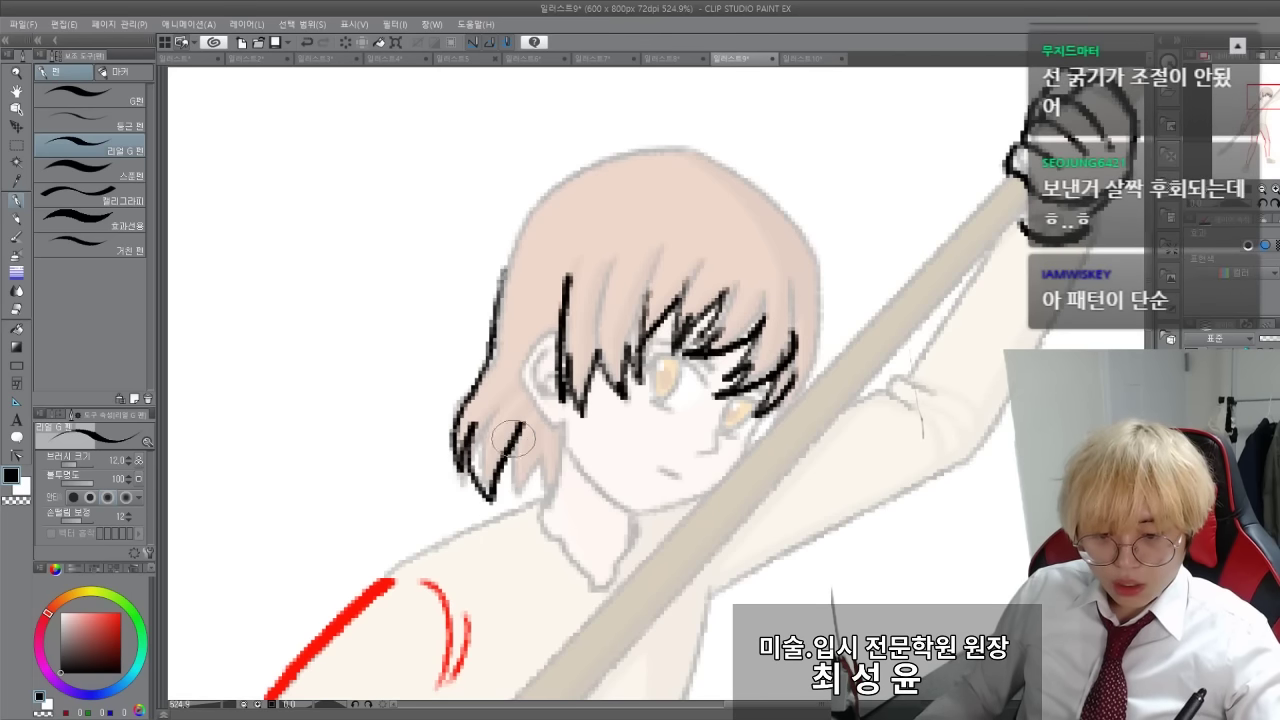
left_click_drag(537, 495, 556, 494)
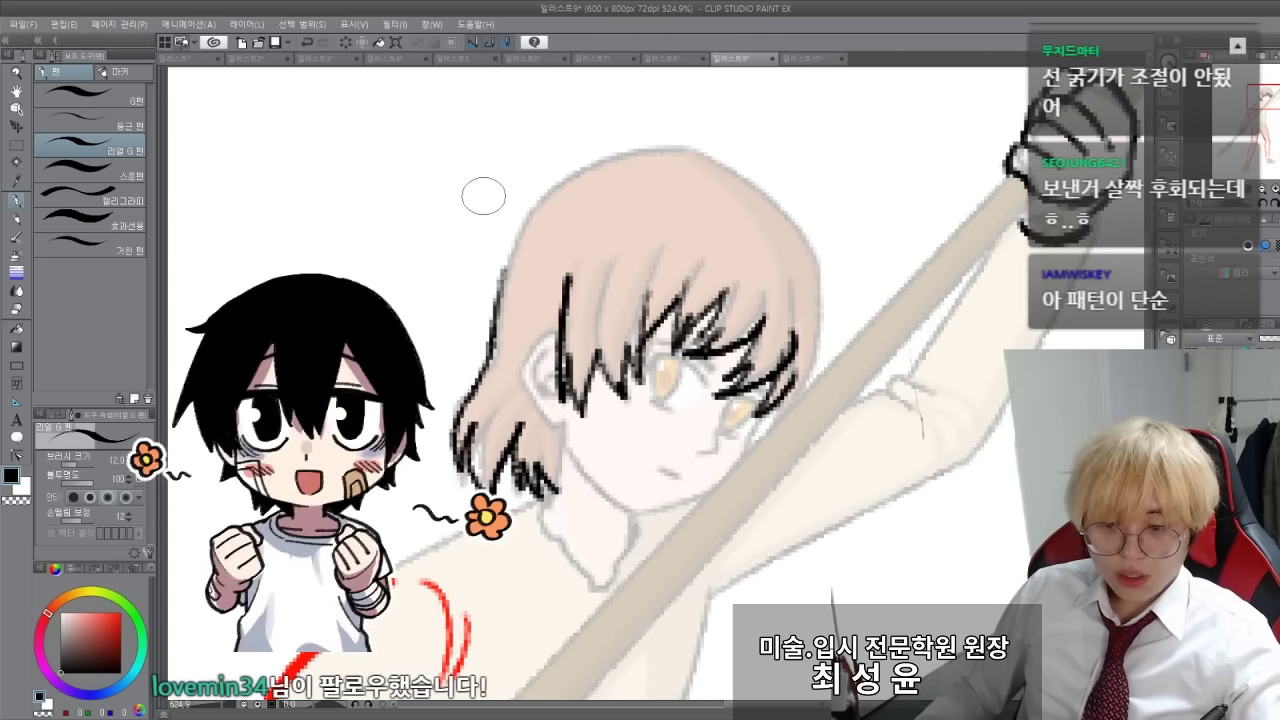
mouse_move(452, 294)
left_mouse_down()
mouse_move(509, 250)
mouse_move(560, 183)
mouse_move(644, 130)
mouse_move(671, 134)
mouse_move(807, 233)
mouse_move(848, 362)
left_mouse_up()
left_click_drag(815, 318, 778, 362)
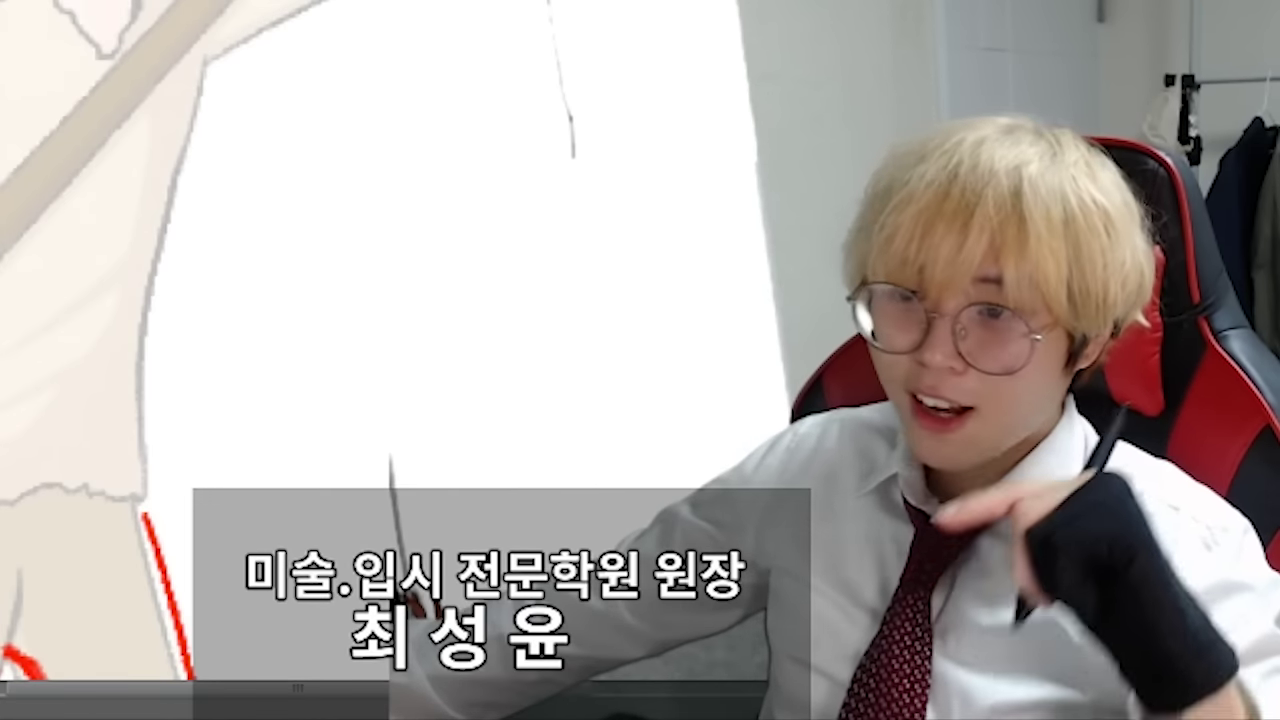
Review the whole figure to compare the red and black corrections with the faded artwork
scroll(200, 340, "up", 3)
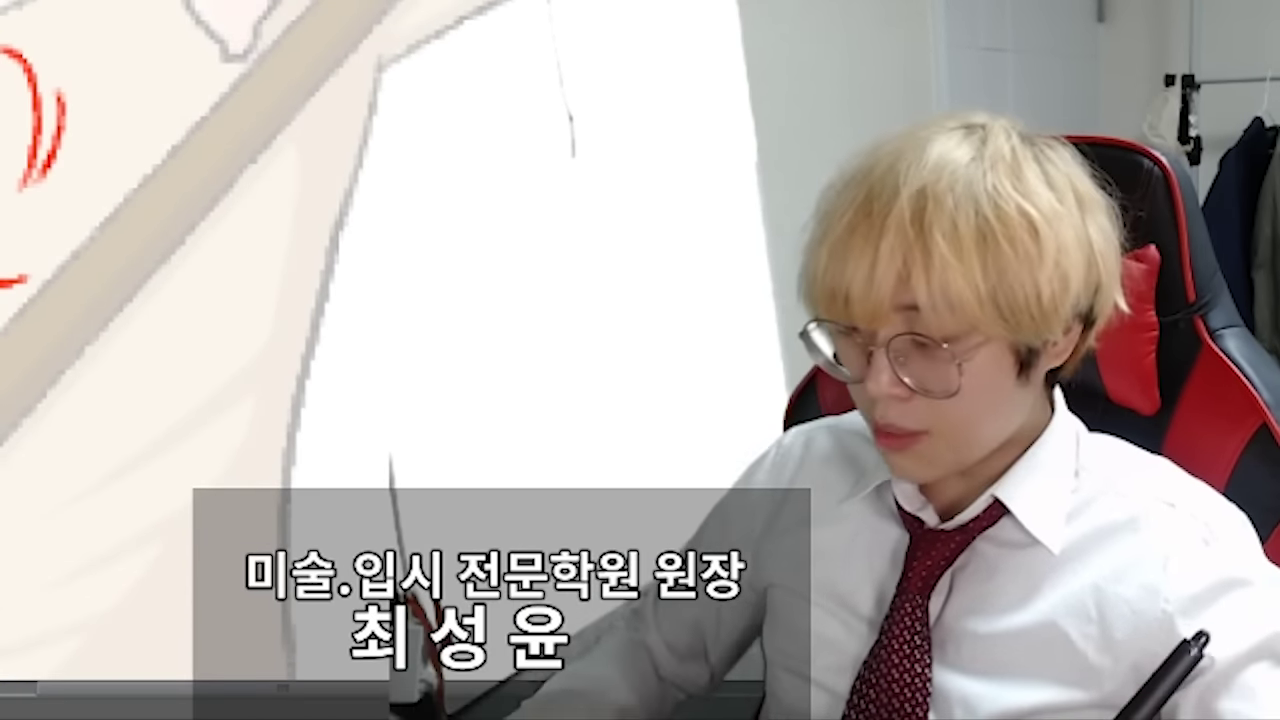
left_click_drag(380, 70, 280, 245)
mouse_move(300, 360)
left_mouse_down()
mouse_move(245, 140)
mouse_move(282, 287)
left_mouse_up()
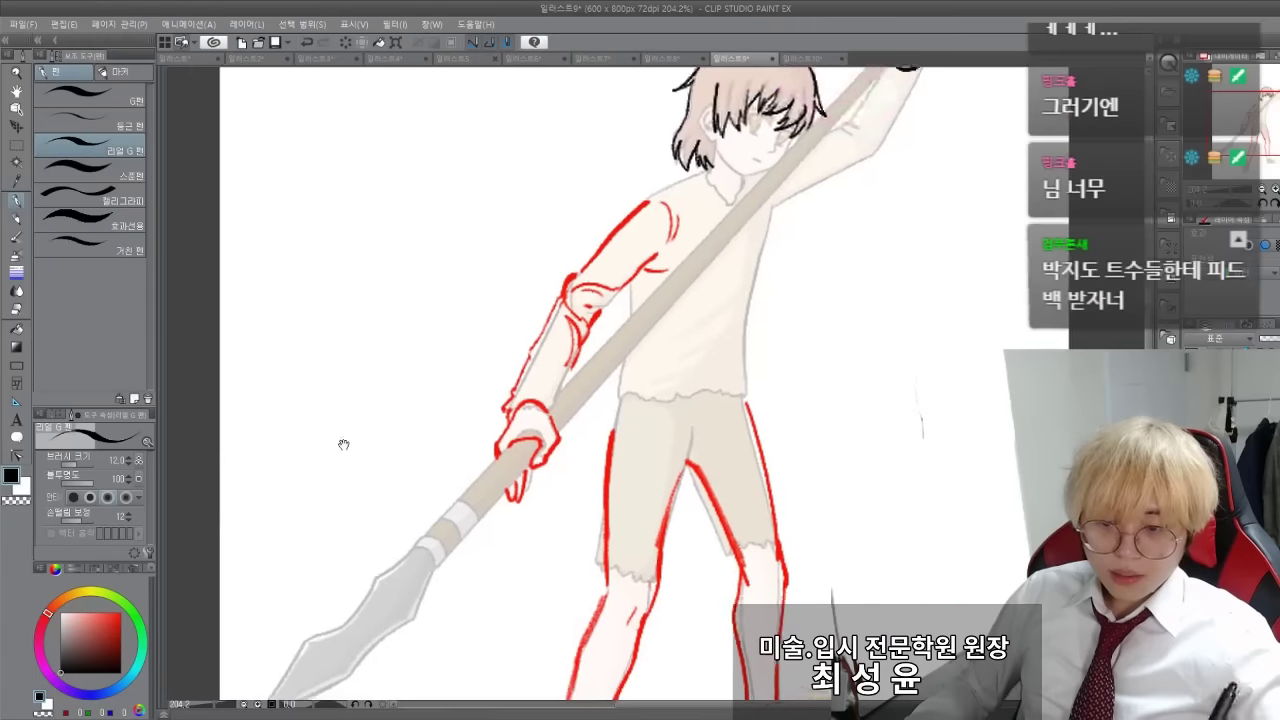
left_click_drag(343, 444, 330, 476)
scroll(436, 424, "down", 2)
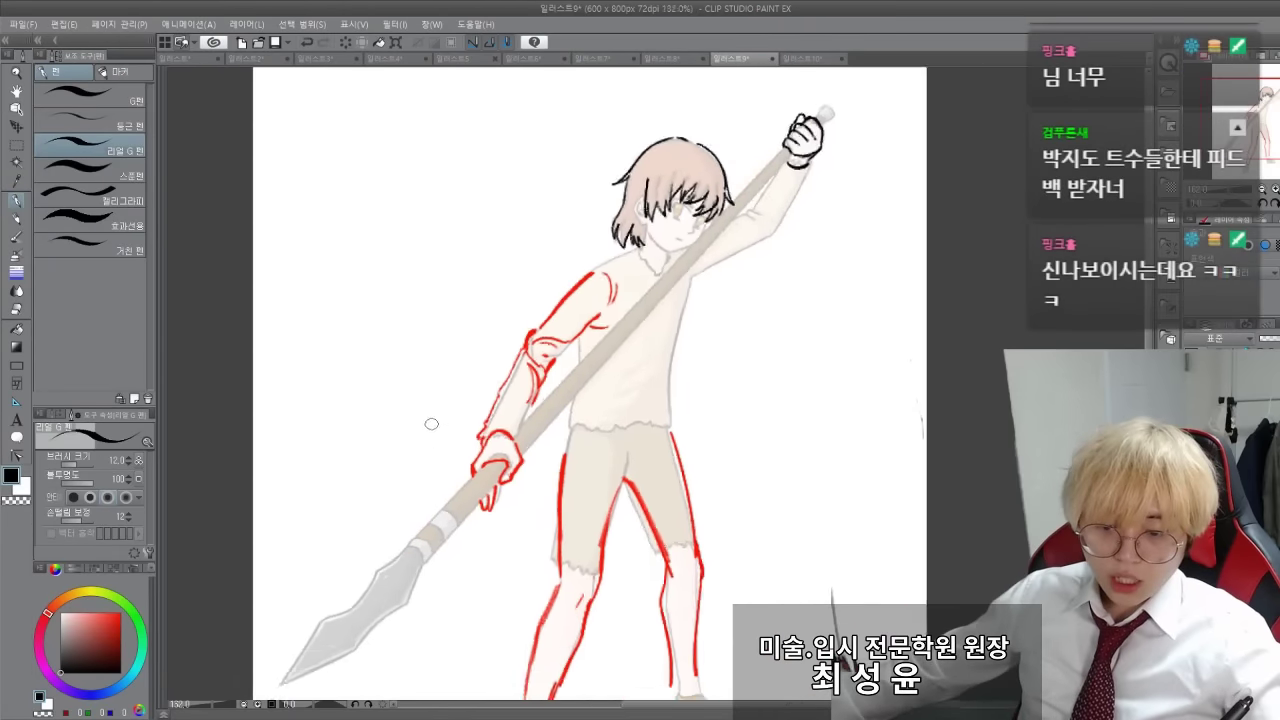
mouse_move(366, 434)
left_mouse_down()
mouse_move(371, 374)
mouse_move(374, 389)
left_mouse_up()
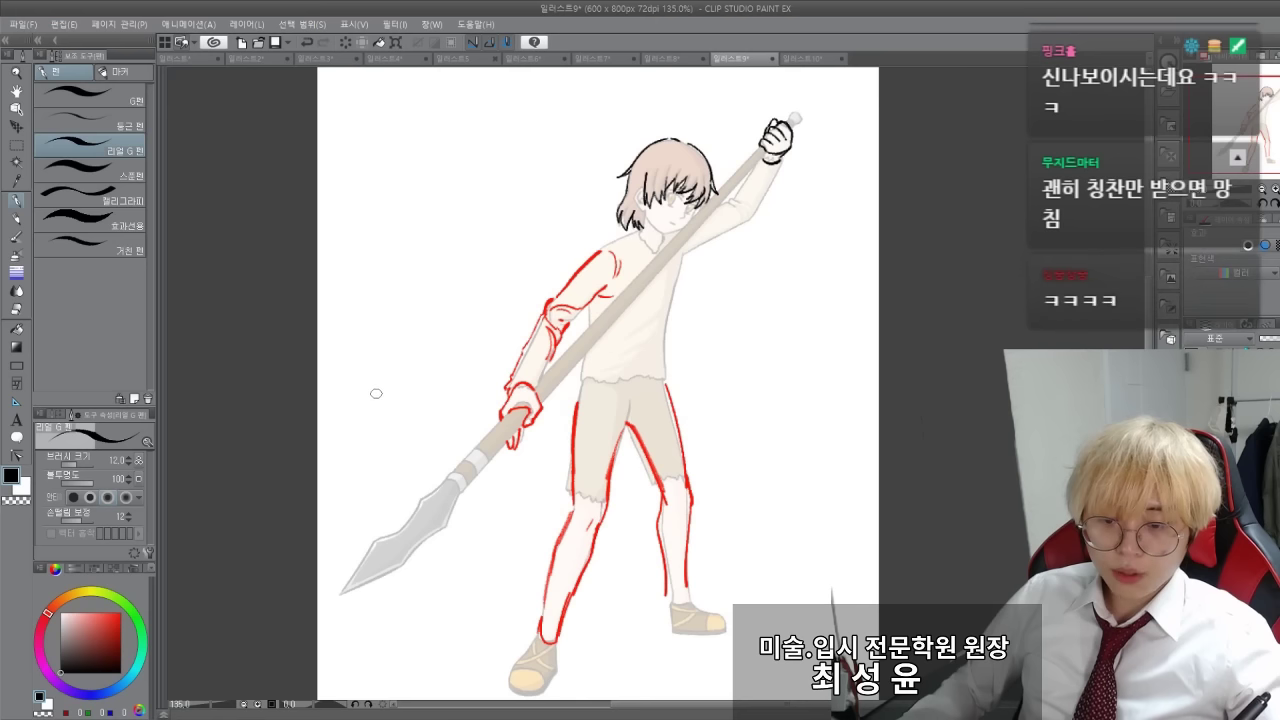
left_click_drag(352, 439, 362, 413)
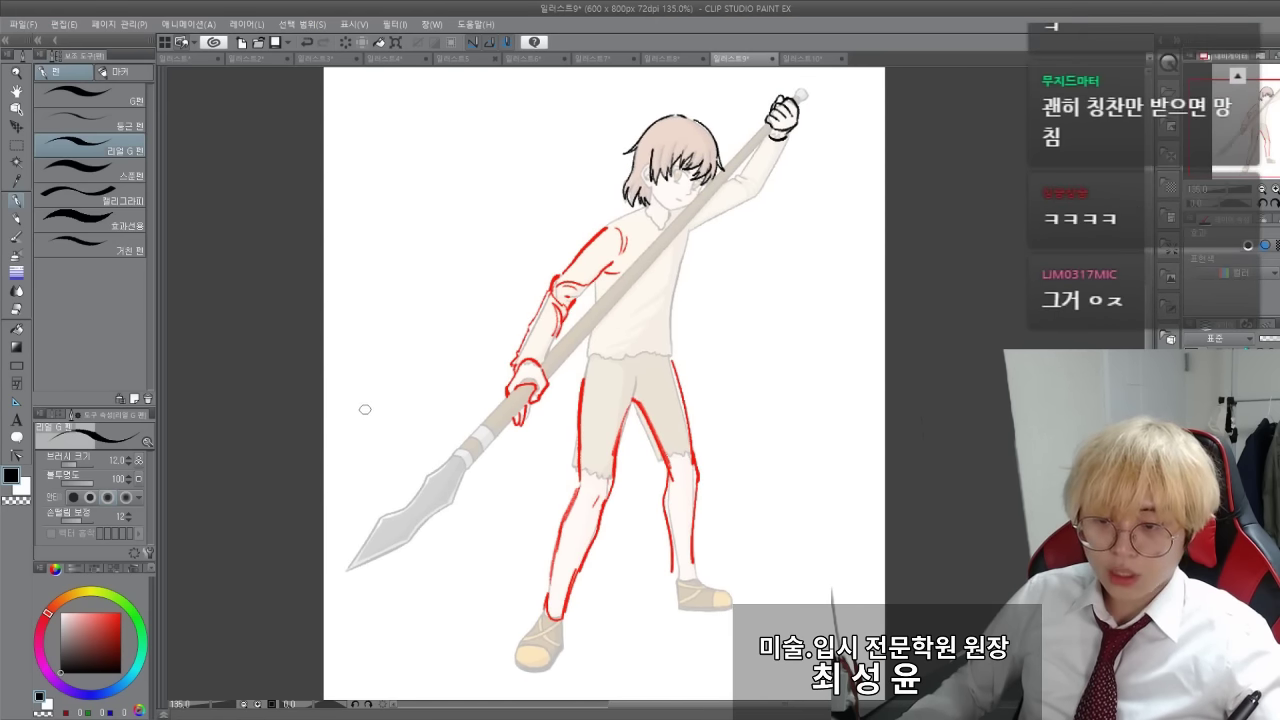
mouse_move(356, 440)
left_mouse_down()
mouse_move(360, 411)
mouse_move(352, 455)
left_mouse_up()
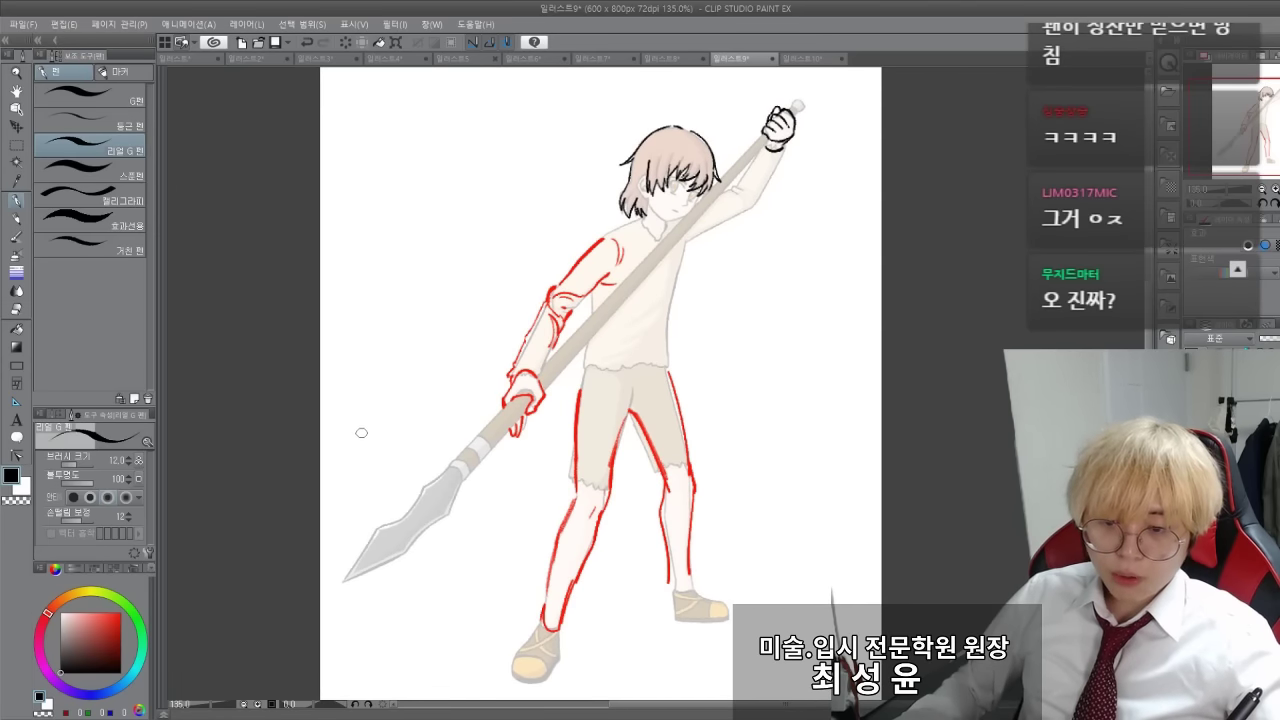
Switch to the next submission, 일러스트10, showing the character holding a large sword
left_click(807, 60)
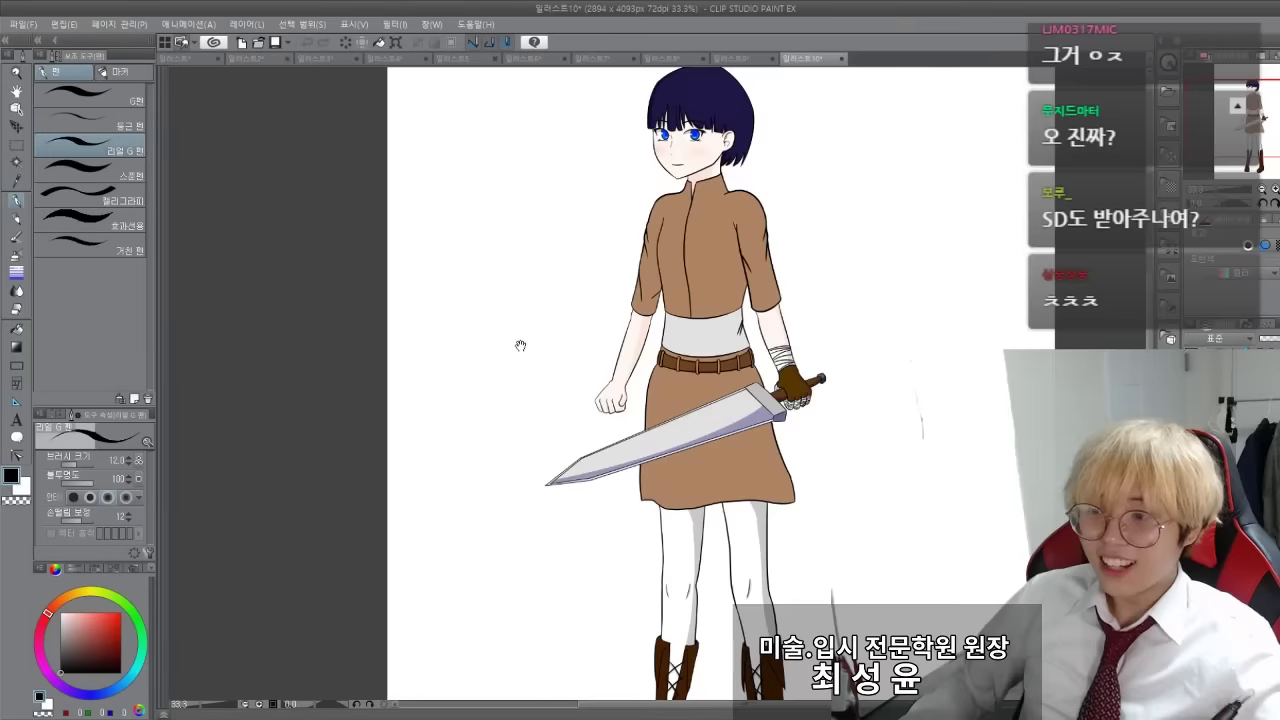
mouse_move(520, 346)
left_mouse_down()
mouse_move(474, 357)
mouse_move(446, 278)
mouse_move(427, 342)
mouse_move(374, 371)
mouse_move(383, 286)
mouse_move(397, 334)
mouse_move(365, 416)
mouse_move(351, 400)
left_mouse_up()
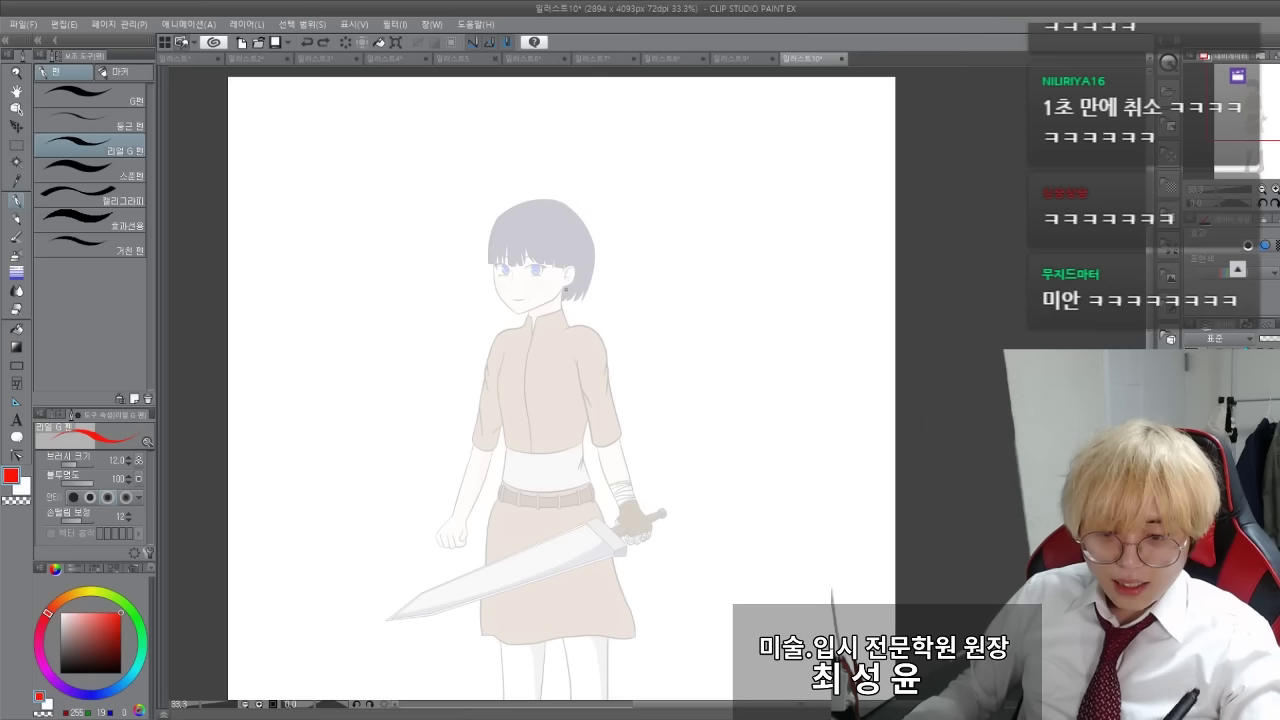
Outline the sword-wielder's head, neck, widened shoulder line and upper arms in red over the faded artwork
key("ctrl+z")
mouse_move(498, 293)
left_mouse_down()
mouse_move(495, 230)
mouse_move(517, 207)
mouse_move(574, 212)
mouse_move(582, 275)
left_mouse_up()
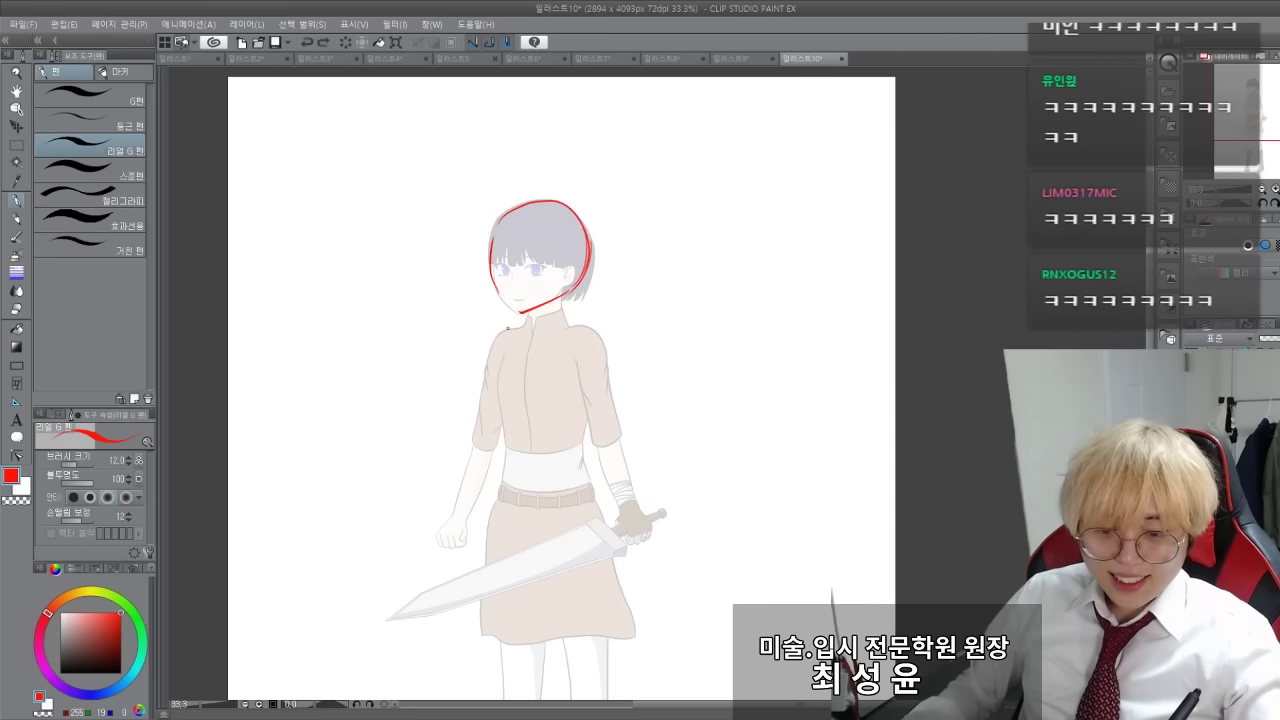
mouse_move(518, 320)
left_mouse_down()
mouse_move(592, 324)
mouse_move(606, 375)
left_mouse_up()
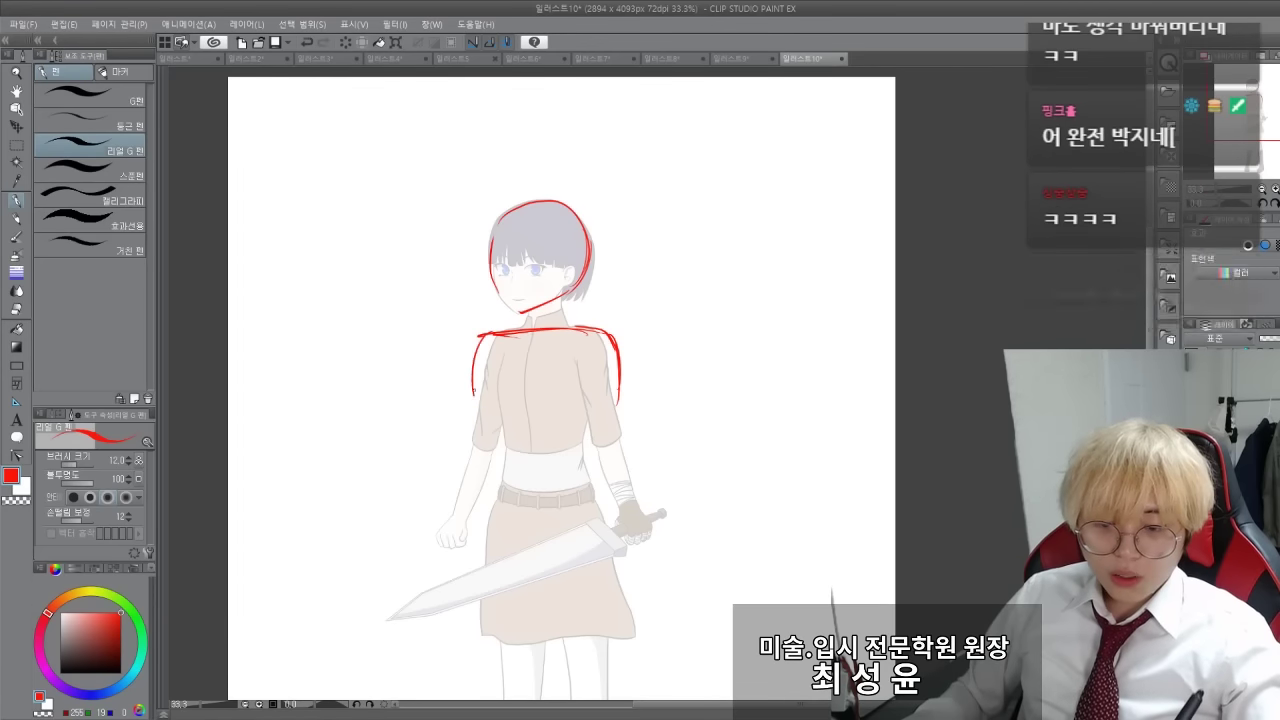
left_click_drag(485, 338, 459, 431)
left_click_drag(562, 300, 565, 326)
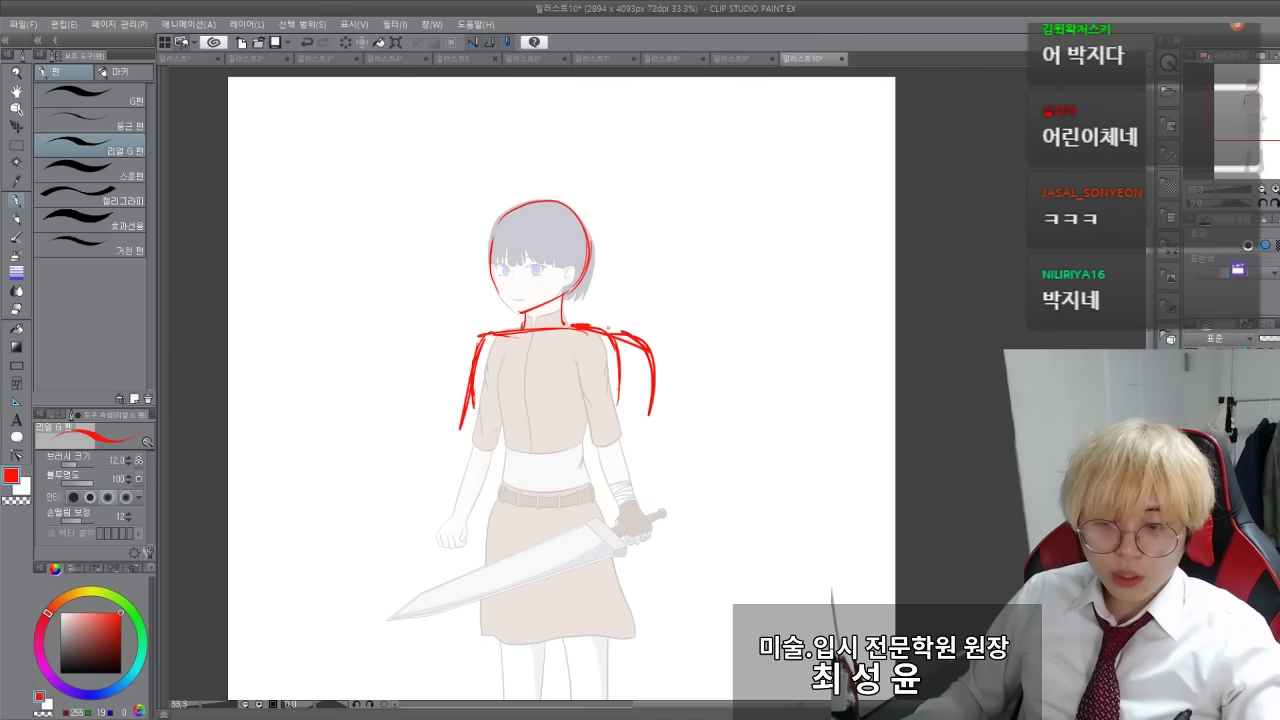
Try broader red shoulder and upper-arm curves on the sword-arm side
left_click_drag(503, 327, 448, 404)
key("ctrl+z")
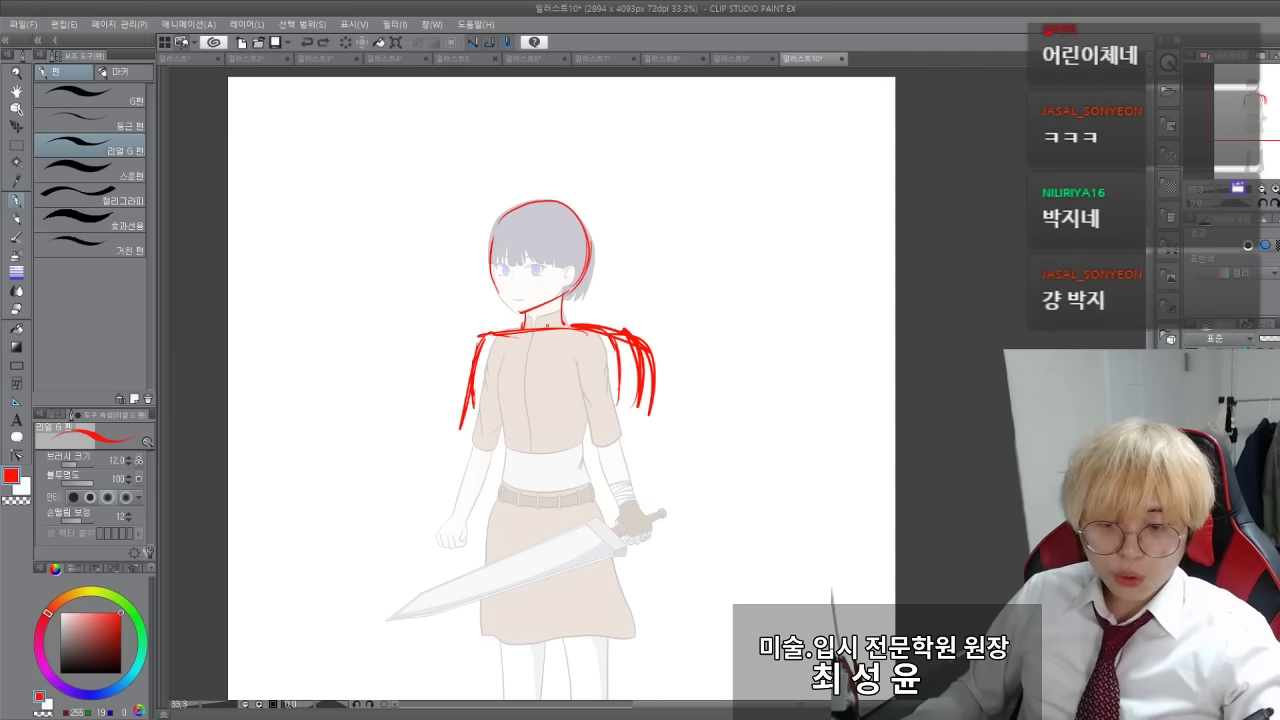
key("ctrl+z")
key("ctrl+z")
key("ctrl+z")
Mark head-height divisions from the crown down to the boots with short horizontal red lines across the figure
scroll(406, 371, "down", 3)
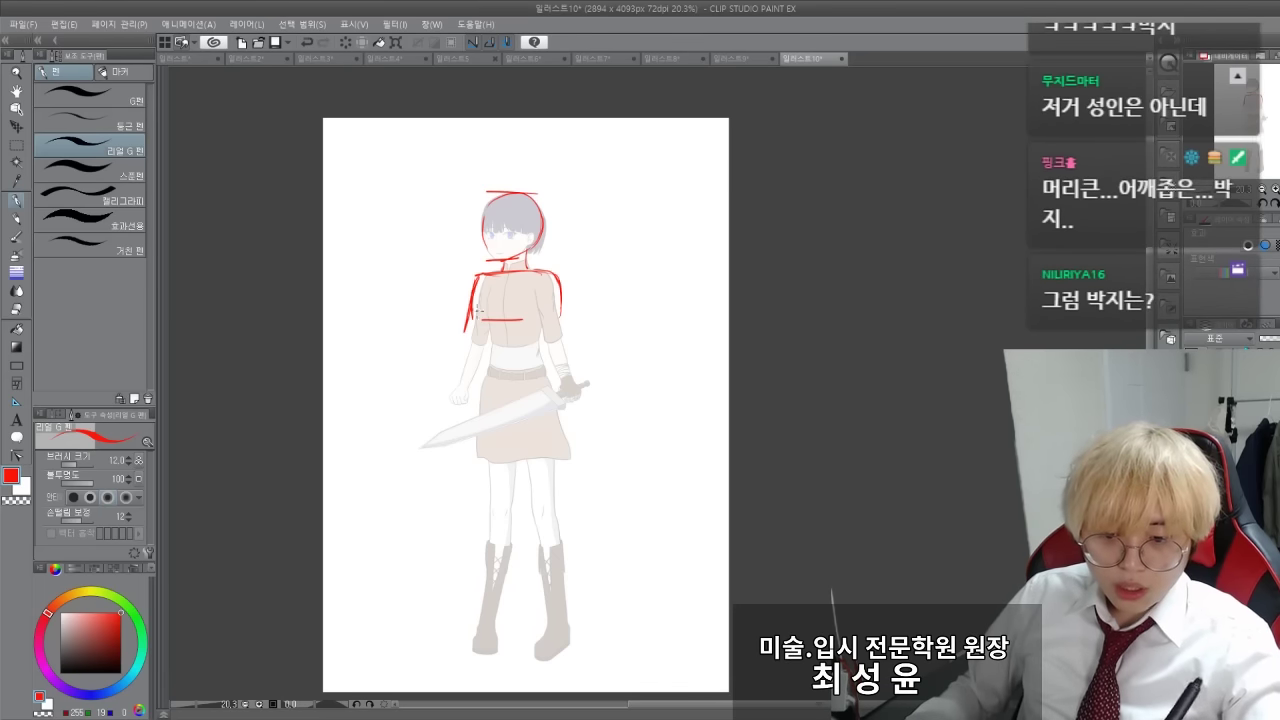
left_click_drag(478, 378, 526, 377)
left_click_drag(484, 429, 530, 427)
left_click_drag(498, 490, 536, 488)
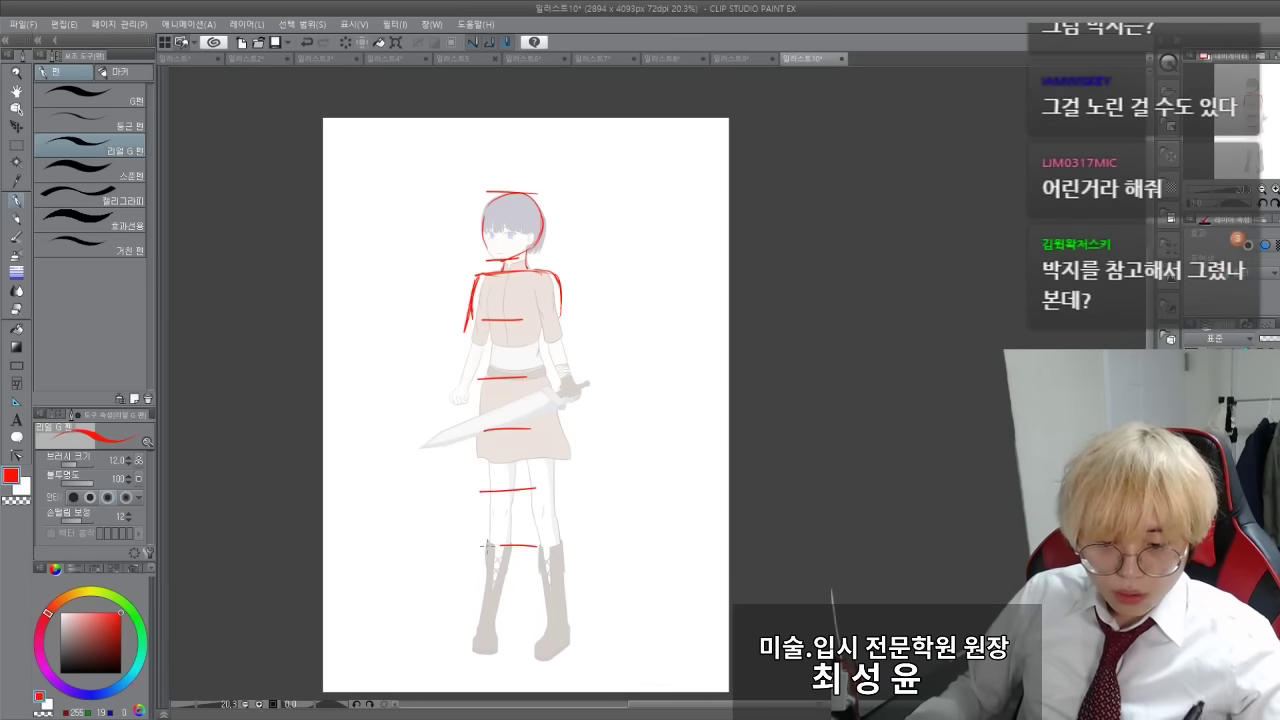
left_click_drag(487, 547, 480, 547)
left_click_drag(539, 611, 475, 613)
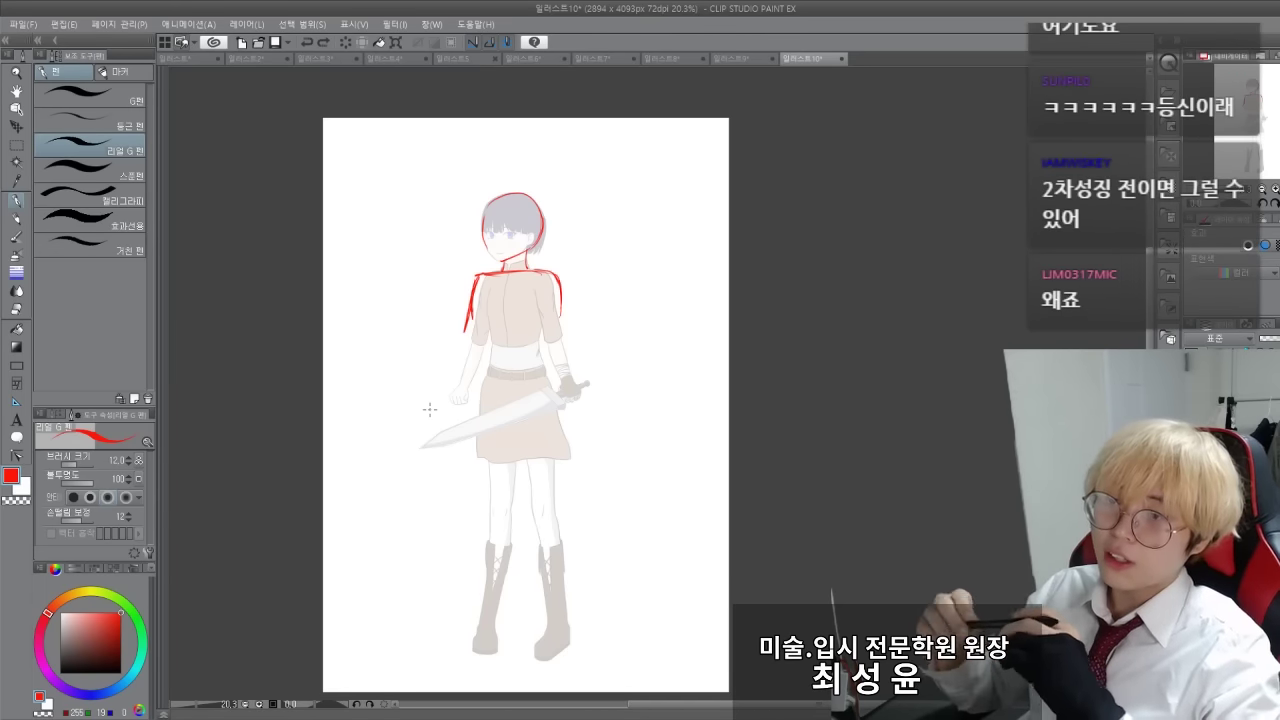
Redraw the empty fist in red with a rounded wrist, angled back of the hand, curved finger lines and a tucked thumb
scroll(446, 528, "up", 1)
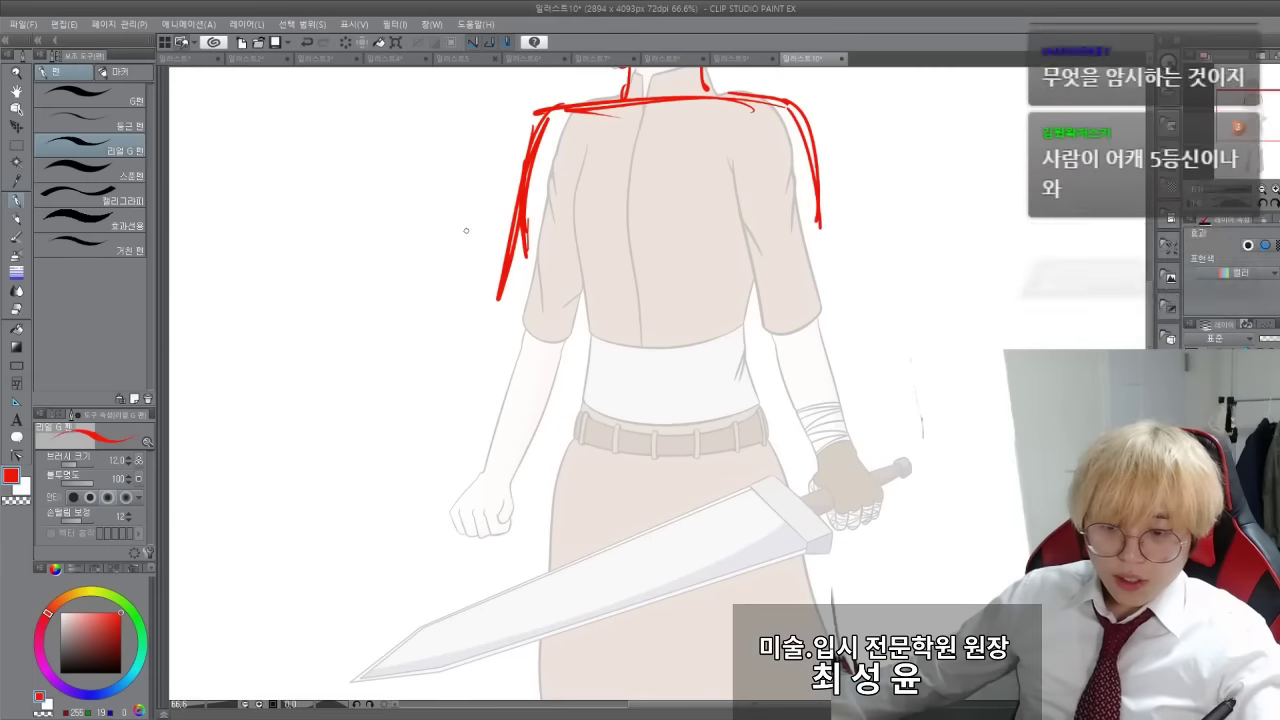
left_click_drag(366, 352, 365, 337)
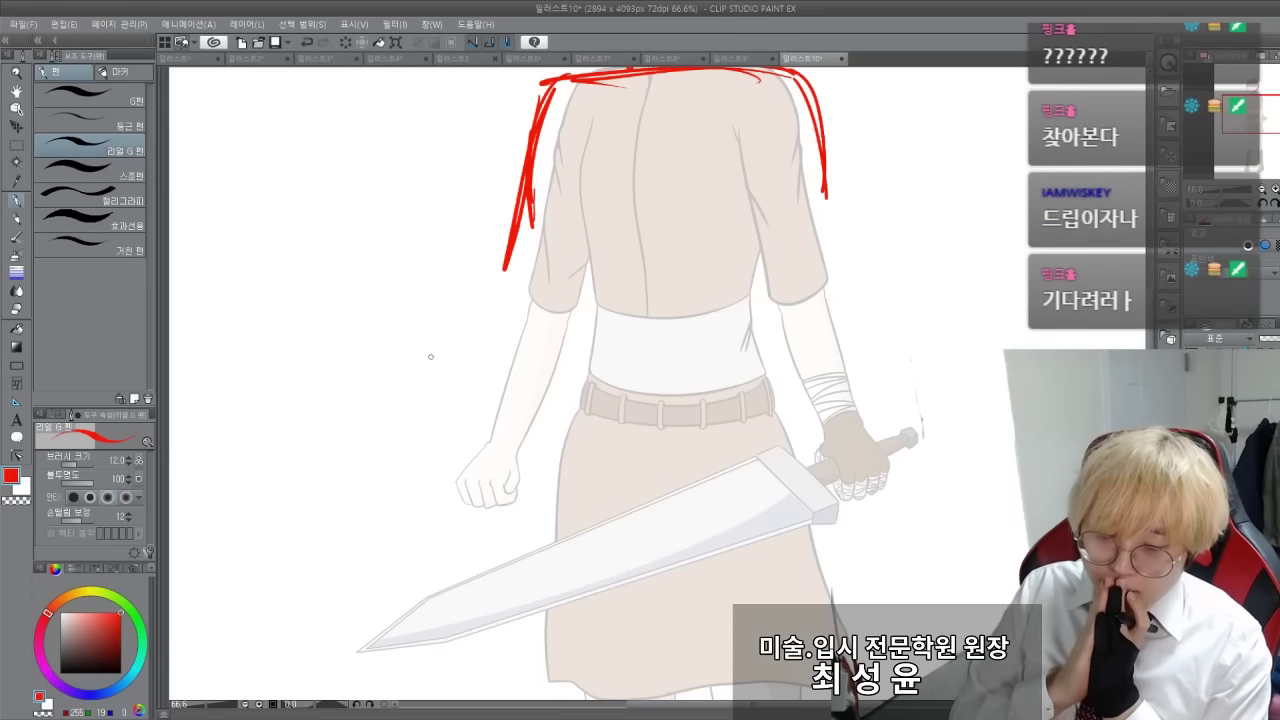
scroll(480, 257, "up", 2)
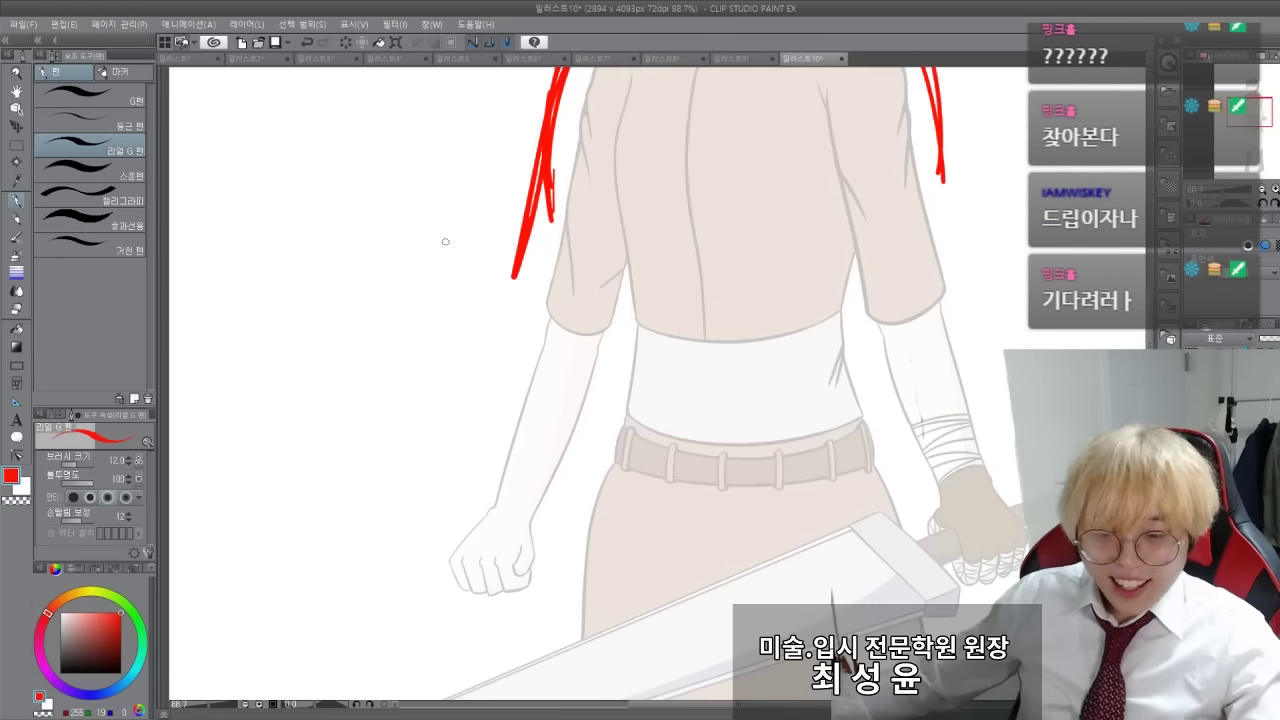
scroll(392, 456, "up", 4)
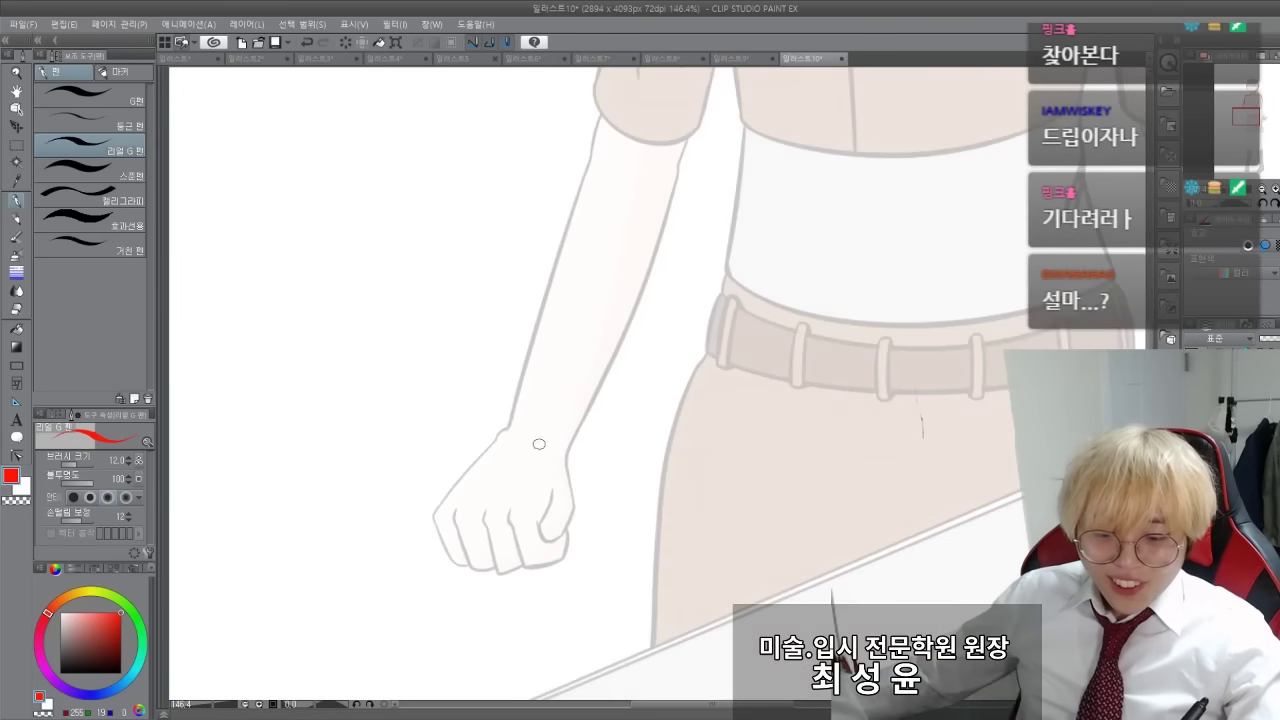
scroll(449, 451, "up", 3)
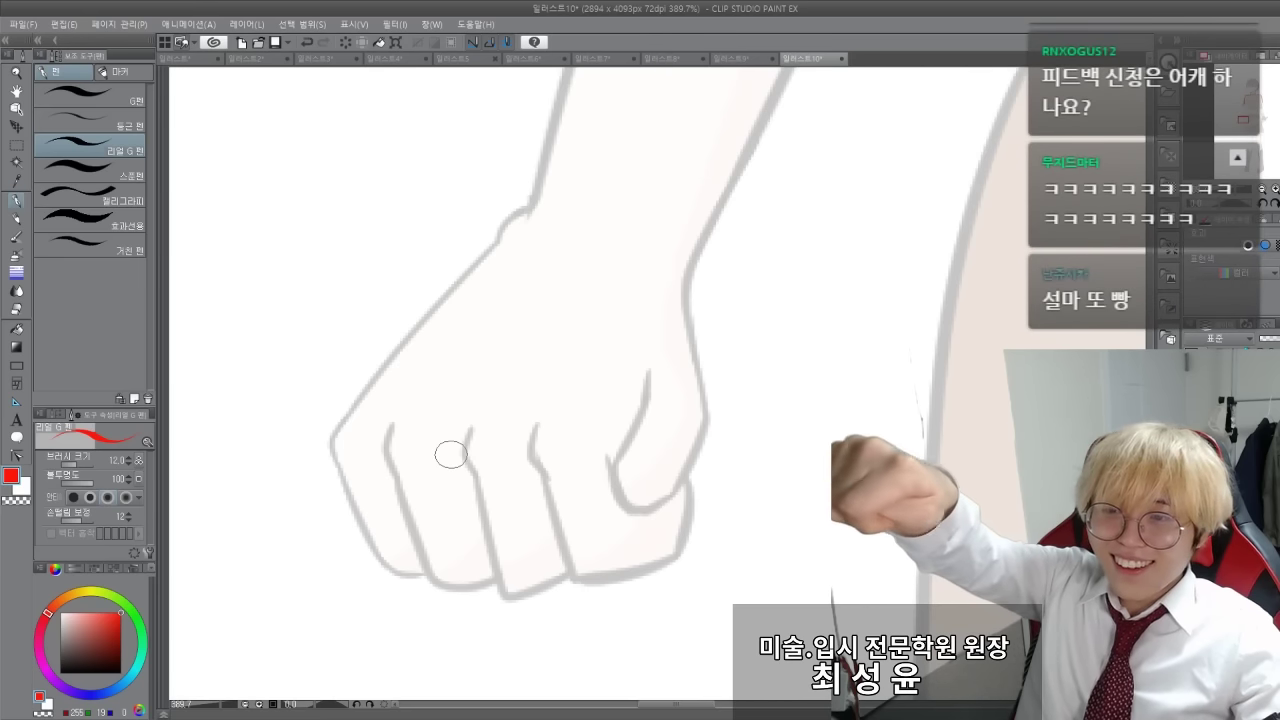
scroll(450, 455, "down", 5)
left_click_drag(556, 338, 462, 341)
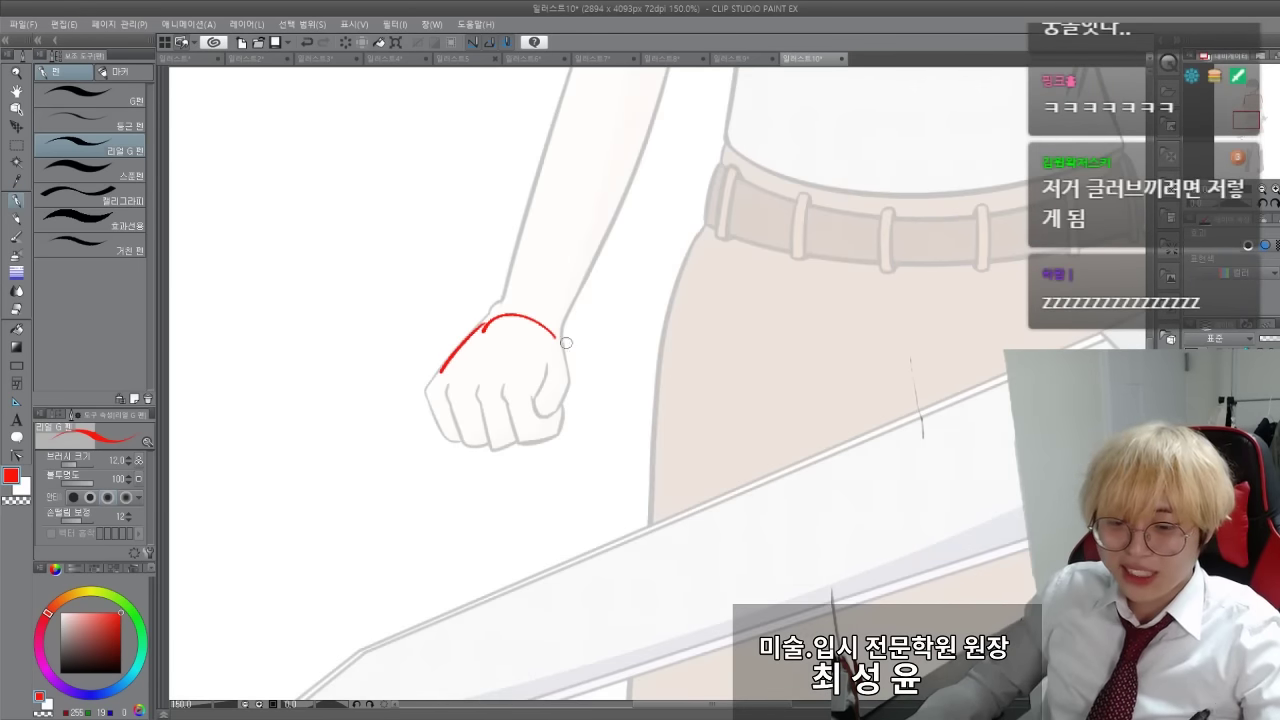
mouse_move(557, 333)
left_mouse_down()
mouse_move(575, 386)
mouse_move(558, 439)
left_mouse_up()
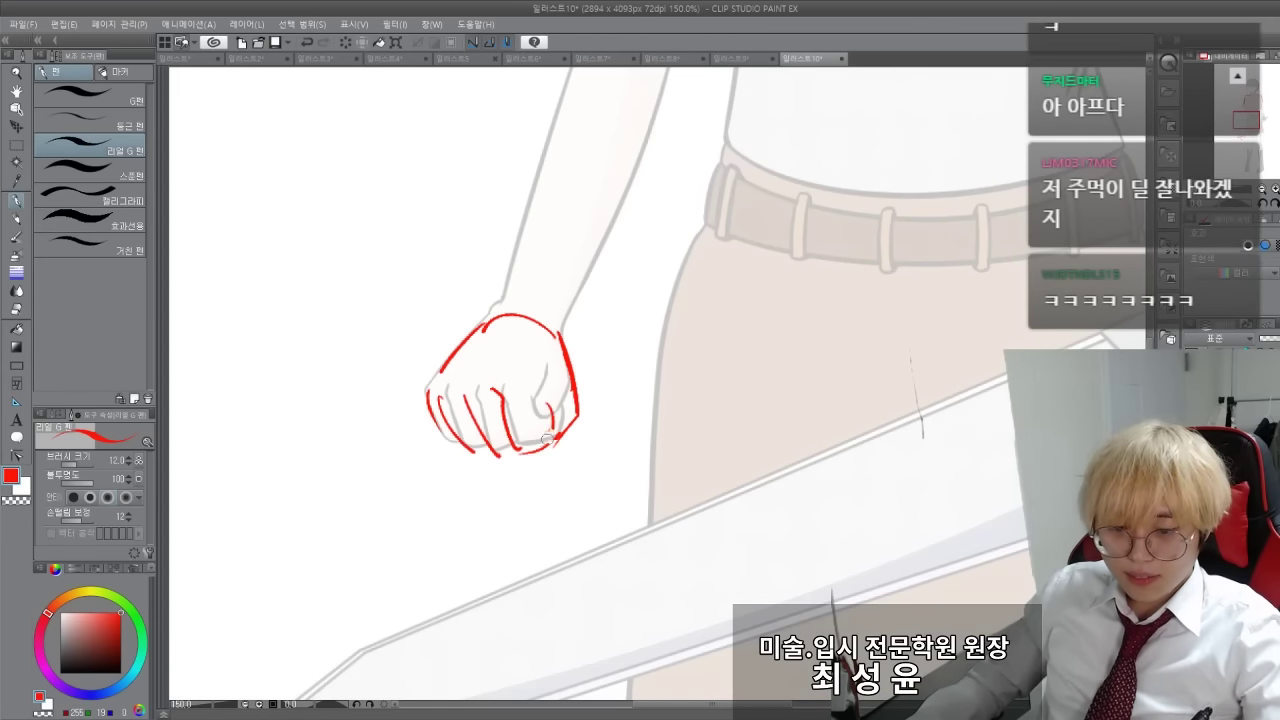
mouse_move(576, 416)
left_mouse_down()
mouse_move(550, 448)
mouse_move(521, 451)
left_mouse_up()
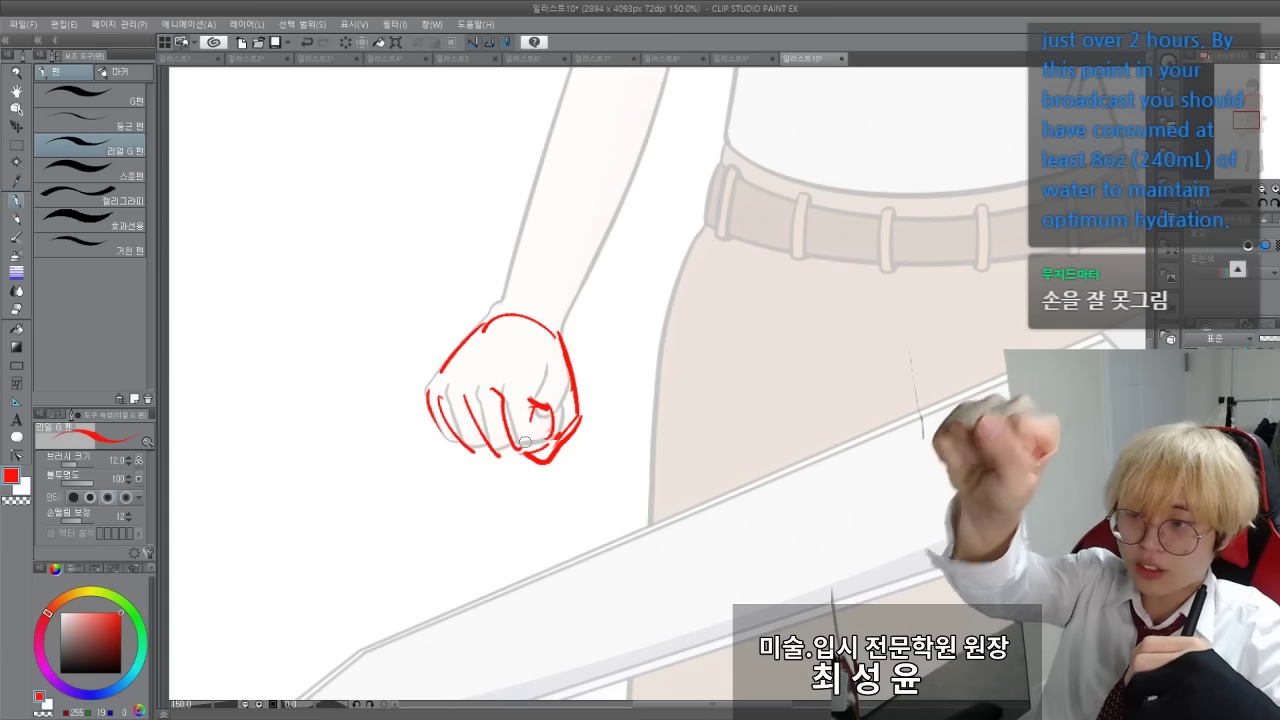
Sketch a larger red study of the clenched fist with curled fingers and thumb below the sword blade
mouse_move(343, 298)
left_mouse_down()
mouse_move(343, 474)
mouse_move(314, 600)
left_mouse_up()
left_click_drag(498, 320, 411, 337)
scroll(411, 337, "down", 1)
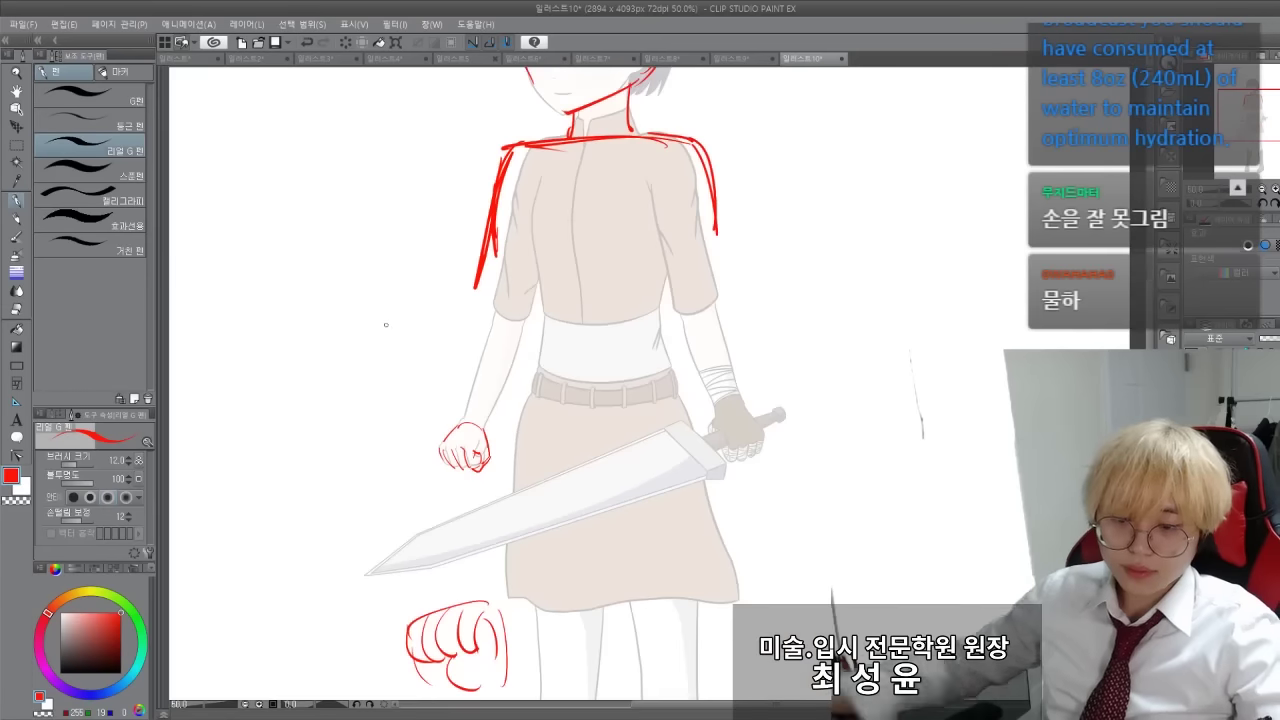
Try red strokes for the thumb side of the hand gripping the sword
left_click_drag(354, 276, 363, 354)
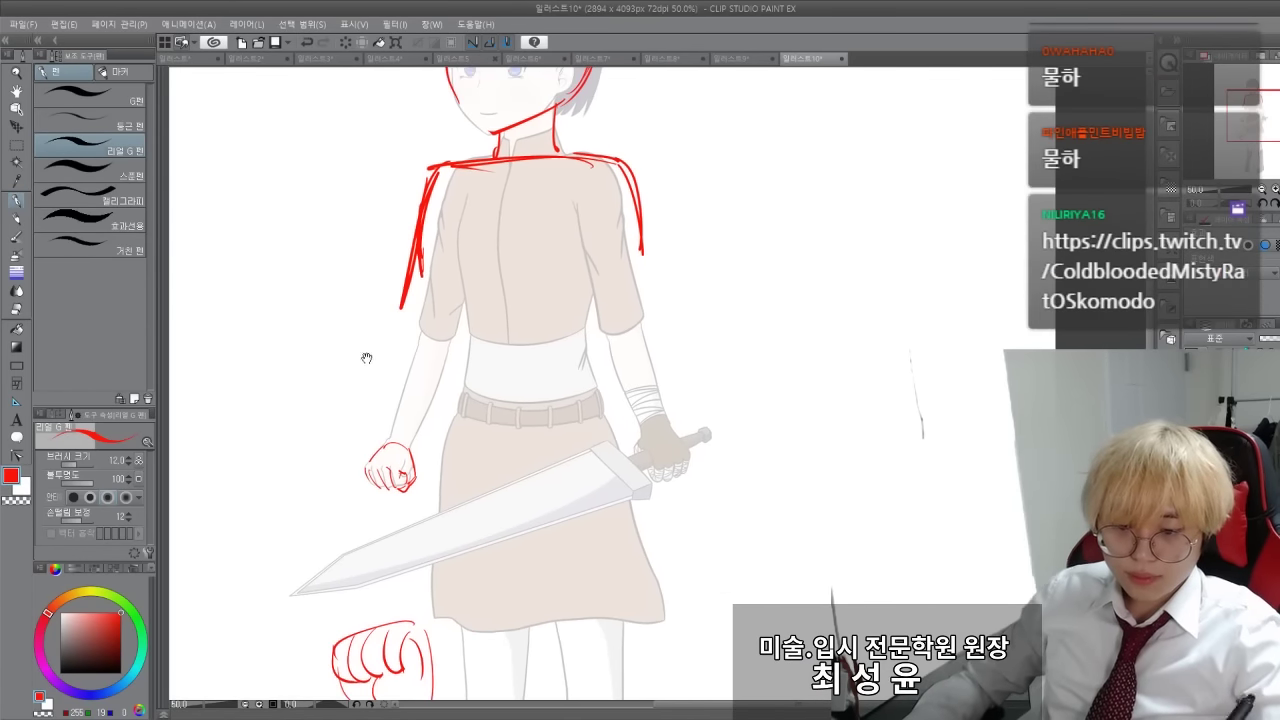
scroll(600, 440, "up", 4)
scroll(580, 370, "up", 3)
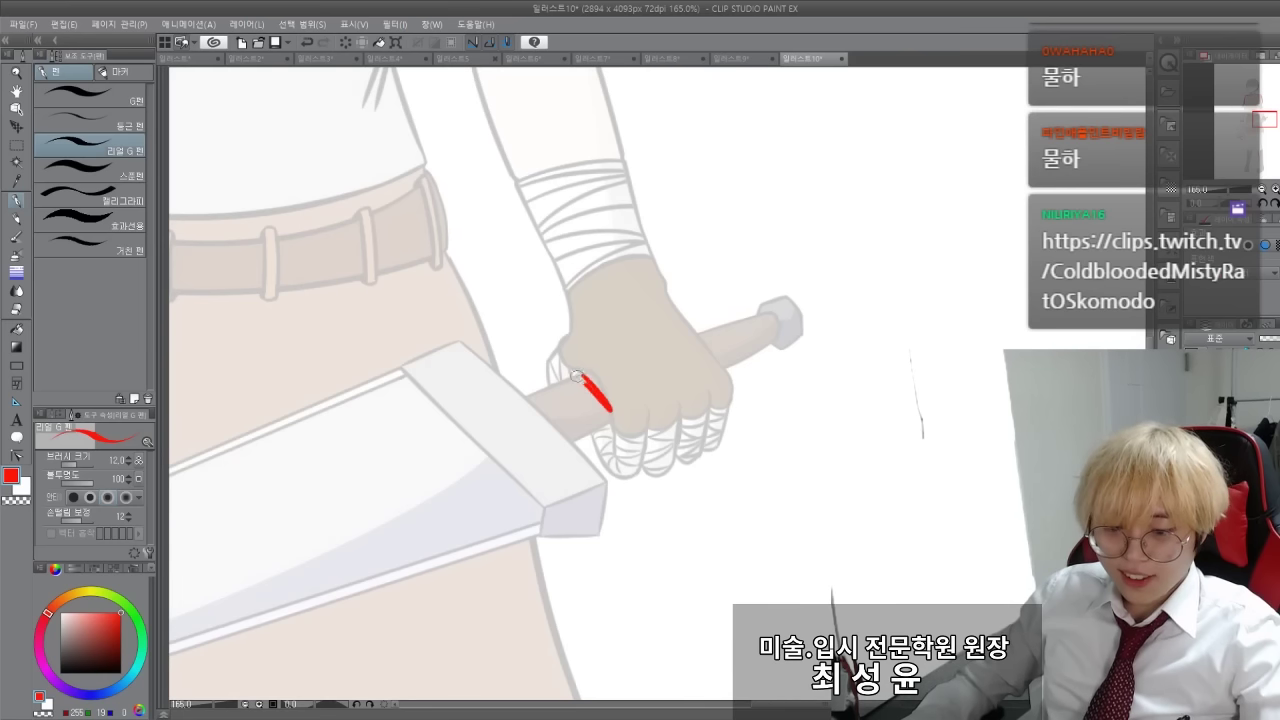
left_click_drag(565, 334, 535, 384)
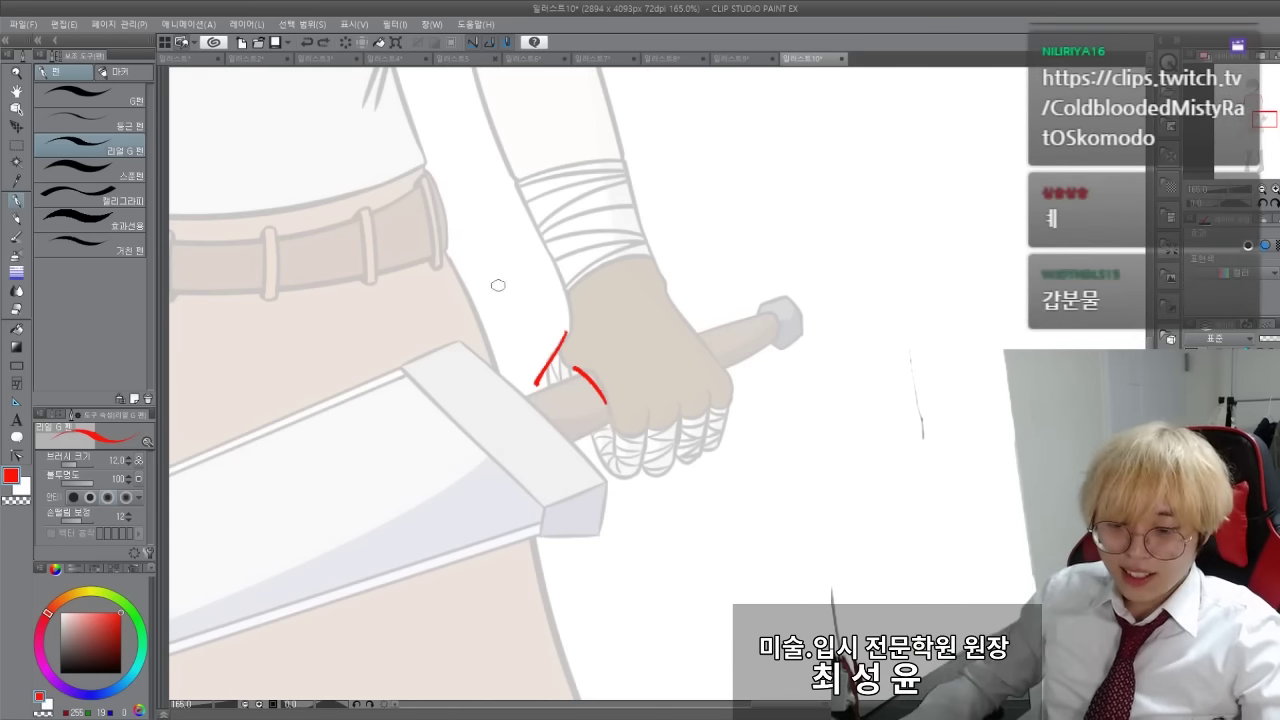
key("ctrl+z")
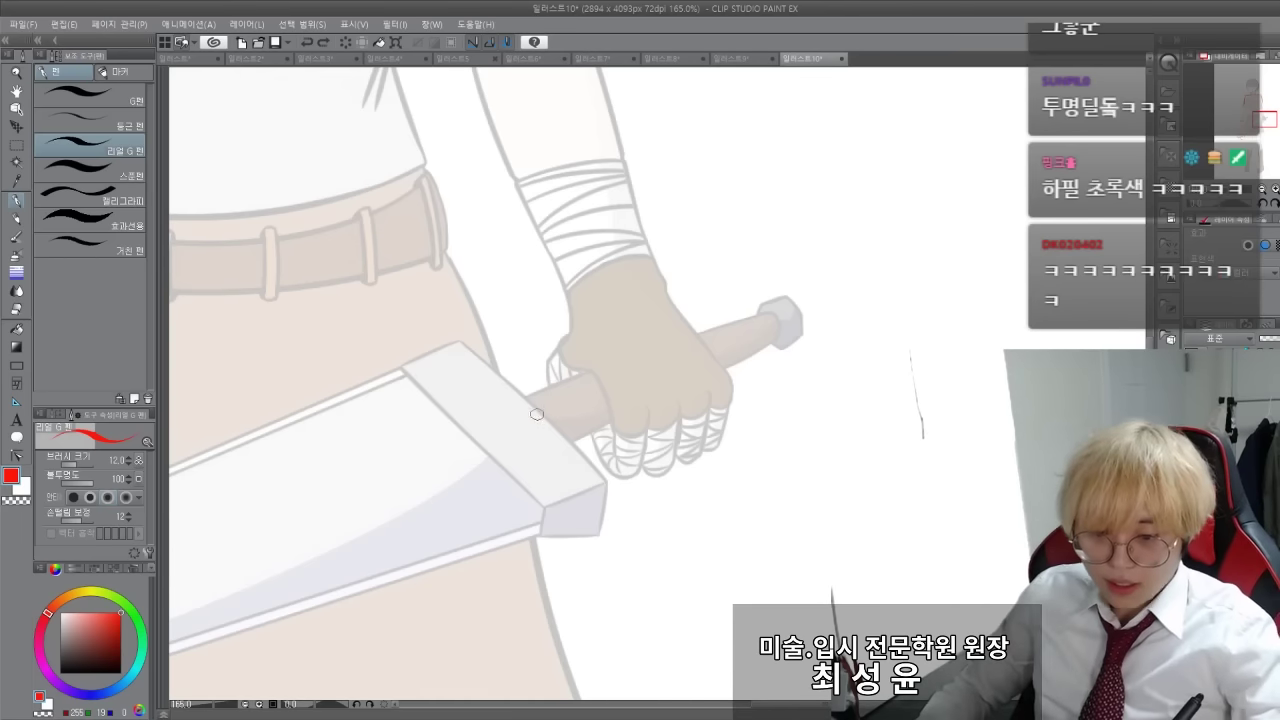
Sketch the sword grip and pommel in red, with the wrist line, thumb side and first finger wrapped around the handle
left_click_drag(538, 406, 584, 382)
key("ctrl+z")
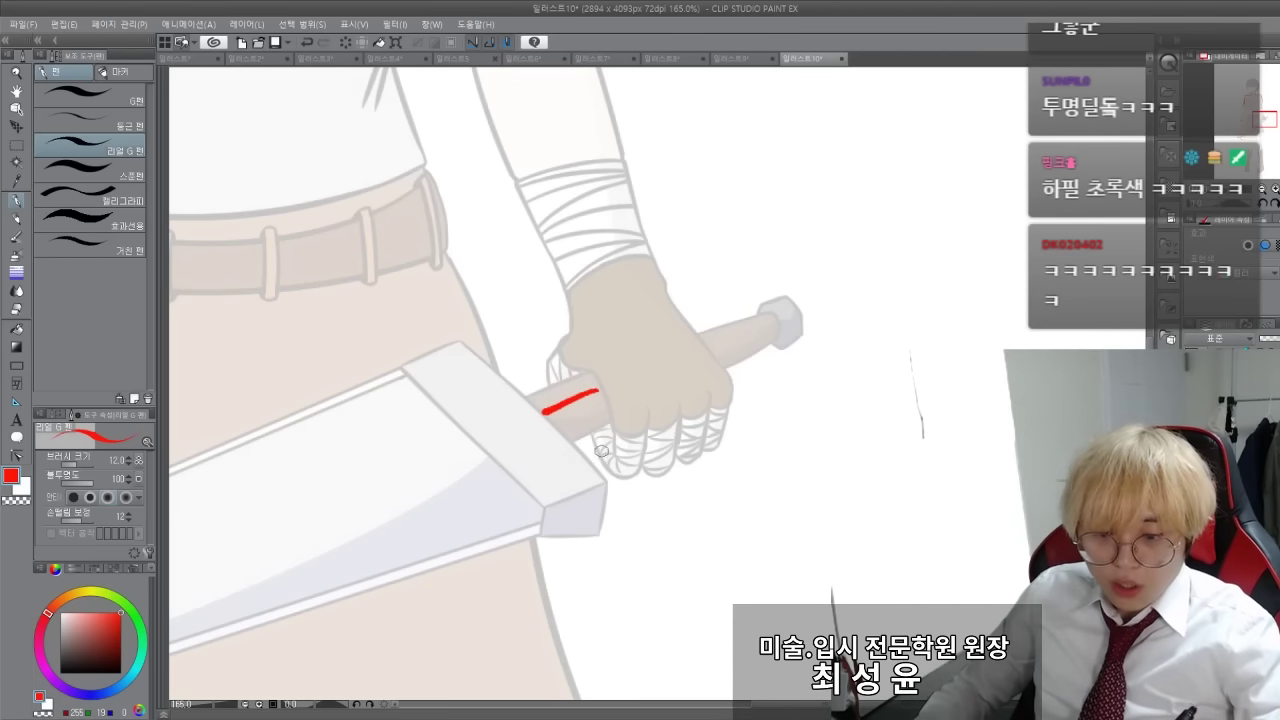
mouse_move(582, 454)
left_mouse_down()
mouse_move(546, 413)
mouse_move(607, 442)
left_mouse_up()
left_click_drag(720, 355, 775, 375)
left_click_drag(731, 394, 786, 374)
mouse_move(608, 440)
left_mouse_down()
mouse_move(552, 340)
mouse_move(670, 290)
mouse_move(726, 385)
mouse_move(704, 403)
left_mouse_up()
key("ctrl+z")
key("ctrl+z")
key("ctrl+z")
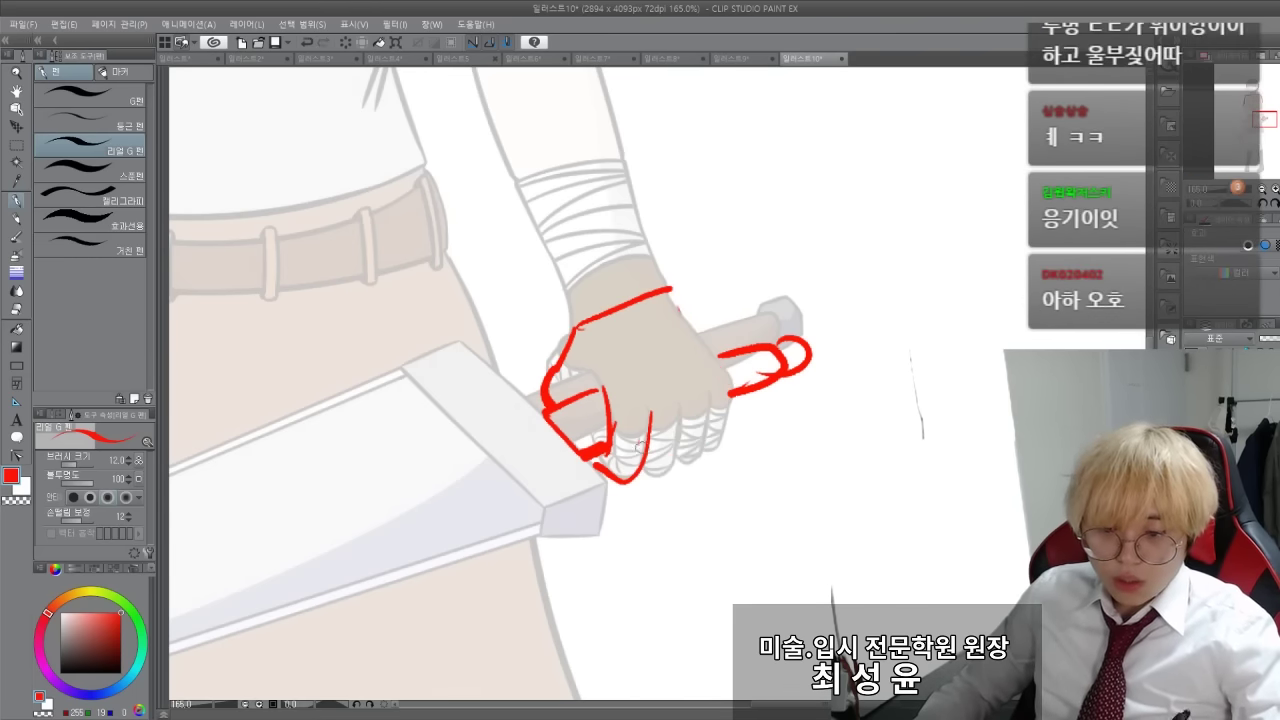
Add the remaining finger lines and outer hand edge, and clear the red sketch of the gripping hand
left_click_drag(733, 379, 712, 432)
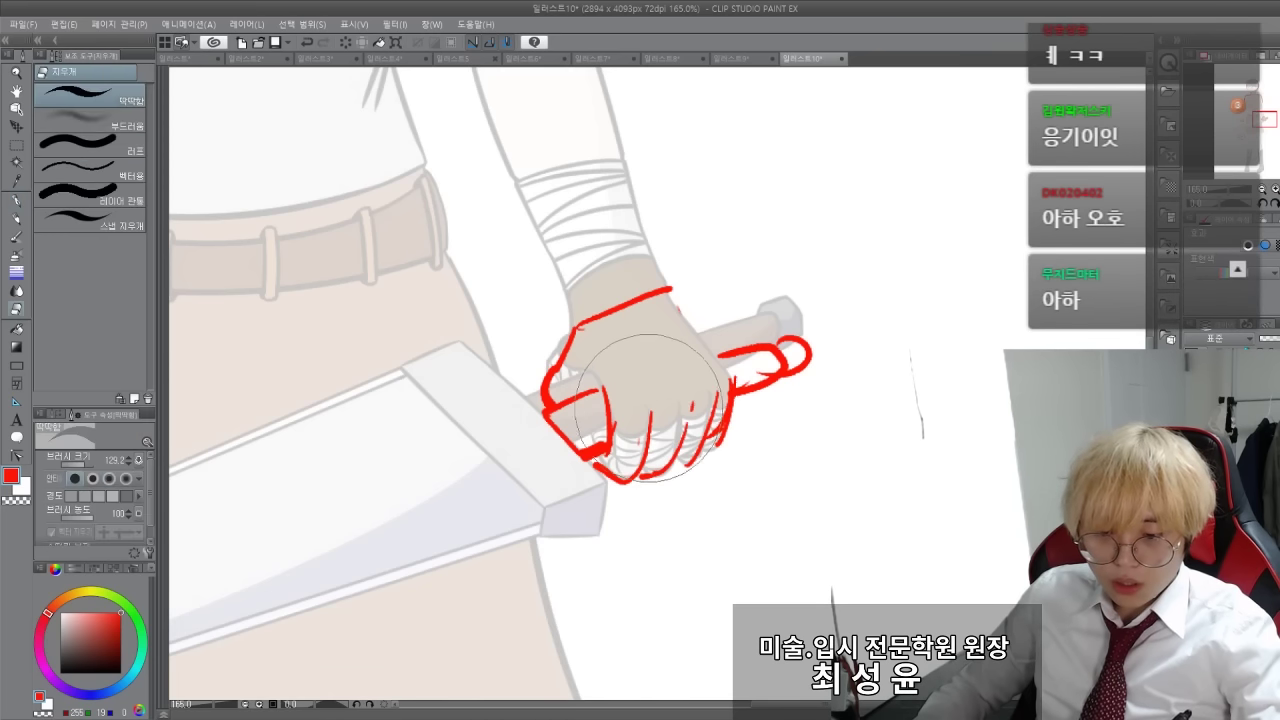
left_click_drag(670, 290, 732, 372)
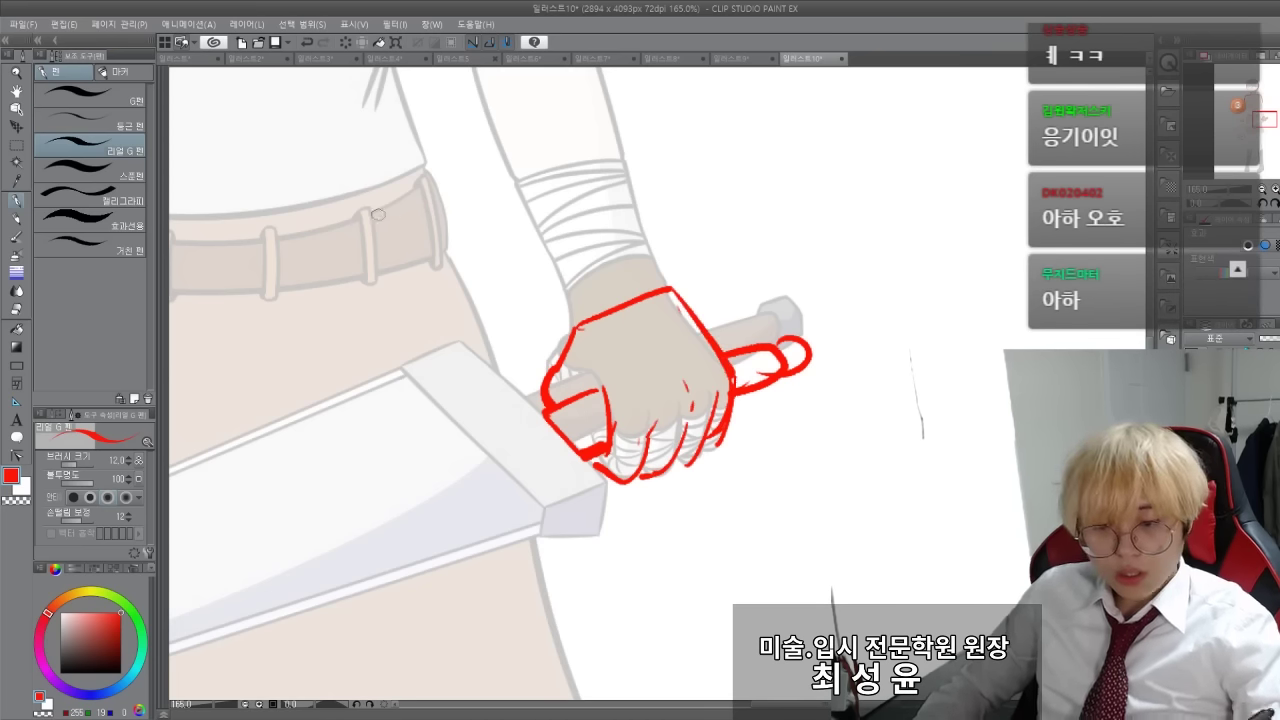
key("Delete")
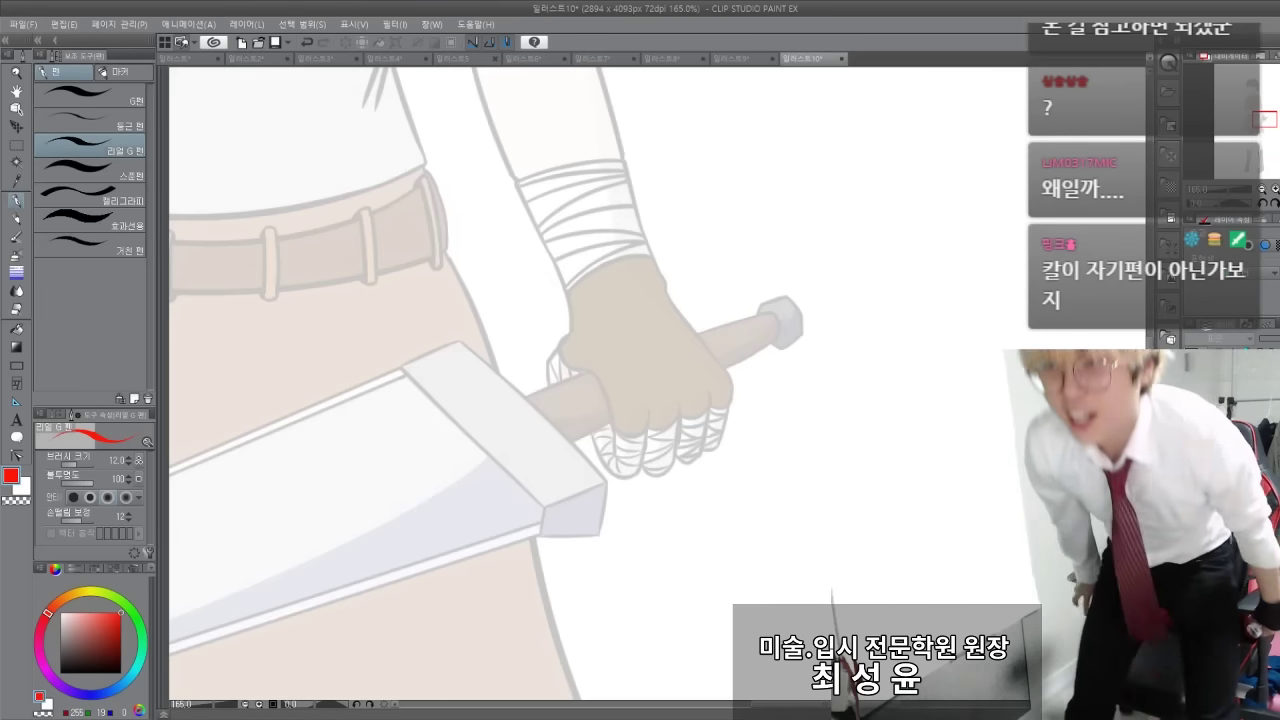
Redraw the sword hand and forearm in red with a curved wrist, boxy back of the hand, folded fingers and thicker forearm
mouse_move(627, 345)
left_mouse_down()
mouse_move(594, 372)
mouse_move(554, 368)
left_mouse_up()
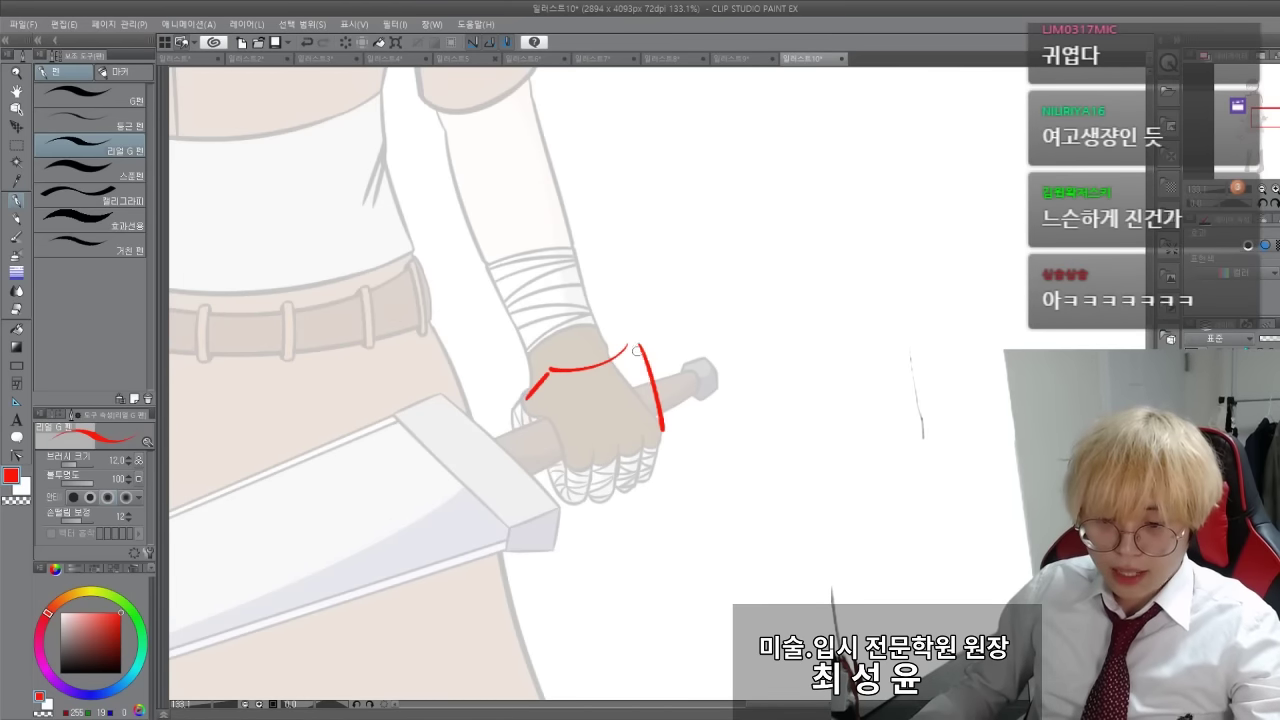
left_click_drag(636, 346, 588, 469)
left_click_drag(456, 266, 476, 328)
left_click_drag(570, 431, 480, 164)
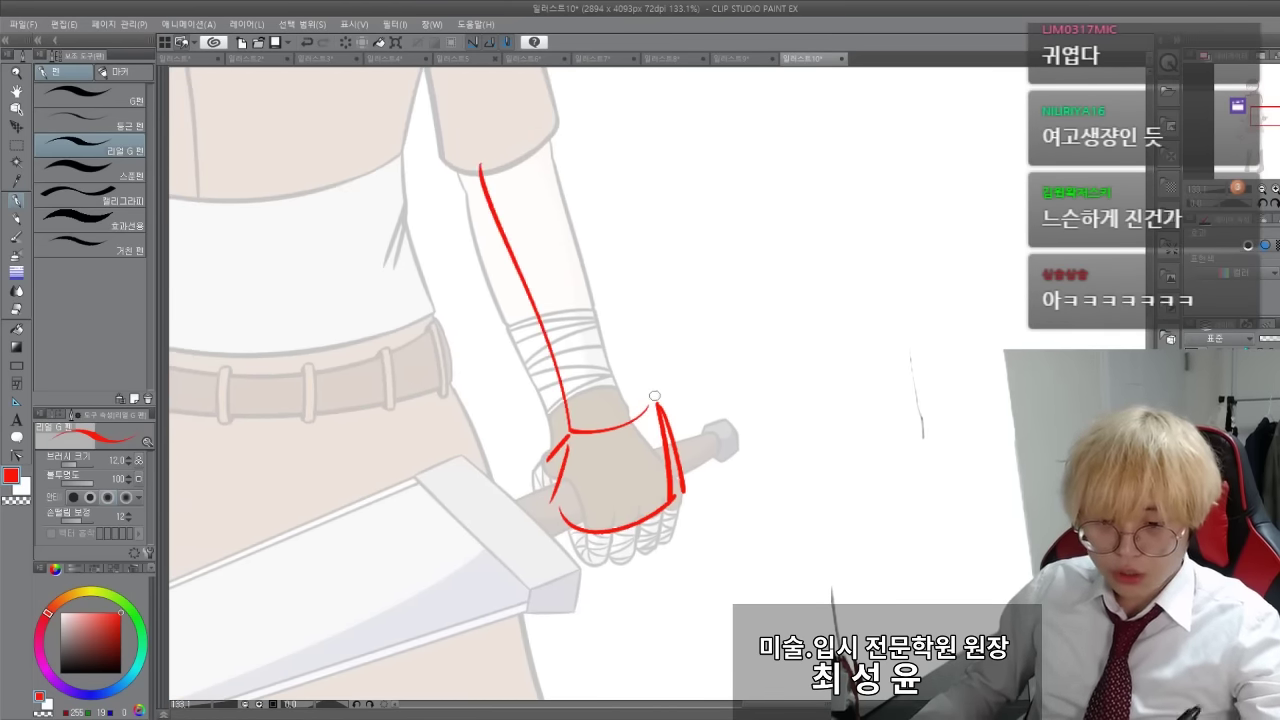
left_click_drag(657, 400, 578, 100)
key("ctrl+z")
left_click_drag(656, 401, 597, 128)
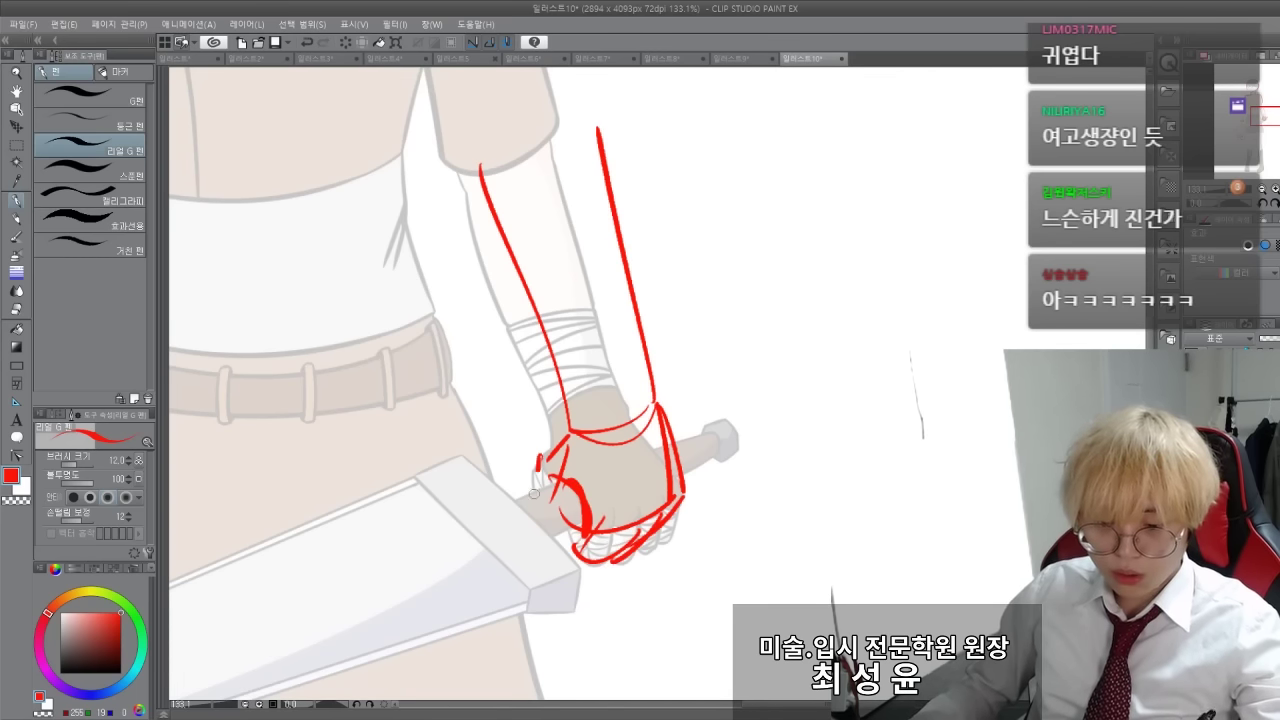
left_click_drag(534, 494, 530, 499)
Draw the torso sides, waistline, hips and thighs in red through the clothing
scroll(412, 390, "down", 4)
left_click_drag(369, 480, 481, 355)
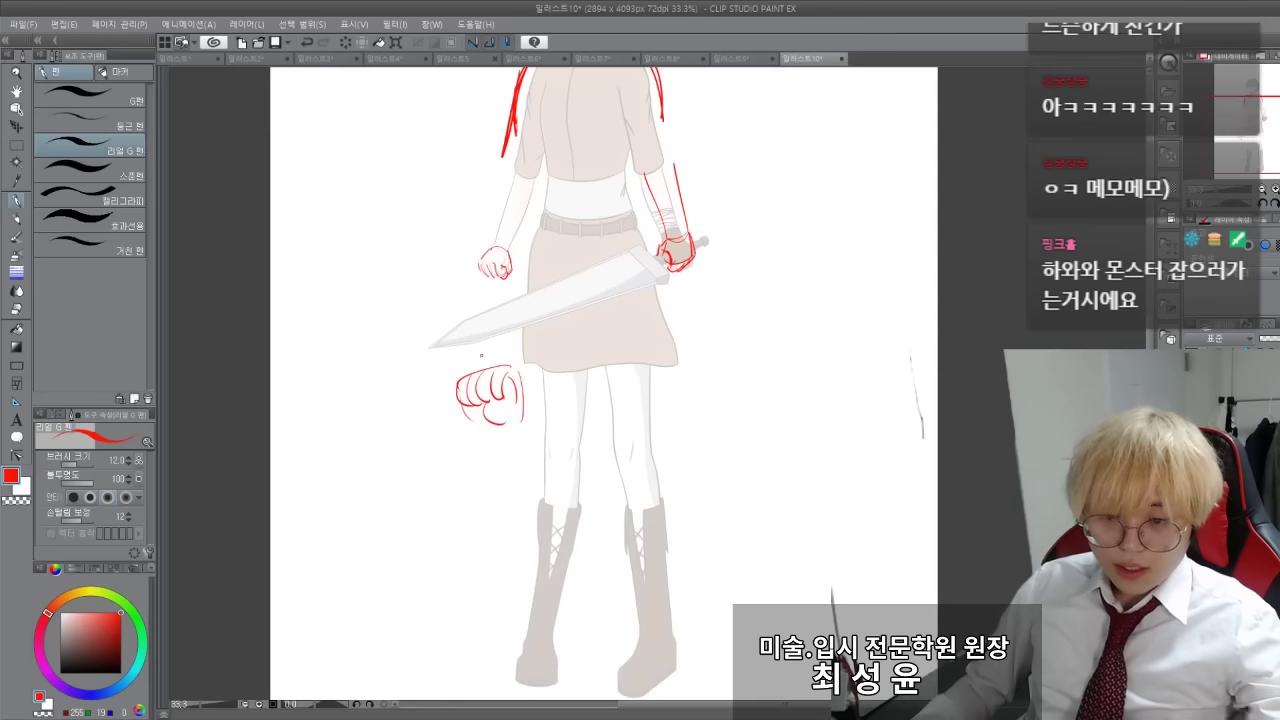
left_click_drag(465, 218, 442, 288)
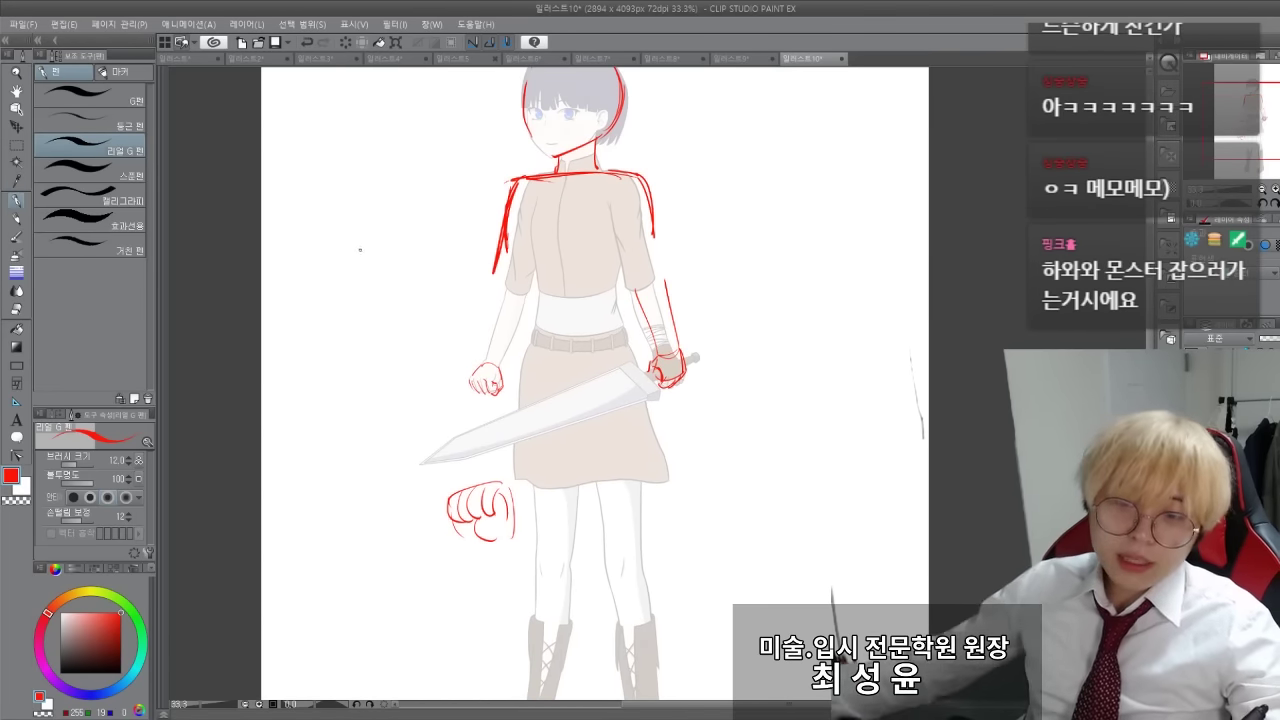
scroll(455, 176, "down", 1)
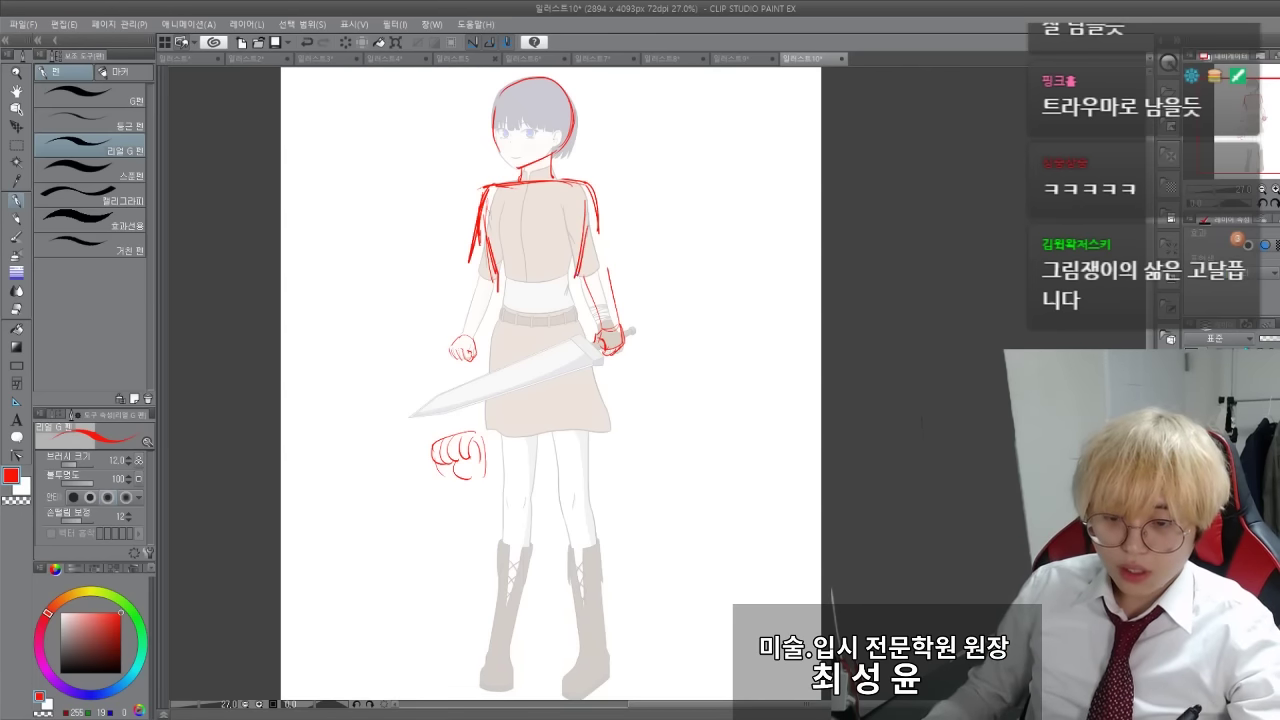
left_click_drag(502, 318, 576, 312)
left_click_drag(497, 288, 486, 345)
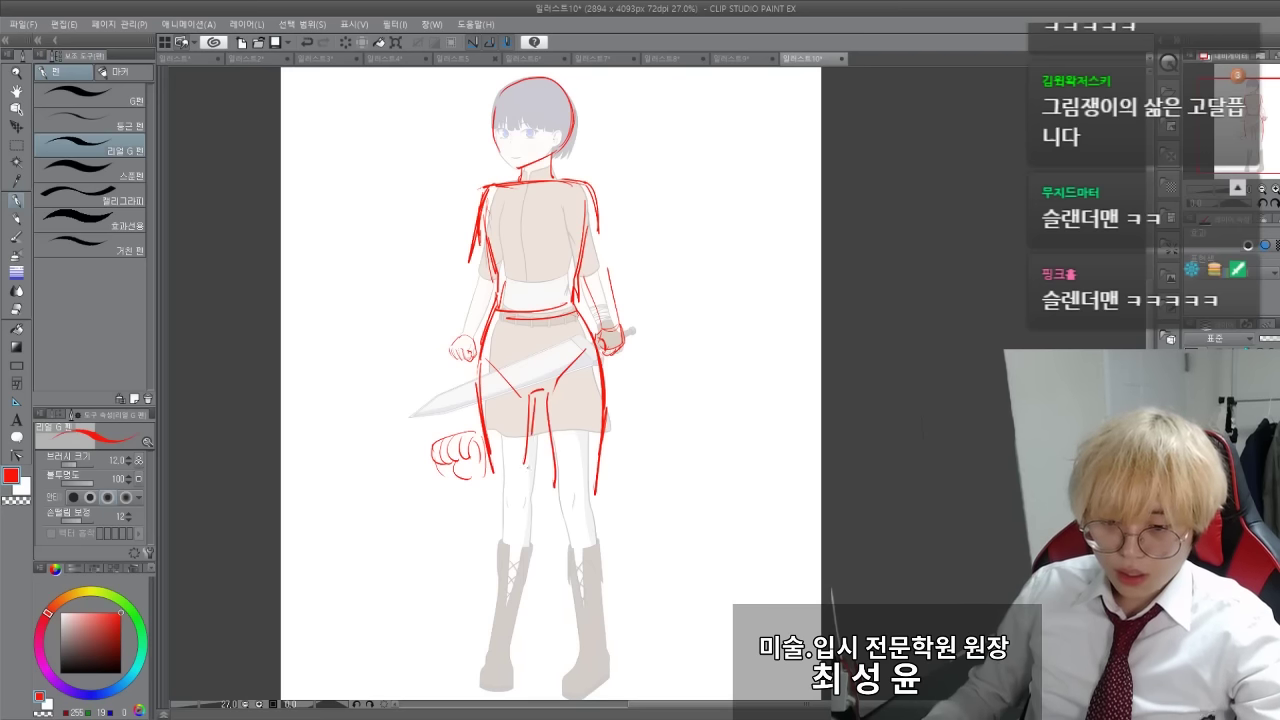
Outline the lower legs and feet in red, and redraw the sword arm longer with a lowered hand
left_click_drag(486, 567, 488, 631)
left_click_drag(530, 490, 515, 621)
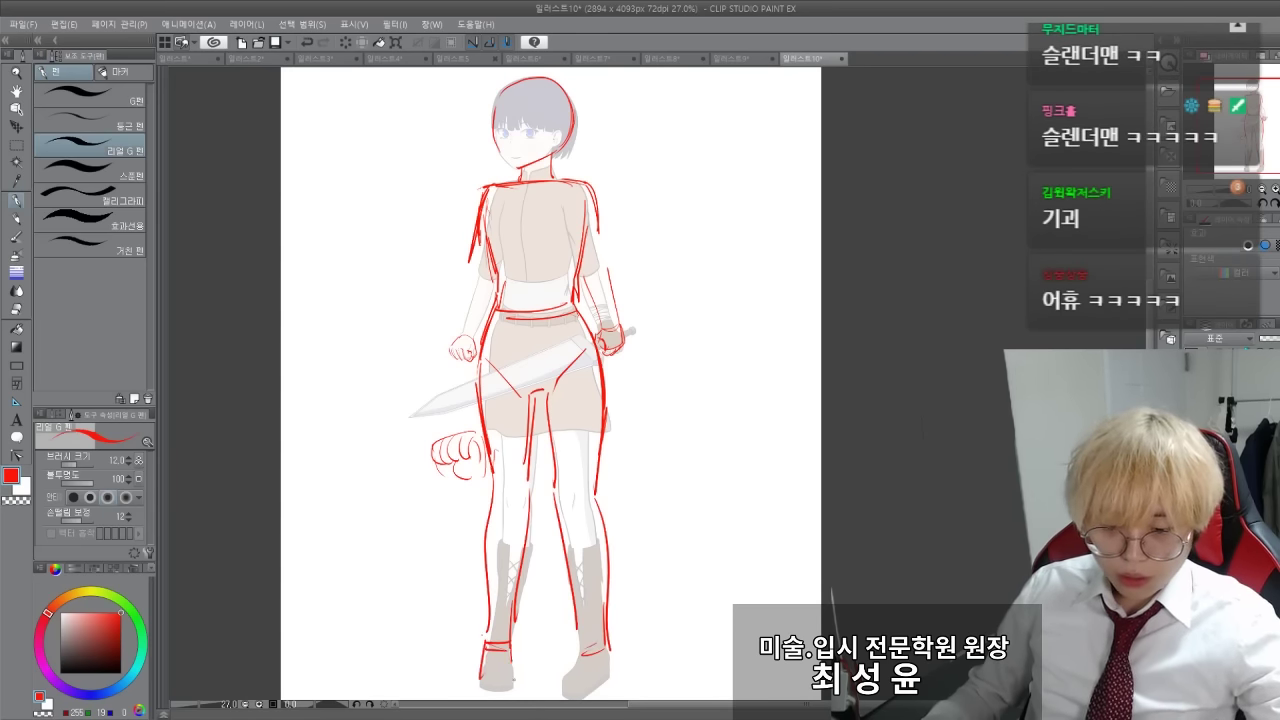
left_click_drag(483, 650, 514, 688)
left_click_drag(575, 652, 563, 688)
left_click_drag(585, 670, 613, 664)
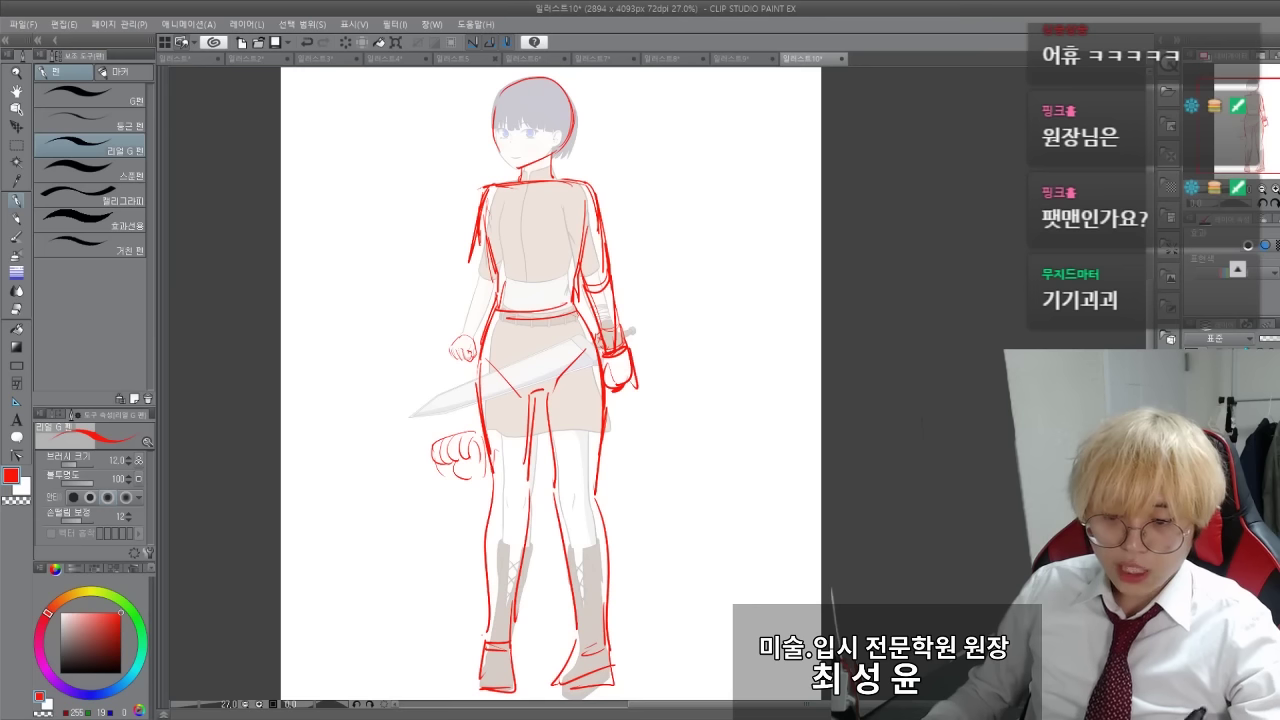
key("ctrl+z")
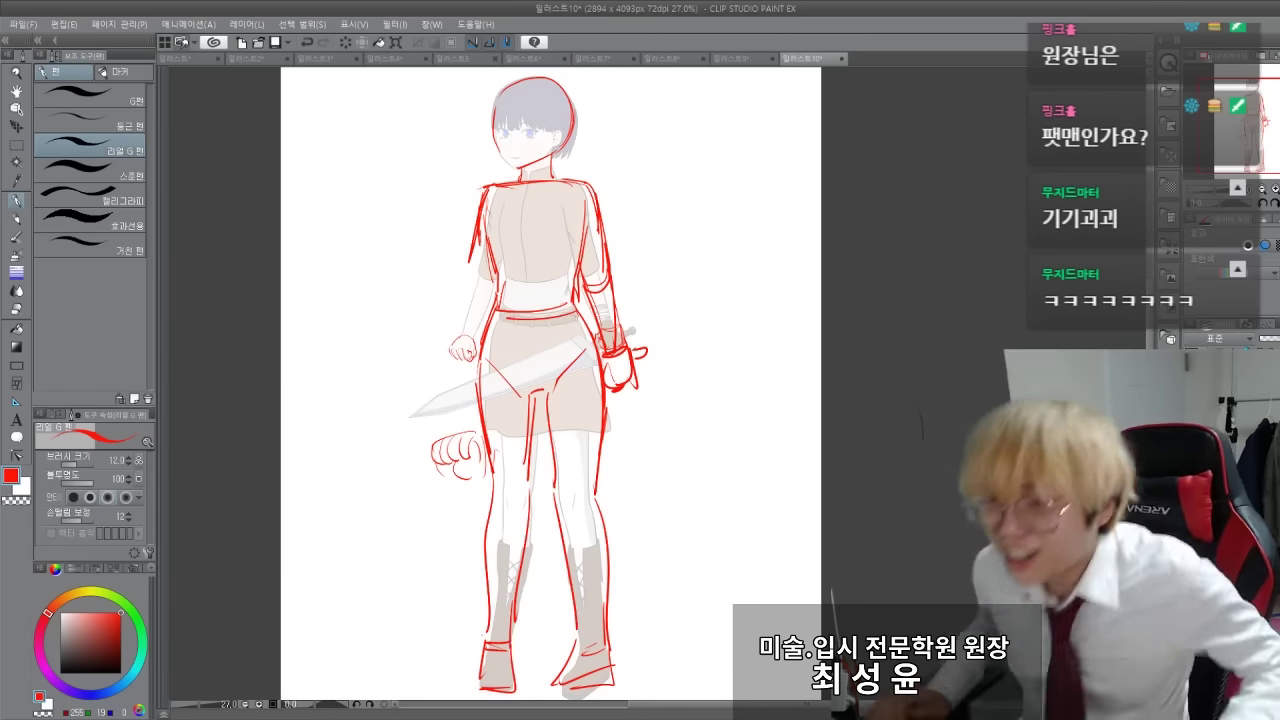
Redraw the free arm in red with a longer forearm, a sleeve cuff, and a hand lowered beside the hip
left_click_drag(471, 263, 459, 349)
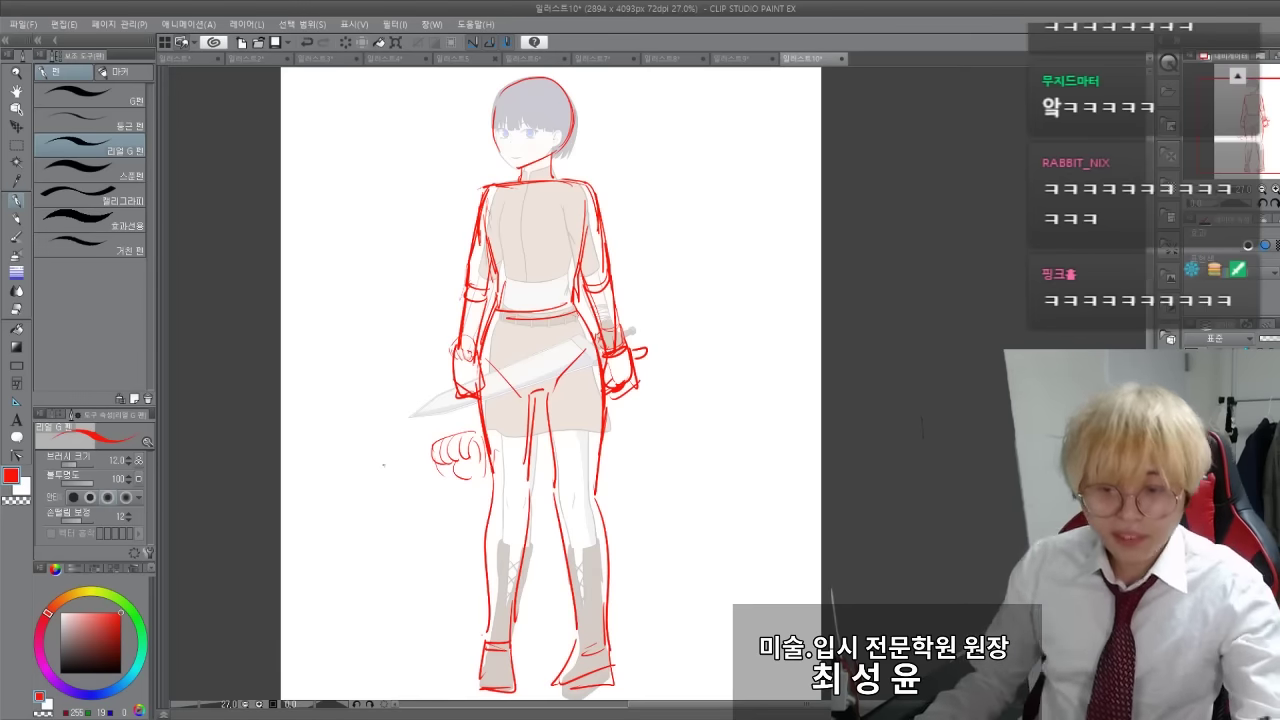
mouse_move(235, 341)
left_mouse_down()
mouse_move(280, 340)
mouse_move(289, 311)
mouse_move(285, 371)
left_mouse_up()
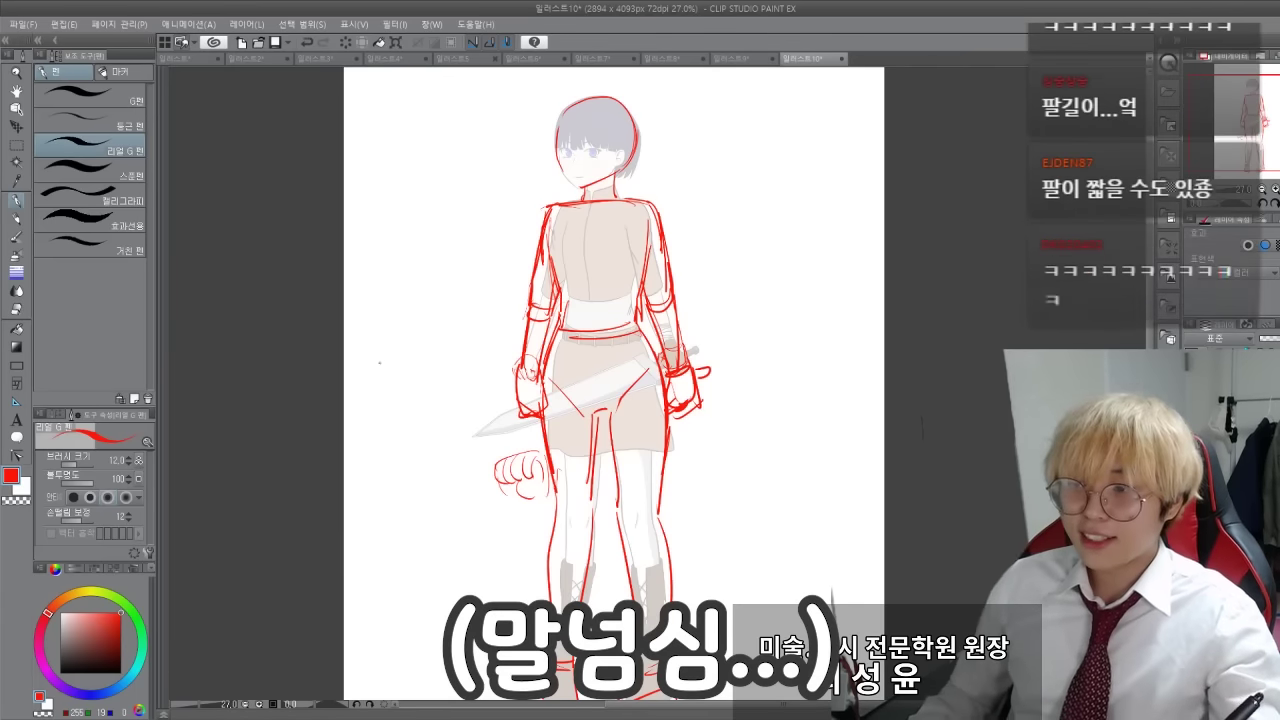
left_click_drag(319, 426, 328, 410)
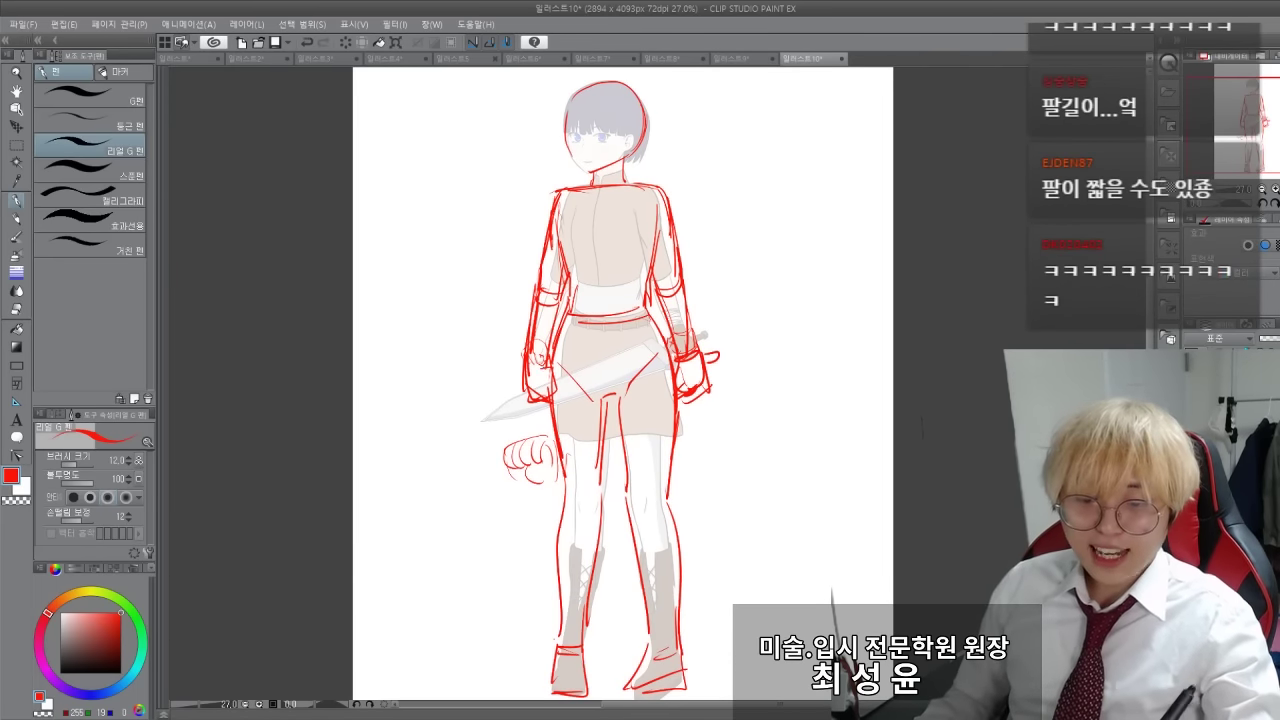
left_click_drag(296, 248, 301, 263)
mouse_move(335, 367)
left_mouse_down()
mouse_move(334, 327)
mouse_move(329, 349)
left_mouse_up()
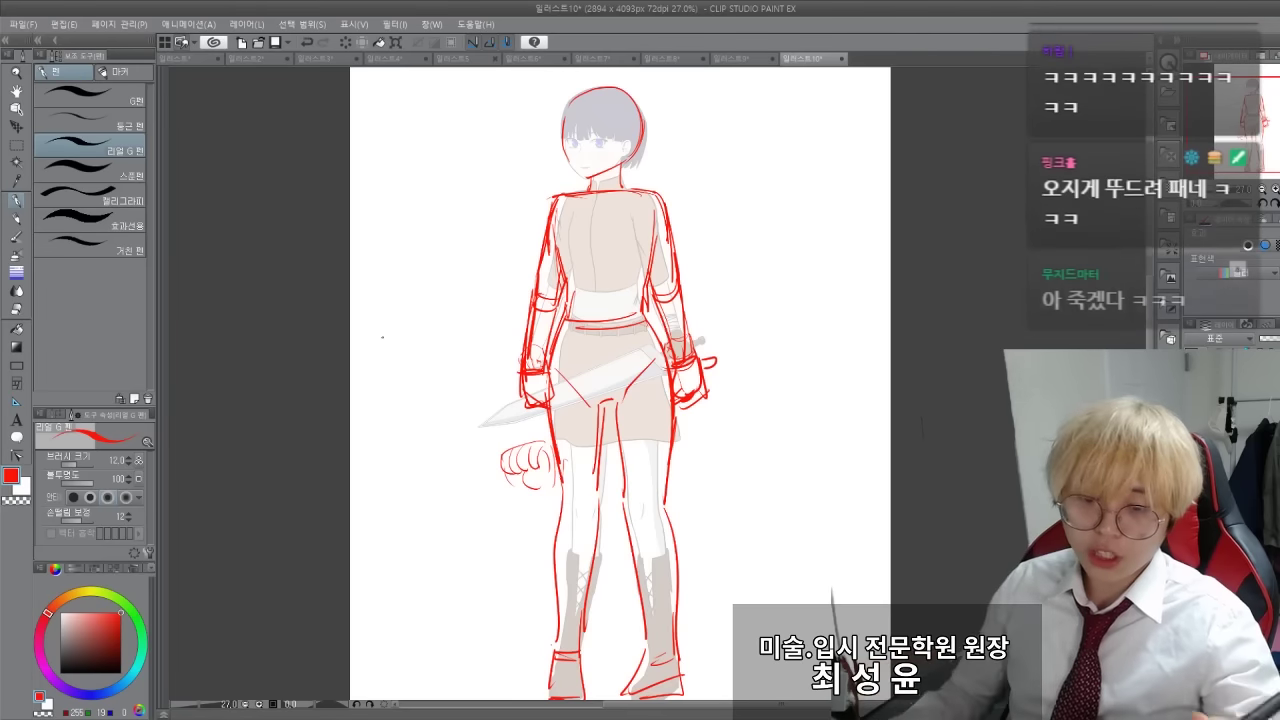
left_click_drag(299, 330, 315, 324)
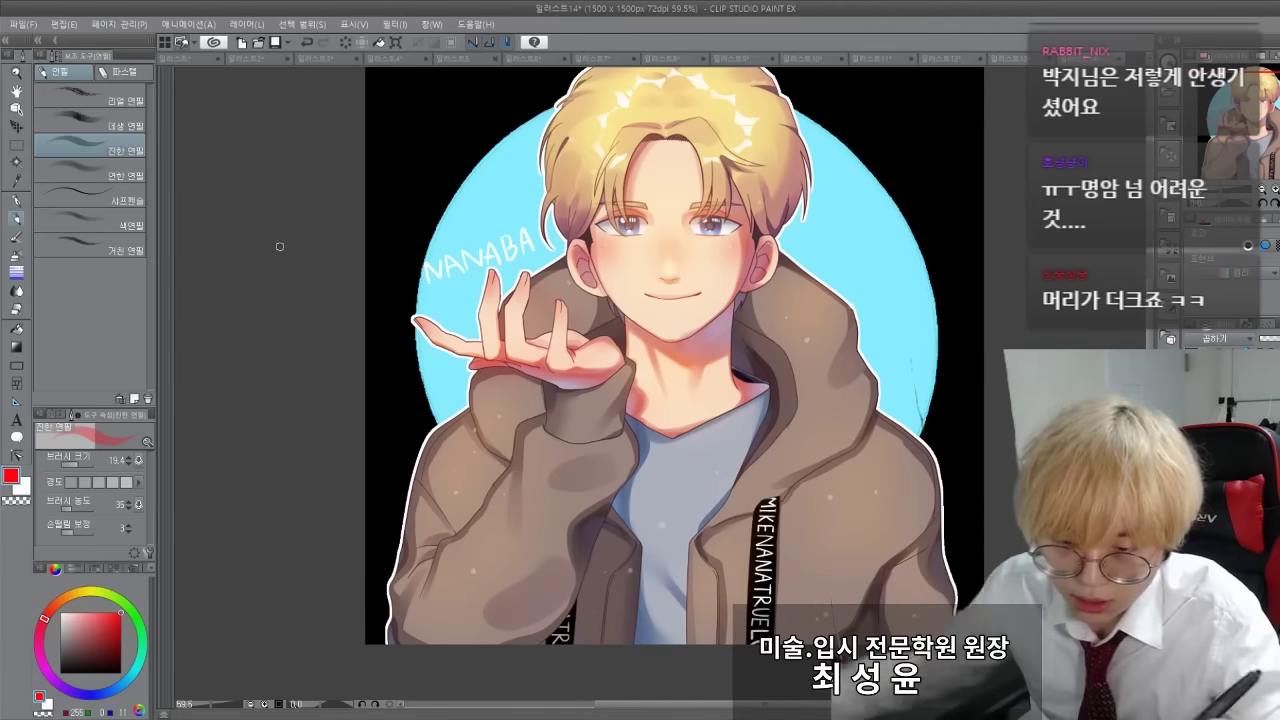
left_click_drag(260, 257, 254, 283)
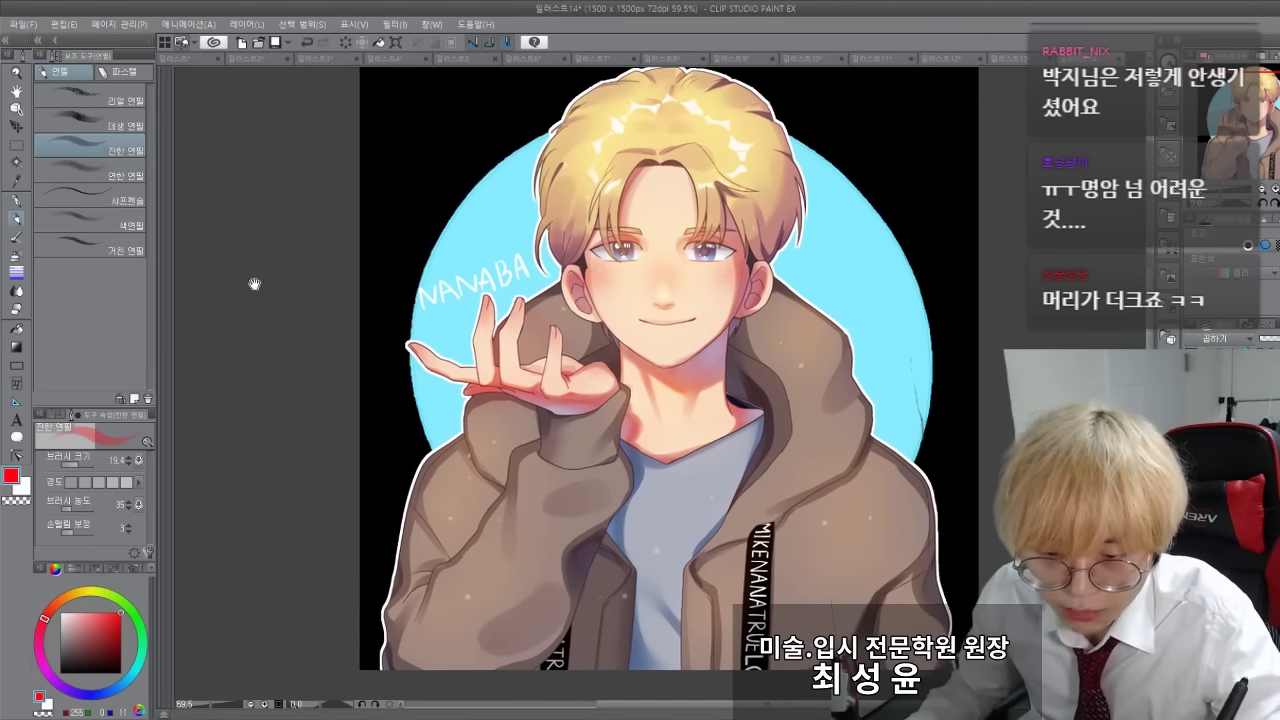
mouse_move(480, 208)
left_mouse_down()
mouse_move(578, 200)
mouse_move(482, 467)
mouse_move(414, 386)
left_mouse_up()
key("ctrl+z")
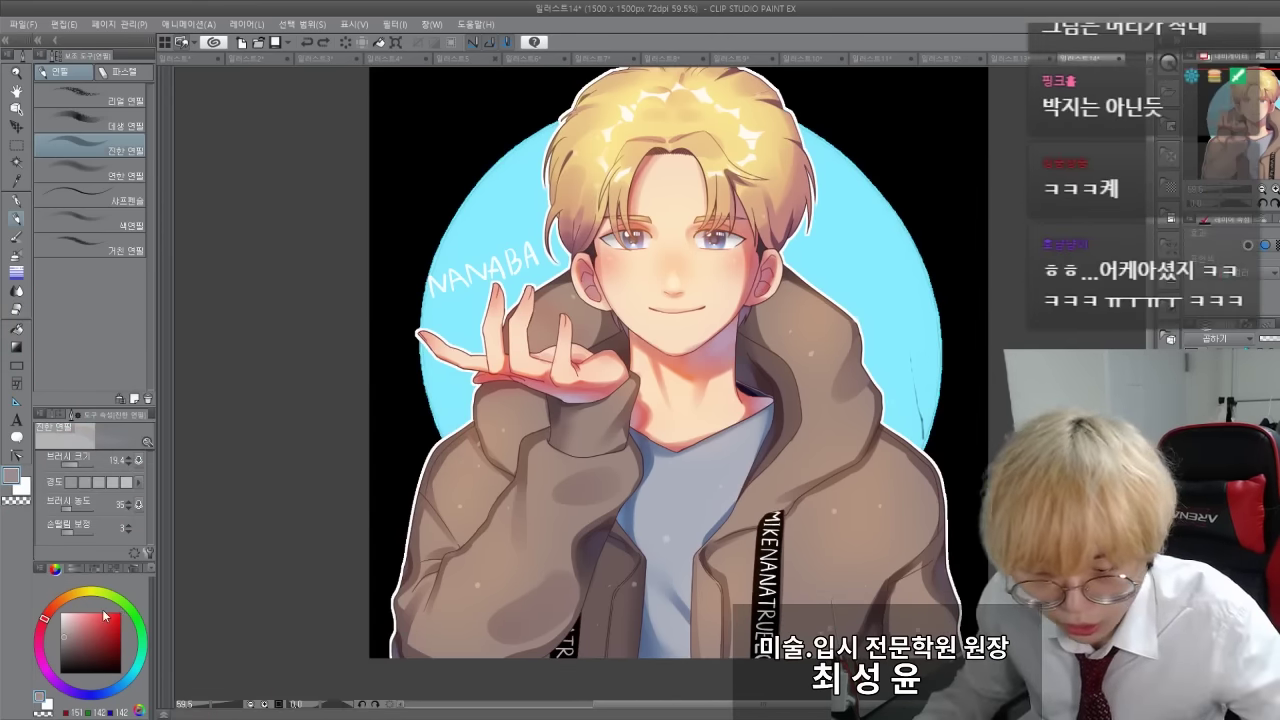
Paint and blend a greyish cast shadow on the multiply layer where the hood meets the jacket shoulder
key("p")
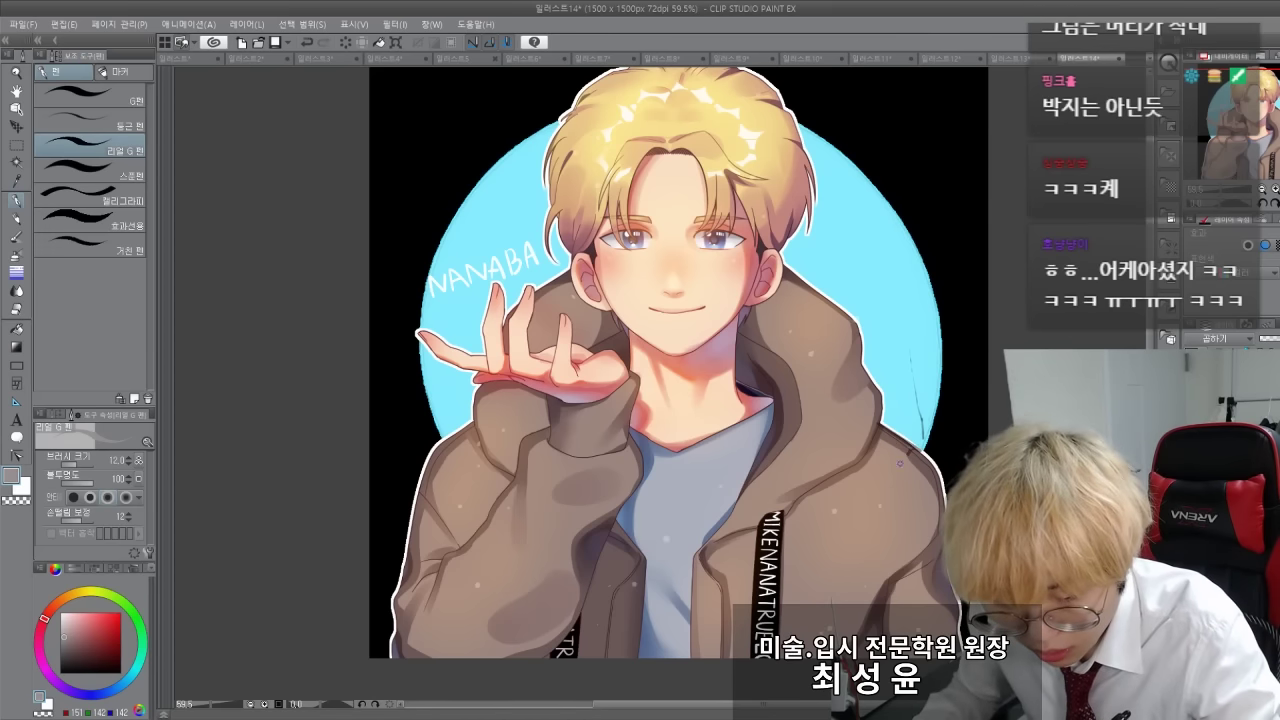
left_click_drag(900, 463, 784, 512)
key("j")
left_click_drag(902, 448, 805, 500)
key("p")
left_click_drag(522, 410, 520, 348)
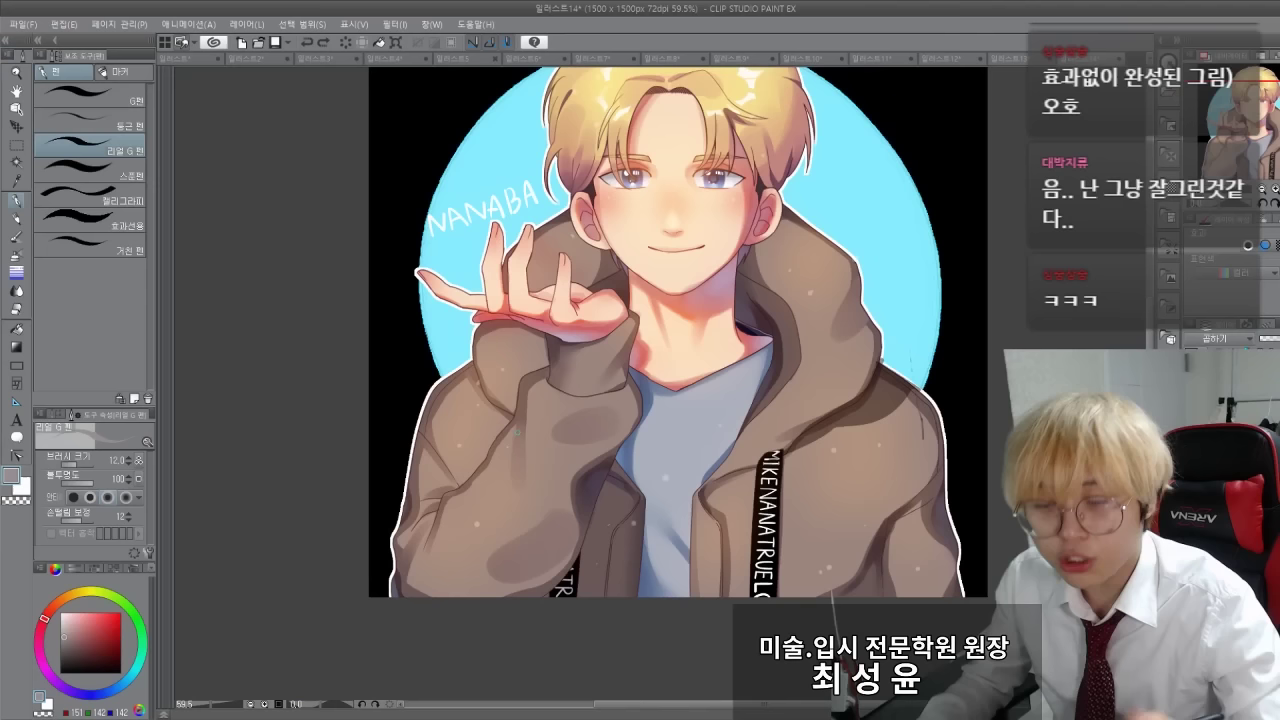
Draw straight diagonal demonstration lines across the jacket and shirt, and undo them
left_click_drag(680, 596, 639, 376)
mouse_move(626, 501)
left_mouse_down()
mouse_move(623, 474)
mouse_move(731, 434)
left_mouse_up()
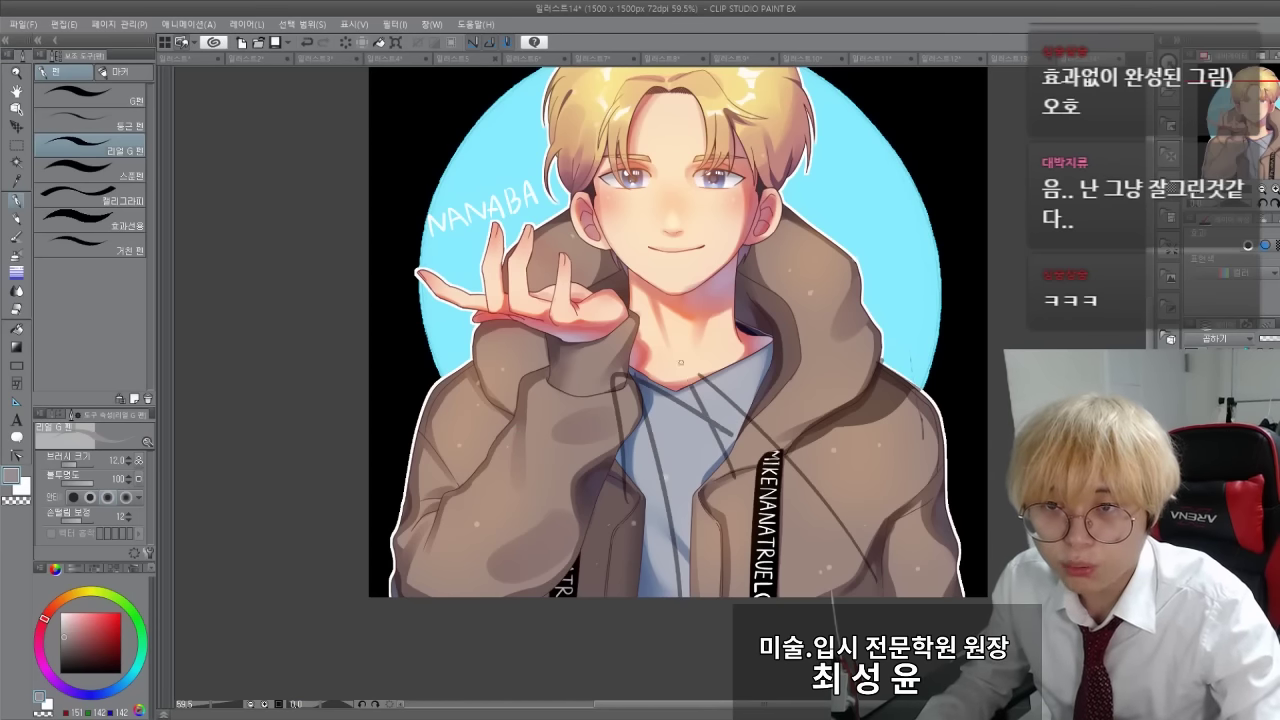
key("ctrl+z")
key("ctrl+z")
key("ctrl+z")
key("ctrl+z")
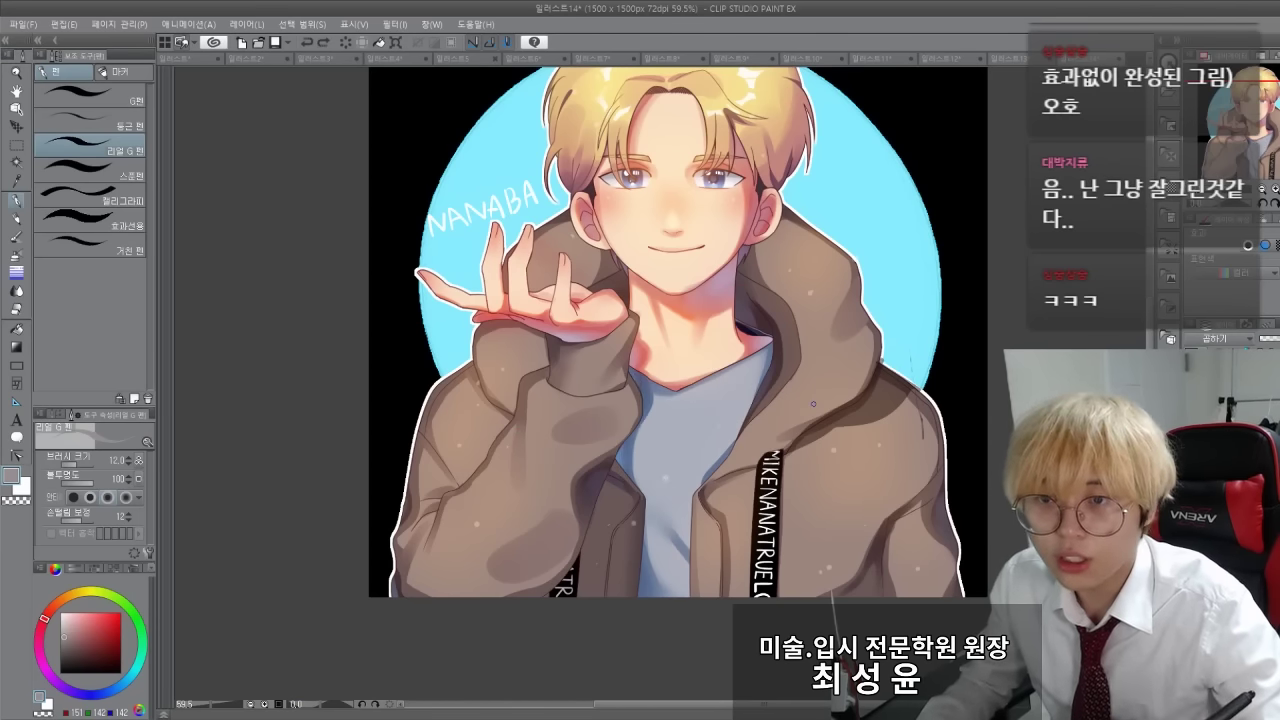
left_click_drag(369, 293, 398, 368)
left_click_drag(531, 170, 666, 262)
mouse_move(663, 220)
left_mouse_down()
mouse_move(660, 280)
mouse_move(598, 266)
left_mouse_up()
mouse_move(661, 147)
left_mouse_down()
mouse_move(700, 250)
mouse_move(716, 250)
left_mouse_up()
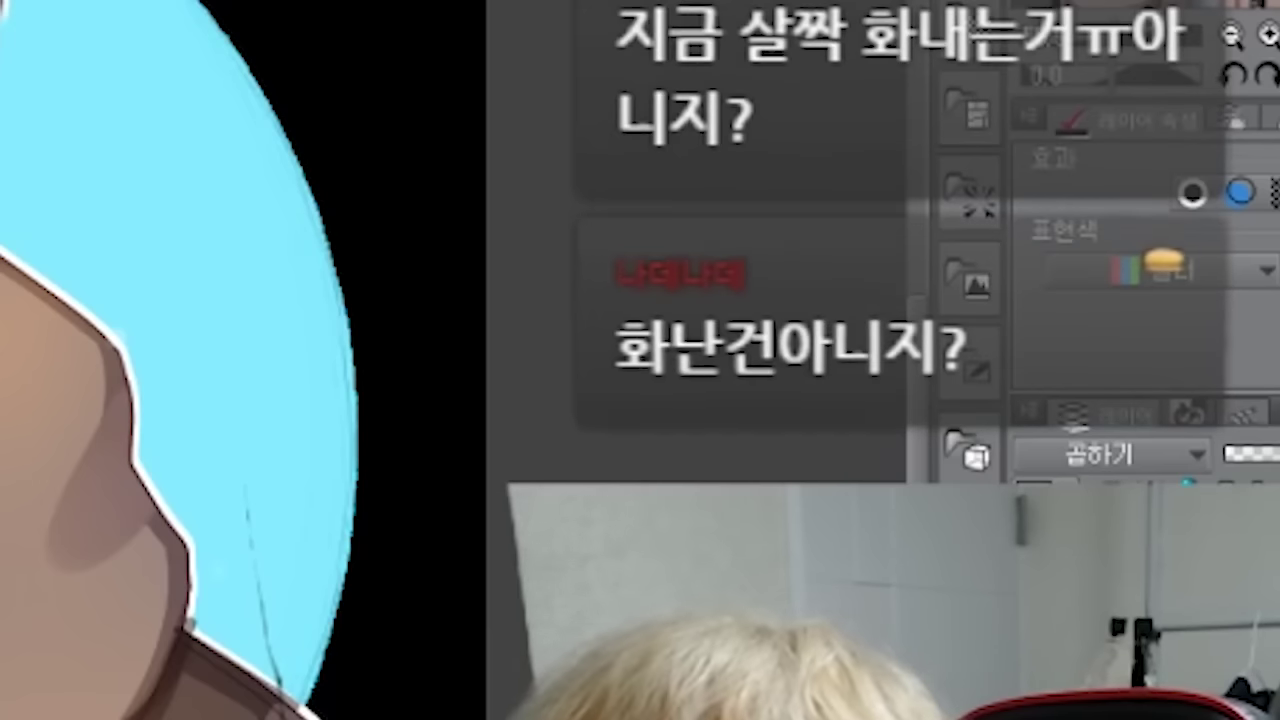
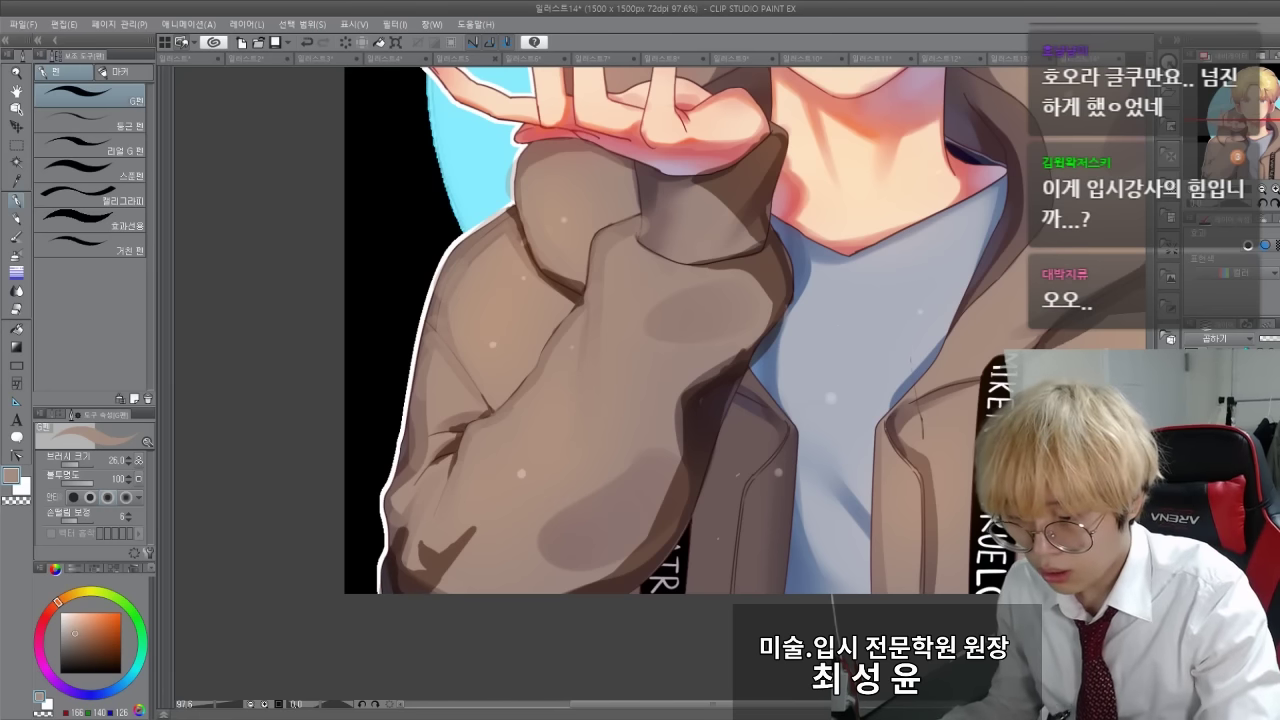
Set the shadow layer to normal blending and recolour the raised sleeve's shadows a solid dark brown
key("ctrl+z")
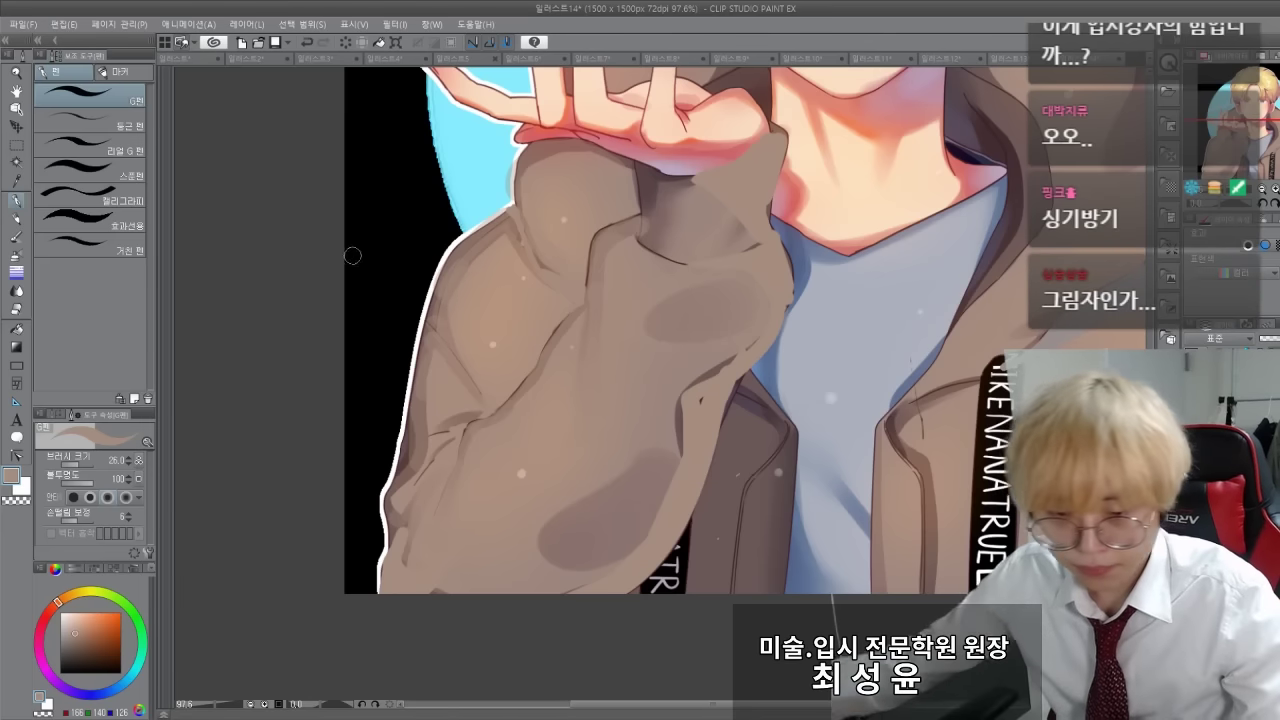
key("m")
key("ctrl+minus")
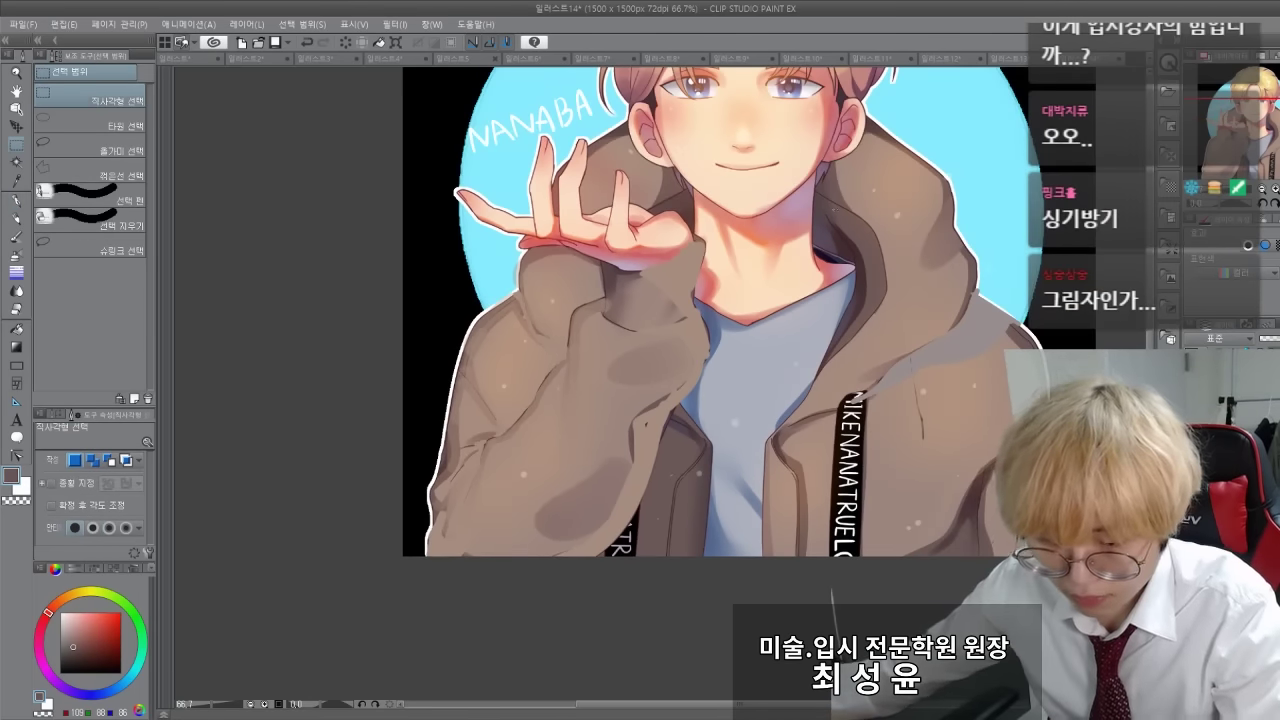
left_click_drag(767, 126, 400, 562)
key("ctrl+d")
left_click_drag(357, 372, 346, 354)
key("p")
key("ctrl+plus")
scroll(649, 426, "up", 1)
mouse_move(282, 273)
left_mouse_down()
mouse_move(266, 371)
mouse_move(265, 345)
left_mouse_up()
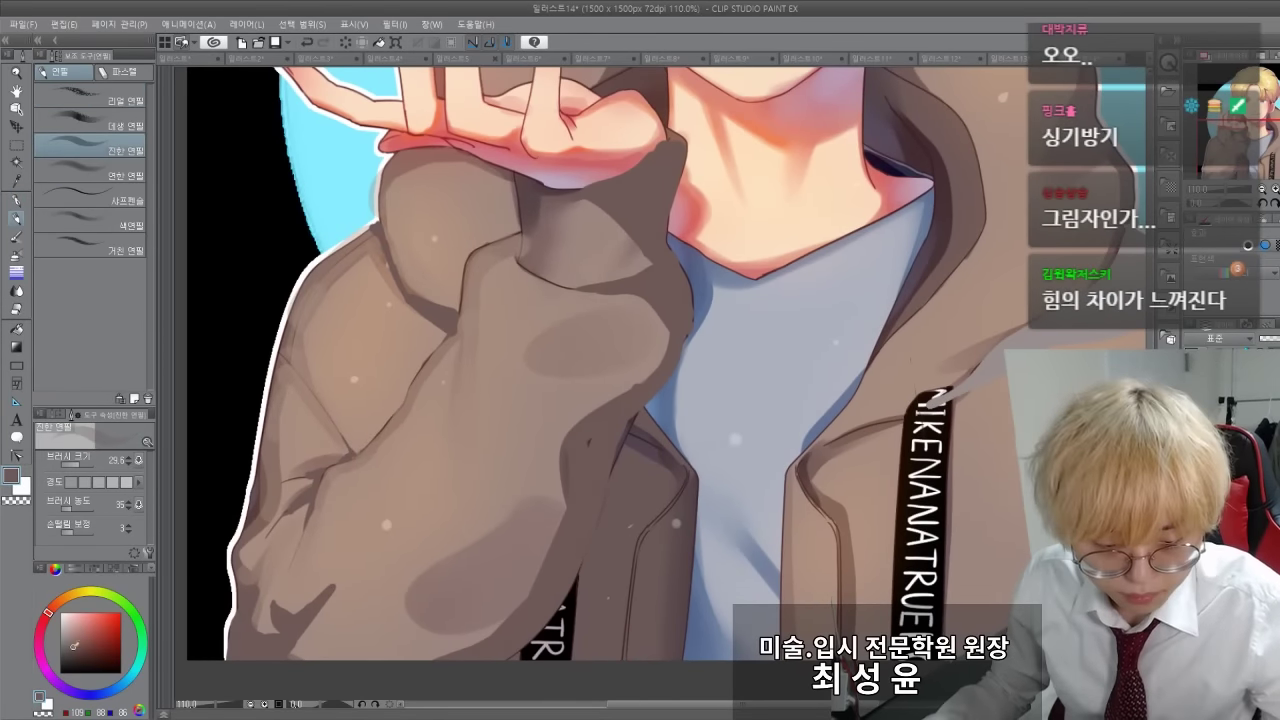
Select the portrait from the hair down and recolour all jacket shadows, including the one under the hood, a darker brown
key("p")
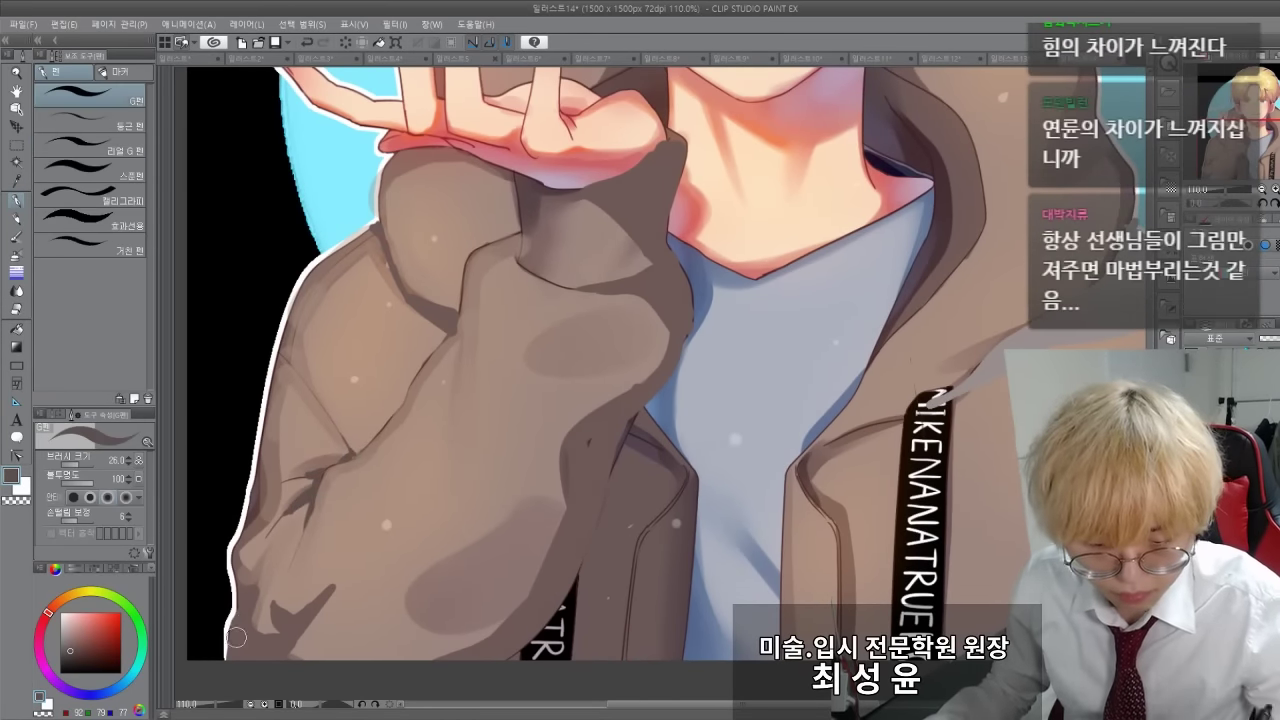
scroll(636, 375, "down", 8)
key("m")
left_click_drag(455, 138, 800, 494)
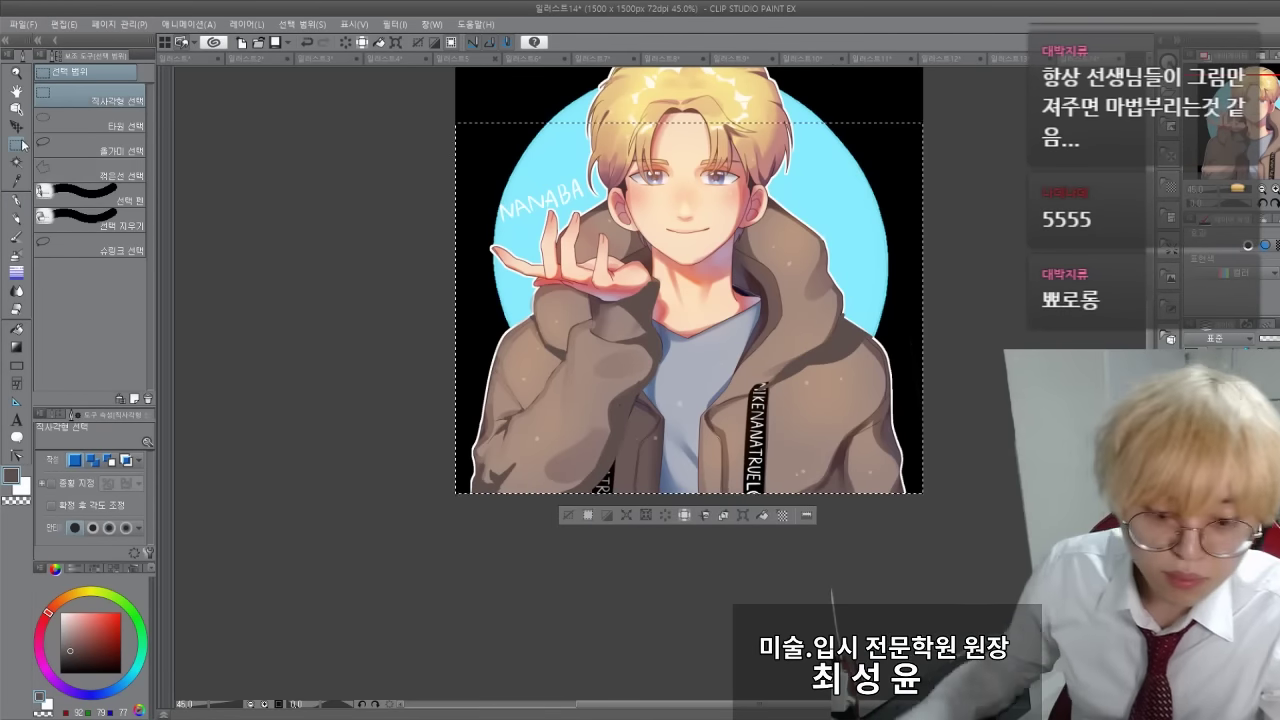
key("ctrl+d")
left_click_drag(438, 365, 371, 373)
scroll(531, 413, "up", 2)
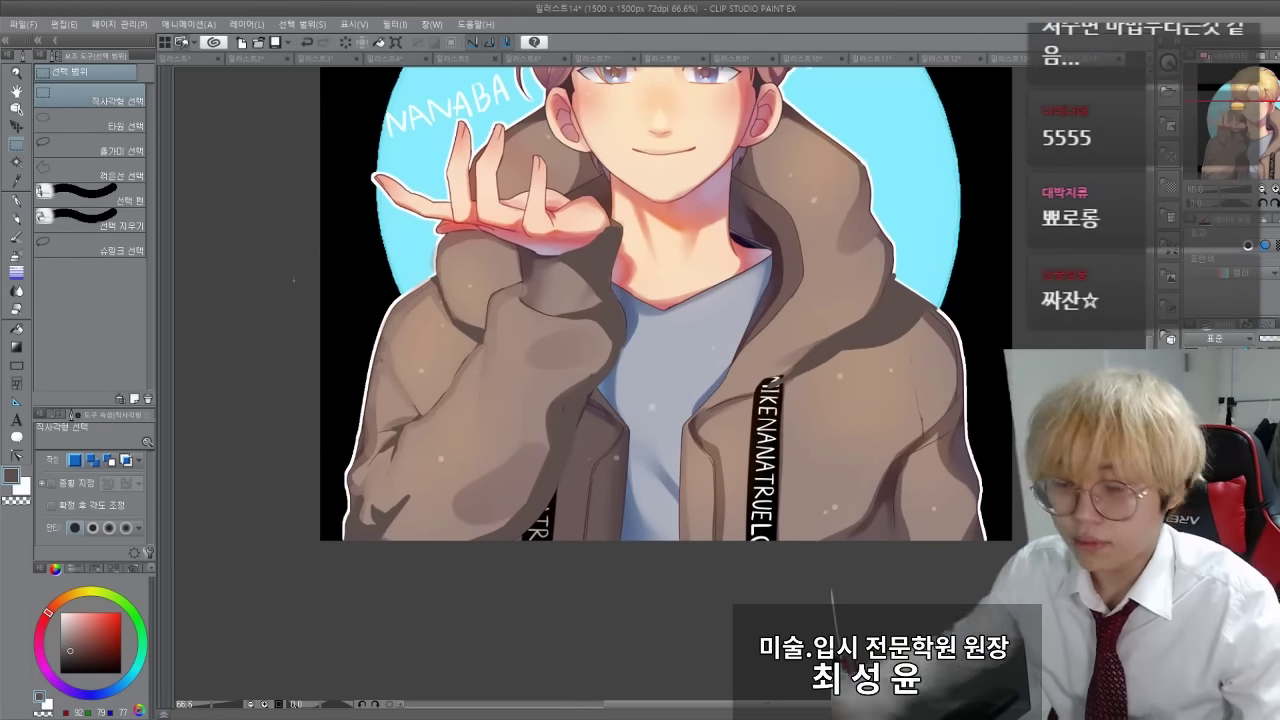
Refine the dark brown fold shadows at the lower end of the raised sleeve
left_click_drag(531, 413, 523, 399)
key("p")
key("e")
key("p")
key("p")
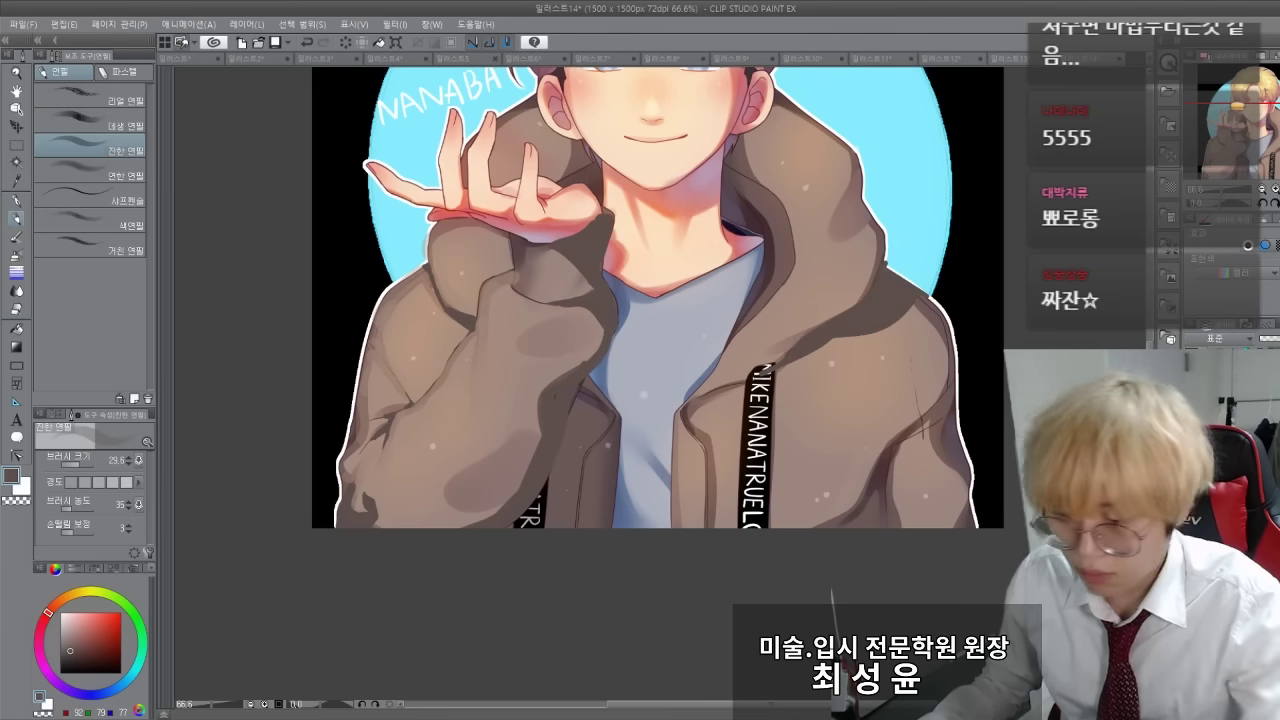
key("p")
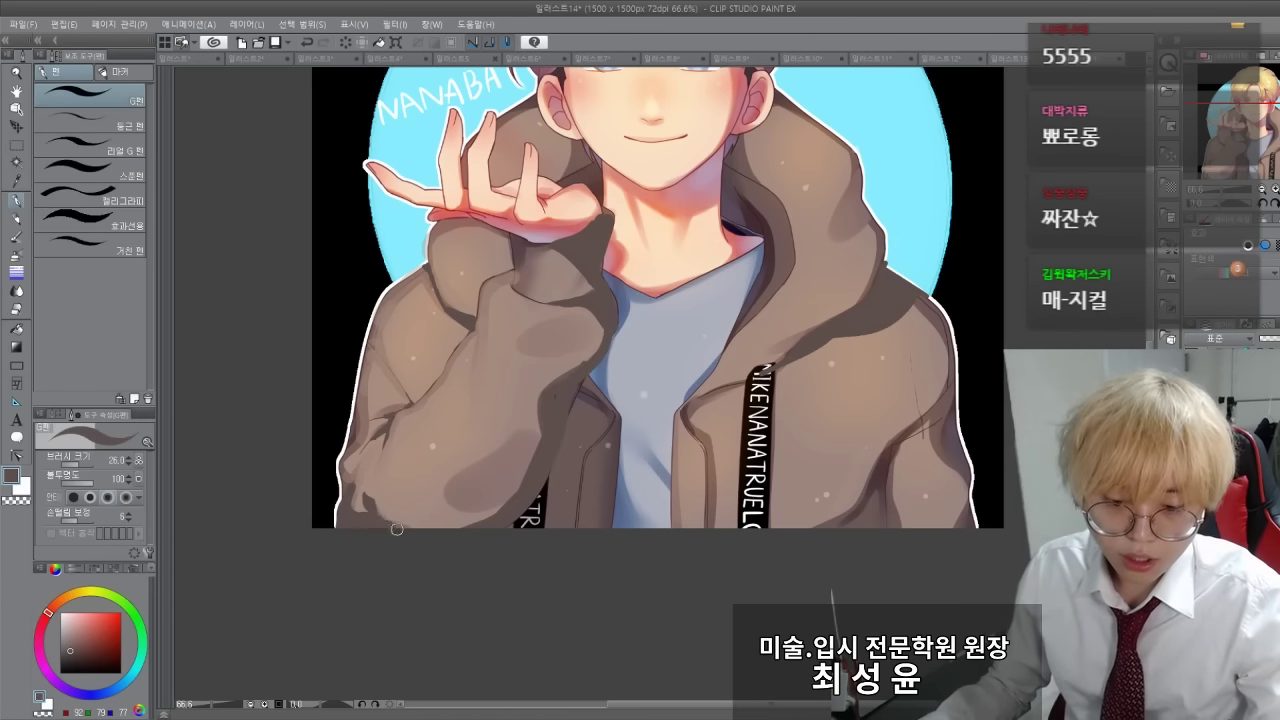
scroll(446, 437, "up", 3)
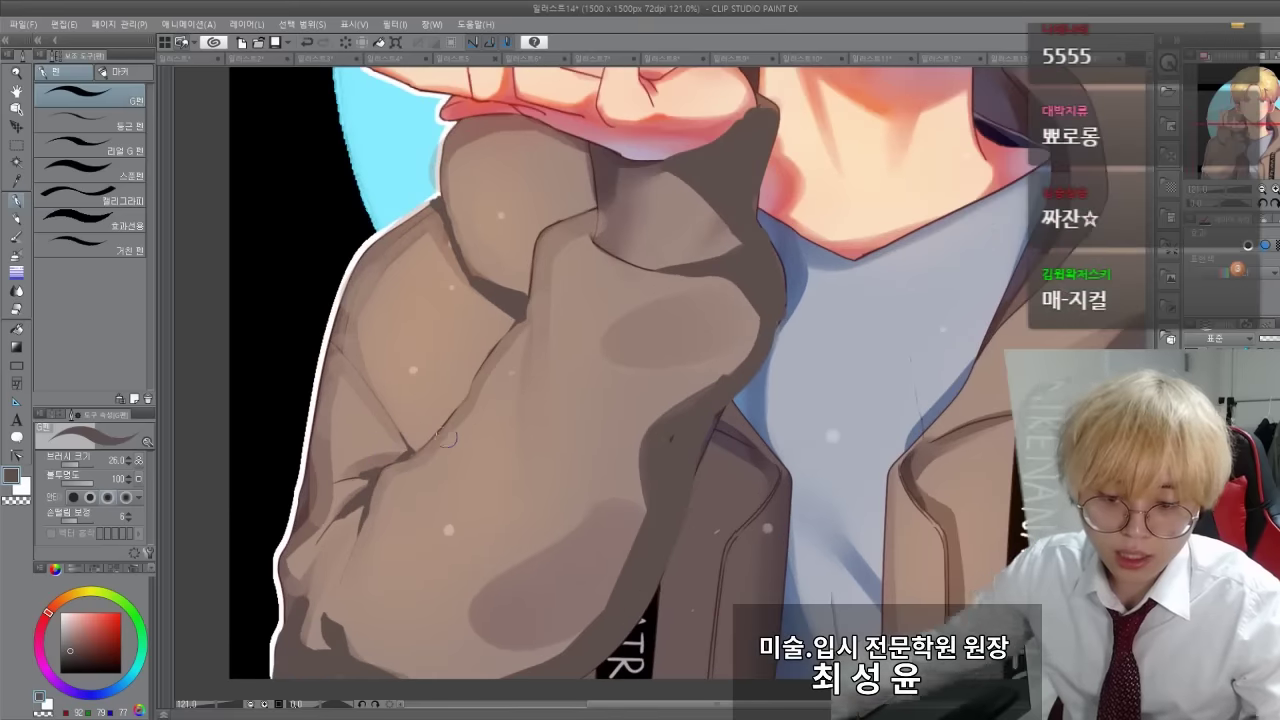
mouse_move(472, 350)
left_mouse_down()
mouse_move(486, 340)
mouse_move(474, 342)
left_mouse_up()
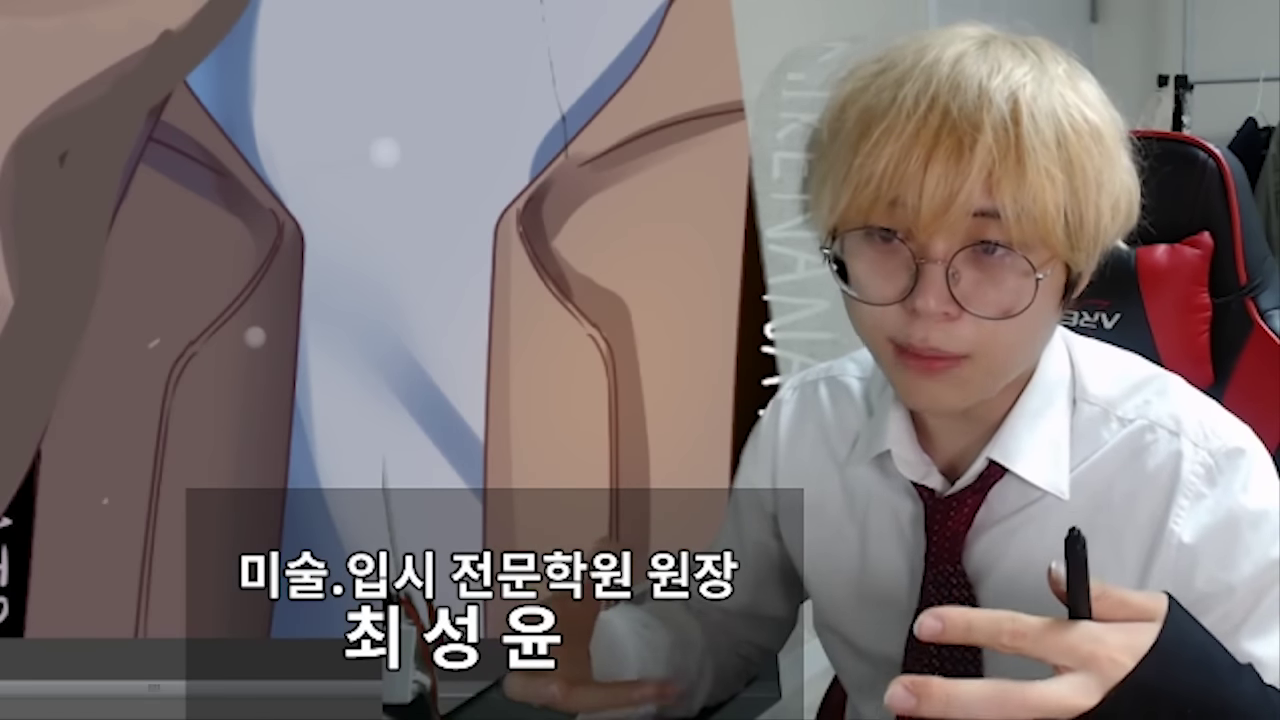
mouse_move(423, 390)
left_mouse_down()
mouse_move(488, 341)
mouse_move(523, 494)
left_mouse_up()
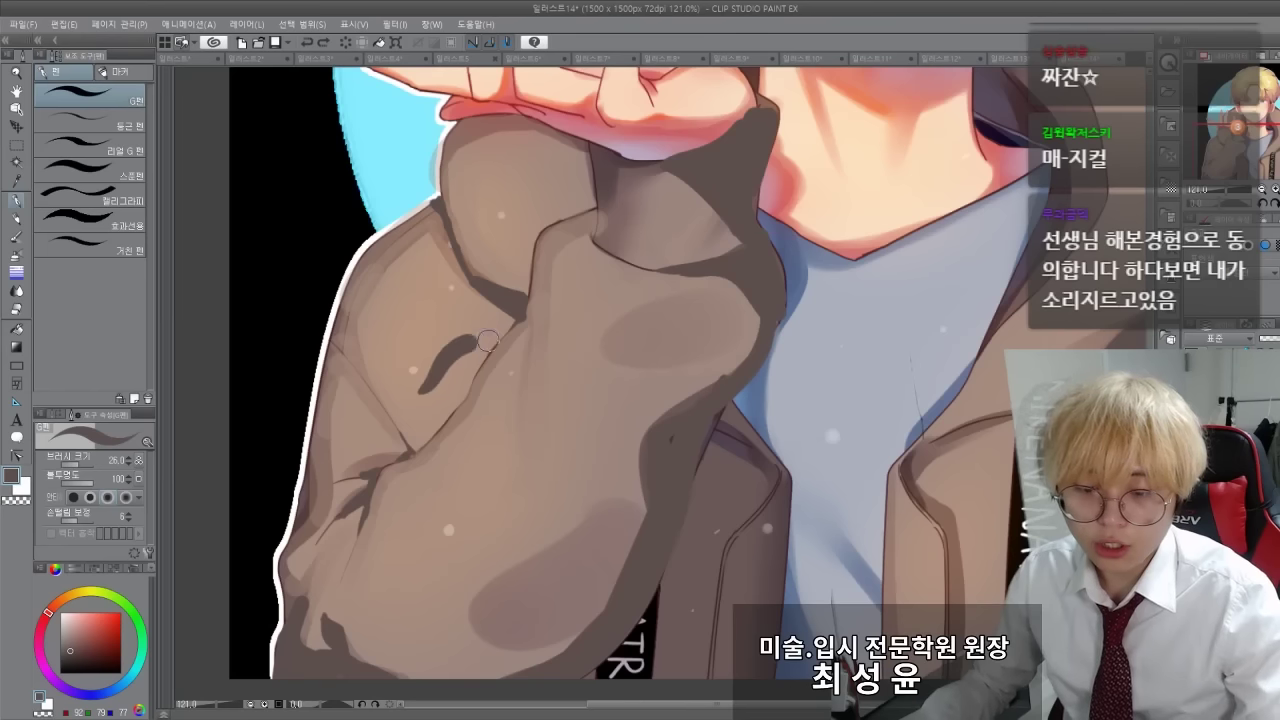
key("ctrl+z")
mouse_move(590, 600)
left_mouse_down()
mouse_move(686, 663)
mouse_move(580, 440)
left_mouse_up()
key("ctrl+z")
mouse_move(479, 402)
left_mouse_down()
mouse_move(408, 602)
mouse_move(282, 572)
left_mouse_up()
scroll(545, 495, "down", 3)
Sketch a diagonal line and a triangular form over the background beside the face as a demonstration, and undo them
mouse_move(381, 166)
left_mouse_down()
mouse_move(441, 216)
mouse_move(505, 215)
mouse_move(495, 295)
left_mouse_up()
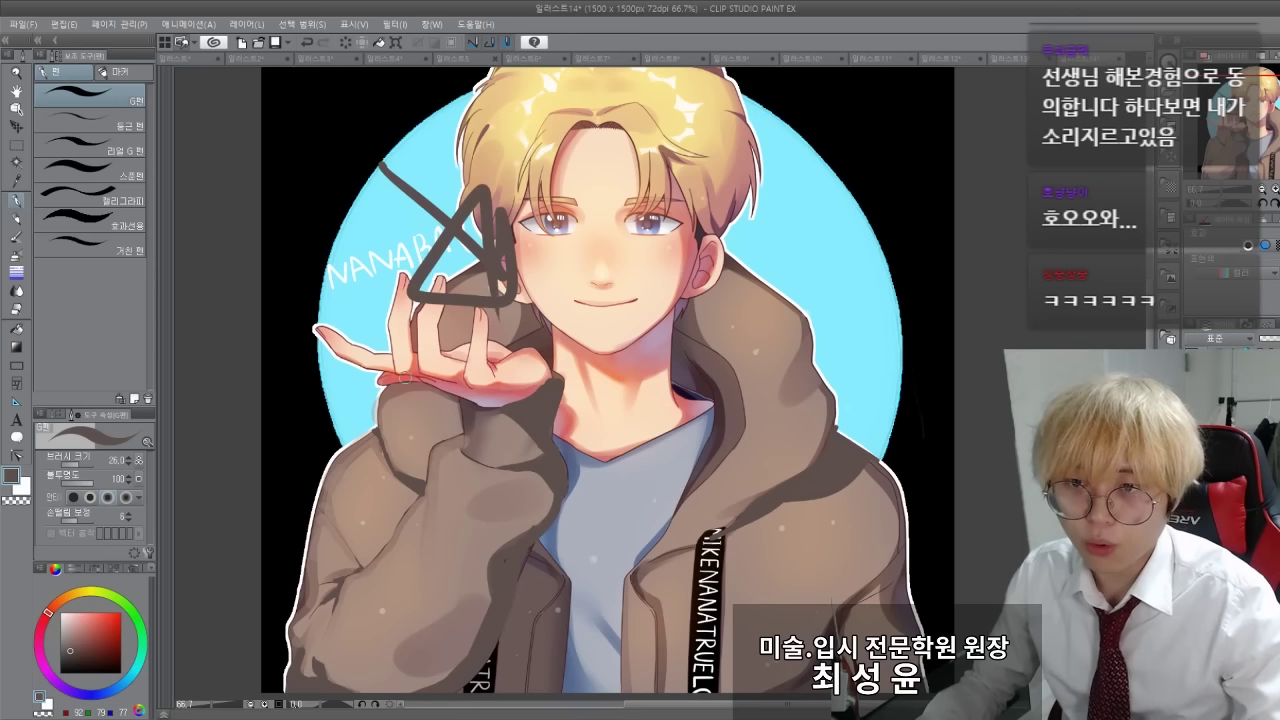
key("ctrl+z")
mouse_move(316, 146)
left_mouse_down()
mouse_move(326, 100)
mouse_move(484, 186)
mouse_move(515, 172)
left_mouse_up()
key("ctrl+z")
Draw parallel diagonal direction lines across the portrait from the face and hand down over the jacket, and undo them
left_click_drag(646, 215, 890, 585)
left_click_drag(670, 305, 902, 632)
left_click_drag(415, 300, 638, 583)
left_click_drag(276, 297, 500, 555)
left_click_drag(276, 420, 456, 632)
key("ctrl+z")
key("ctrl+z")
key("ctrl+z")
key("ctrl+z")
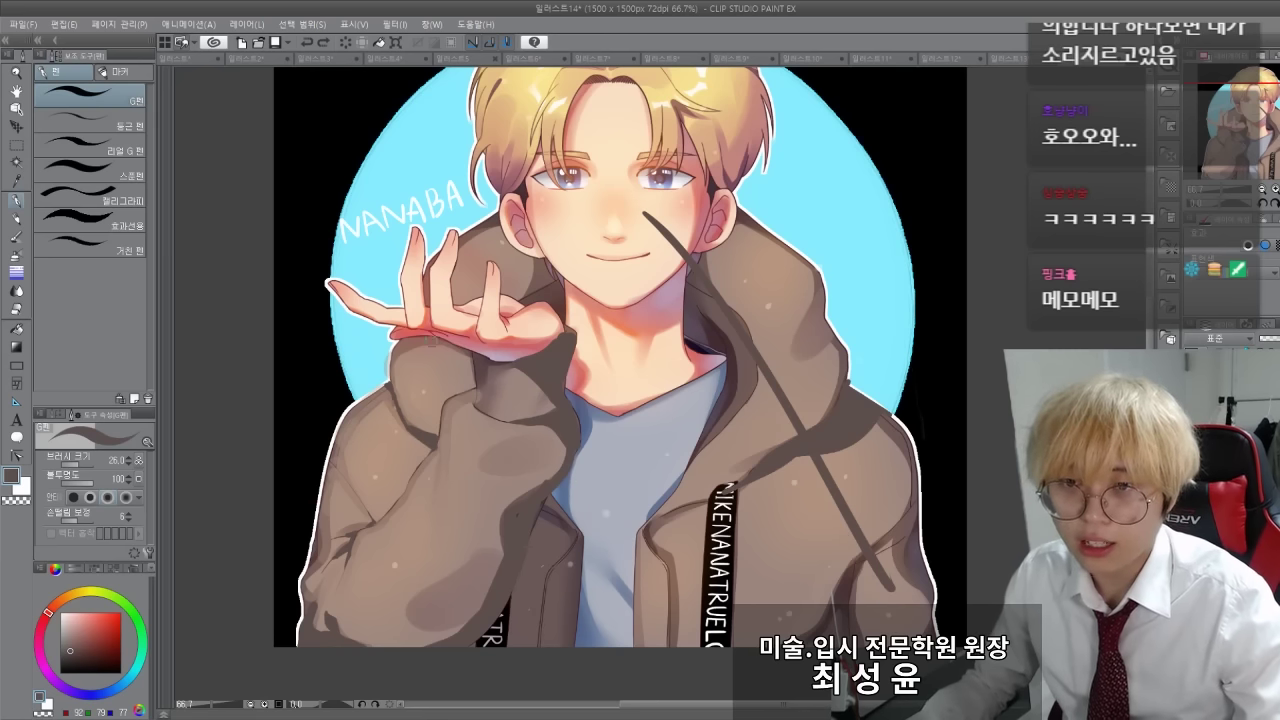
key("ctrl+z")
Paint a darker blue cast shadow on the shirt beside the raised sleeve, and draw a diagonal line down to the raised hand
left_click_drag(410, 298, 430, 323)
left_click_drag(414, 370, 422, 320)
left_click(615, 385, "alt")
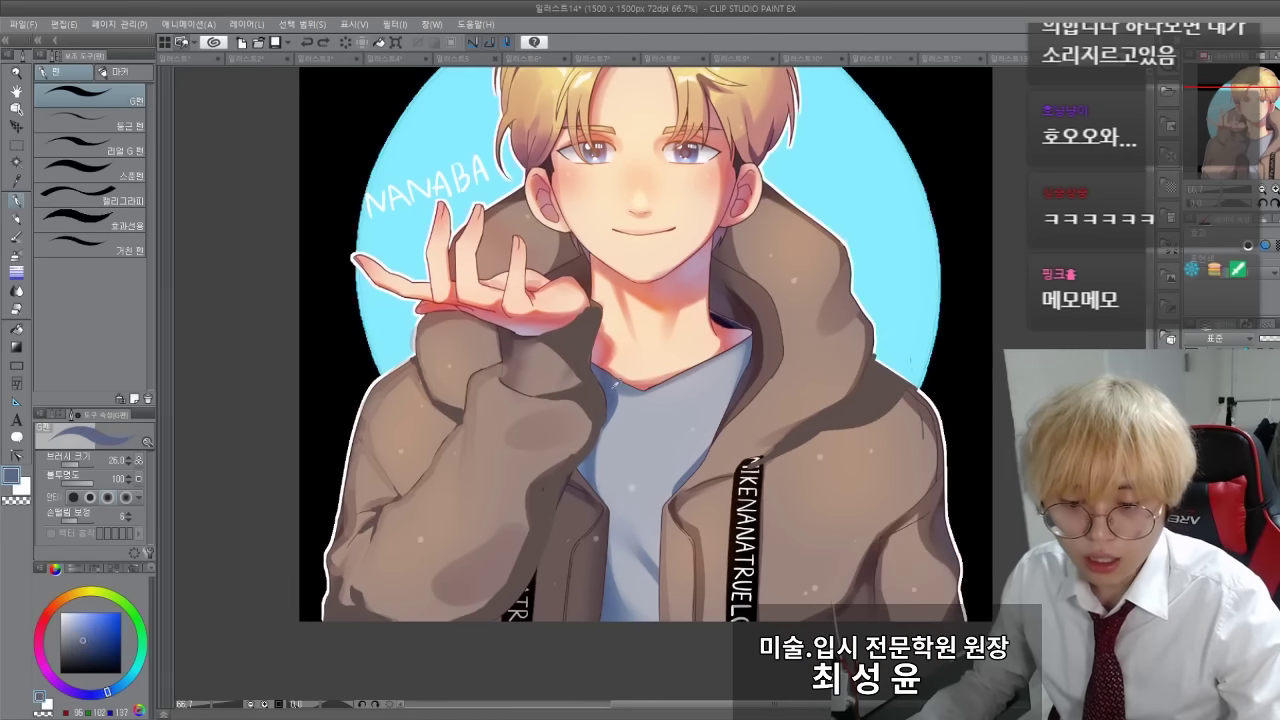
mouse_move(634, 398)
left_mouse_down()
mouse_move(608, 479)
mouse_move(635, 416)
mouse_move(630, 393)
mouse_move(624, 432)
mouse_move(636, 399)
left_mouse_up()
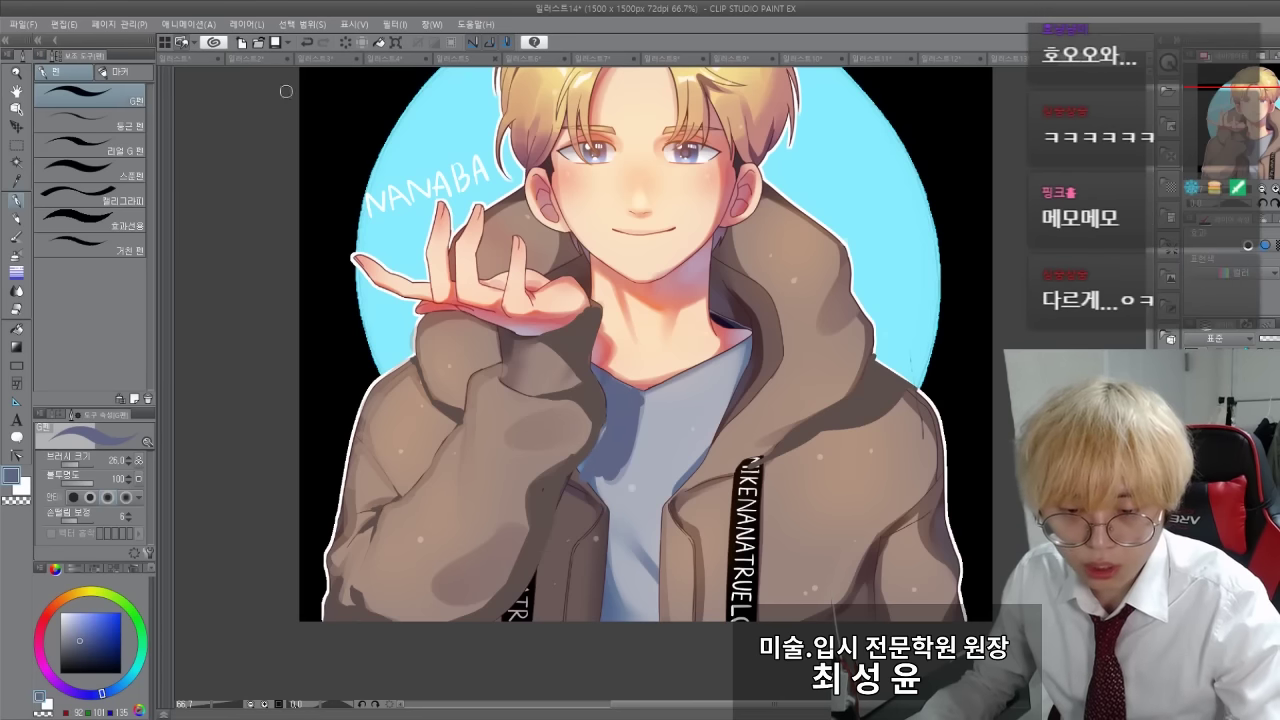
left_click_drag(306, 98, 460, 256)
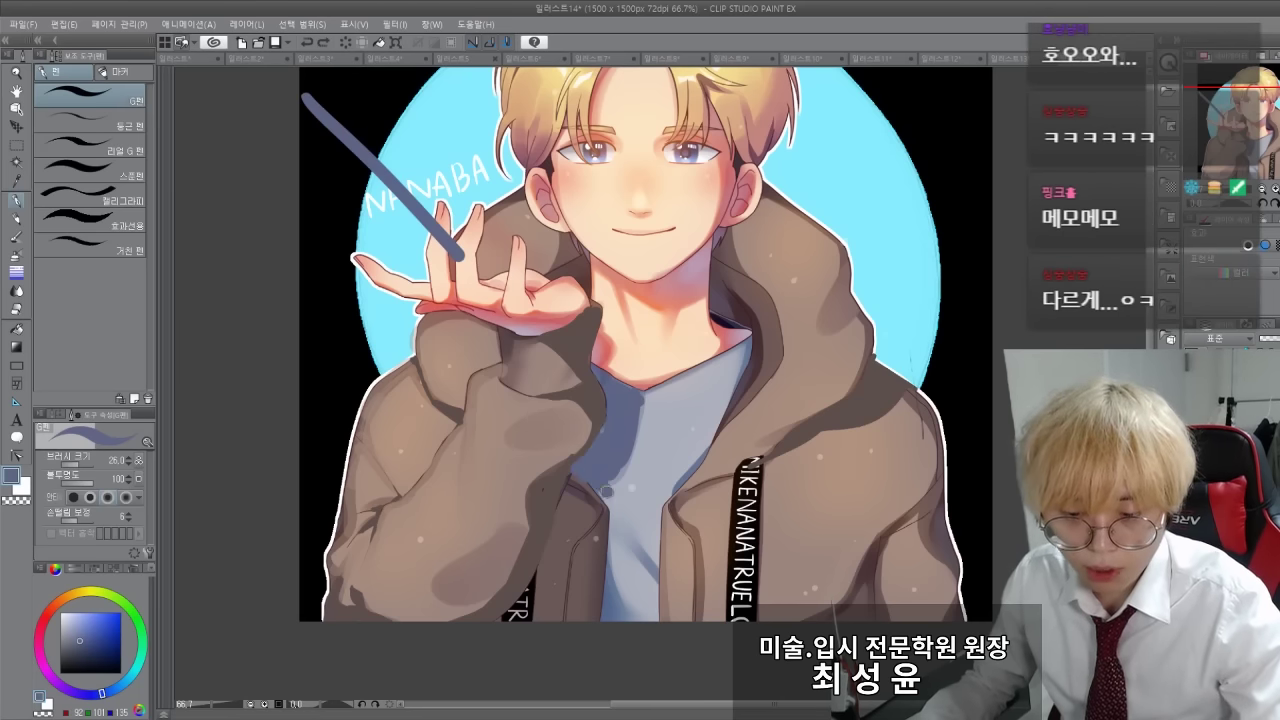
Paint a reddish skin-toned cast shadow on the neck beside the cuff, and extend the shirt's blue shadow downward
left_click(620, 358, "alt")
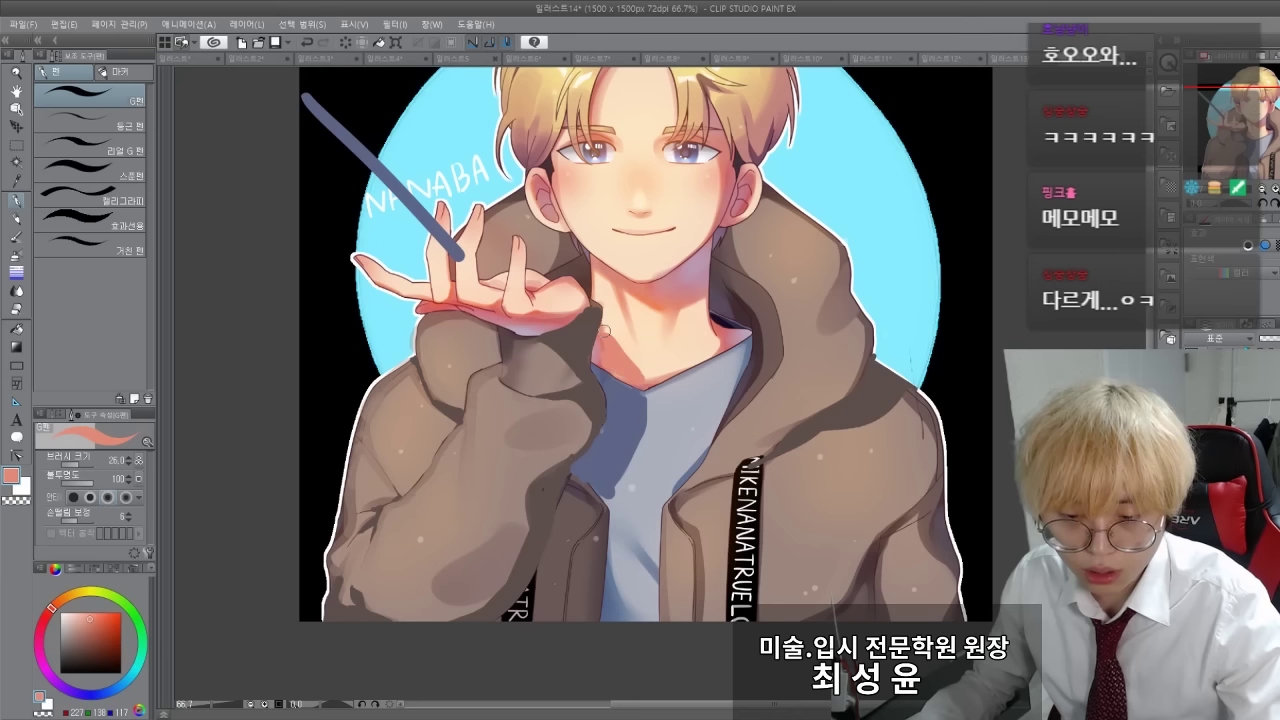
left_click(596, 480, "alt")
left_click_drag(598, 490, 610, 496)
Examine the added cast shadows on the neck, shirt, sleeve and hood across the whole portrait
left_click_drag(326, 498, 312, 540)
scroll(432, 396, "down", 2)
left_click_drag(487, 481, 447, 508)
scroll(473, 471, "up", 1)
left_click_drag(342, 492, 322, 520)
left_click_drag(268, 363, 311, 448)
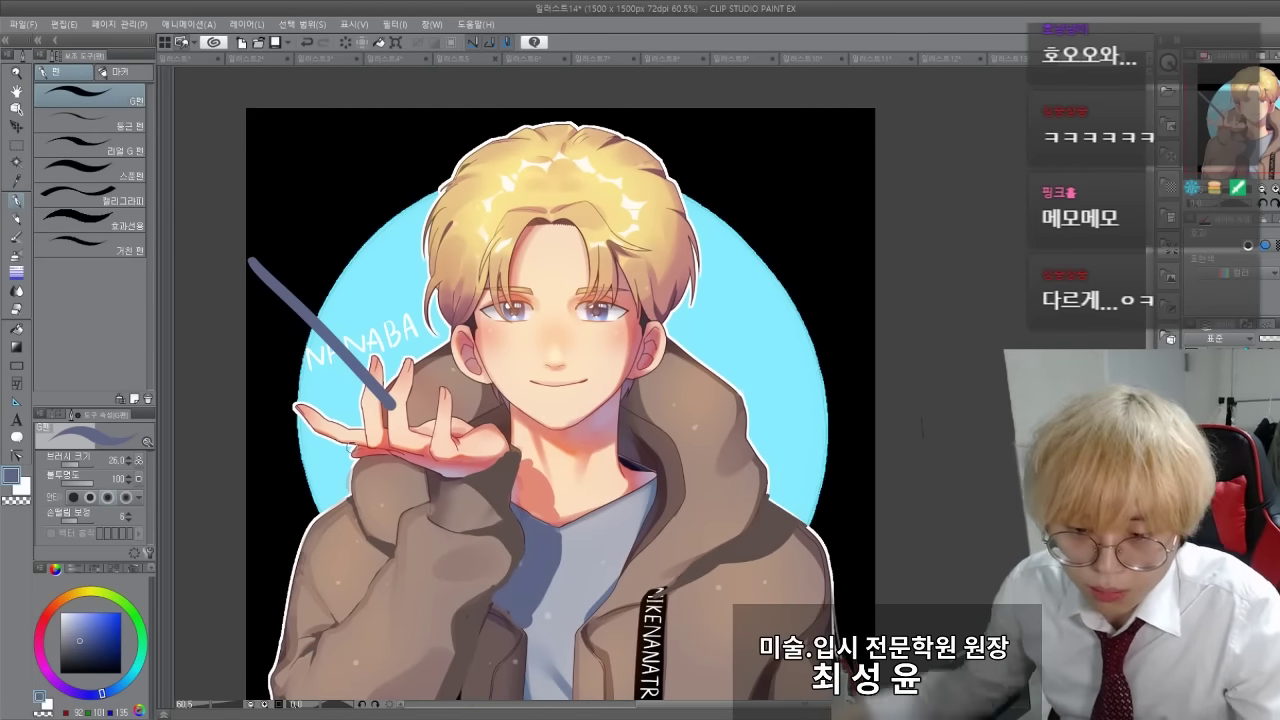
scroll(330, 448, "up", 1)
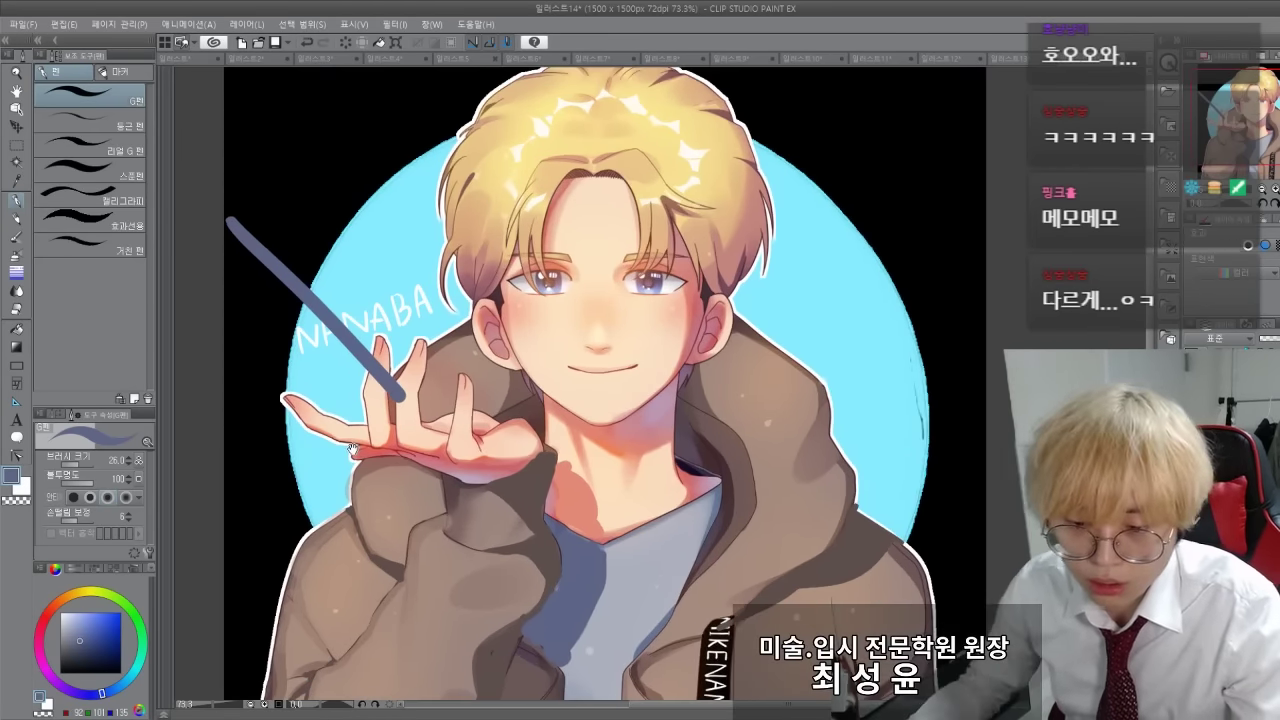
left_click_drag(388, 267, 375, 368)
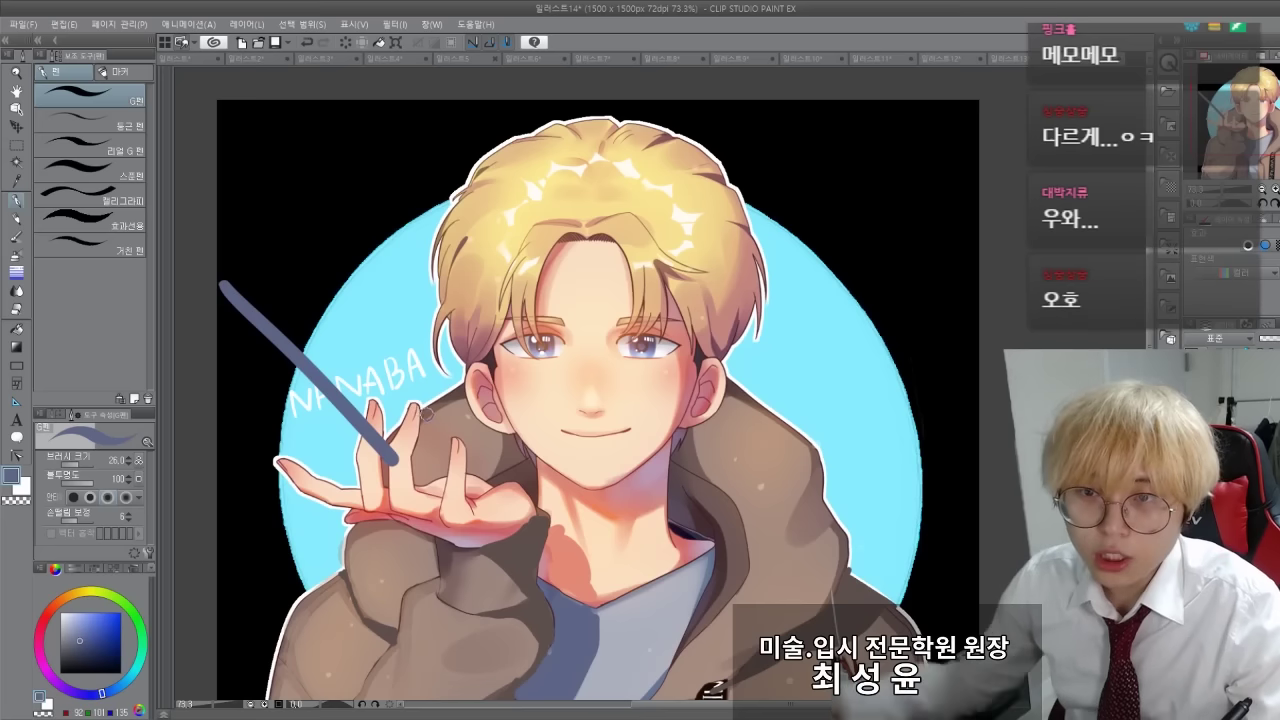
scroll(425, 413, "down", 1)
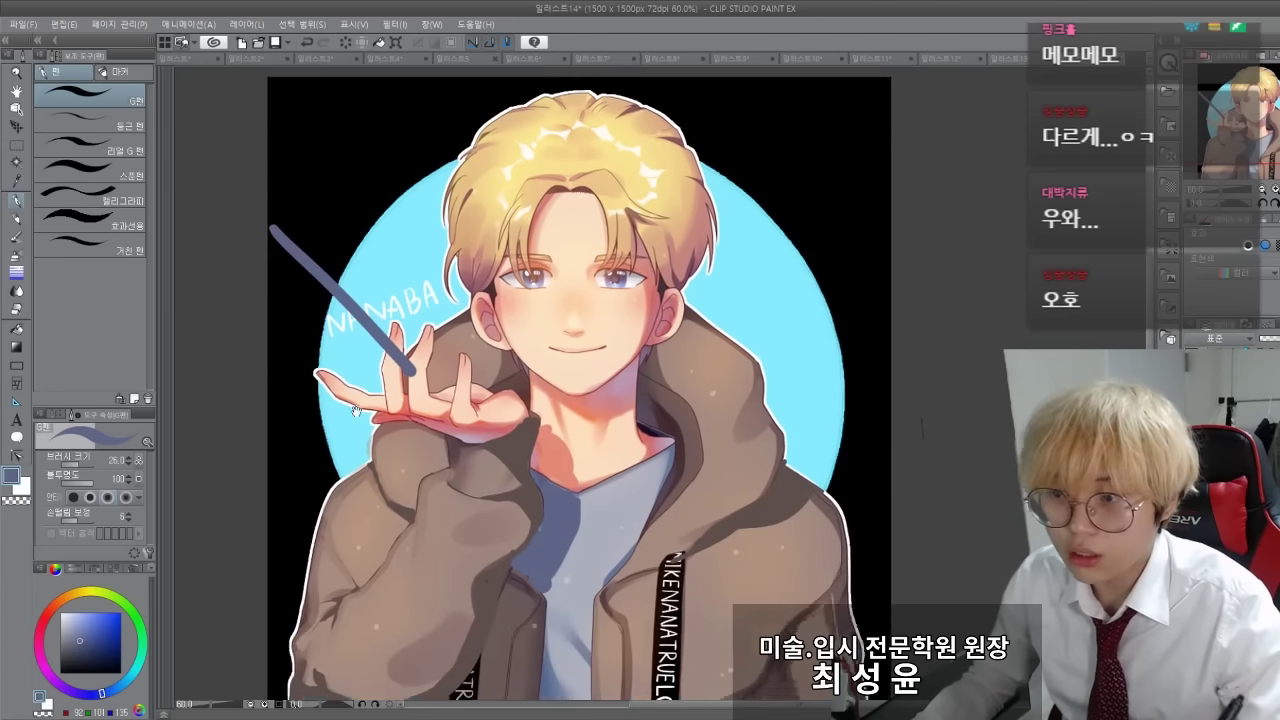
mouse_move(356, 411)
left_mouse_down()
mouse_move(354, 371)
mouse_move(353, 411)
mouse_move(322, 391)
mouse_move(334, 370)
mouse_move(357, 387)
left_mouse_up()
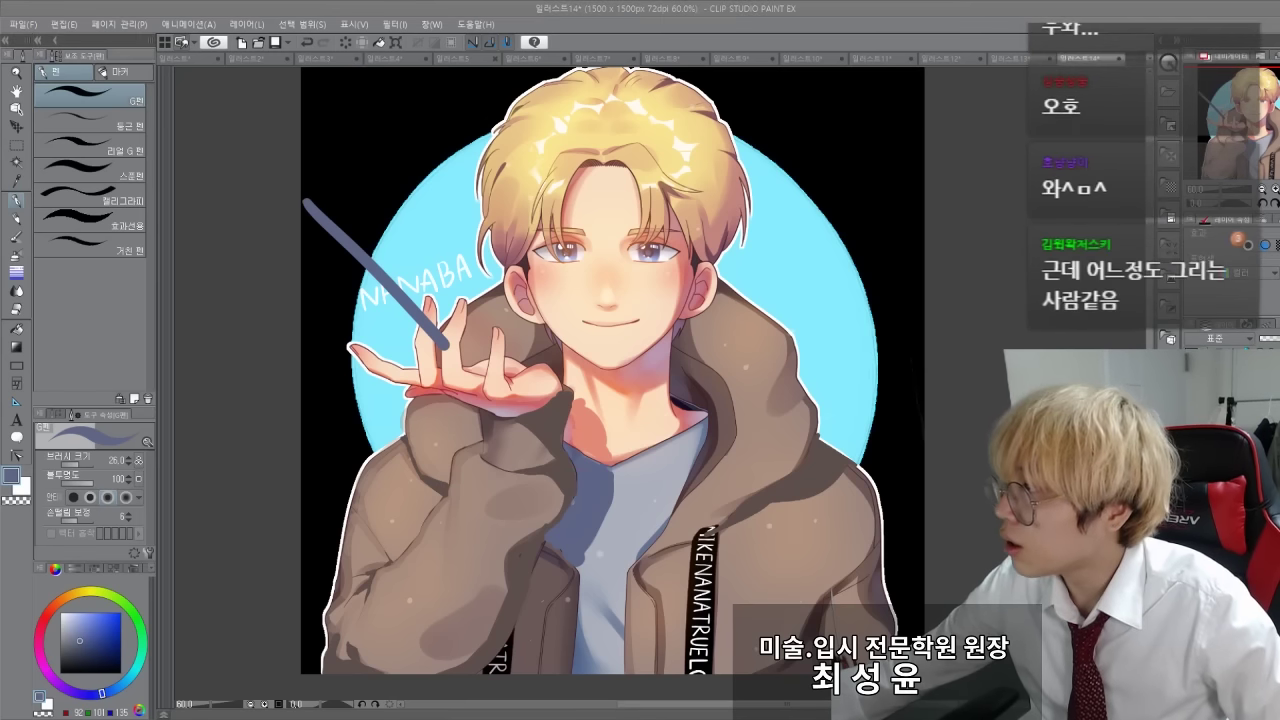
Switch to the black-haired character's illustration and sketch blue correction lines along the sloping shoulder and the upper arm
key("ctrl+Tab")
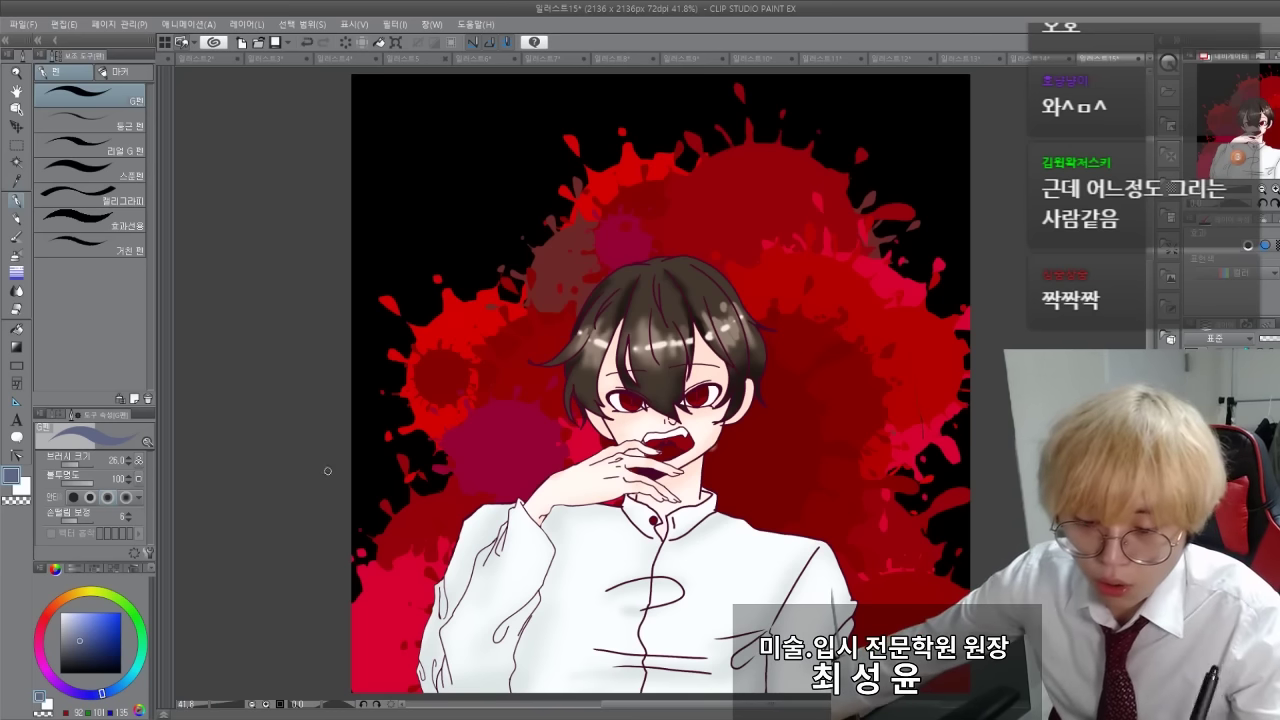
scroll(537, 514, "up", 1)
mouse_move(320, 372)
left_mouse_down()
mouse_move(297, 406)
mouse_move(305, 388)
left_mouse_up()
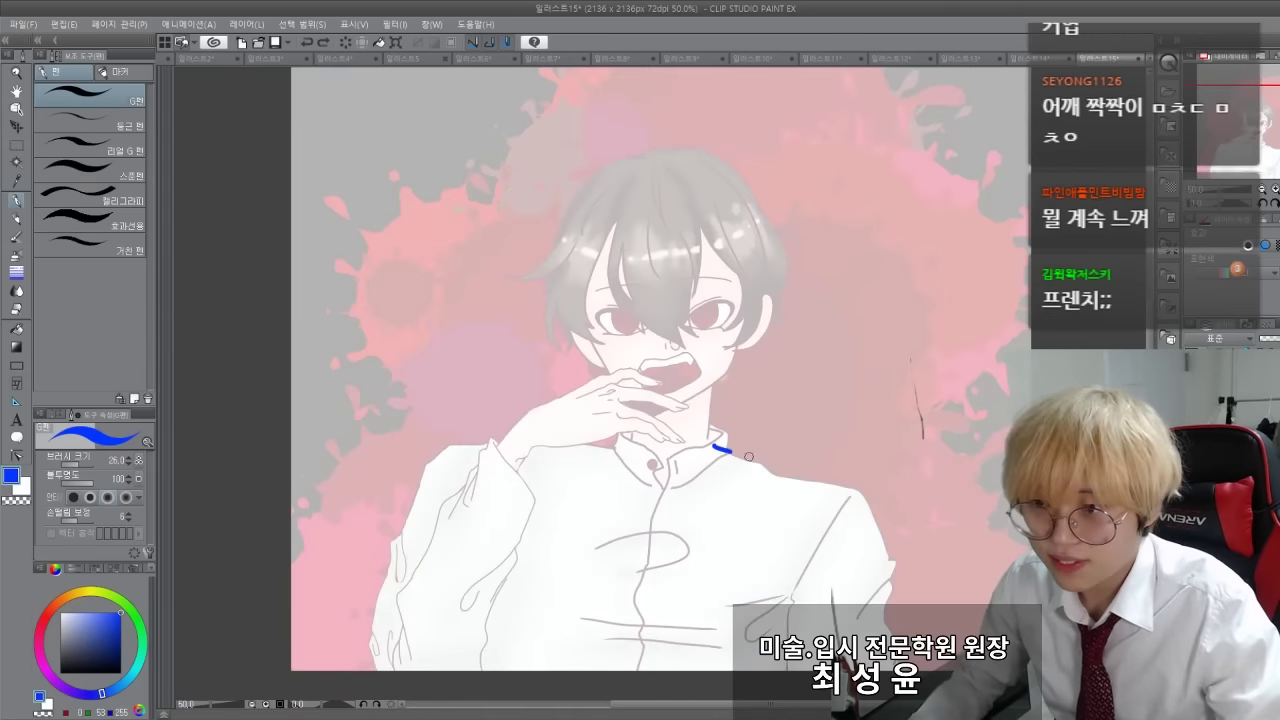
key("ctrl+z")
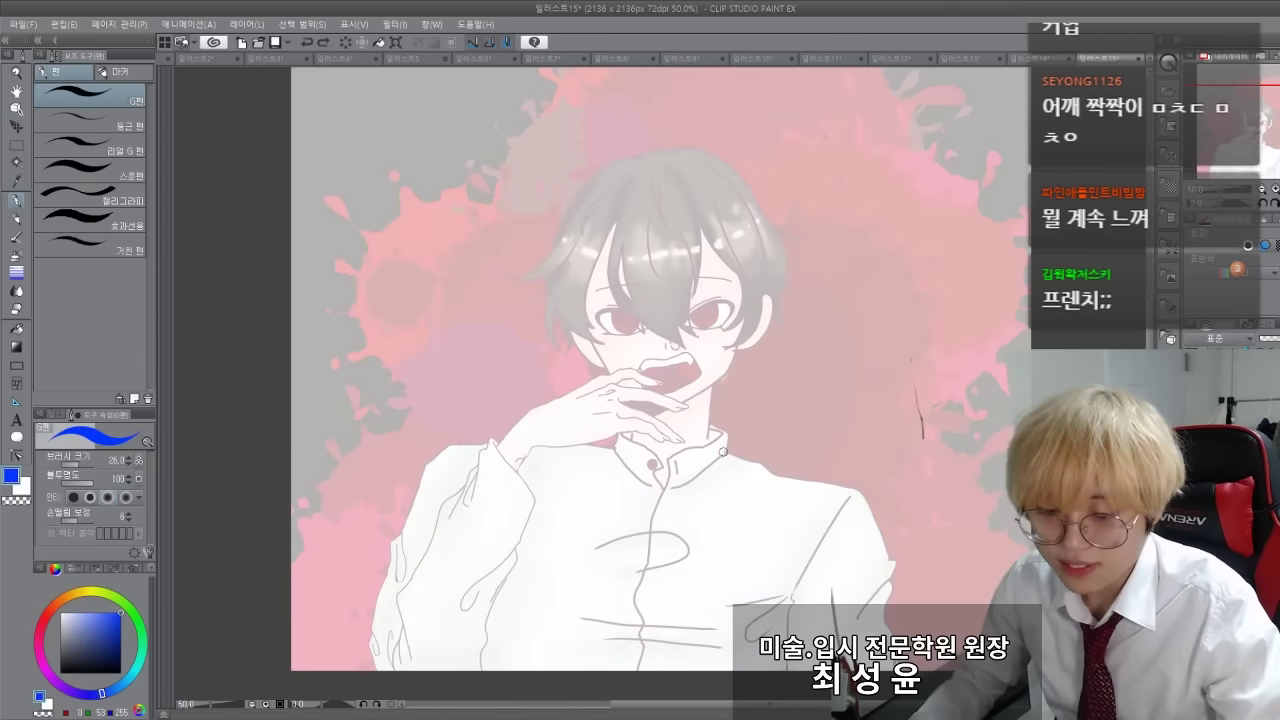
key("ctrl+z")
left_click_drag(858, 492, 886, 553)
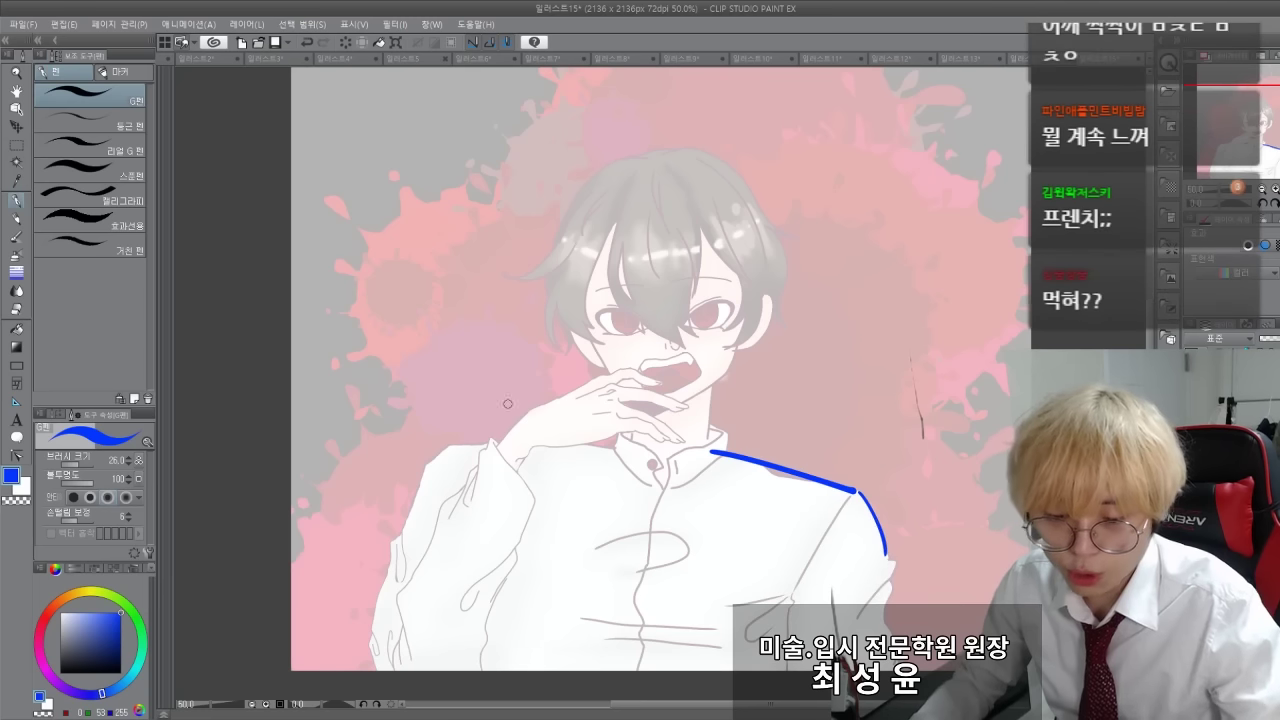
Mark the neck and both sides of the collar base in blue, and extend the lowered arm's sleeve with armpit folds
left_click_drag(591, 443, 619, 443)
key("ctrl+z")
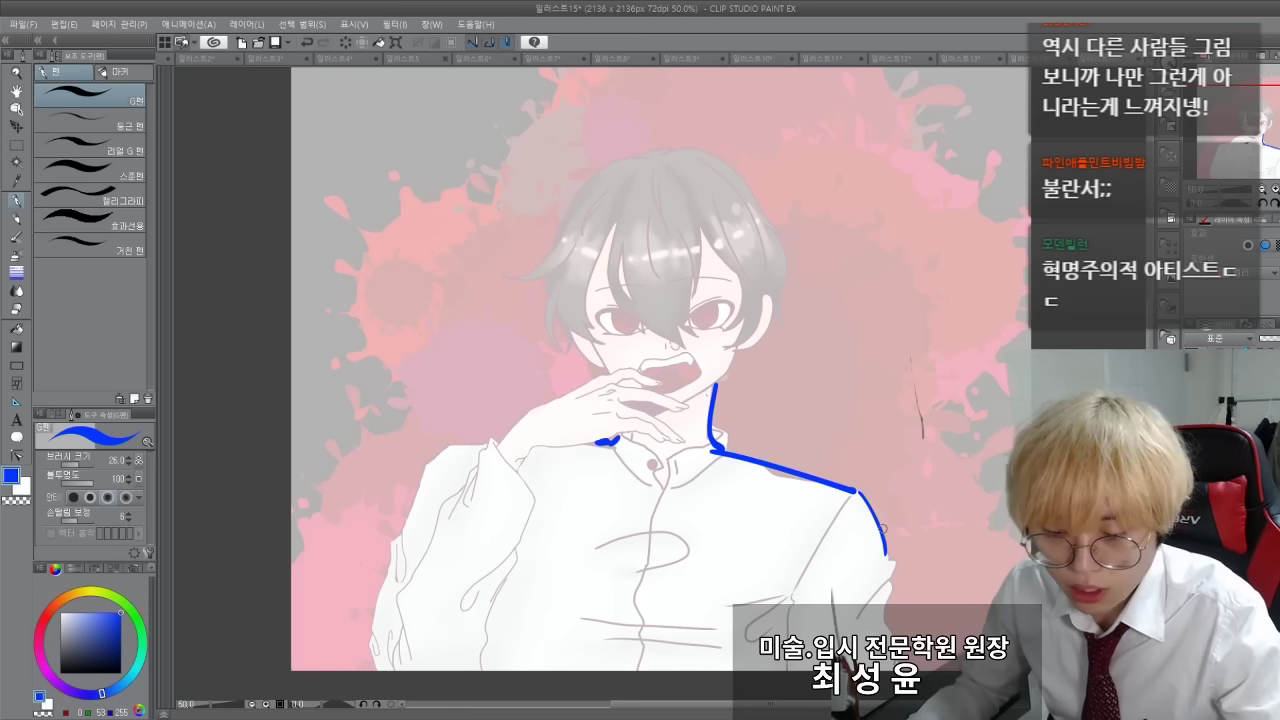
key("ctrl+z")
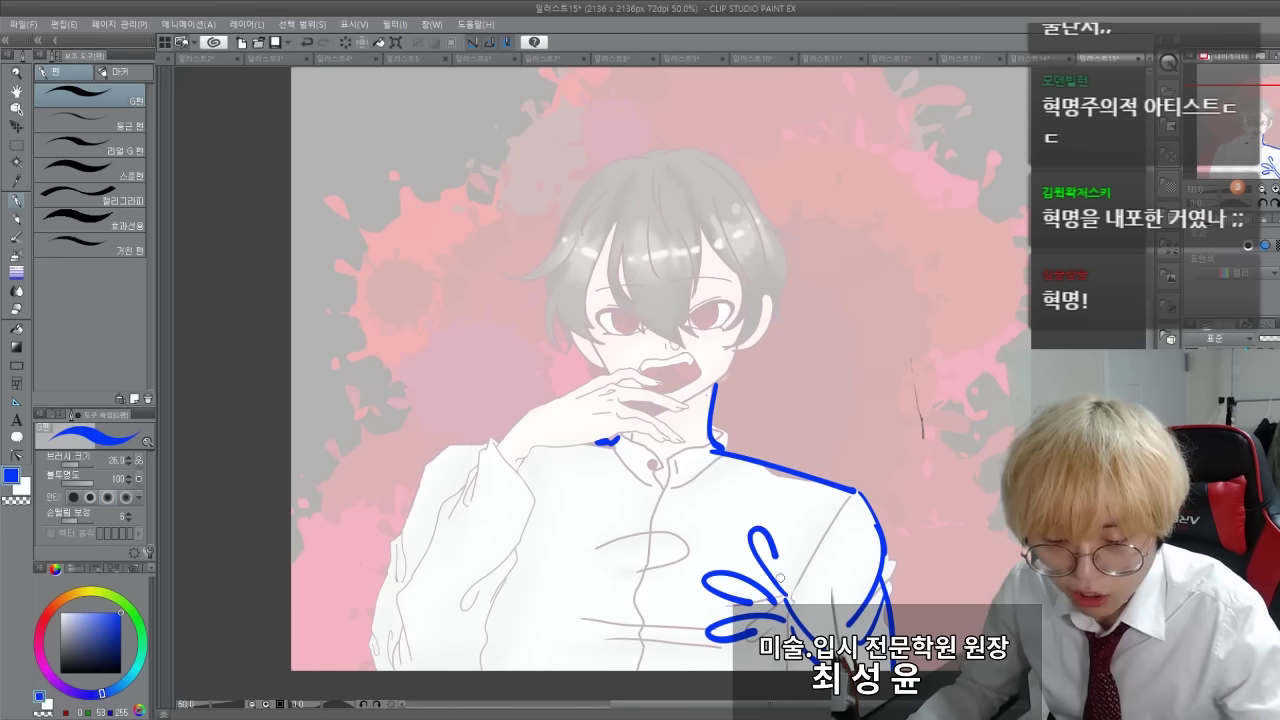
Draw looping petal-shaped folds on the chest beside the armpit in blue, and undo them
left_click_drag(791, 603, 805, 545)
key("ctrl+z")
key("ctrl+z")
key("ctrl+z")
key("ctrl+z")
Draw looping folds on the raised sleeve below the cuff in blue, and undo them
left_click_drag(529, 510, 463, 598)
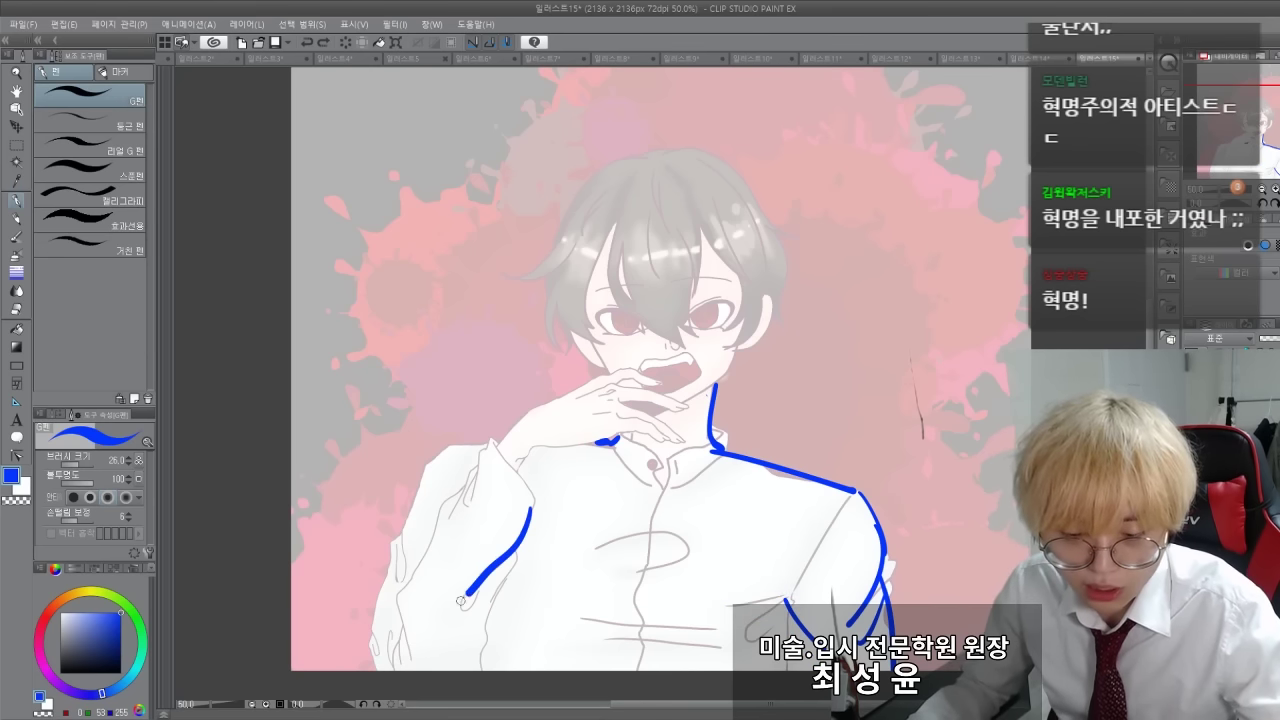
left_click_drag(474, 470, 473, 496)
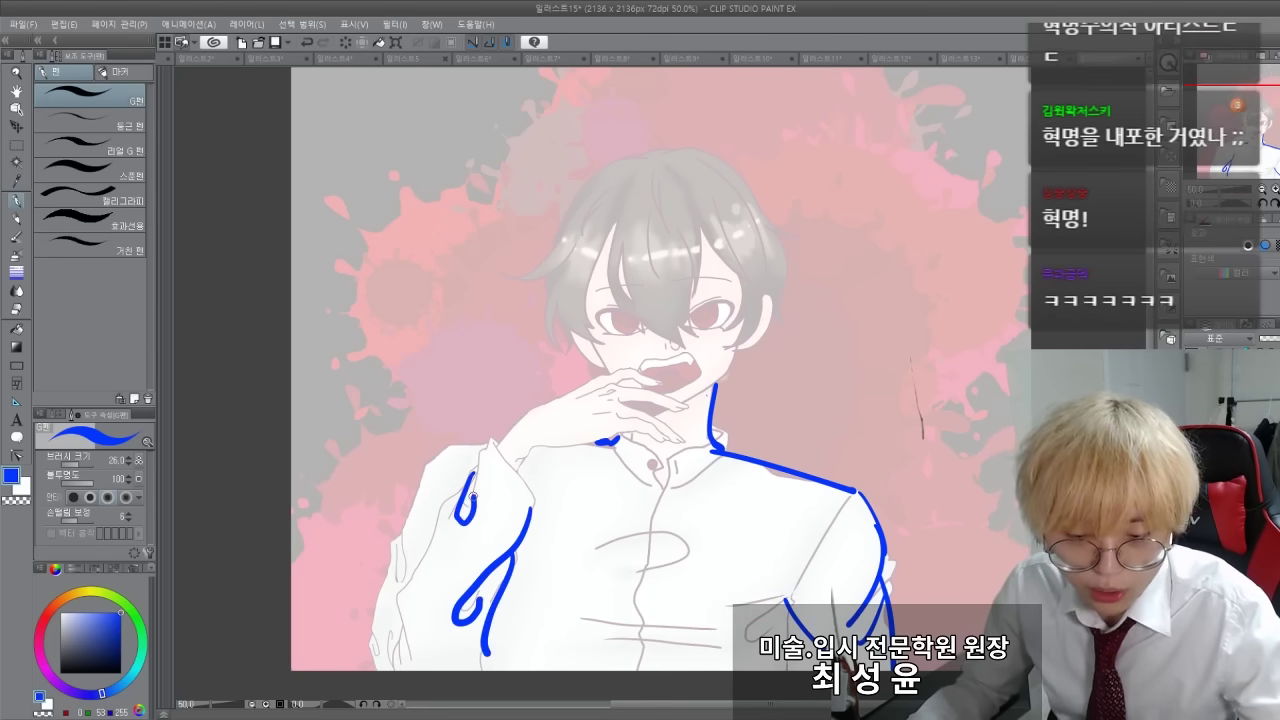
key("ctrl+z")
key("ctrl+z")
key("ctrl+z")
key("ctrl+z")
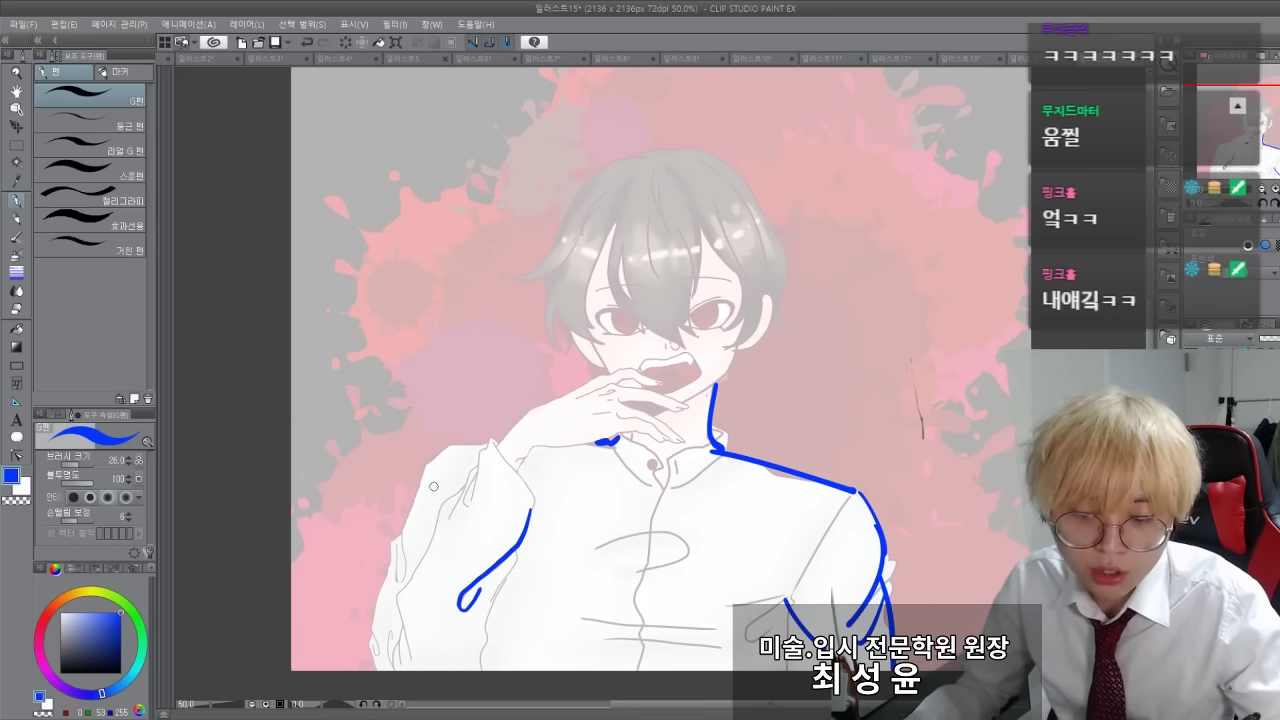
key("ctrl+z")
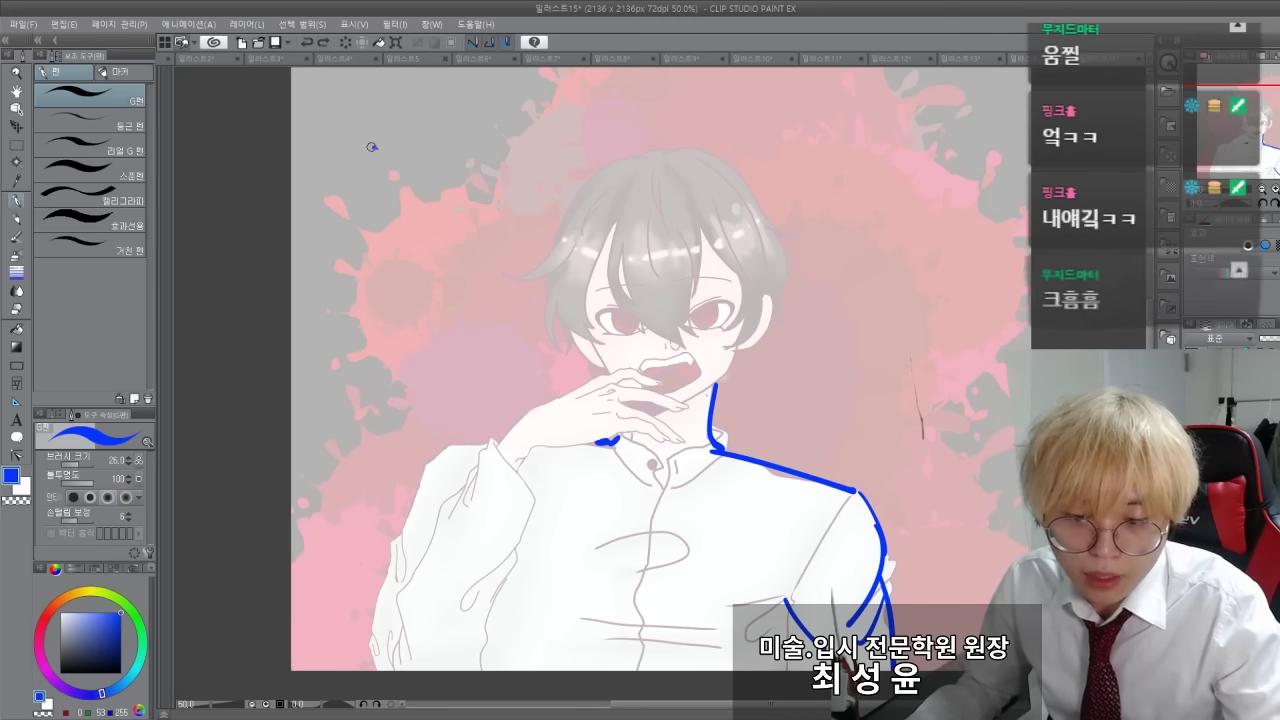
Draw a blue diagonal line down to the hair, and outline the raised arm's cuff, sleeve edges and folds
left_click_drag(369, 143, 600, 243)
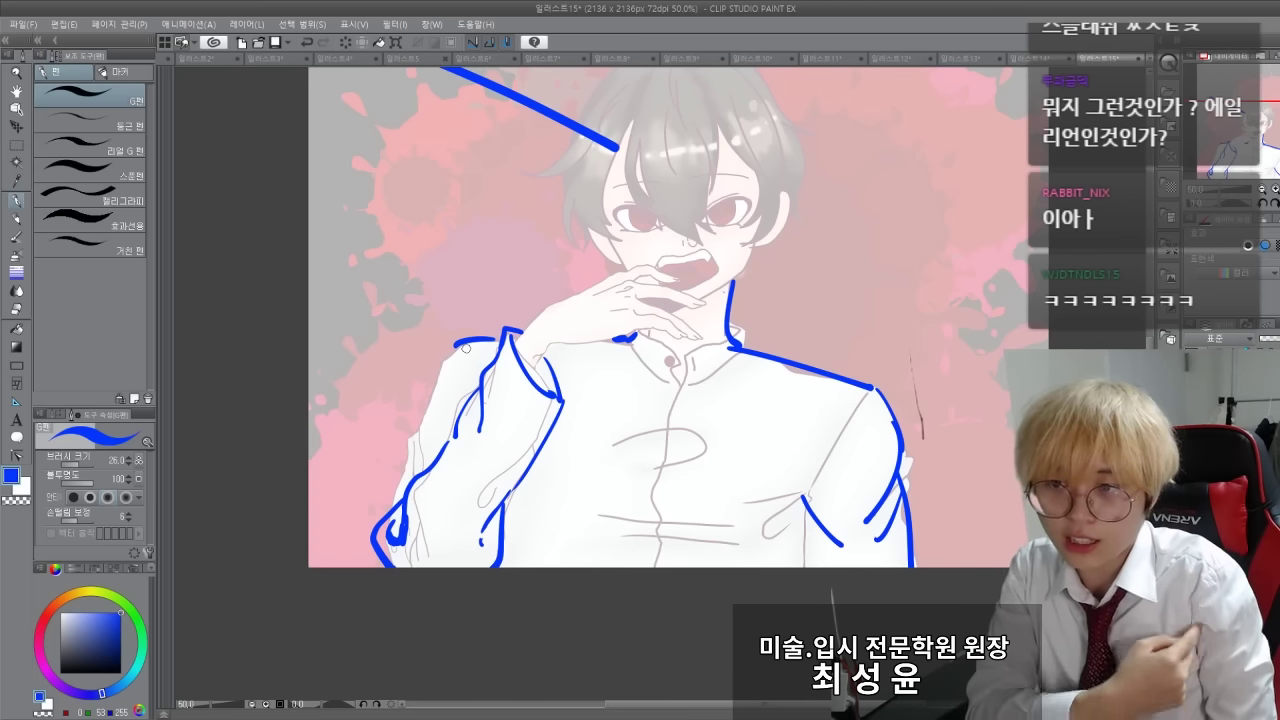
left_click_drag(452, 357, 462, 395)
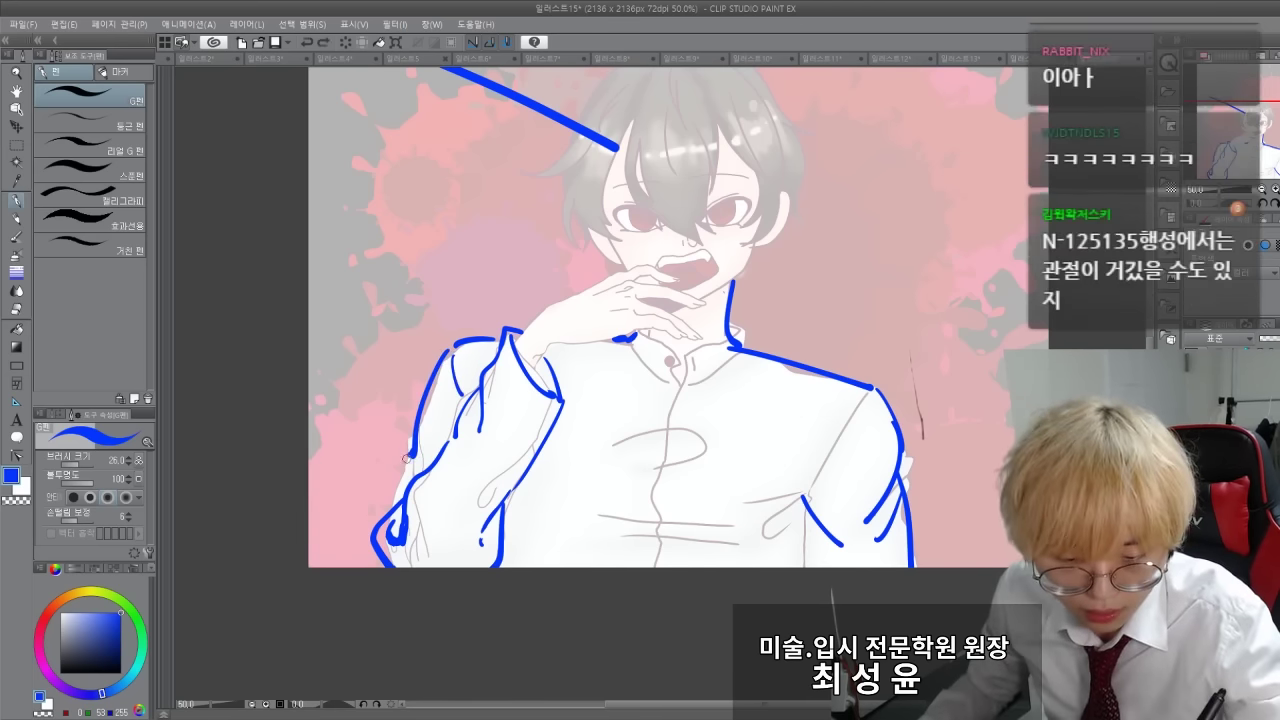
key("ctrl+z")
key("ctrl+z")
Redraw the lowered arm's sleeve in blue with a fuller outer edge, an oval fold shape and short crease marks
left_click_drag(832, 446, 820, 502)
left_click_drag(890, 446, 814, 552)
left_click_drag(904, 438, 929, 565)
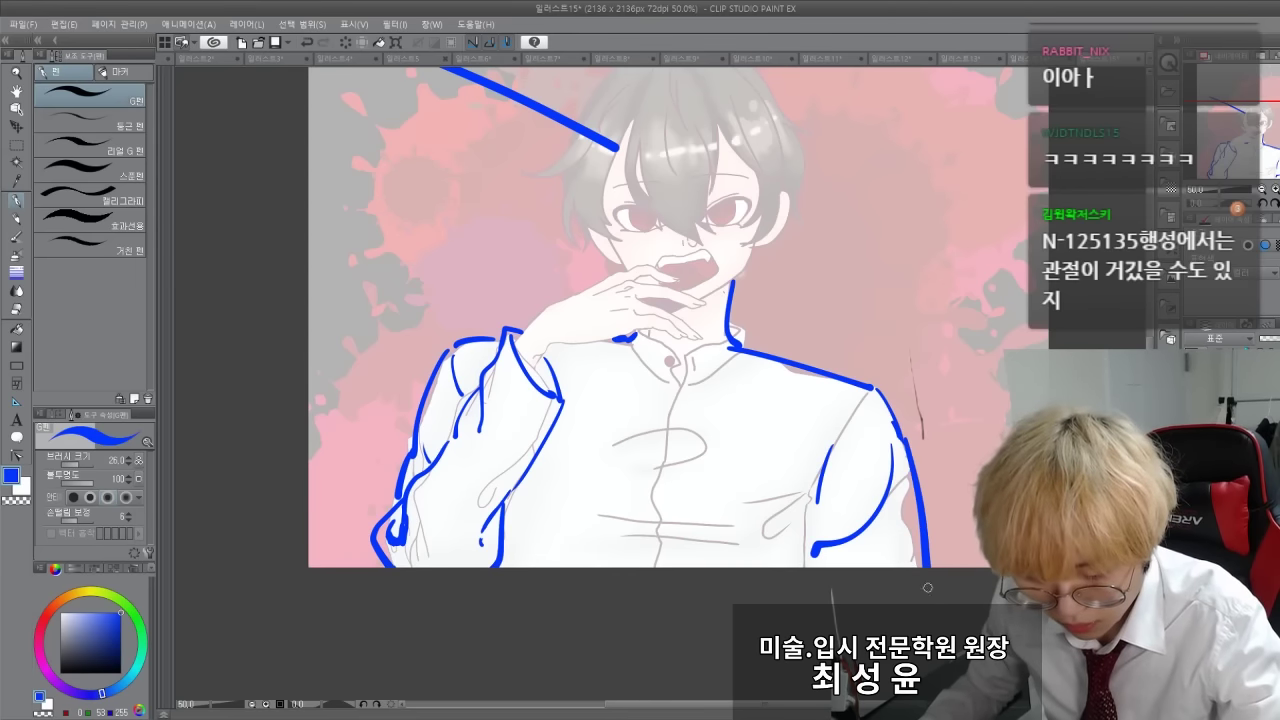
key("ctrl+z")
key("ctrl+z")
left_click_drag(850, 440, 822, 504)
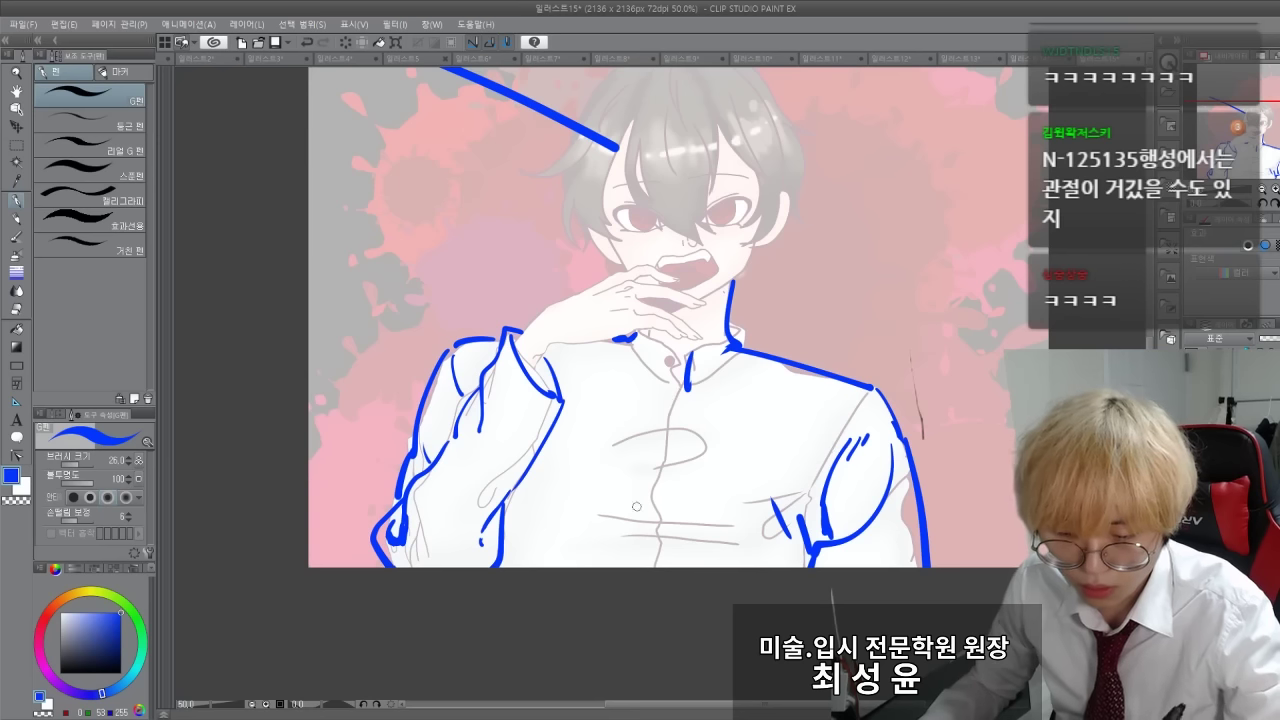
Trace the shirt's front opening down to the hem and outline the stand-up collar in blue
left_click_drag(654, 528, 648, 566)
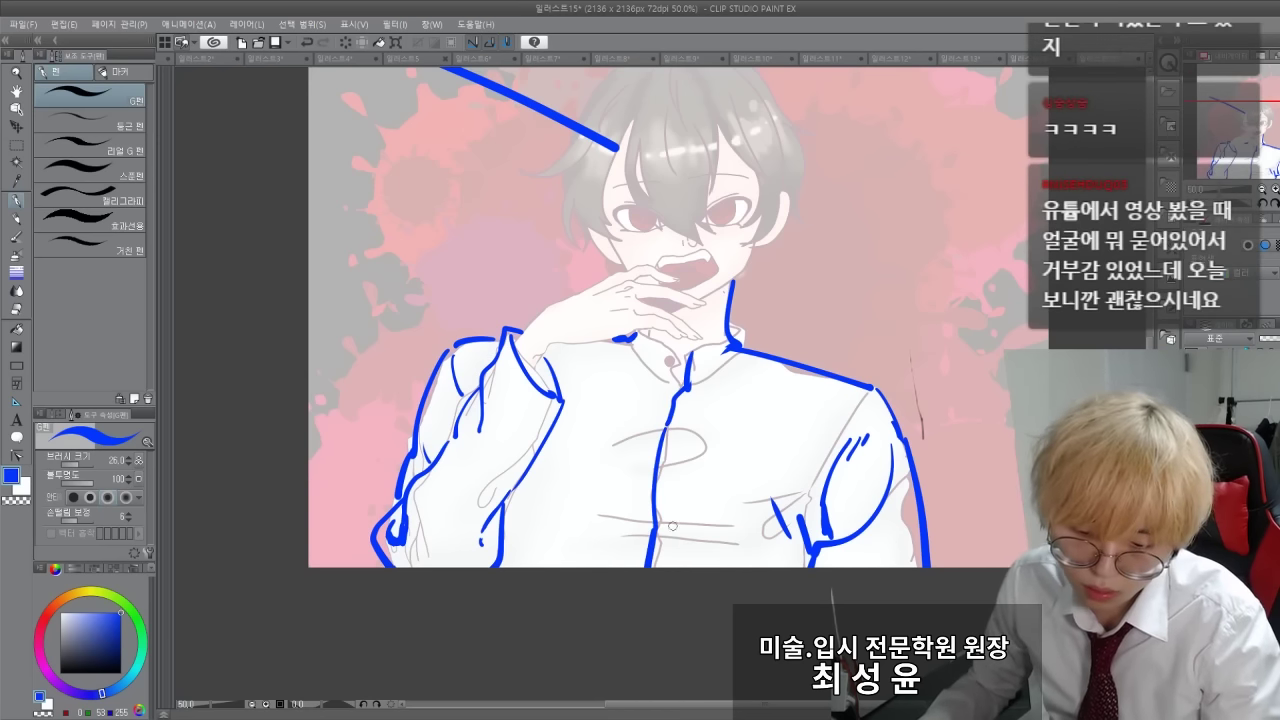
mouse_move(658, 340)
left_mouse_down()
mouse_move(740, 380)
mouse_move(752, 326)
left_mouse_up()
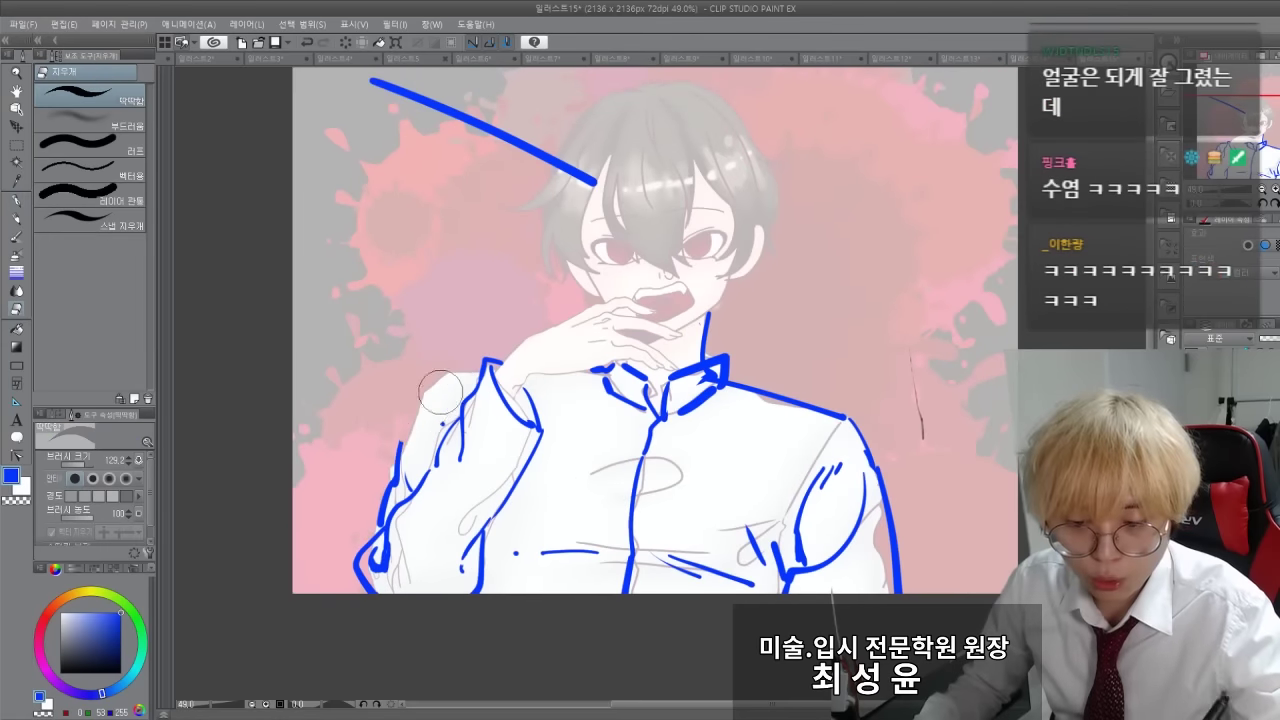
Redraw the raised sleeve's outer edge from the cuff toward the elbow in blue, and add a short vertical stroke on the chest
key("p")
left_click_drag(478, 364, 396, 476)
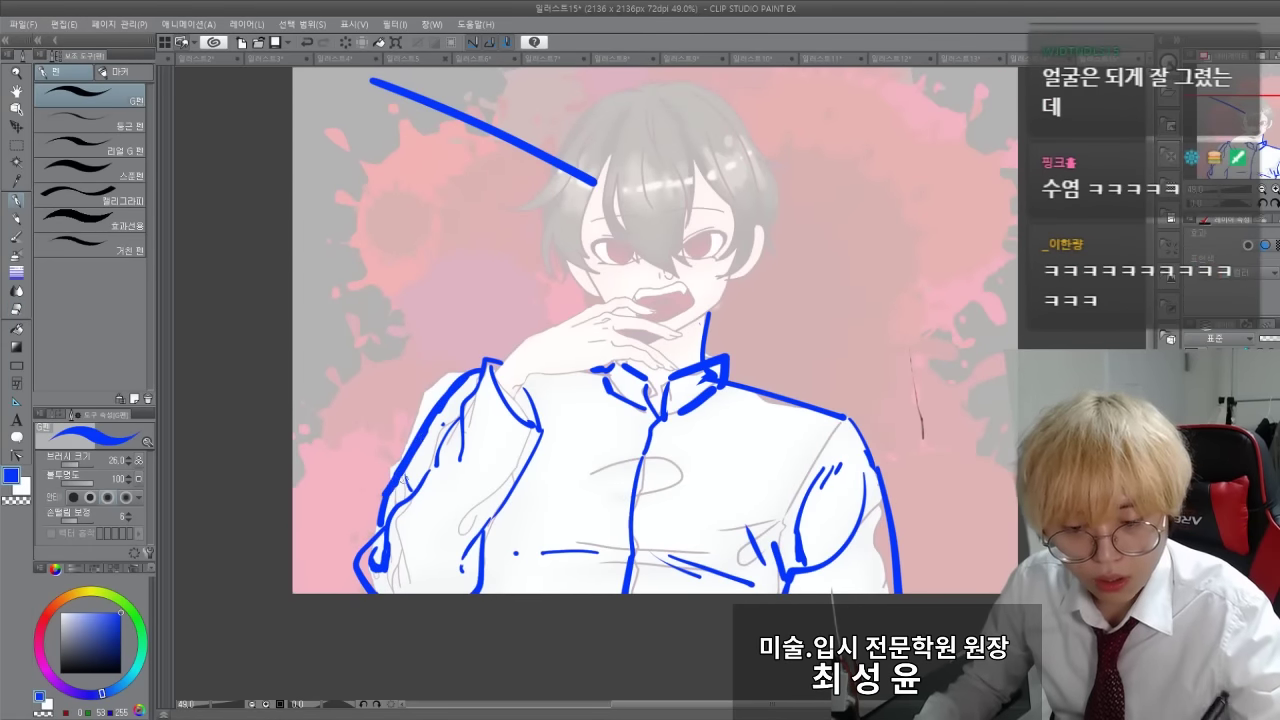
key("ctrl+z")
key("e")
key("p")
mouse_move(430, 416)
left_mouse_down()
mouse_move(464, 376)
mouse_move(410, 471)
left_mouse_up()
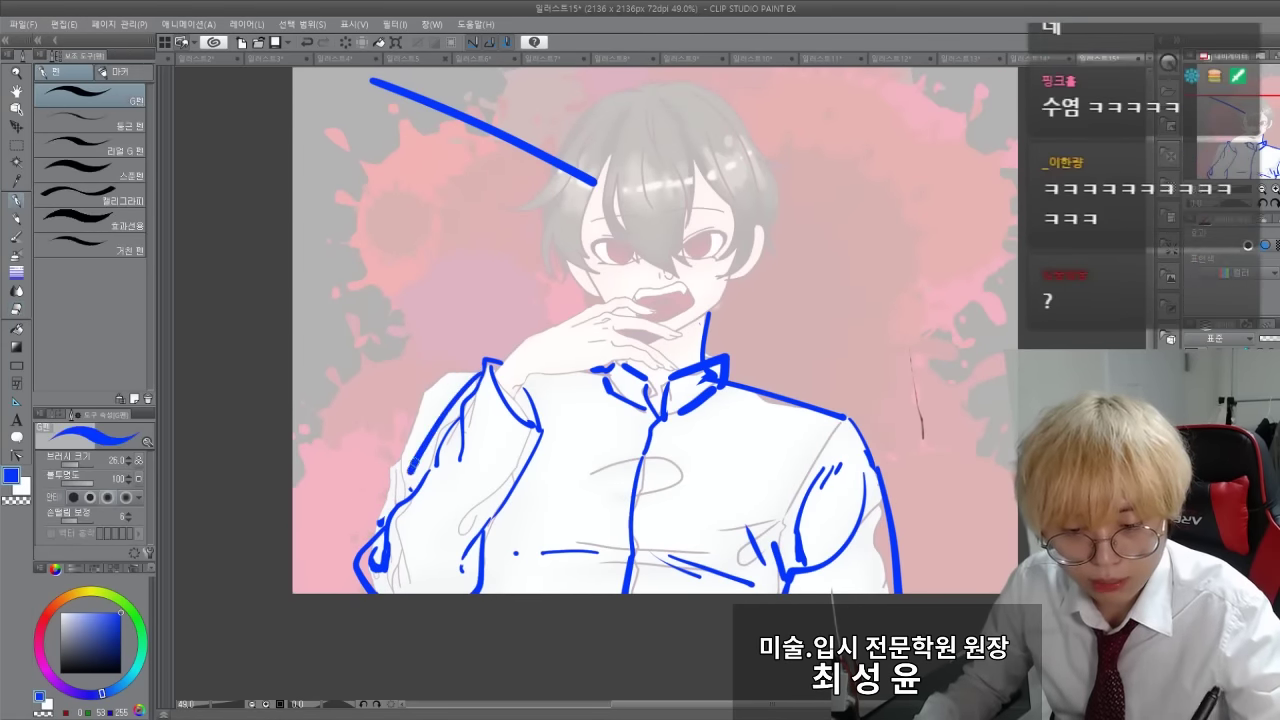
left_click_drag(789, 411, 791, 476)
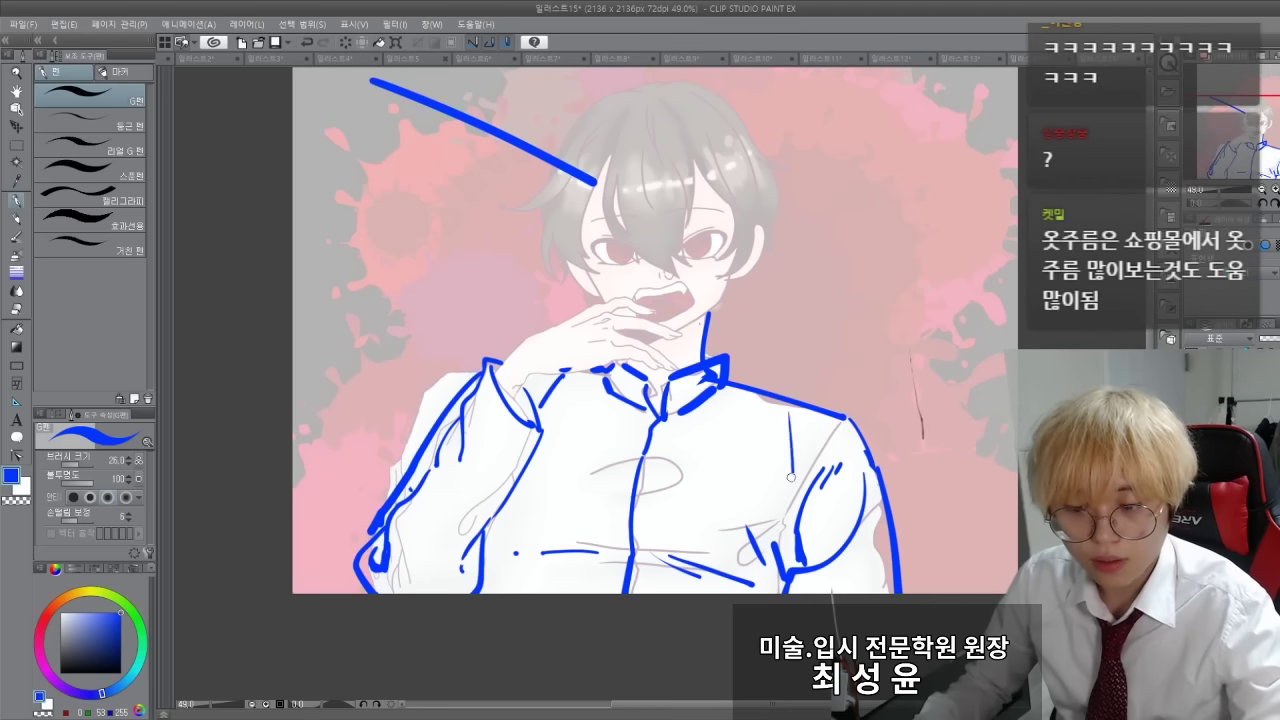
View the whole illustration of the two girls singing in the rain
scroll(411, 395, "down", 2)
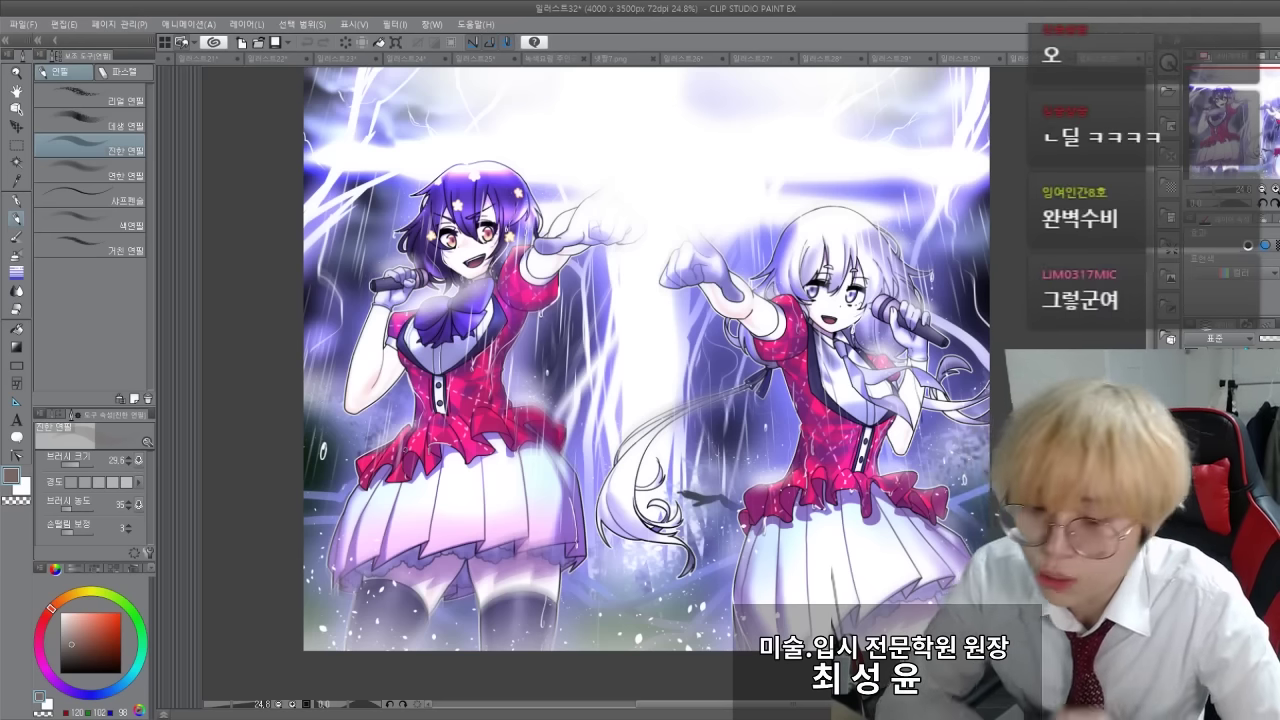
scroll(443, 382, "down", 2)
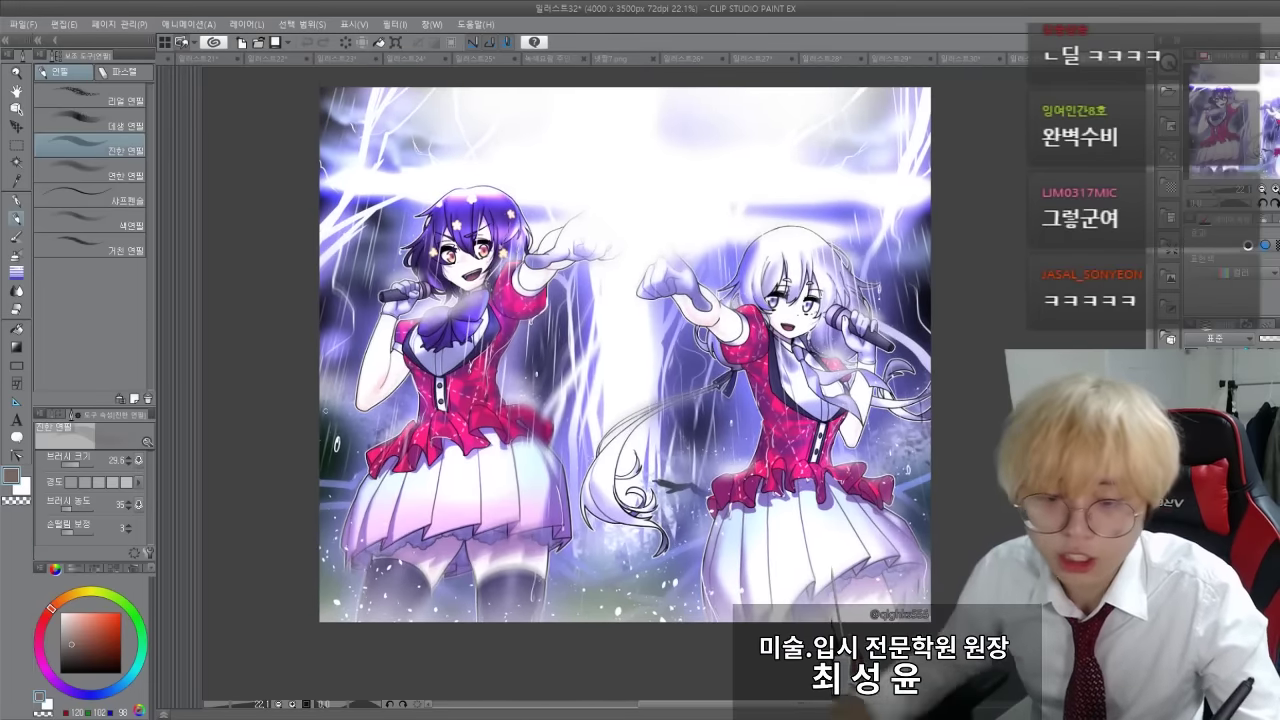
left_click_drag(259, 399, 287, 437)
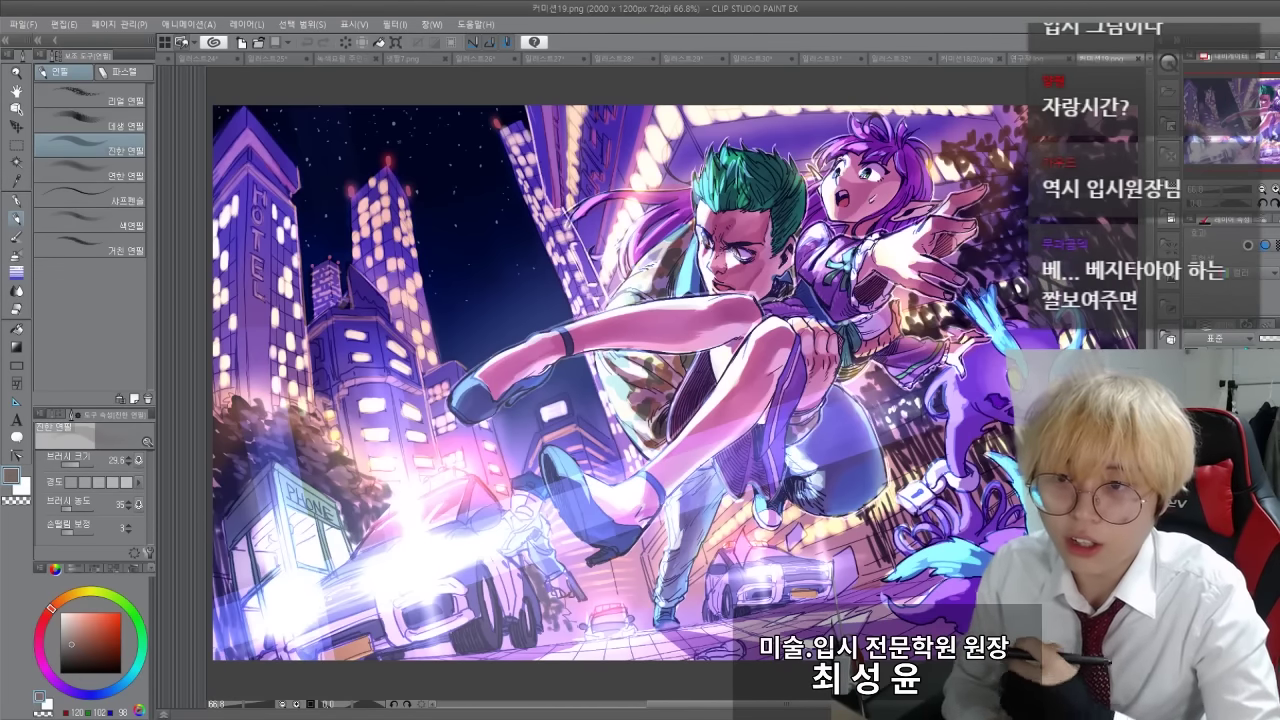
Examine the outstretched leg's shading in the painting 커미션19.png, drawing faint guide strokes over it and undoing them
scroll(690, 368, "up", 2)
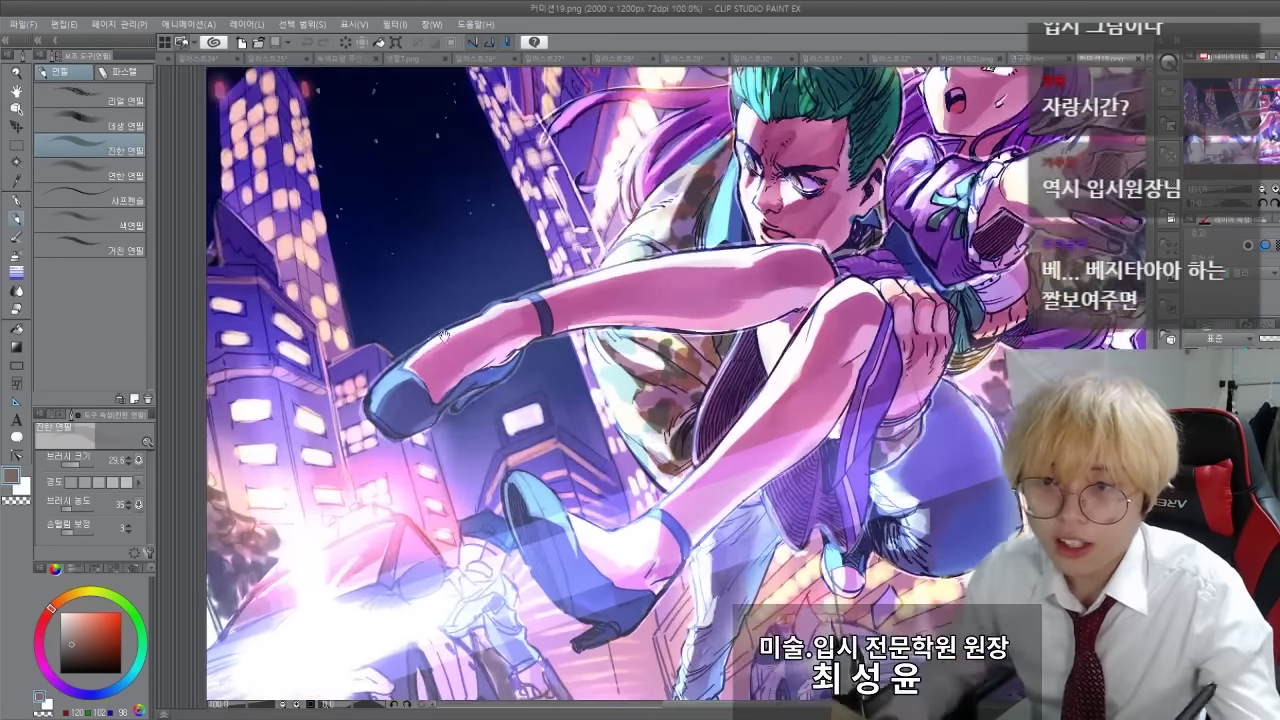
left_click_drag(620, 340, 612, 416)
scroll(610, 413, "up", 3)
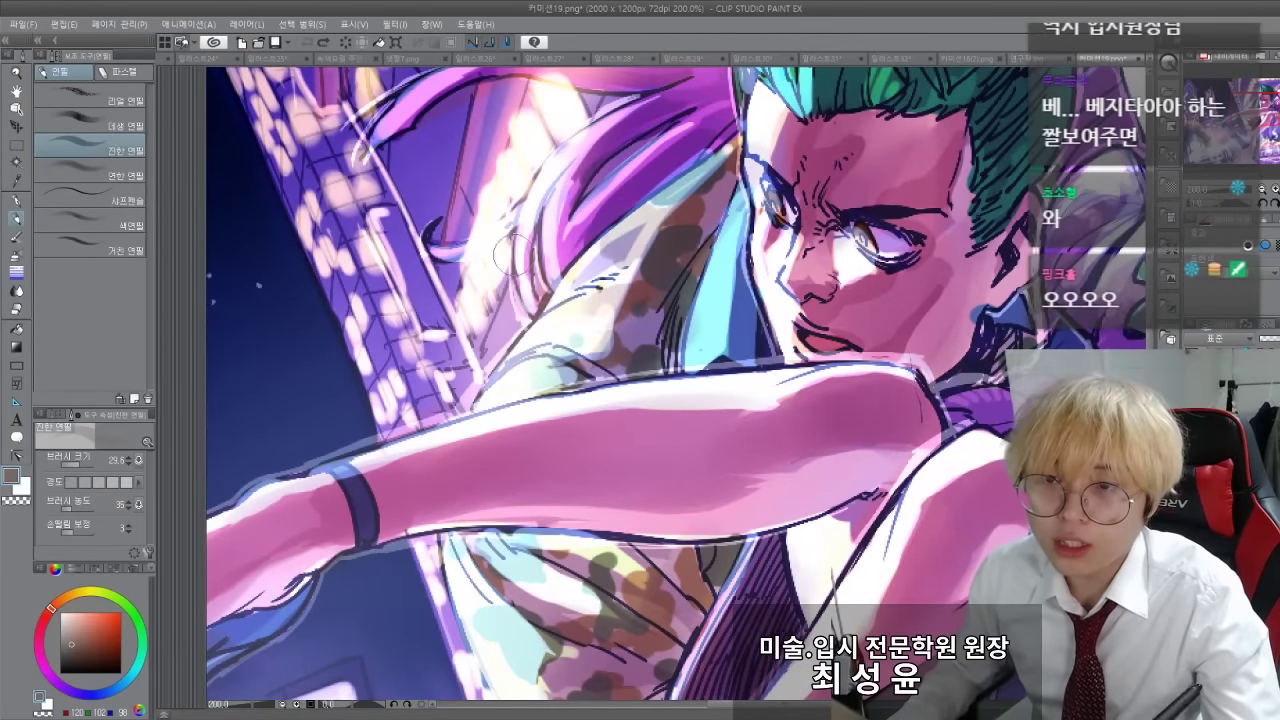
left_click_drag(489, 382, 365, 296)
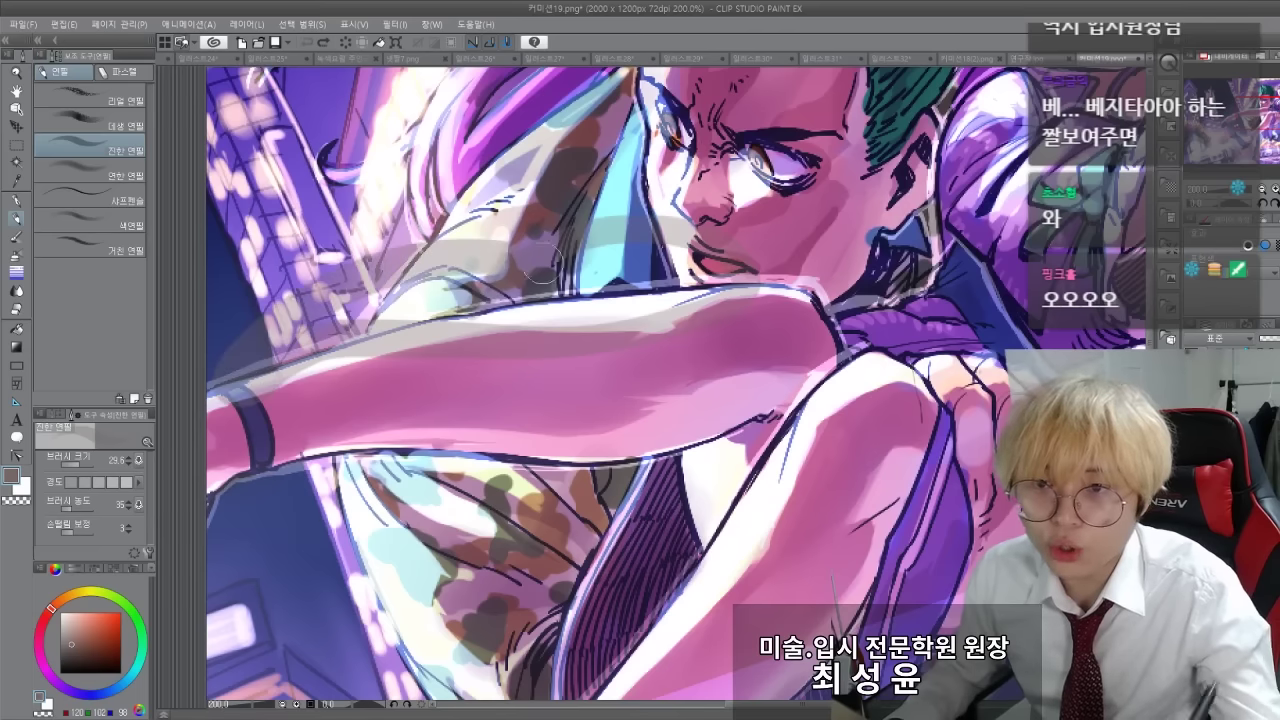
left_click_drag(390, 413, 415, 233)
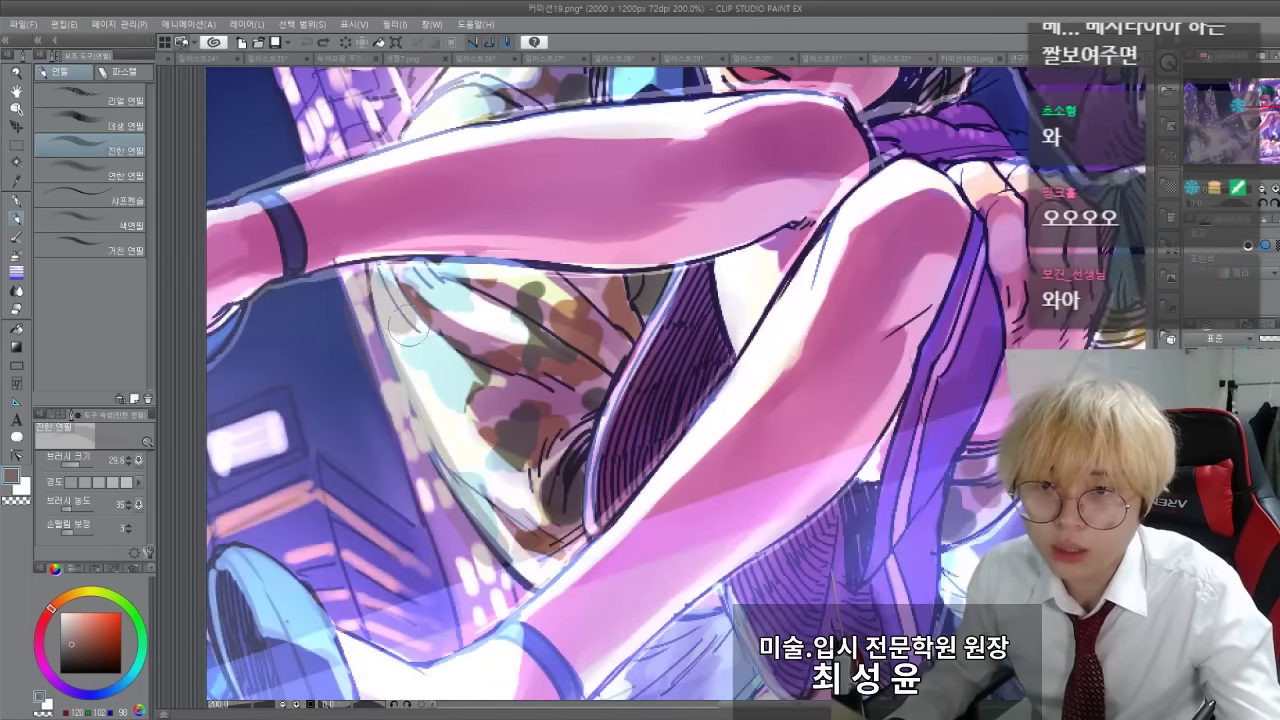
key("ctrl+z")
left_click_drag(622, 448, 742, 226)
key("ctrl+z")
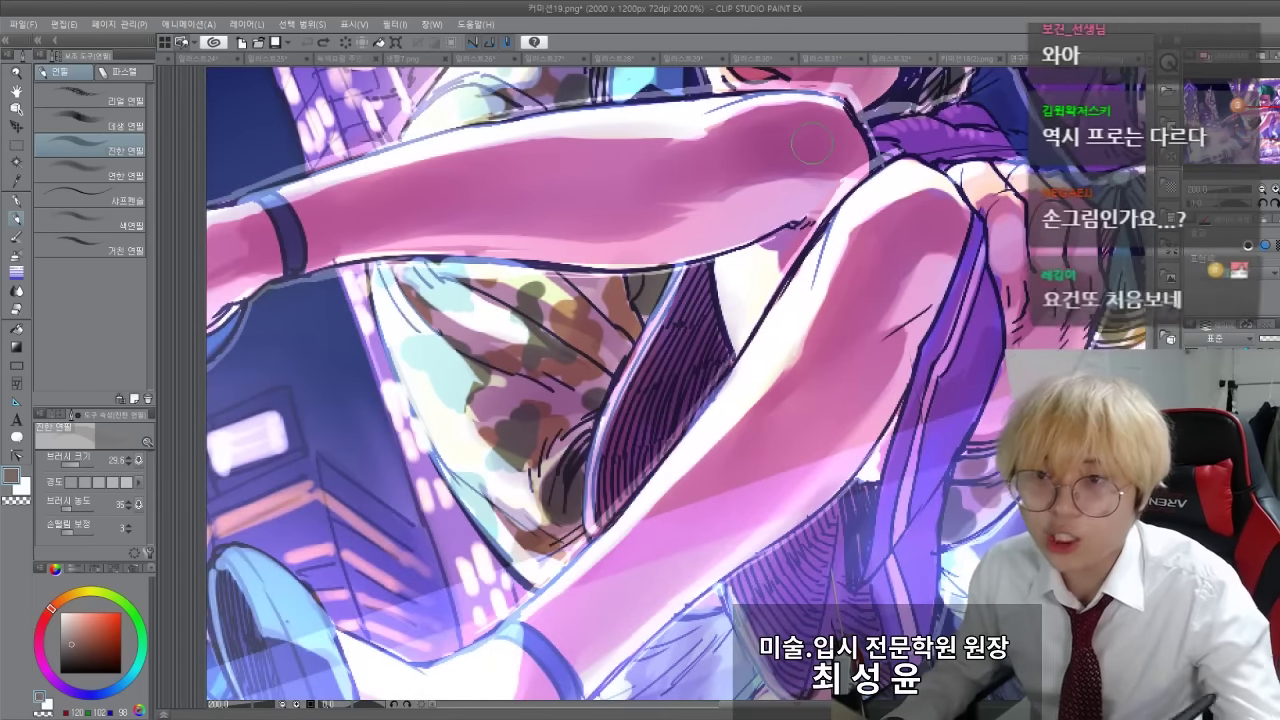
Examine the light and shadow on the bent knee, gripping hand, camouflage clothing and shoes in the night-city painting
left_click_drag(378, 423, 400, 381)
left_click_drag(566, 416, 400, 518)
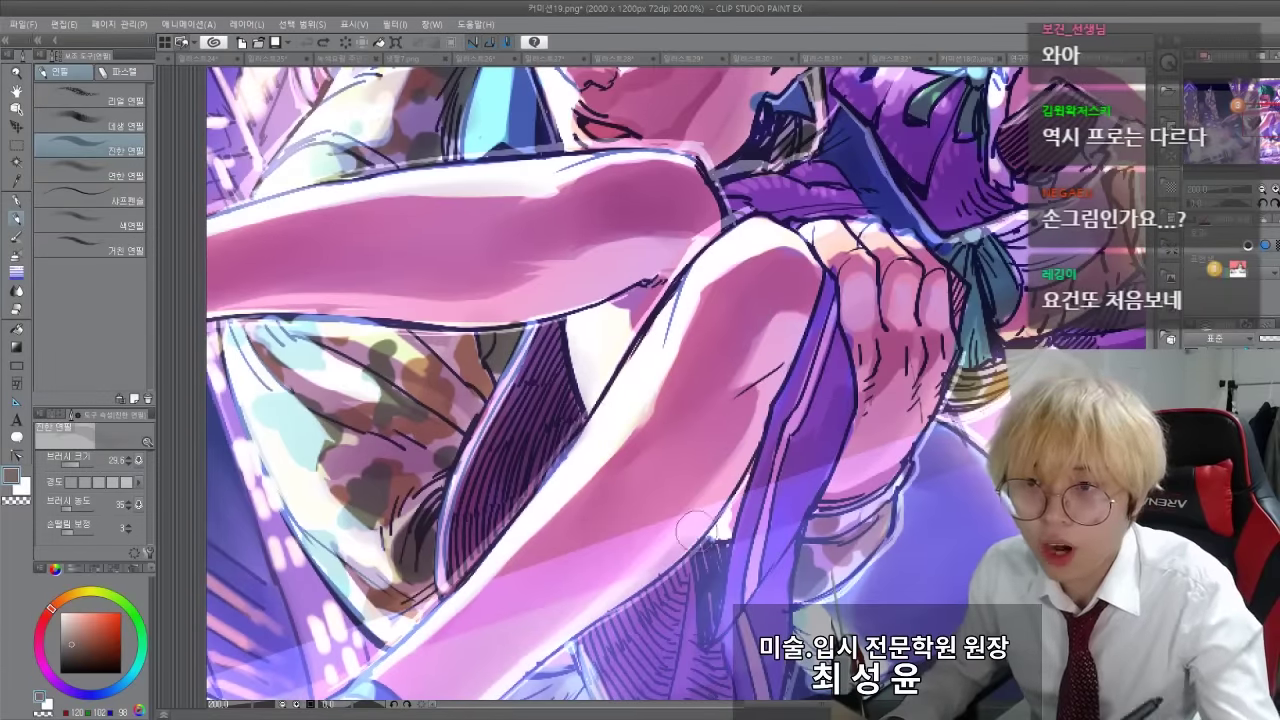
left_click_drag(513, 426, 508, 511)
left_click_drag(483, 345, 351, 637)
left_click_drag(480, 376, 380, 301)
left_click_drag(215, 680, 691, 170)
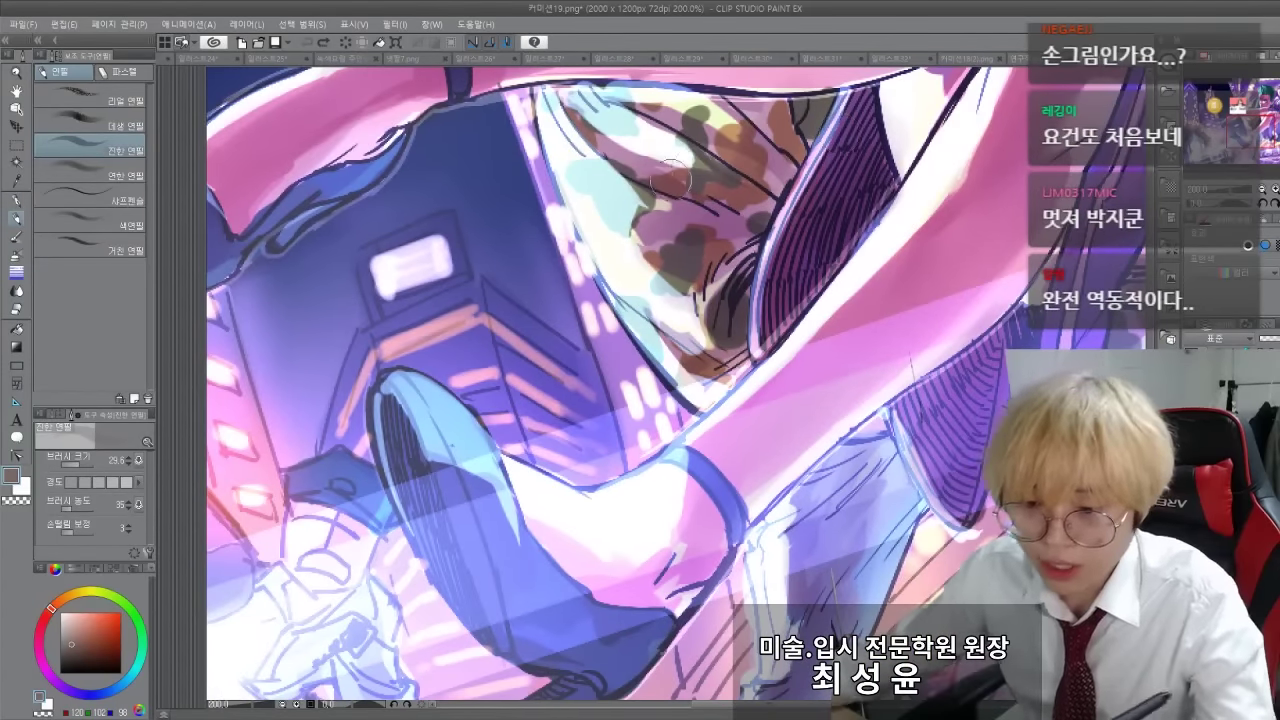
scroll(552, 326, "down", 1)
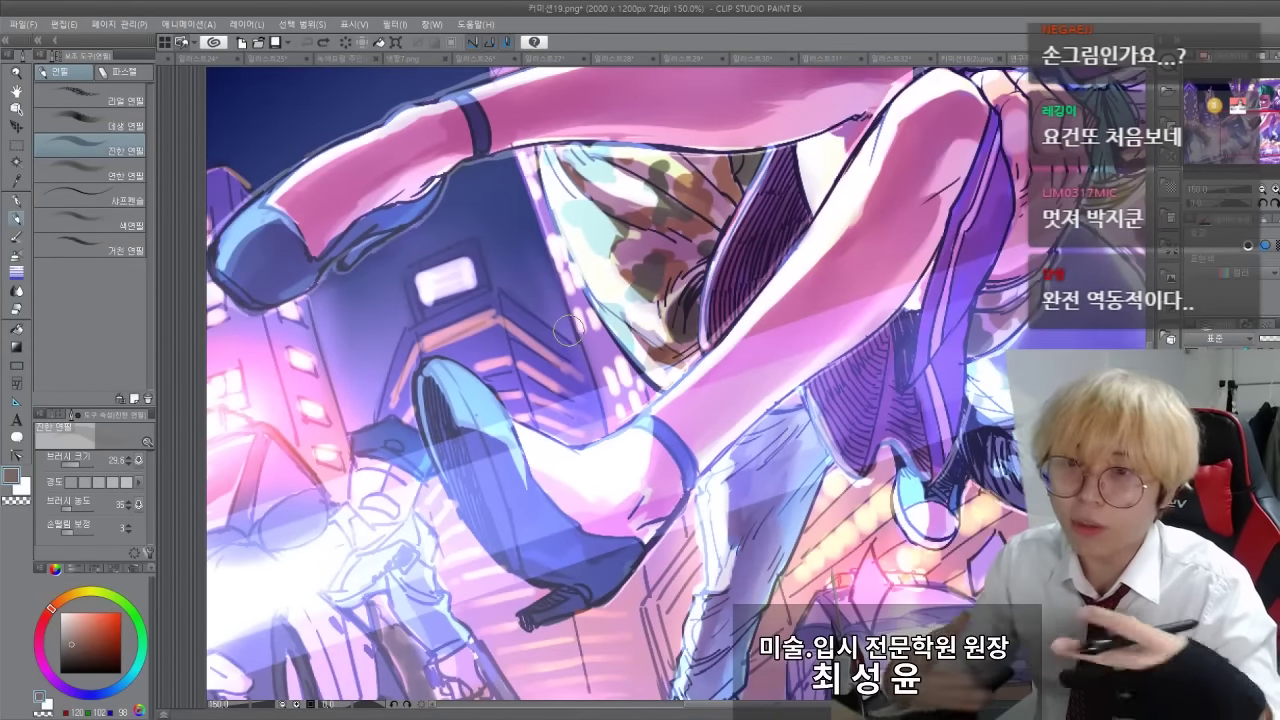
left_click_drag(575, 90, 470, 452)
scroll(470, 452, "down", 1)
left_click_drag(880, 280, 851, 197)
Return to the illustration of the two singing girls and set up the round pen at size 36.5 with a greyish blue
left_click(893, 59)
scroll(424, 277, "up", 2)
key("p")
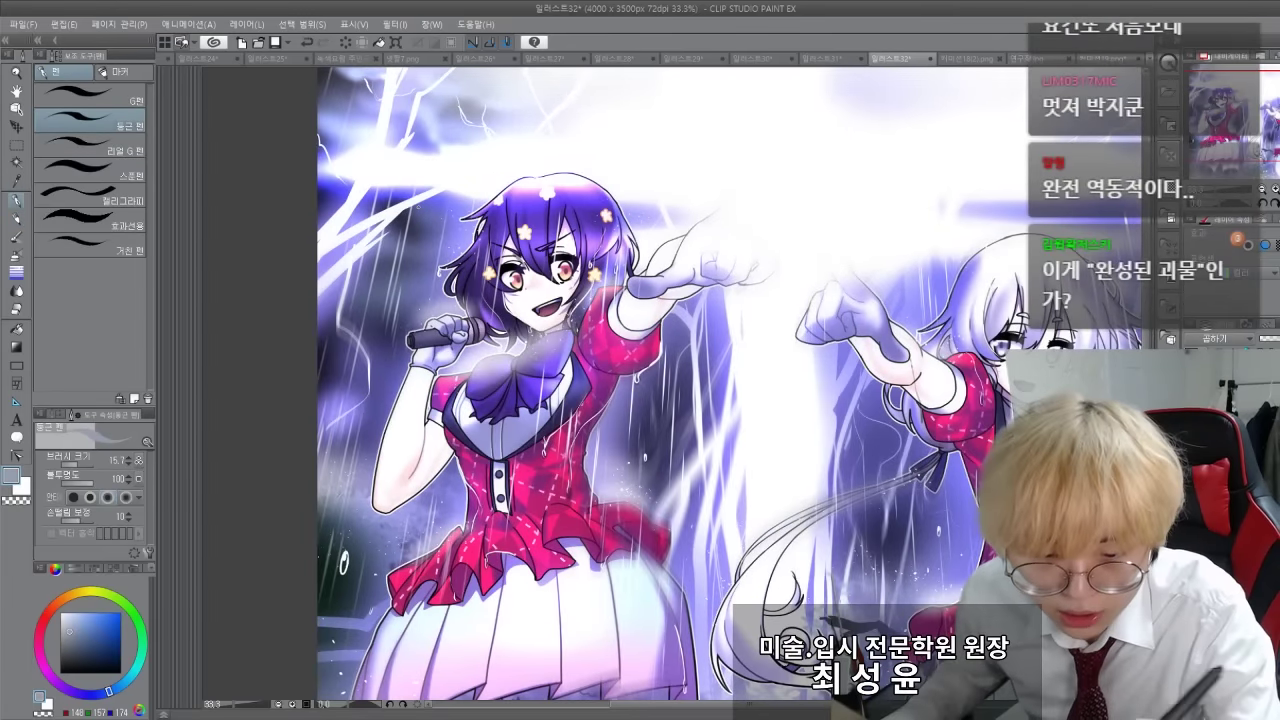
left_click(72, 635)
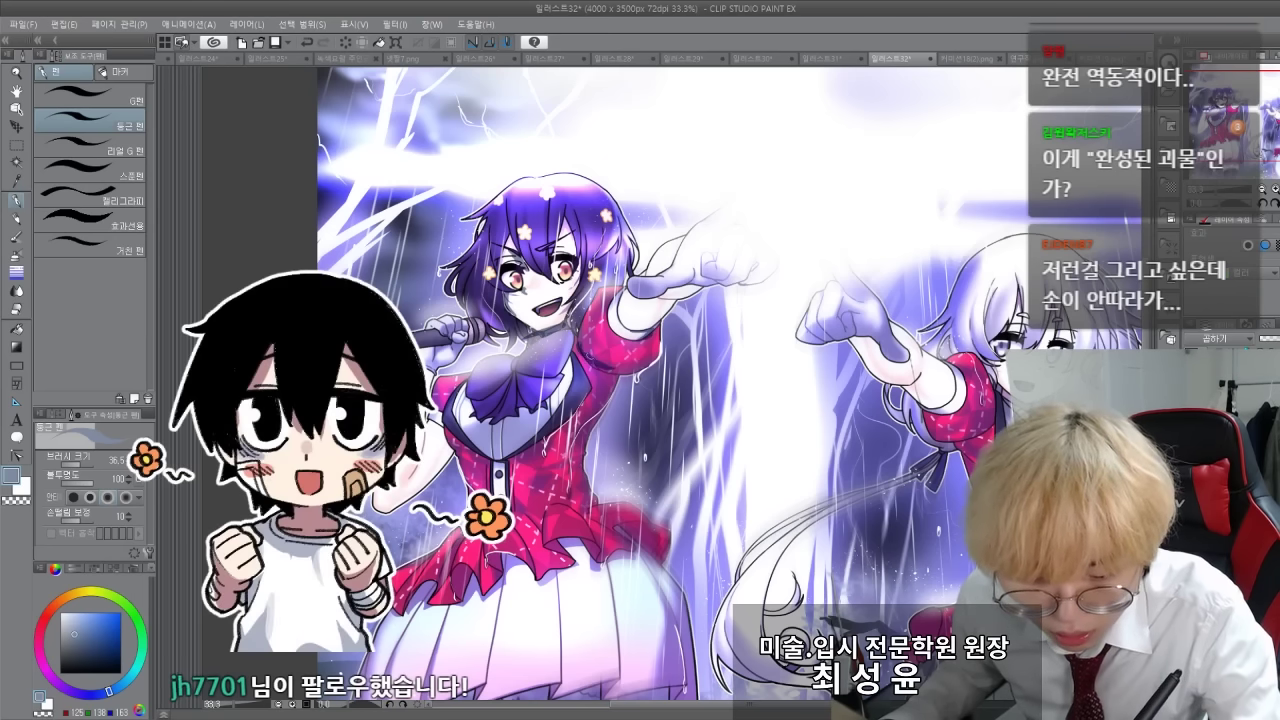
left_click_drag(514, 328, 522, 232)
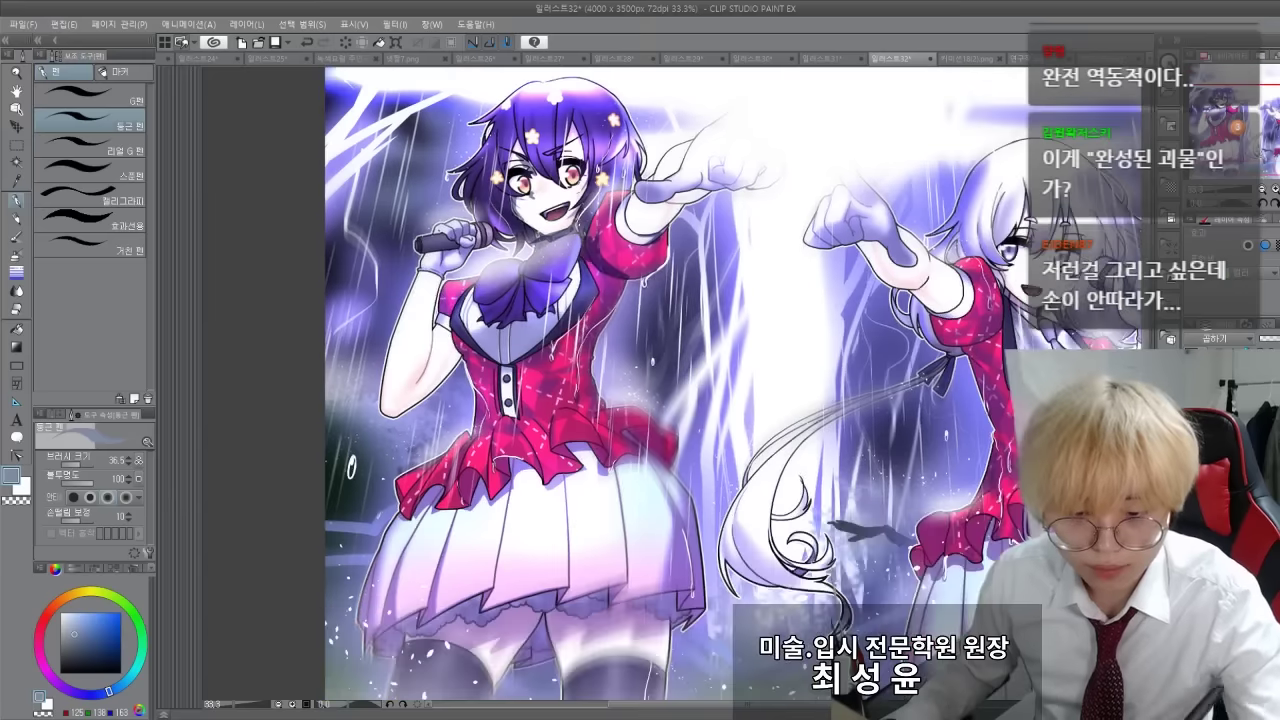
key("g")
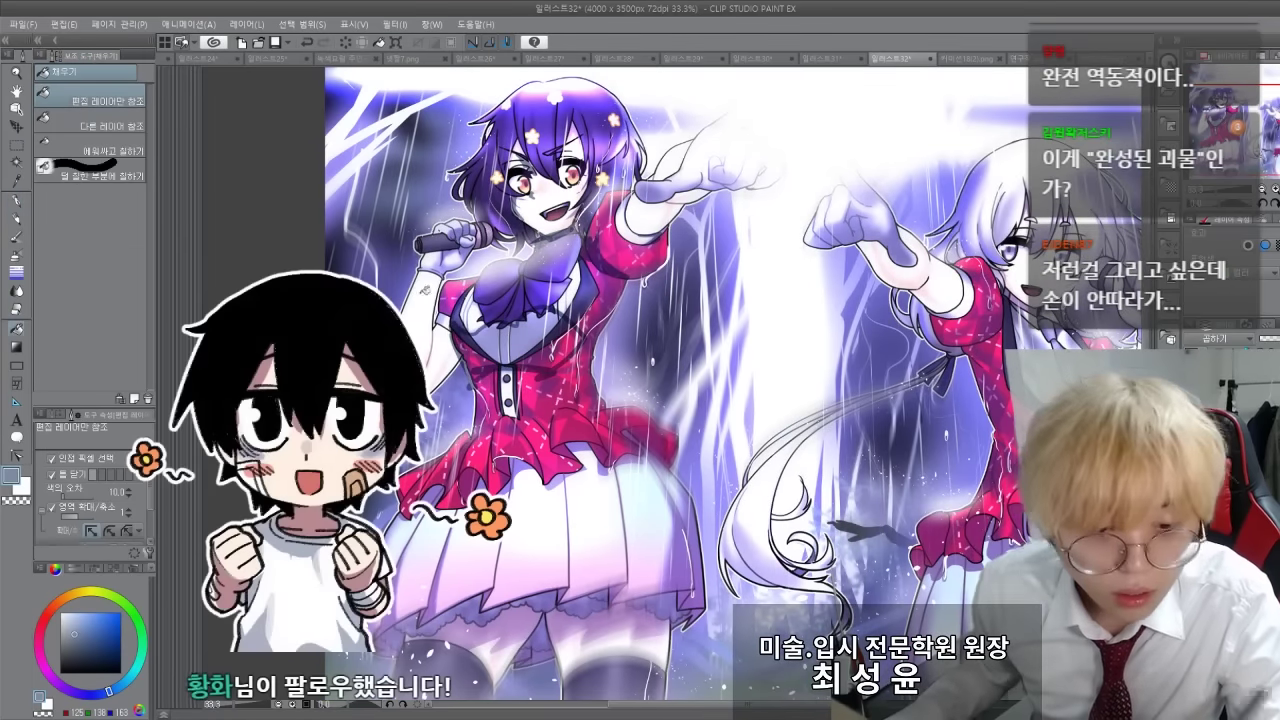
key("ctrl+z")
key("p")
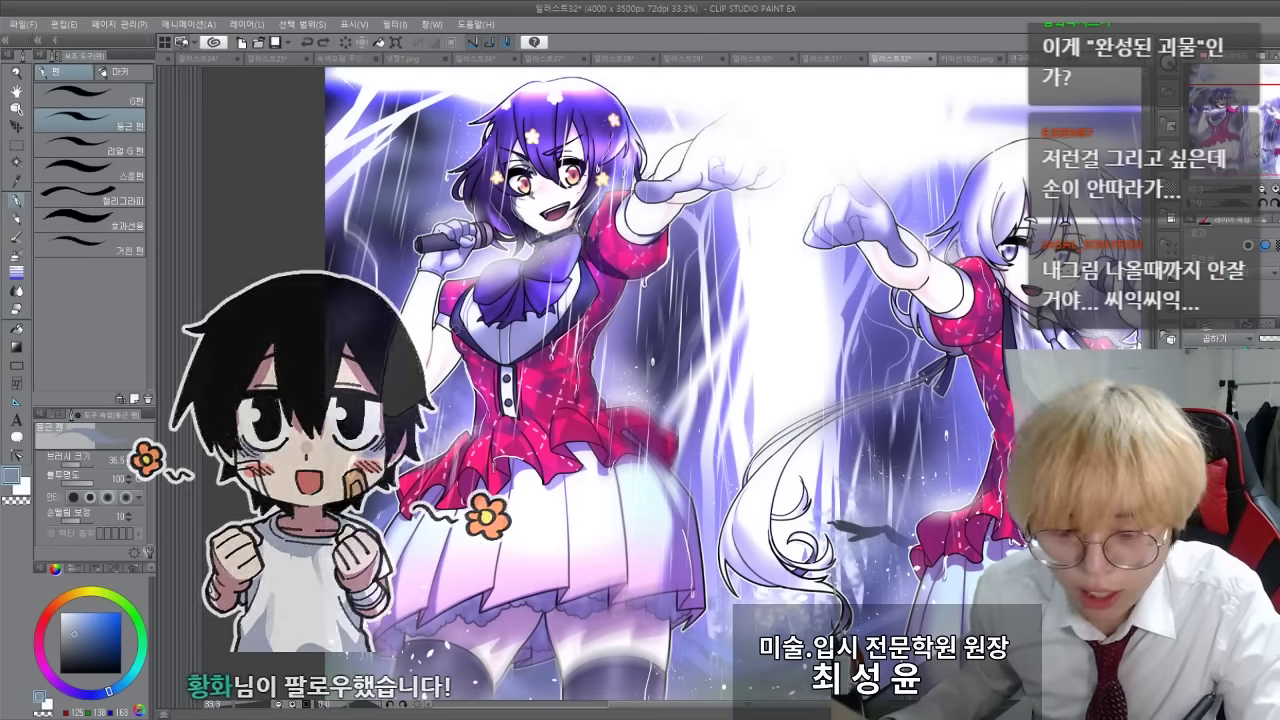
Paint and fill greyish-blue Multiply shadows on the purple-haired girl's shirt and on her skirt just below the red ruffle
mouse_move(470, 318)
left_mouse_down()
mouse_move(482, 388)
mouse_move(458, 326)
left_mouse_up()
key("g")
left_click(490, 345)
key("p")
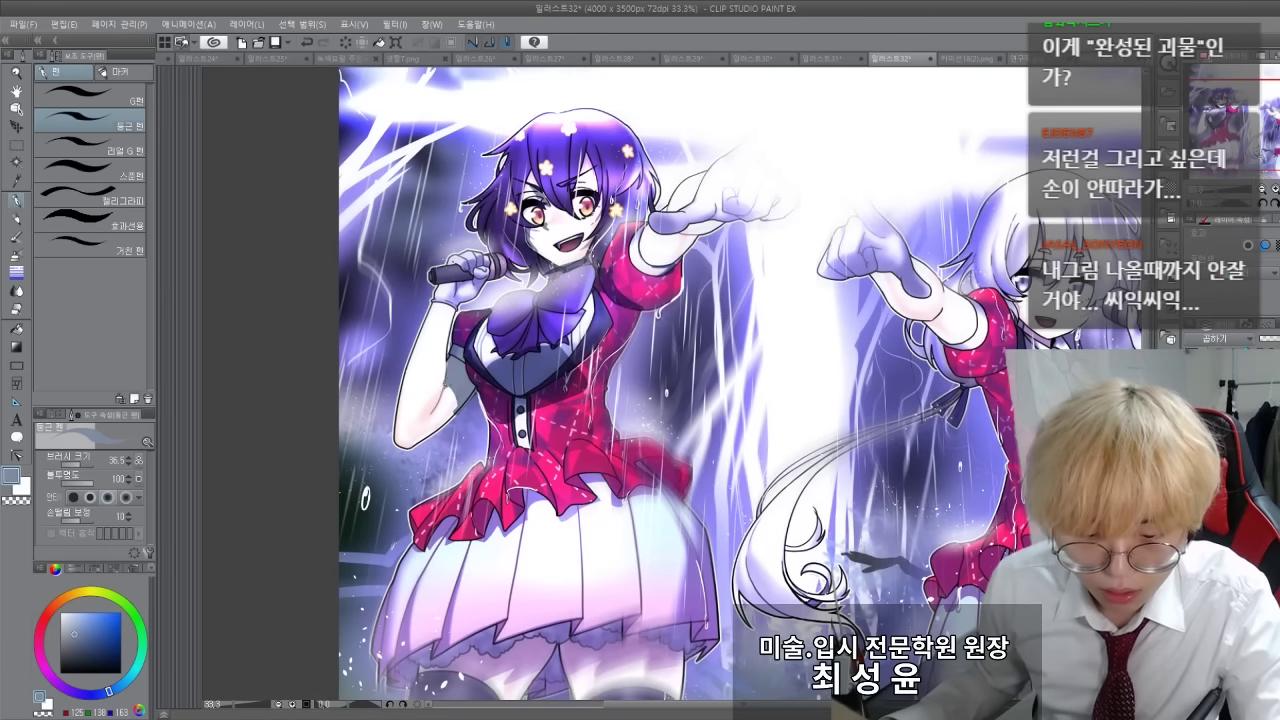
left_click_drag(253, 406, 258, 335)
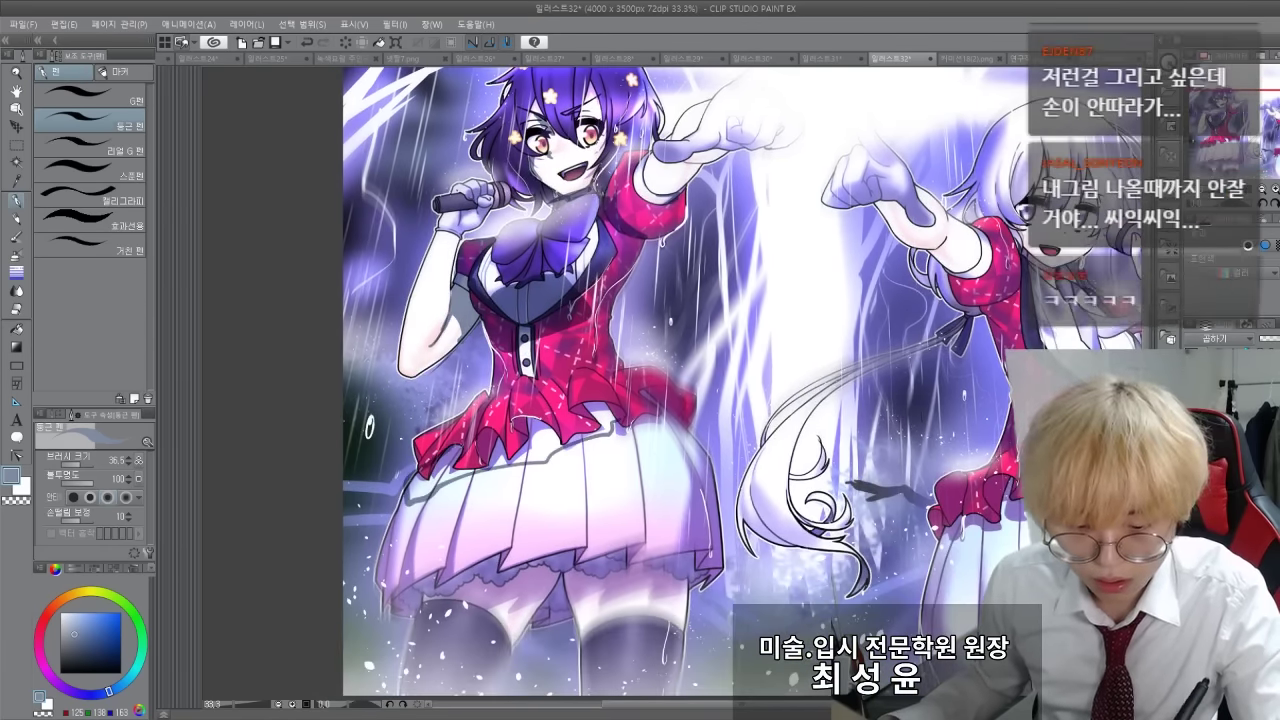
left_click_drag(500, 560, 521, 479)
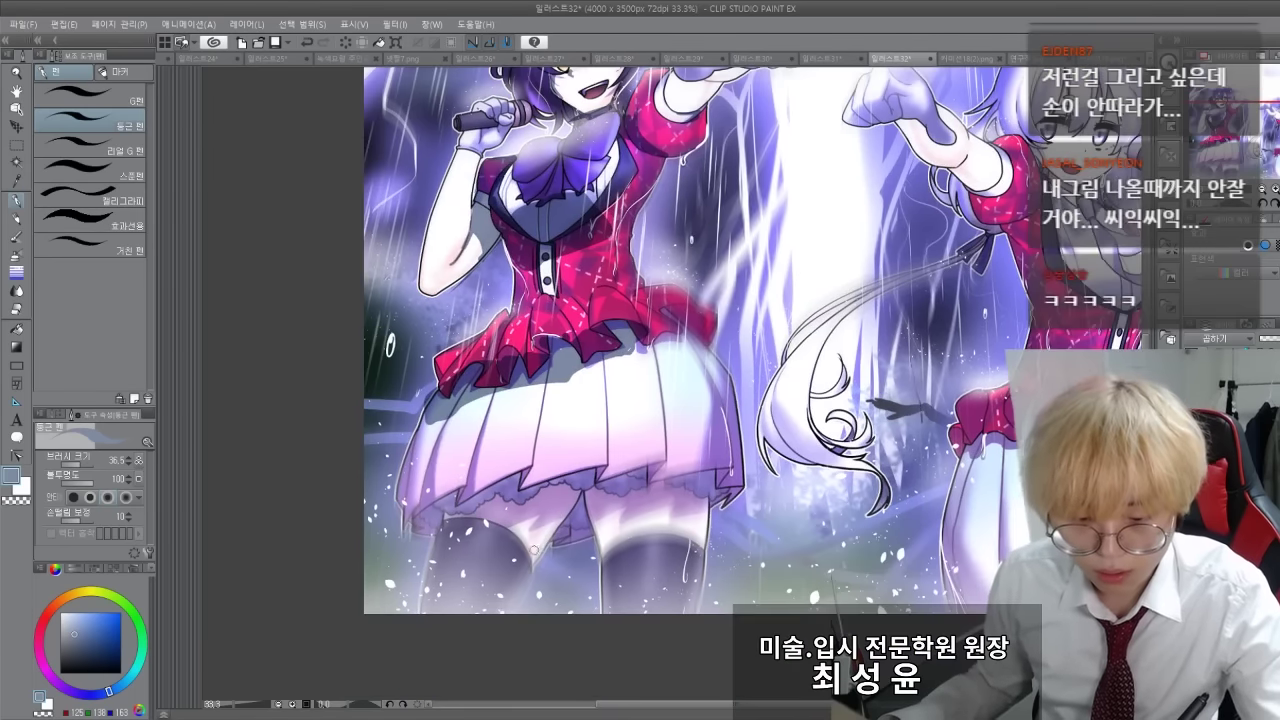
Outline shadow areas across the purple-haired girl's thighs below the skirt hem and fill them with greyish blue
mouse_move(428, 580)
left_mouse_down()
mouse_move(470, 500)
mouse_move(588, 485)
left_mouse_up()
key("g")
left_click(510, 525)
key("p")
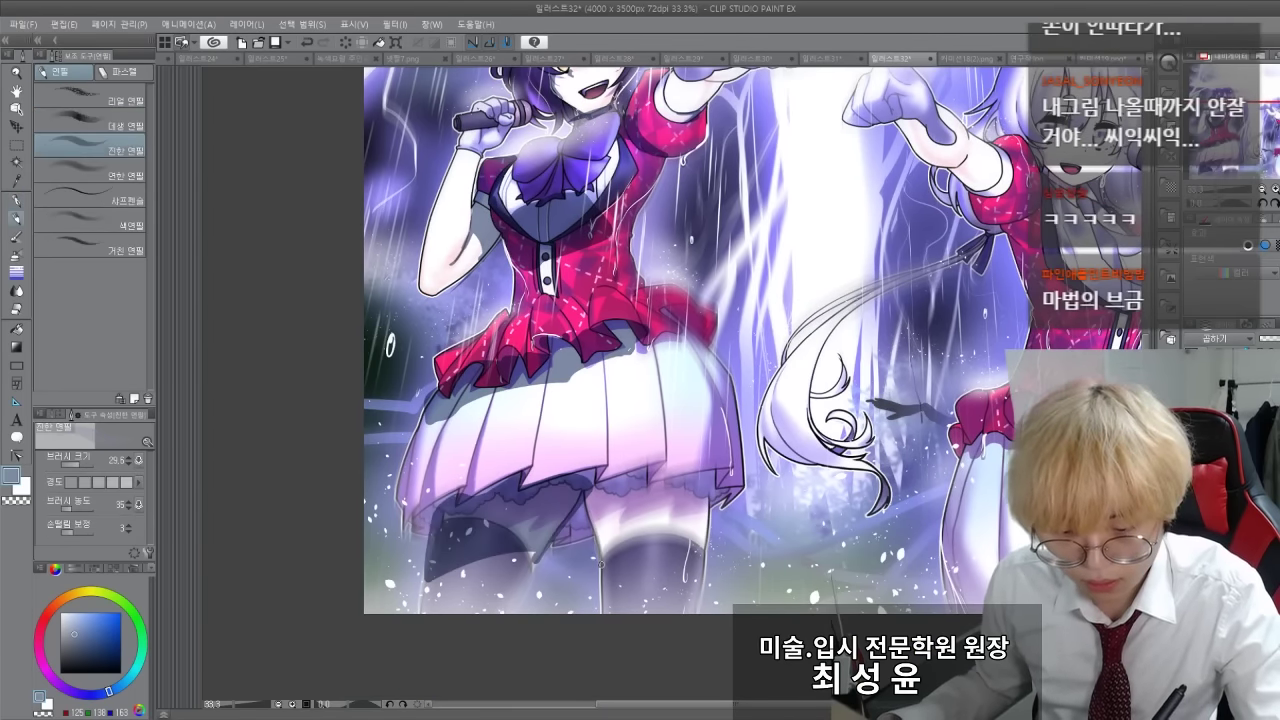
key("g")
left_click(640, 515)
key("p")
Add greyish-blue shadow strokes along the pleats of the purple-haired girl's skirt, checking them against the whole scene
left_click_drag(315, 426, 298, 448)
scroll(428, 459, "down", 1)
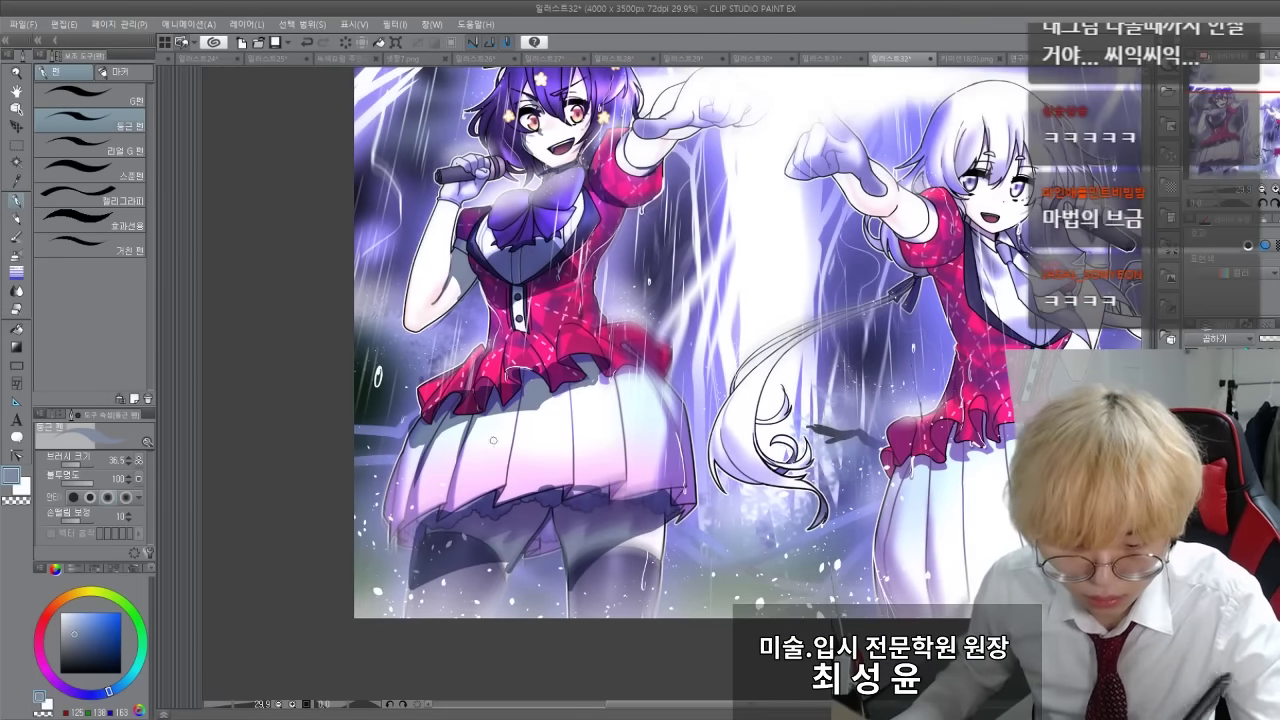
scroll(397, 637, "up", 2)
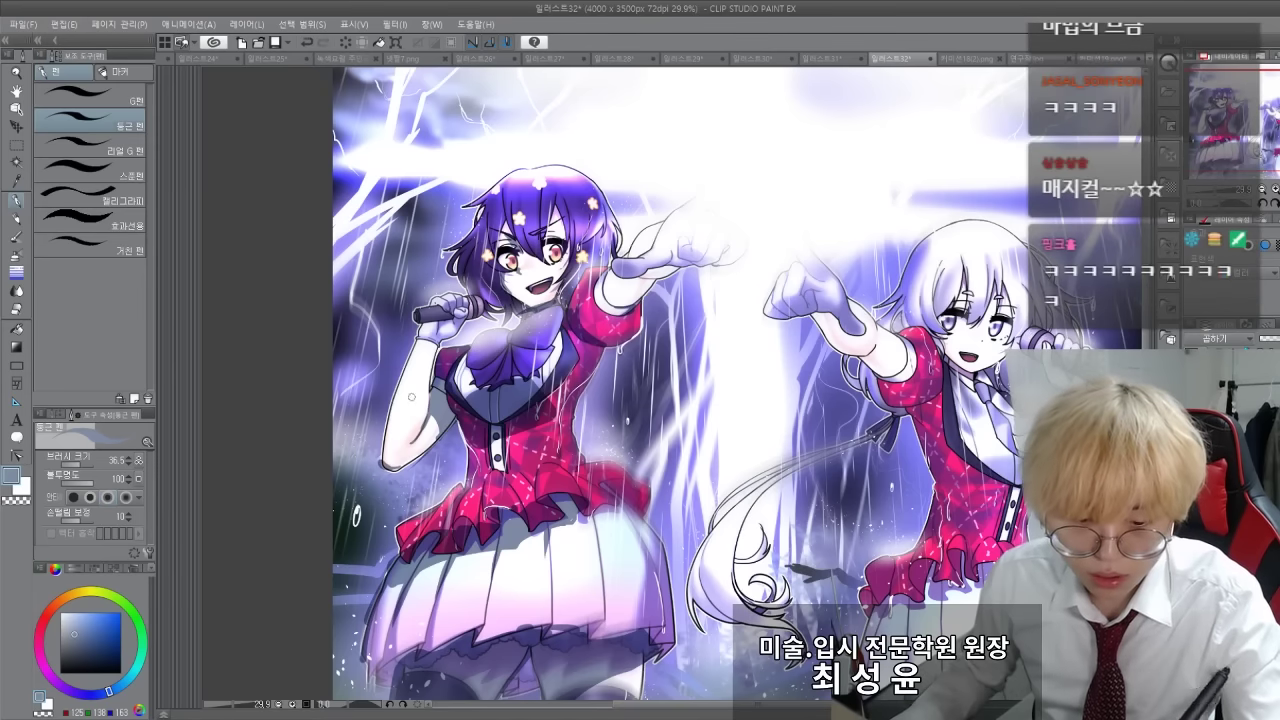
left_click_drag(439, 320, 431, 348)
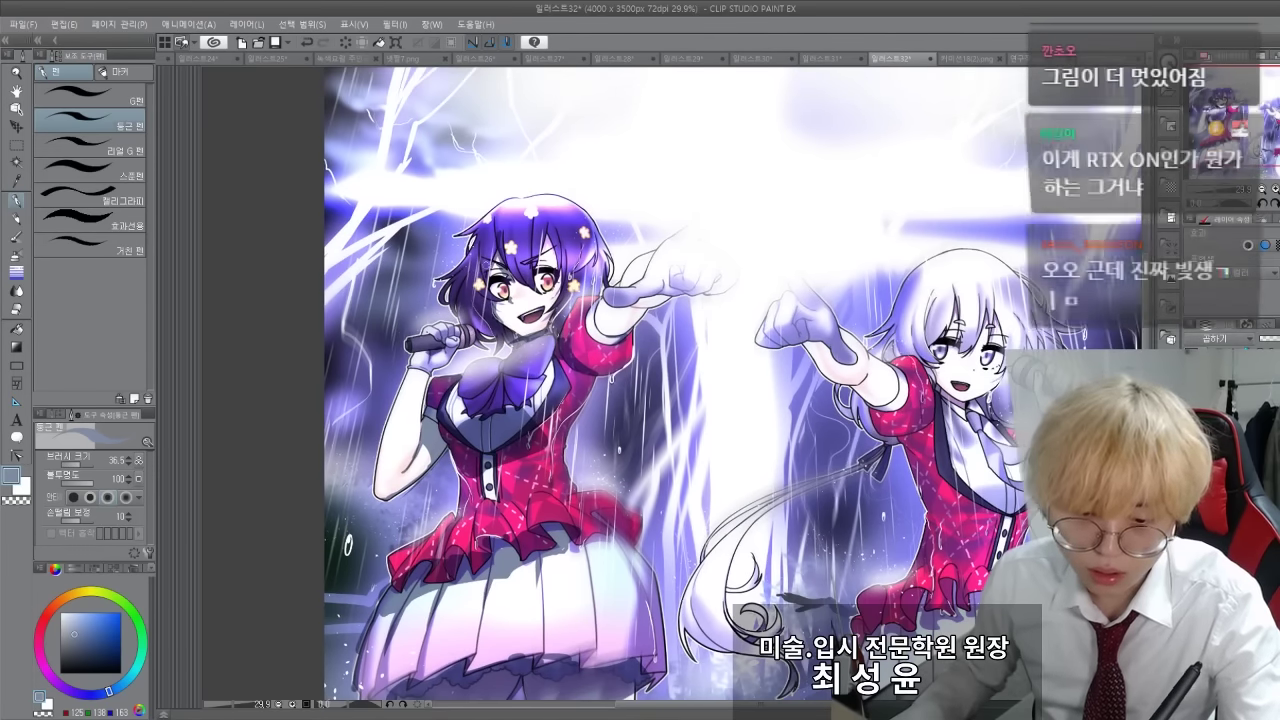
left_click_drag(473, 466, 327, 404)
left_click_drag(825, 278, 784, 260)
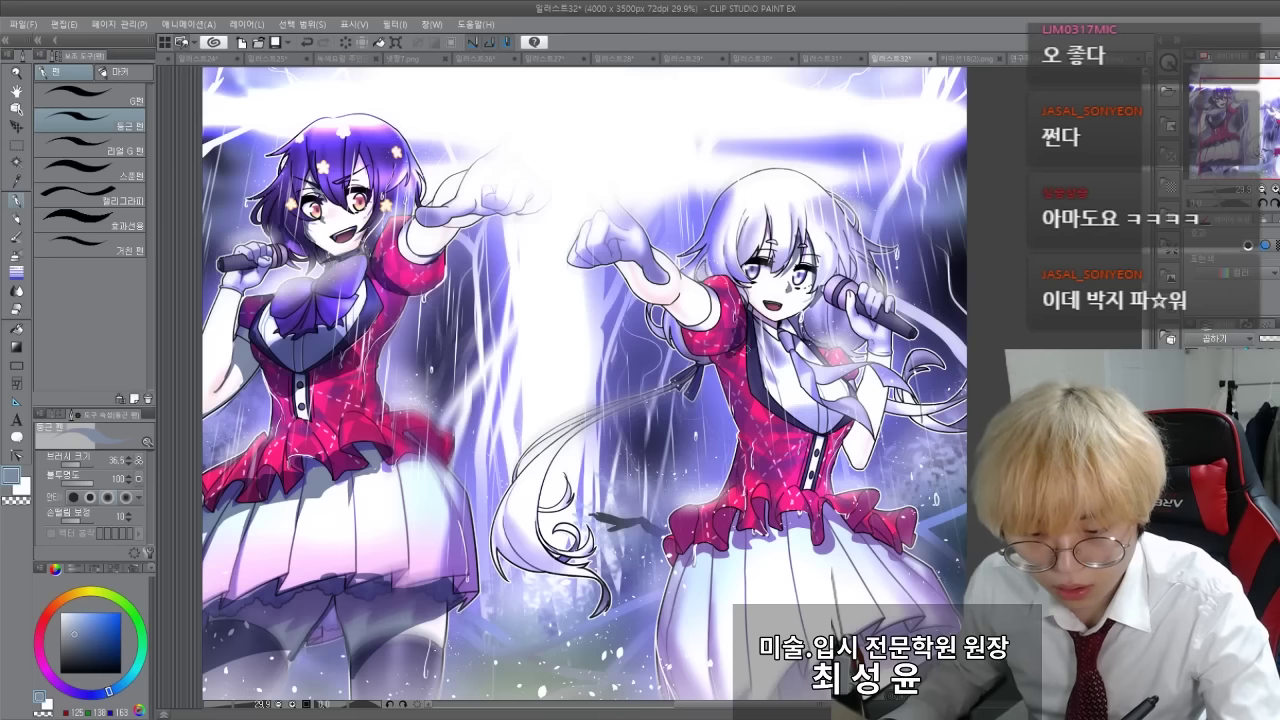
mouse_move(355, 300)
left_mouse_down()
mouse_move(443, 303)
mouse_move(424, 326)
left_mouse_up()
left_click_drag(446, 282, 432, 318)
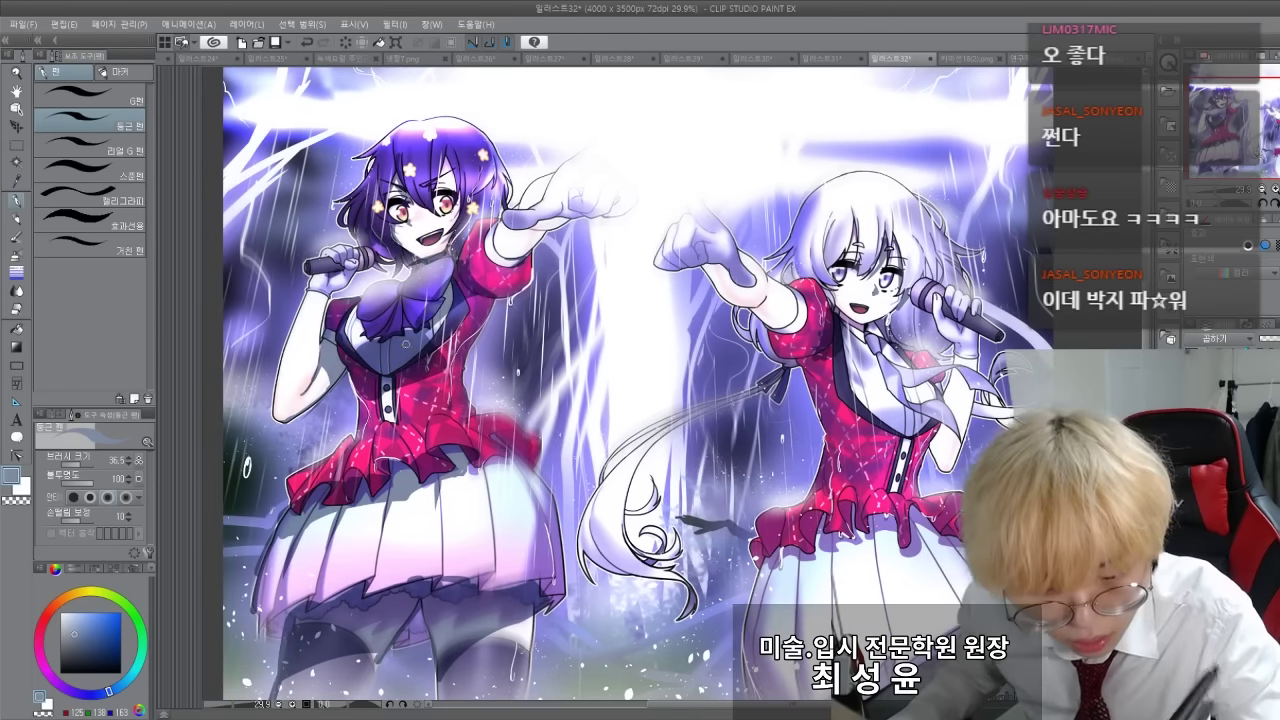
Shade the white-haired girl's shirt, her bent forearm and the top of her skirt beneath the ruffle in greyish blue
mouse_move(833, 325)
left_mouse_down()
mouse_move(773, 319)
mouse_move(806, 372)
mouse_move(880, 405)
left_mouse_up()
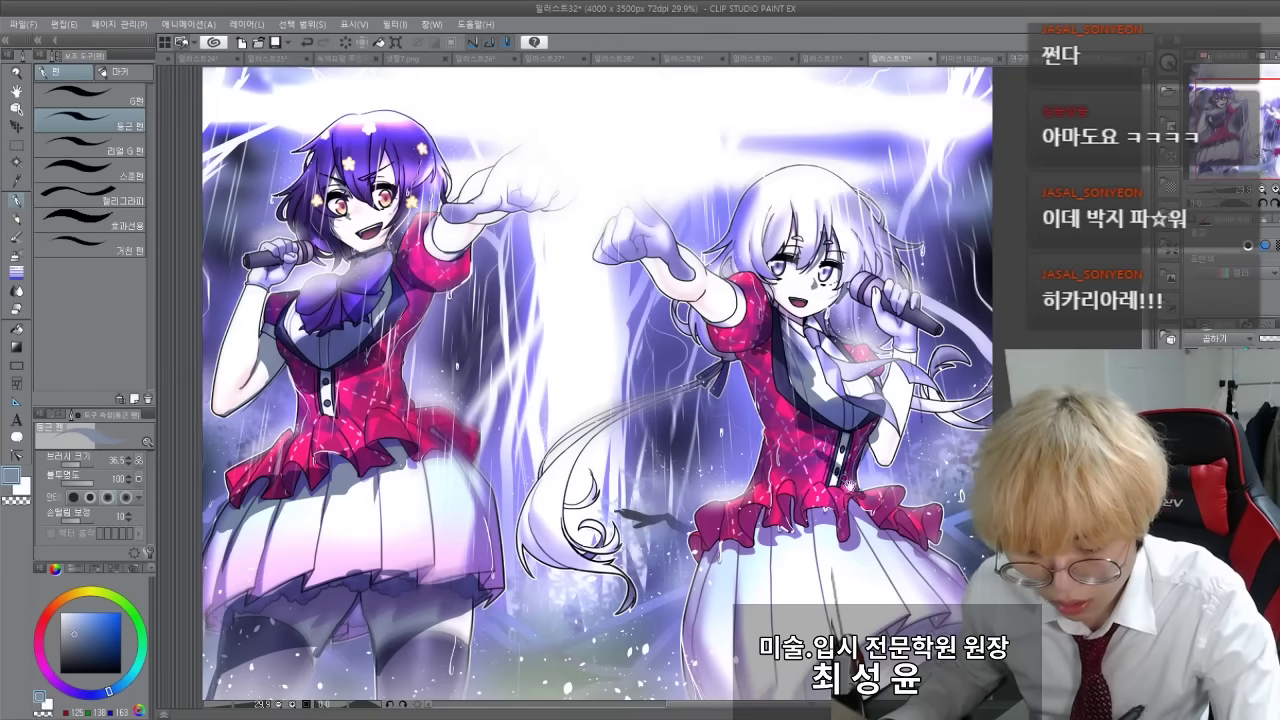
left_click_drag(849, 486, 804, 393)
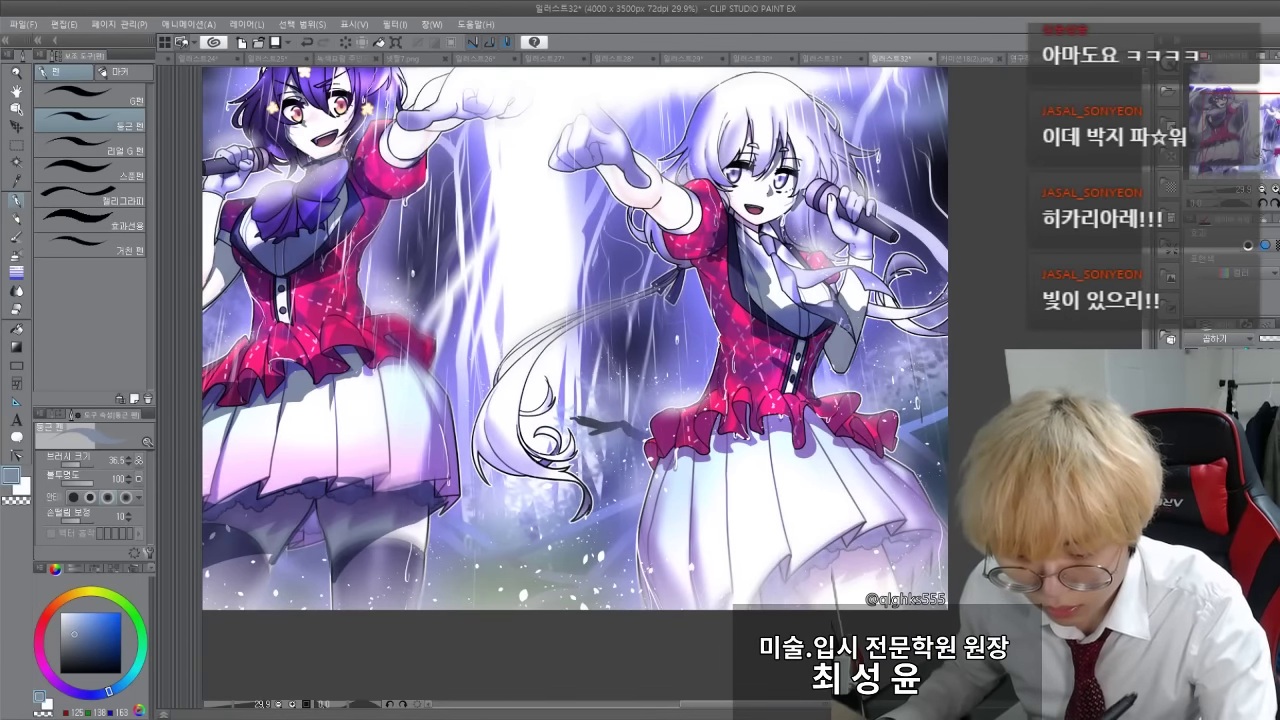
left_click_drag(845, 324, 805, 268)
mouse_move(655, 405)
left_mouse_down()
mouse_move(815, 385)
mouse_move(801, 377)
left_mouse_up()
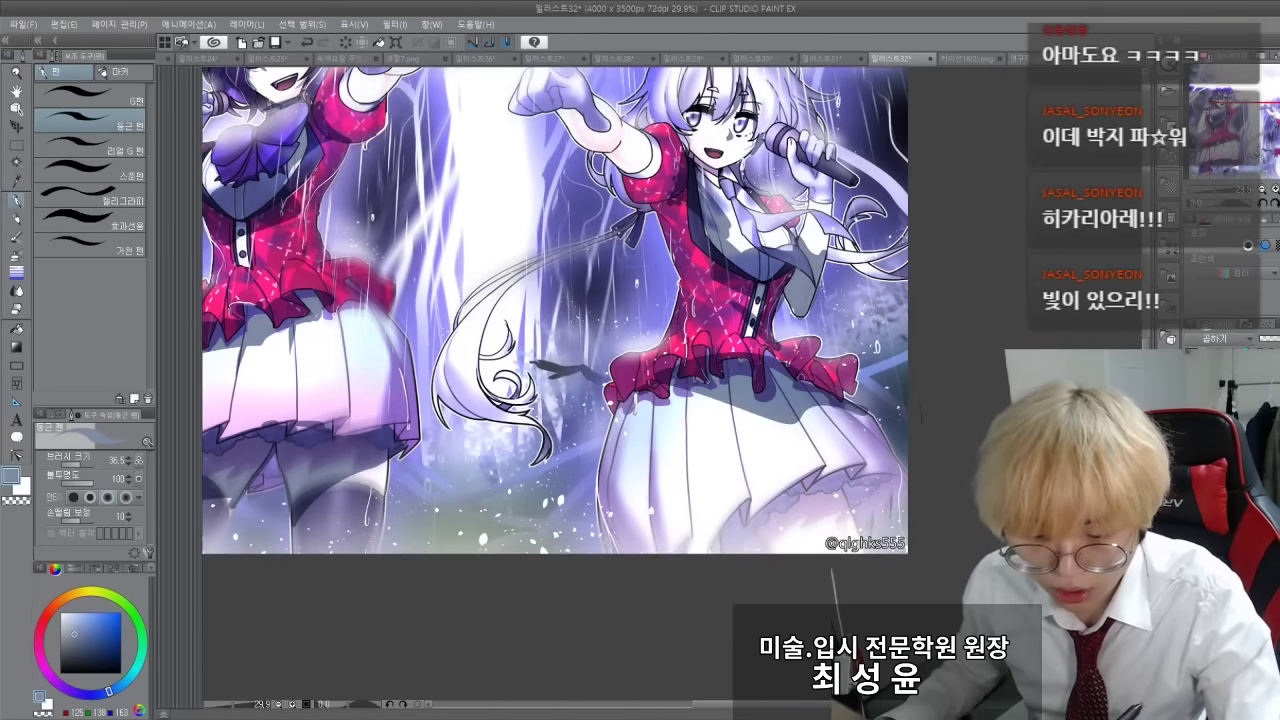
Fill the shadow under the white-haired girl's skirt hem and over her thighs, and check both figures together
key("g")
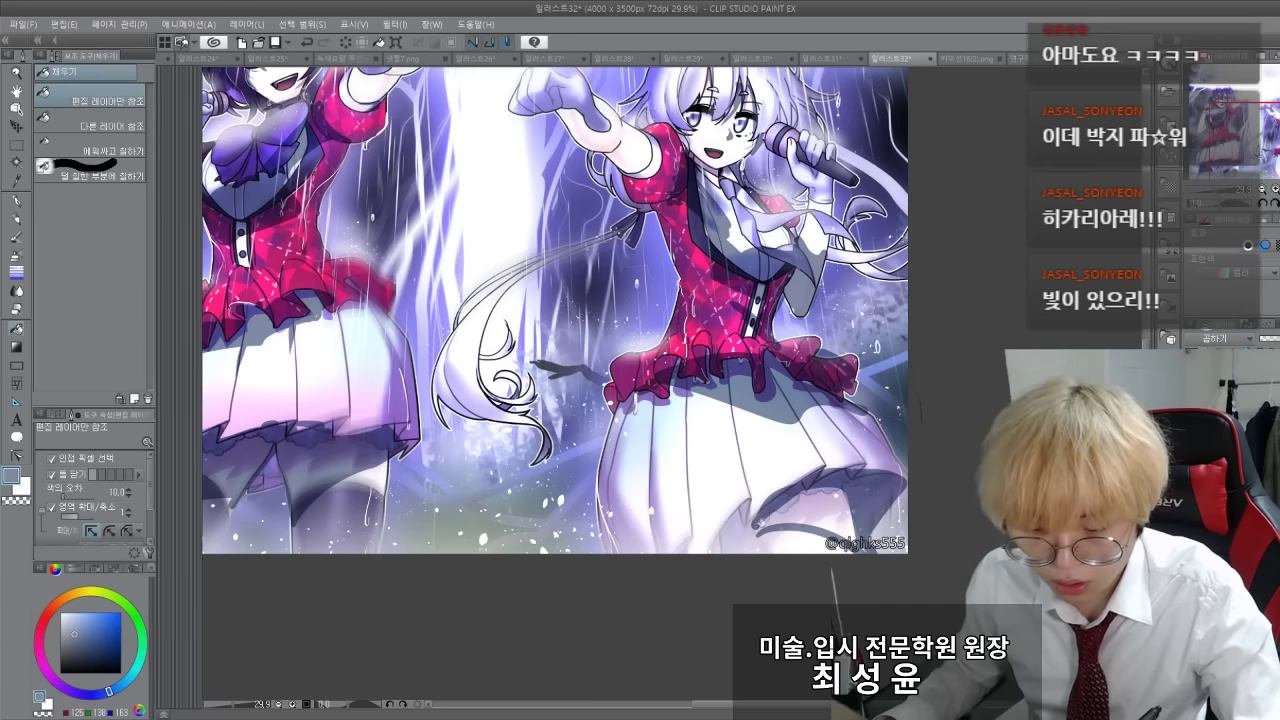
key("p")
key("g")
key("p")
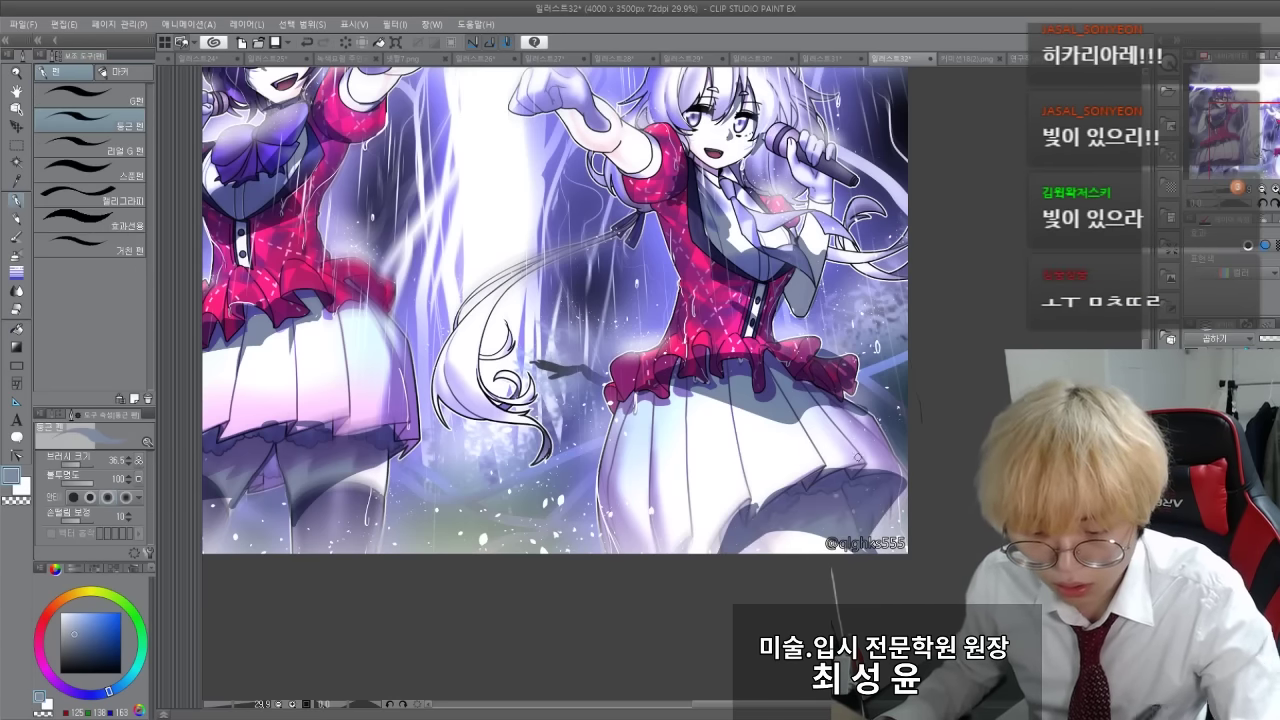
left_click_drag(890, 456, 838, 399)
left_click_drag(560, 350, 604, 446)
key("ctrl+minus")
left_click_drag(560, 380, 620, 415)
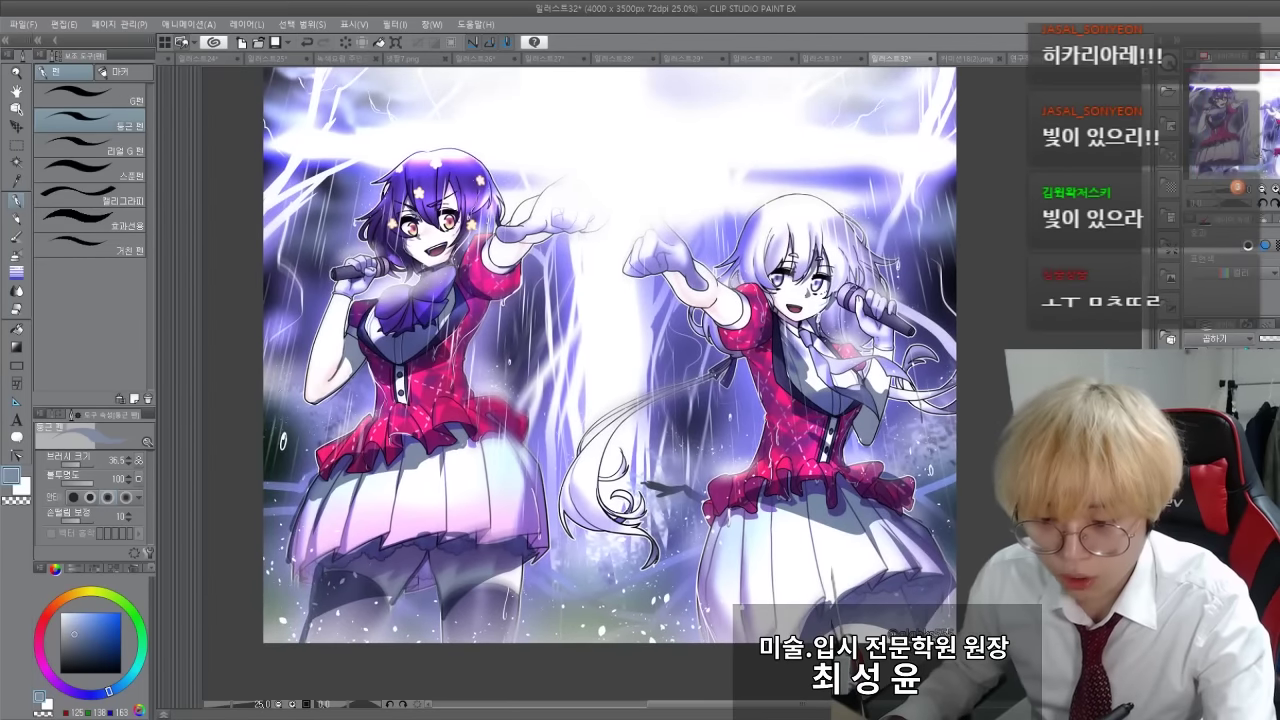
Switch to the Screen layer with a light blue and paint light along the purple-haired girl's hair facing the glow
left_click_drag(473, 213, 533, 267)
scroll(425, 290, "up", 1)
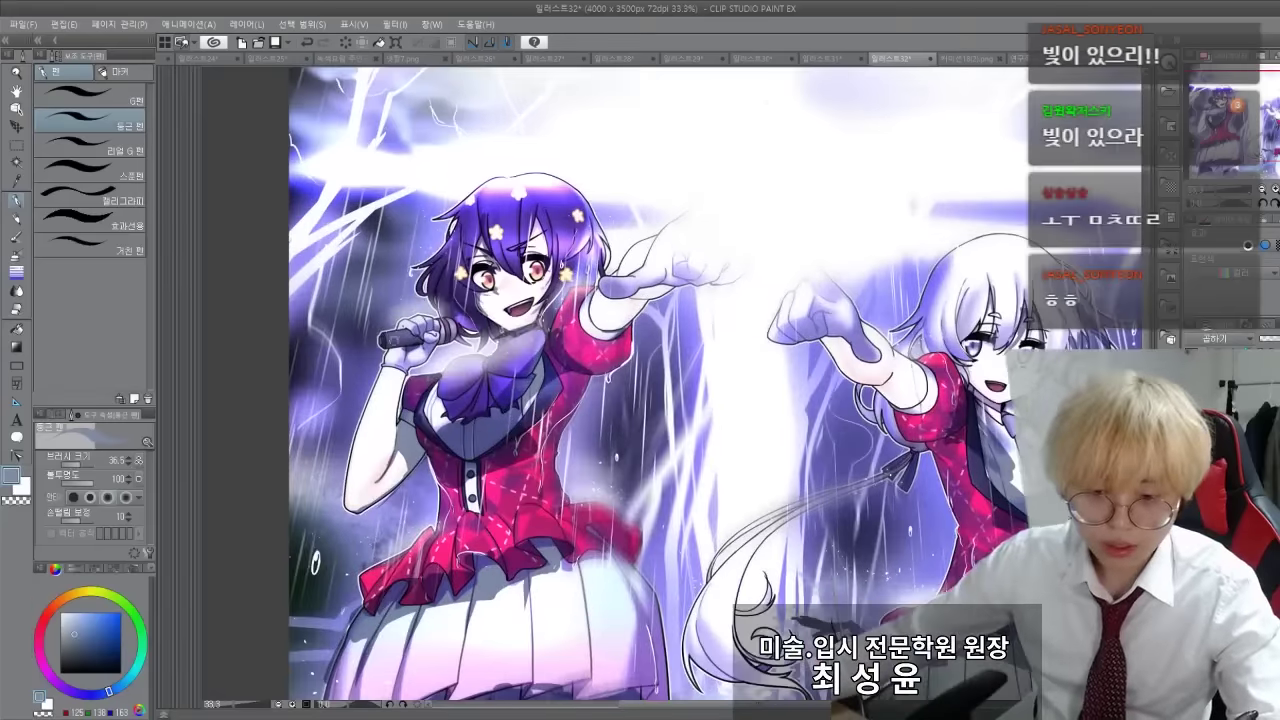
left_click_drag(640, 350, 644, 402)
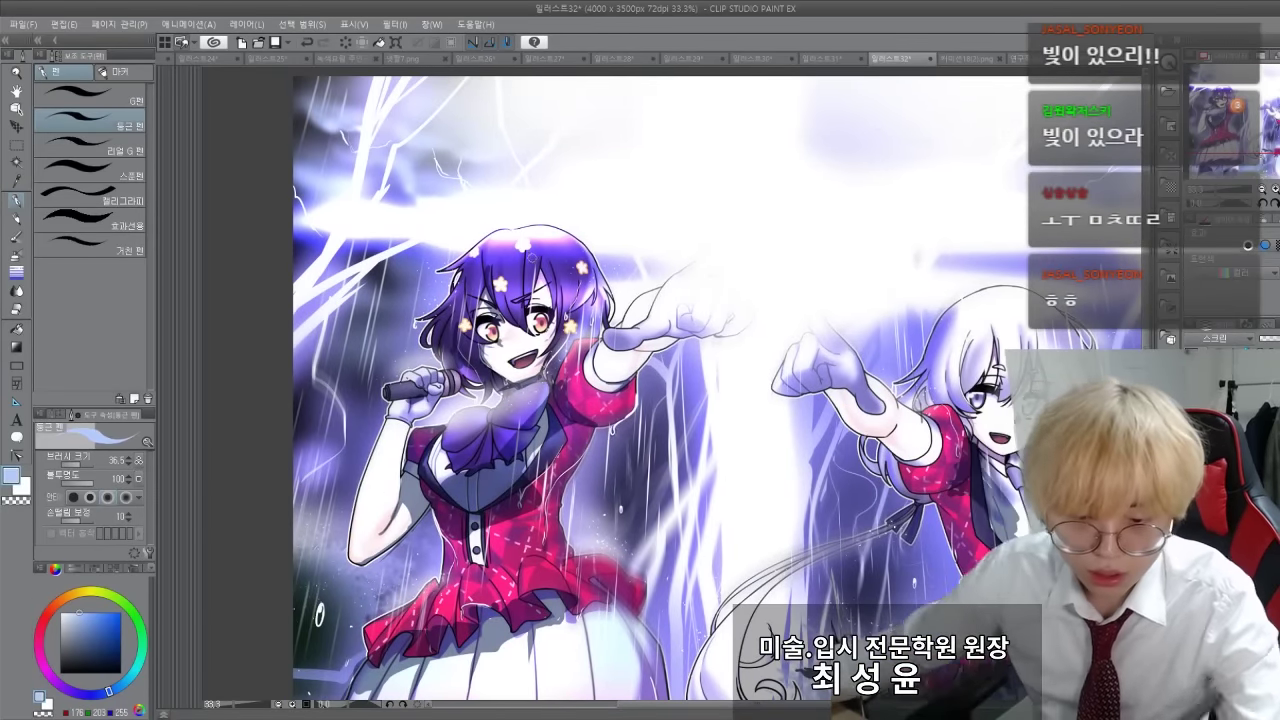
scroll(493, 221, "up", 1)
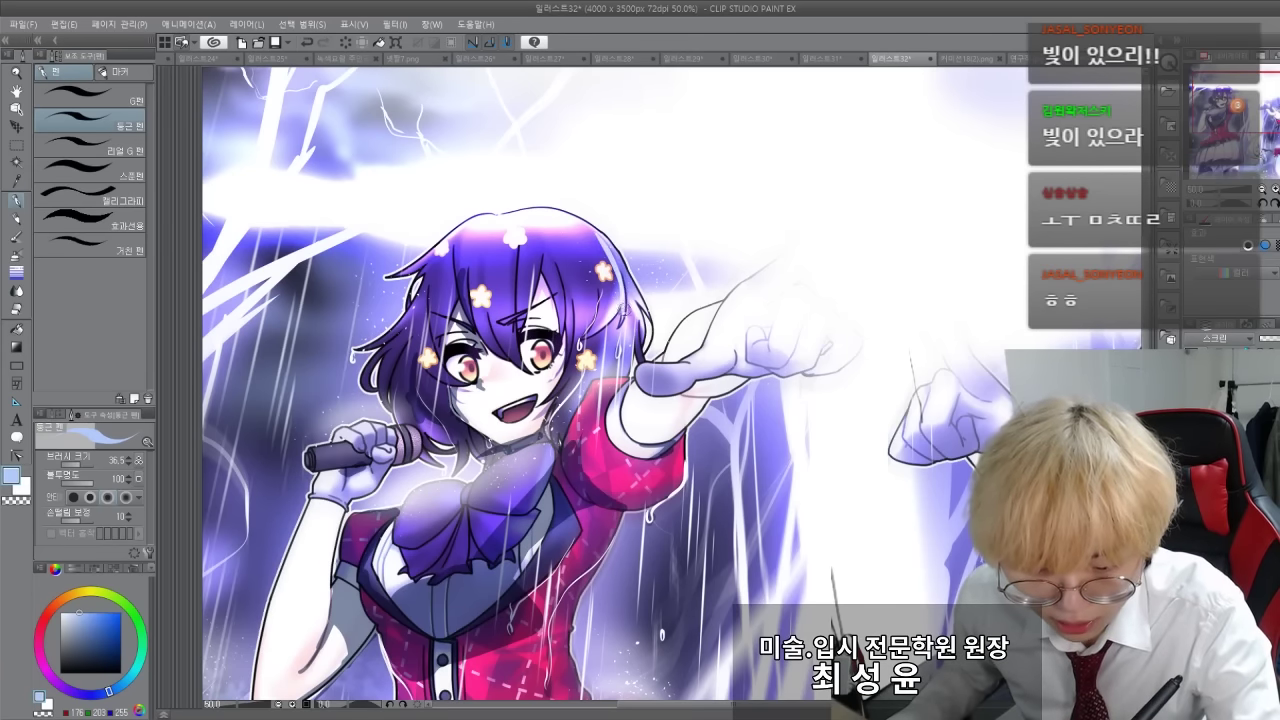
left_click_drag(79, 612, 107, 612)
mouse_move(628, 285)
left_mouse_down()
mouse_move(583, 221)
mouse_move(564, 220)
left_mouse_up()
left_click(84, 612)
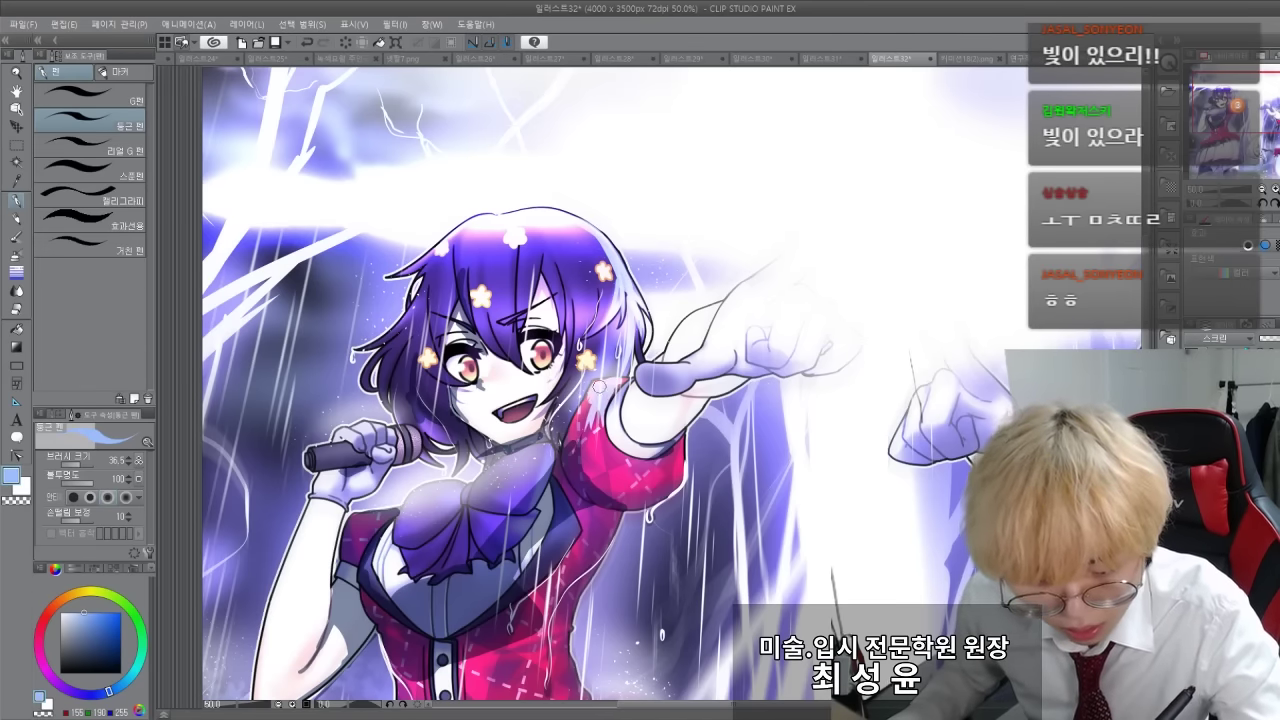
Paint light-blue rim light and wet highlights along the purple-haired girl's sleeve, waist and the edge of her red ruffle
left_click_drag(682, 443, 650, 505)
left_click_drag(382, 411, 377, 449)
left_click_drag(507, 270, 517, 290)
mouse_move(363, 459)
left_mouse_down()
mouse_move(364, 371)
mouse_move(392, 248)
left_mouse_up()
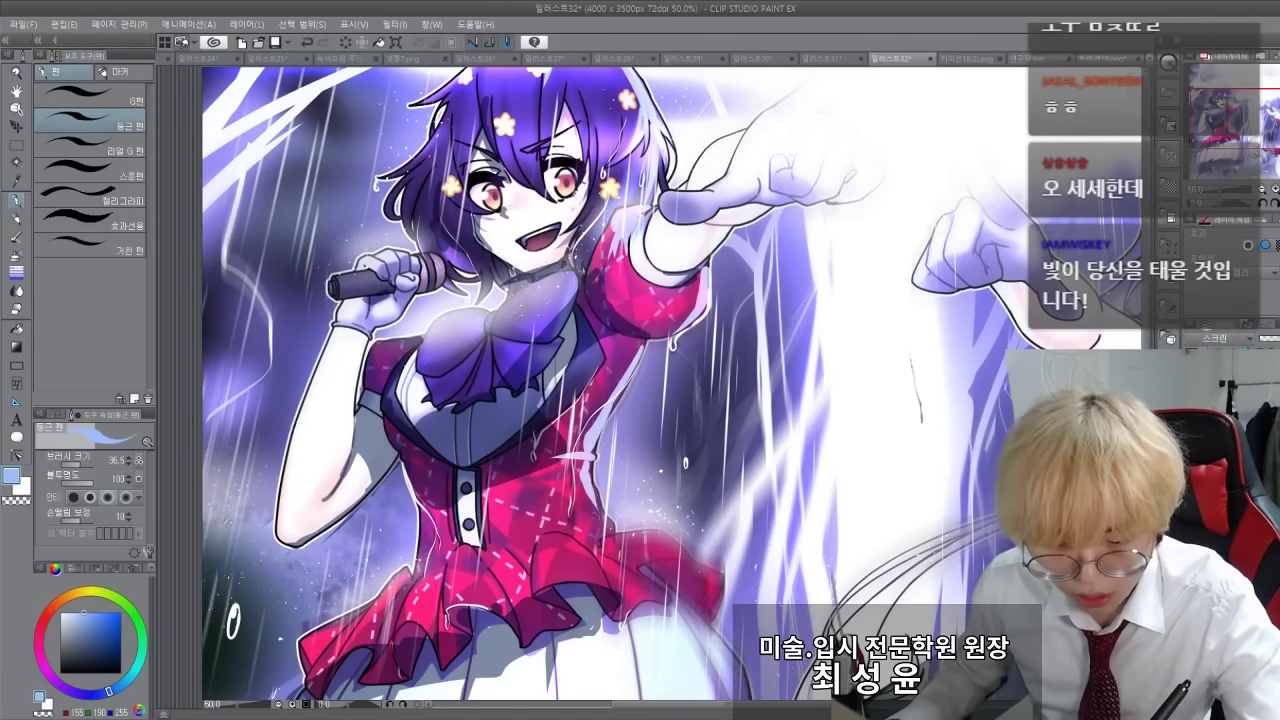
left_click_drag(606, 531, 702, 554)
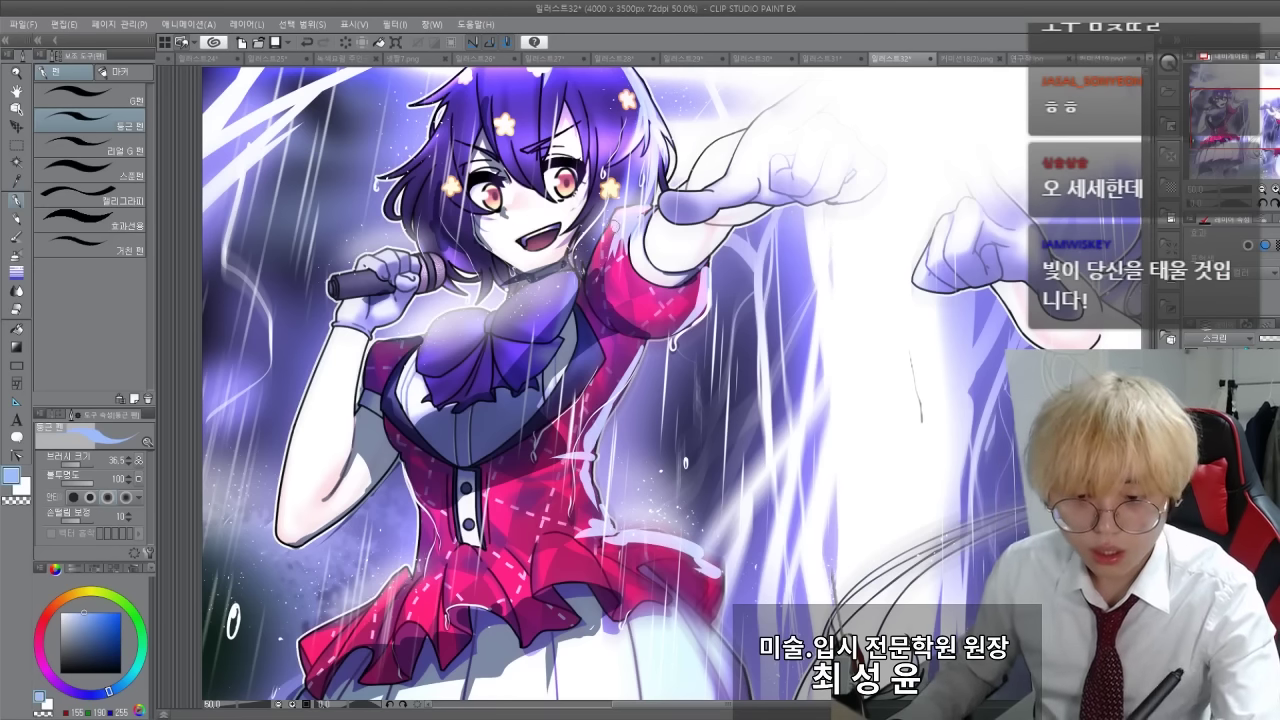
left_click_drag(611, 221, 585, 272)
left_click_drag(470, 351, 432, 246)
mouse_move(680, 480)
left_mouse_down()
mouse_move(673, 512)
mouse_move(714, 692)
left_mouse_up()
left_click_drag(424, 189, 487, 397)
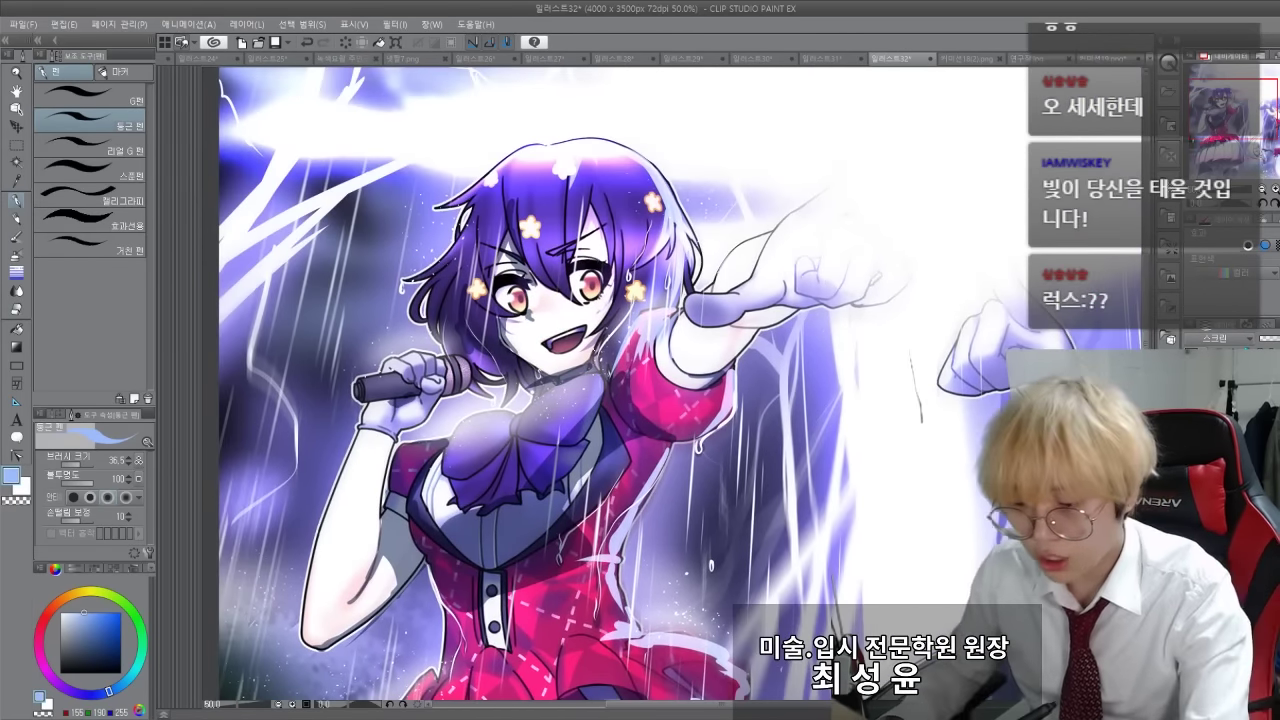
Return to the Multiply layer and set up the spoon pen (스푼펜) at size 104.7 with a pale bluish purple, undoing a test stroke
left_click(77, 621)
left_click(68, 690)
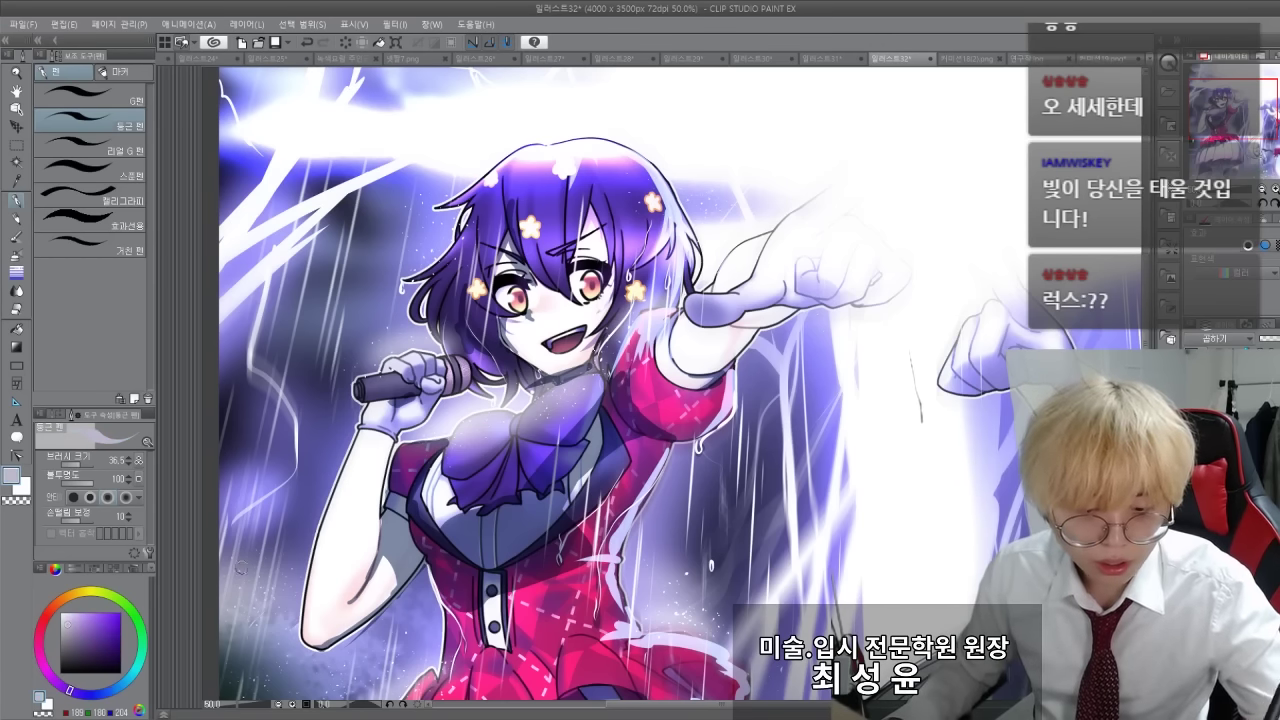
key("g")
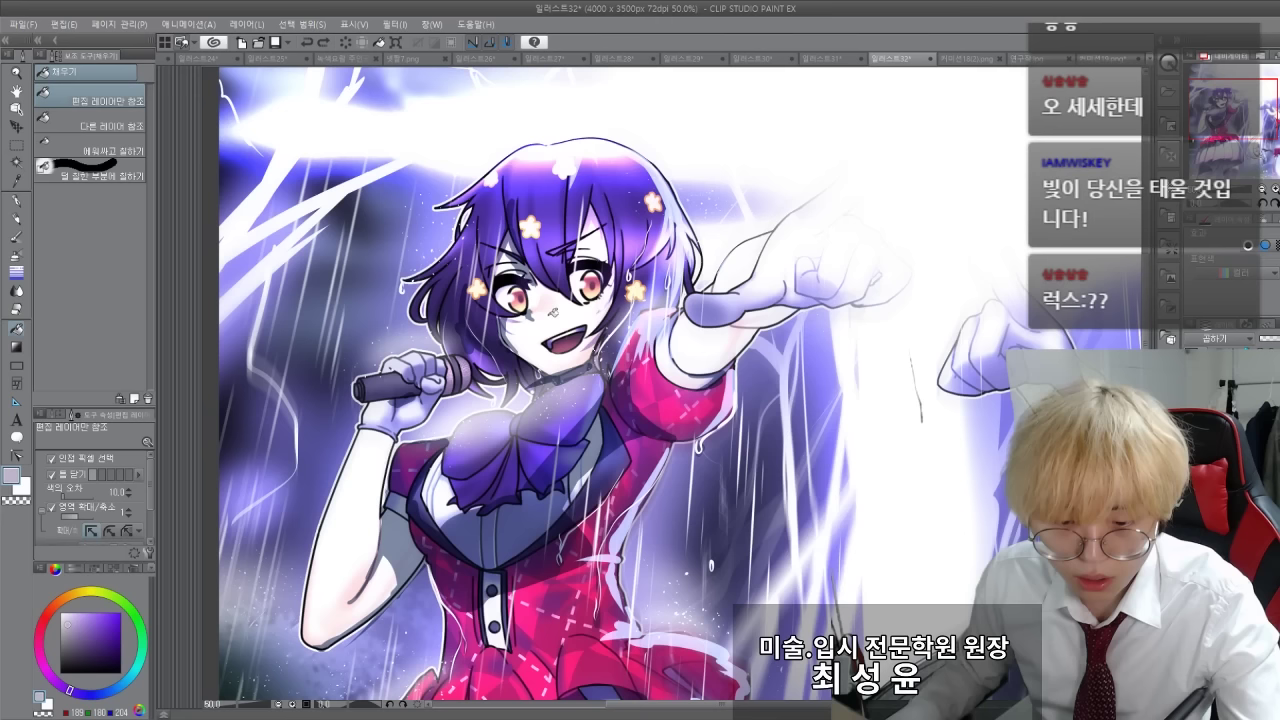
key("p")
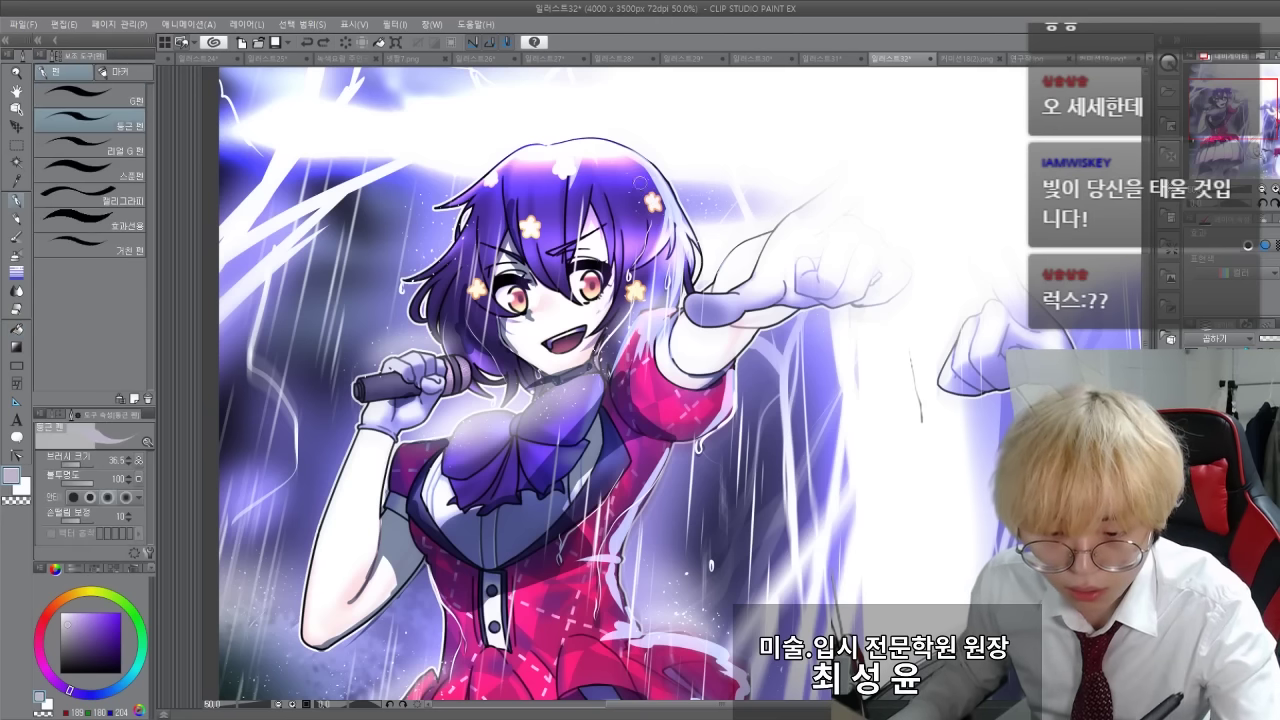
left_click(80, 150)
left_click(82, 175)
mouse_move(592, 216)
left_mouse_down()
mouse_move(640, 185)
mouse_move(639, 268)
left_mouse_up()
key("ctrl+z")
left_click(72, 621)
left_click(94, 694)
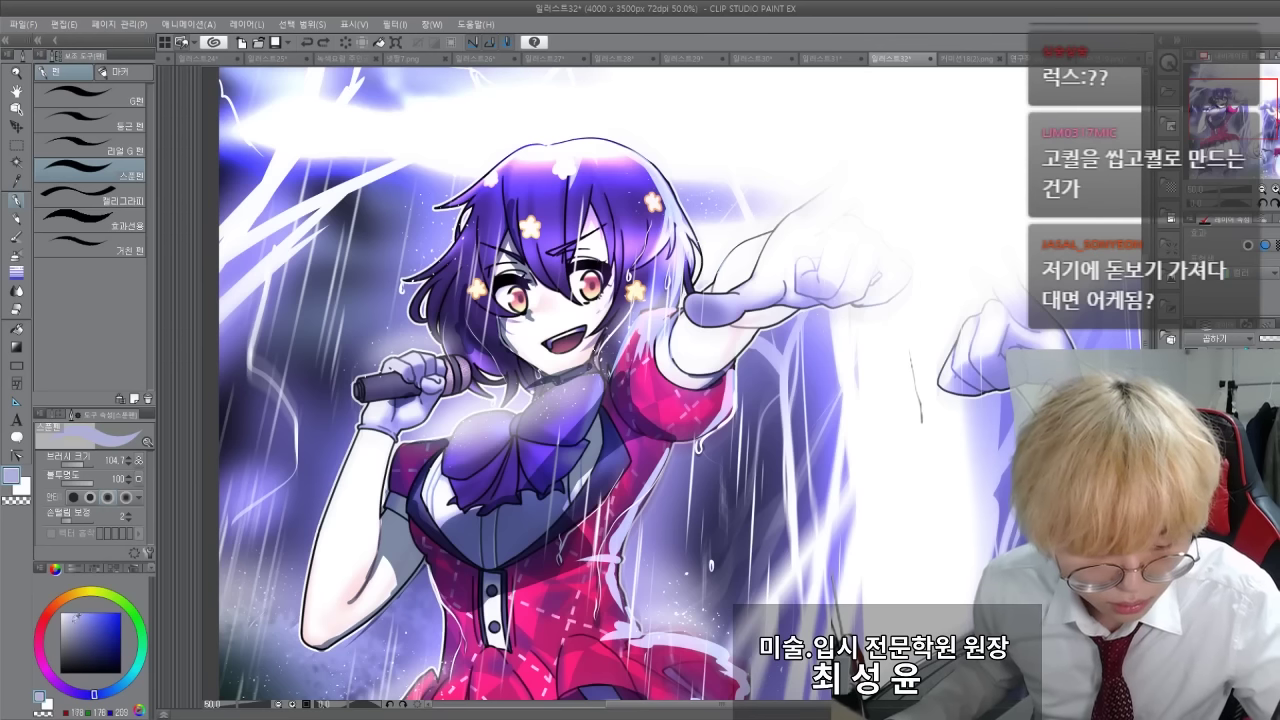
left_click(73, 616)
Paint broad bluish-purple shadow over the purple-haired girl's face, arms, bodice and skirt, leaving lit edges and small gaps of light
mouse_move(606, 168)
left_mouse_down()
mouse_move(632, 208)
mouse_move(630, 306)
mouse_move(592, 187)
left_mouse_up()
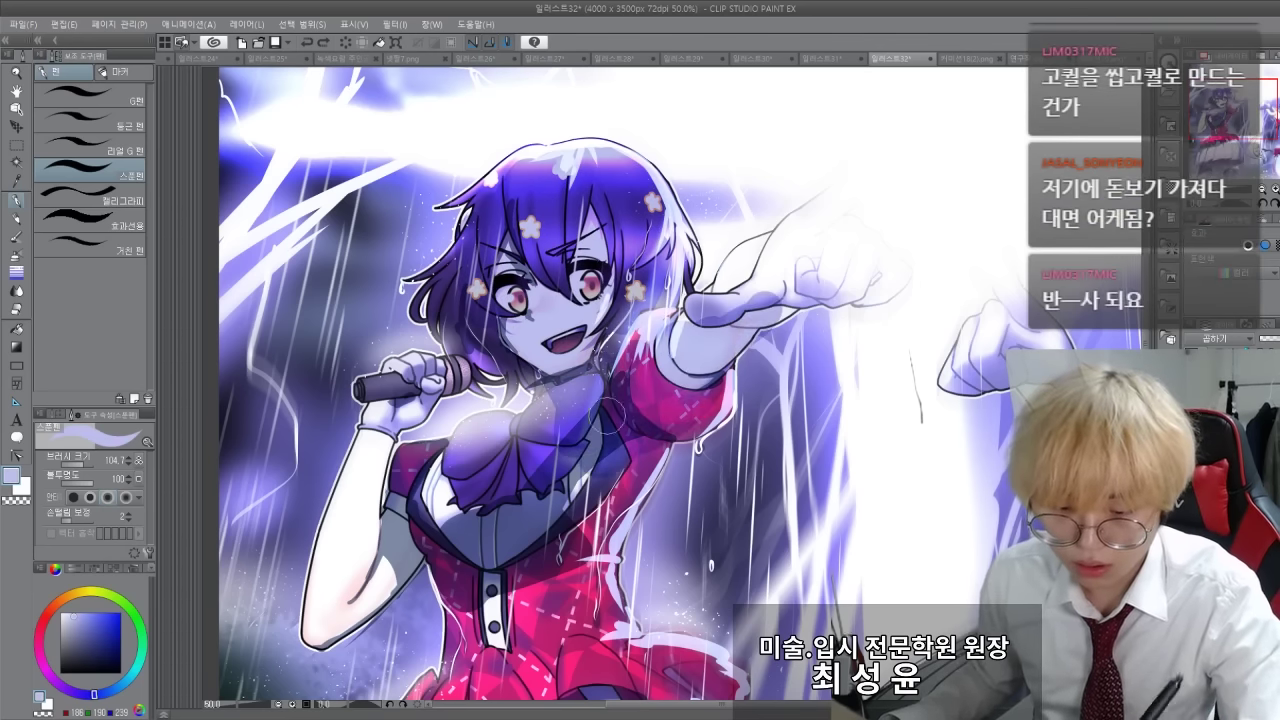
left_click_drag(573, 576, 600, 315)
left_click_drag(620, 440, 665, 505)
left_click_drag(560, 450, 535, 520)
mouse_move(742, 522)
left_mouse_down()
mouse_move(700, 650)
mouse_move(500, 600)
mouse_move(388, 610)
mouse_move(350, 668)
left_mouse_up()
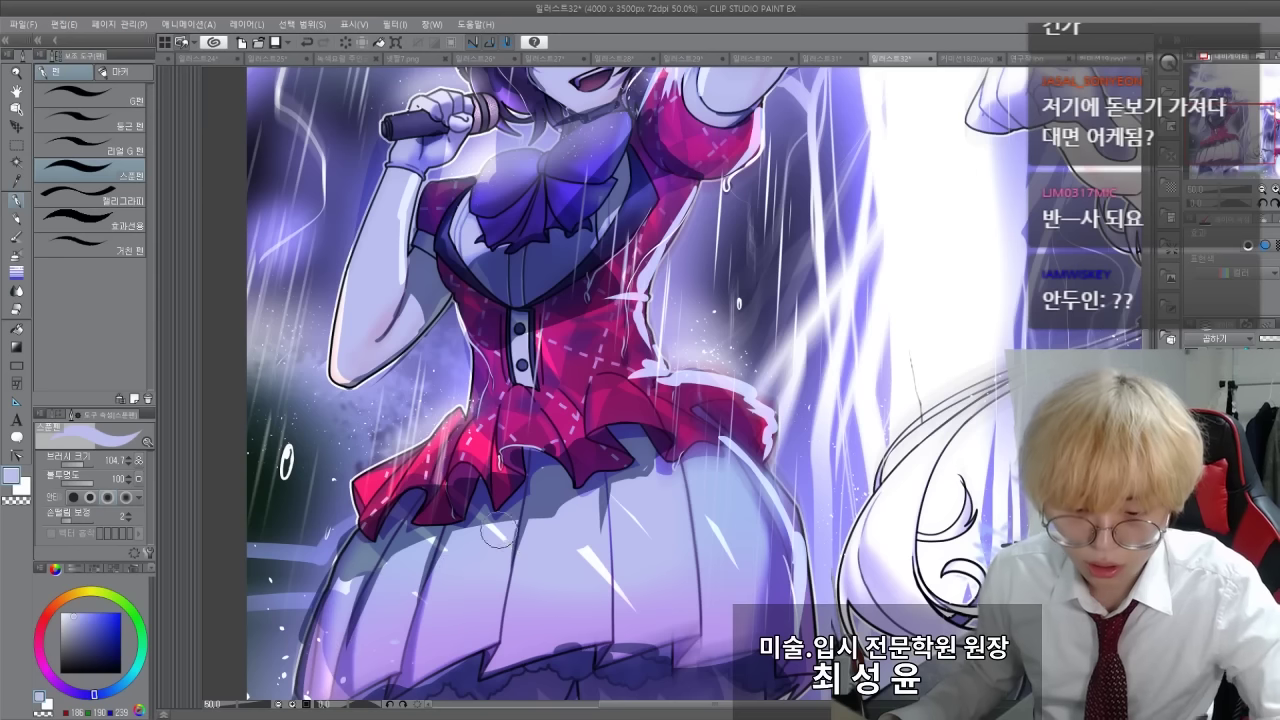
left_click_drag(590, 555, 625, 600)
mouse_move(722, 540)
left_mouse_down()
mouse_move(742, 588)
mouse_move(718, 540)
left_mouse_up()
left_click_drag(500, 420, 449, 486)
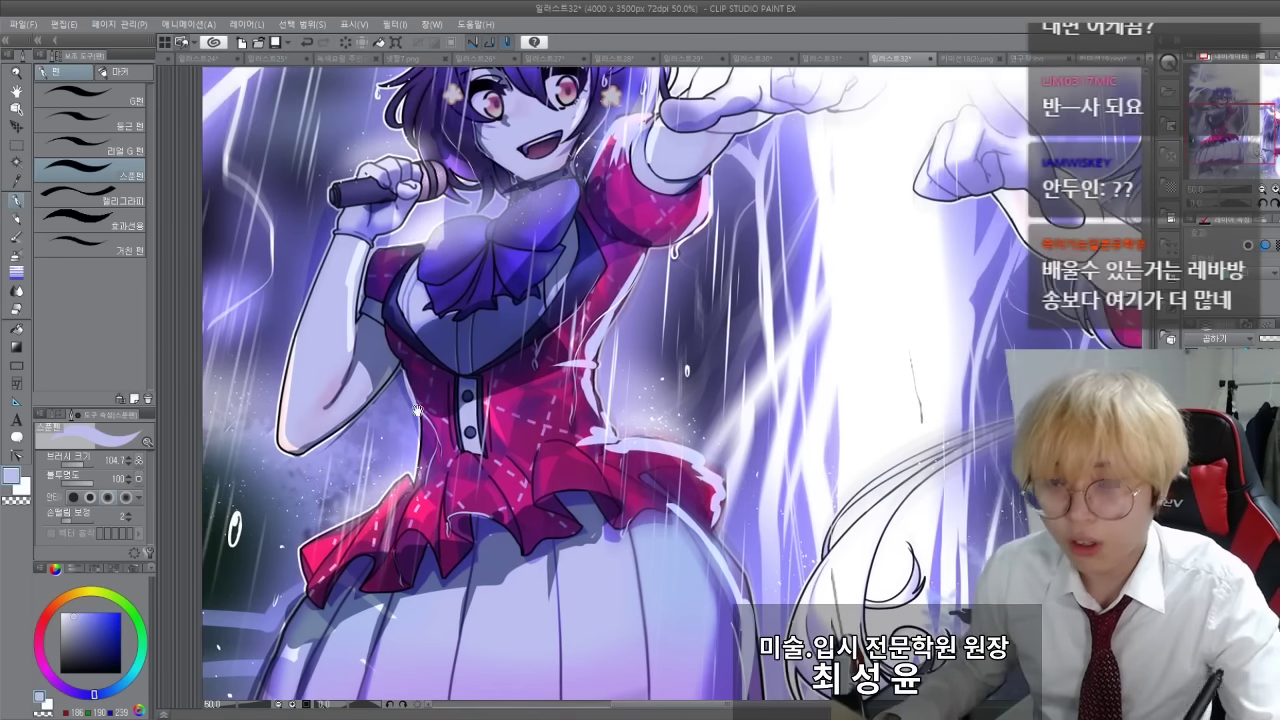
Paint crisp highlights on the purple-haired girl's hair, face, bow and bodice with the G-pen at size 26.0 in pale blue on the Screen layer
key("p")
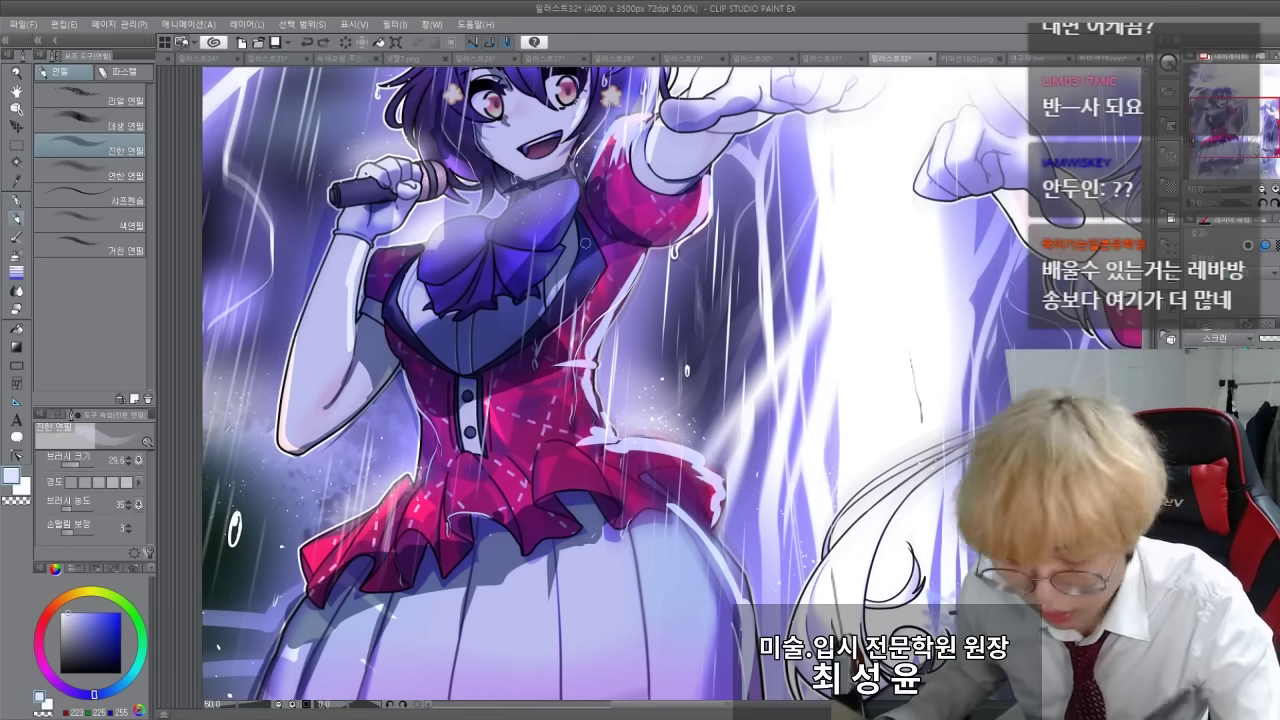
key("p")
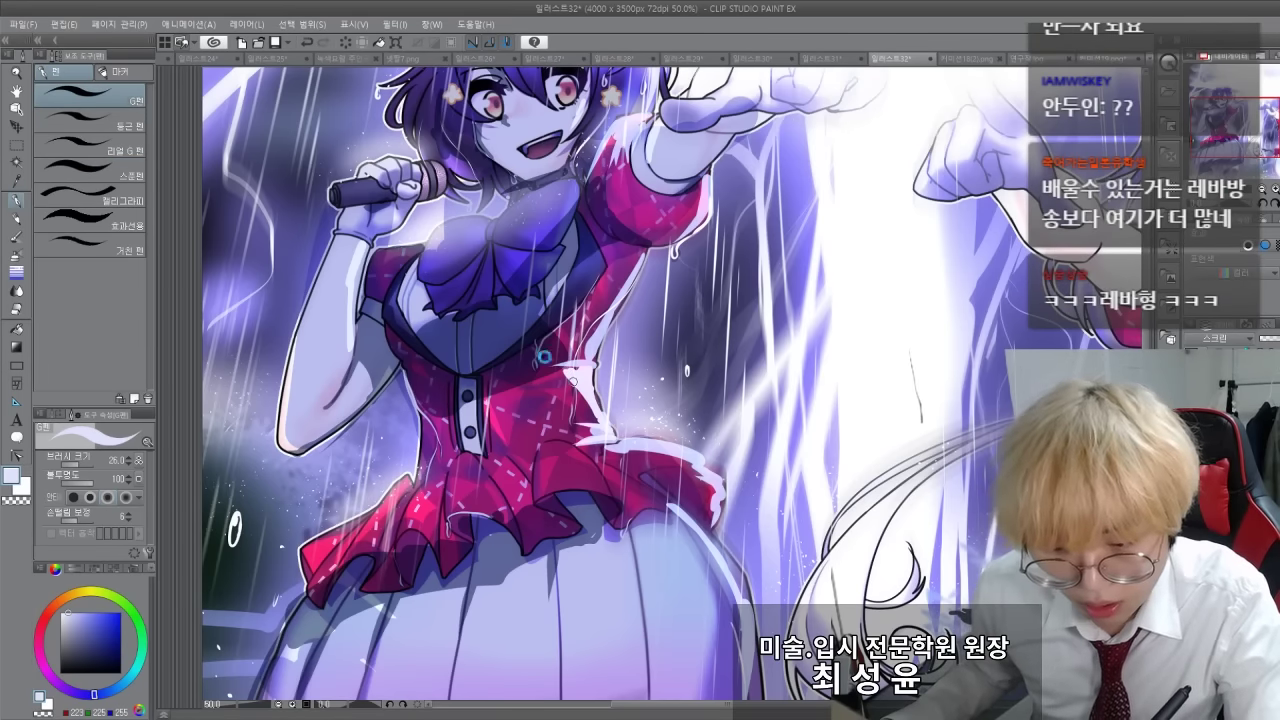
left_click_drag(572, 111, 563, 245)
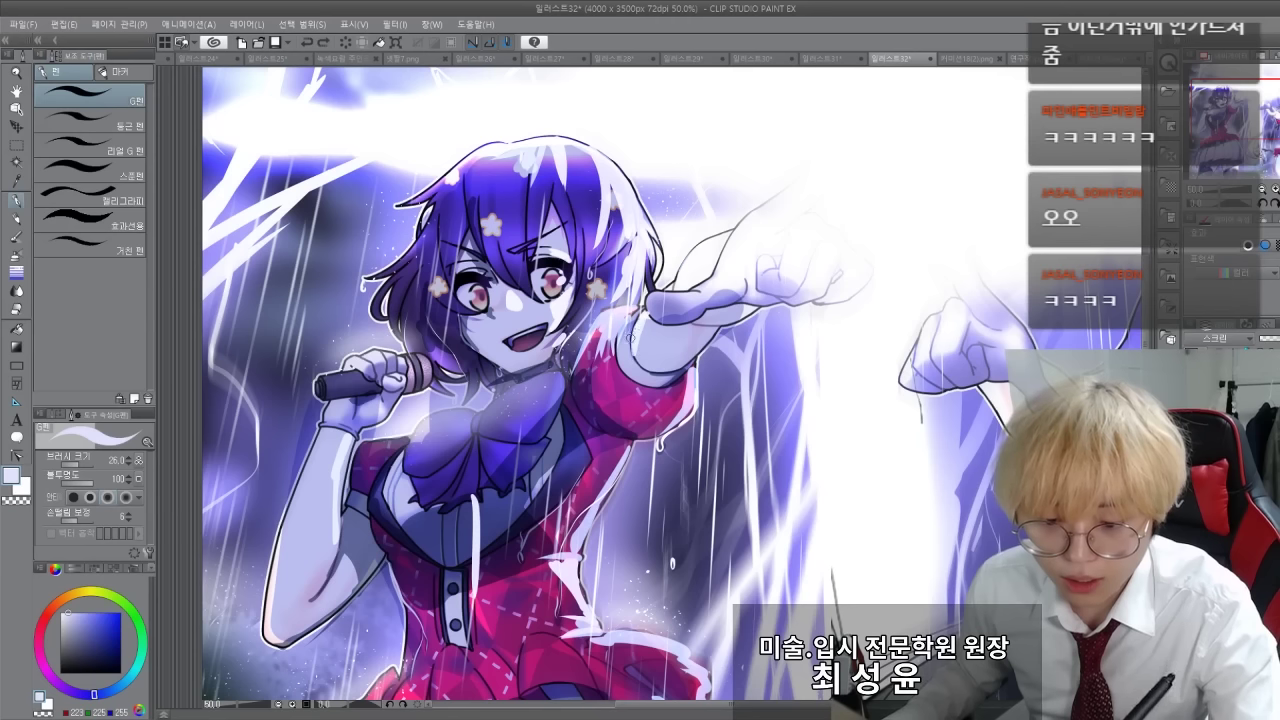
left_click_drag(537, 277, 539, 315)
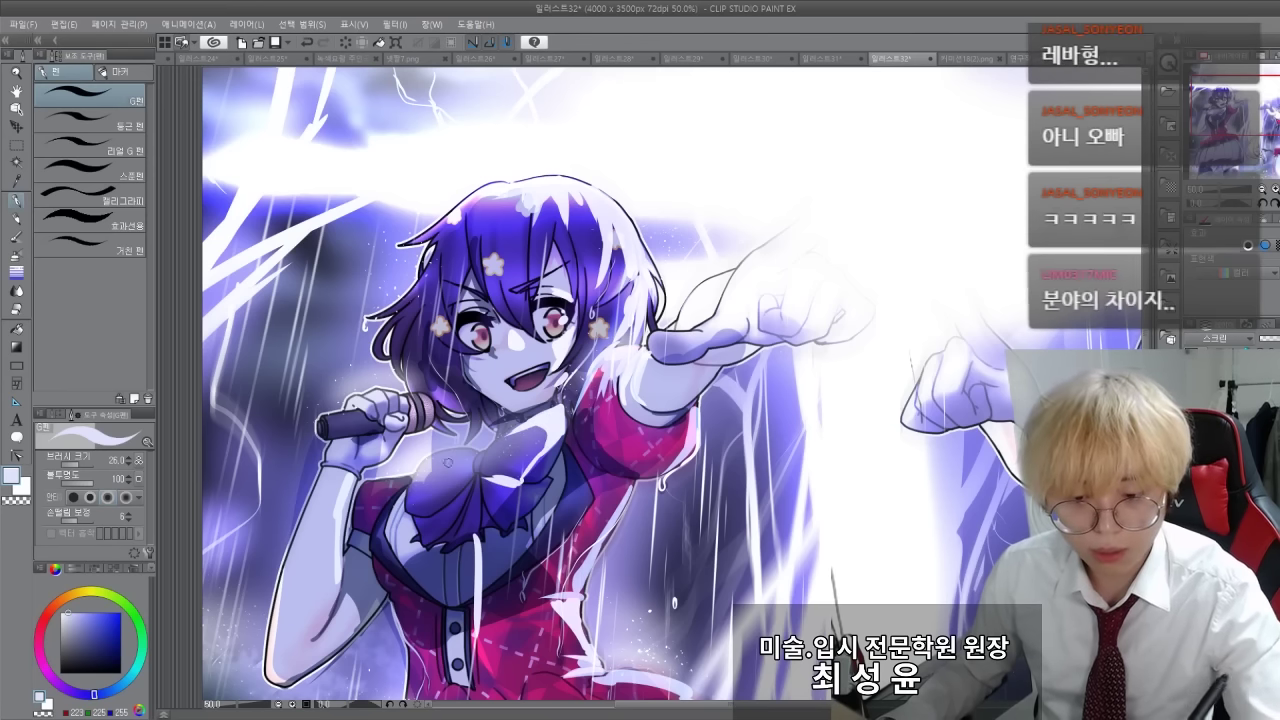
left_click_drag(524, 350, 516, 370)
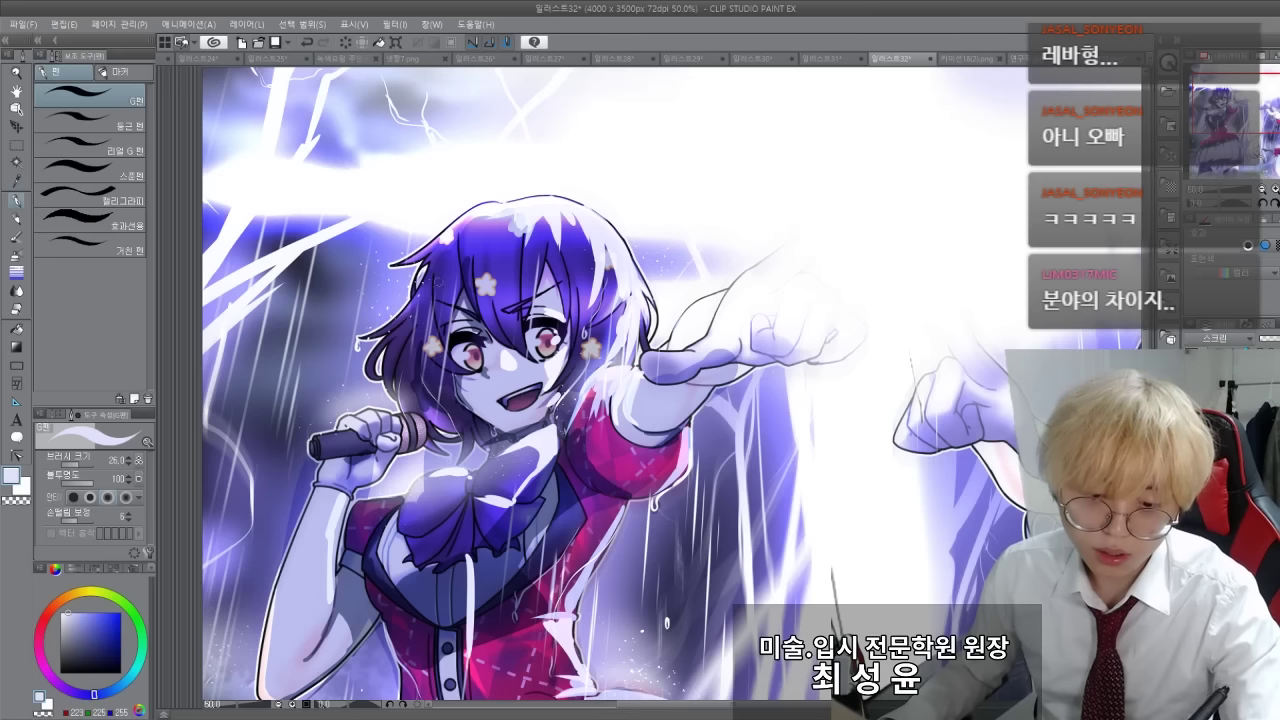
left_click_drag(433, 388, 444, 375)
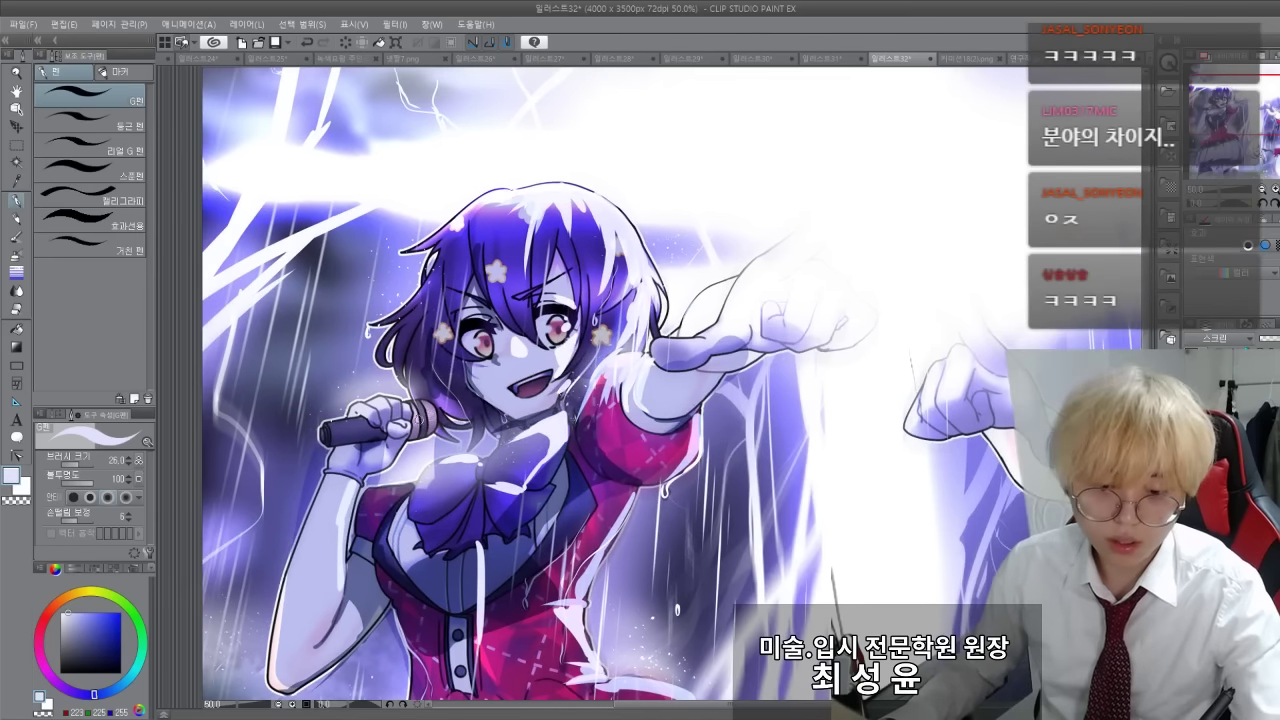
Examine the painted shadows, rim light and highlights on both girls from close up and against the whole illustration
scroll(330, 383, "down", 1)
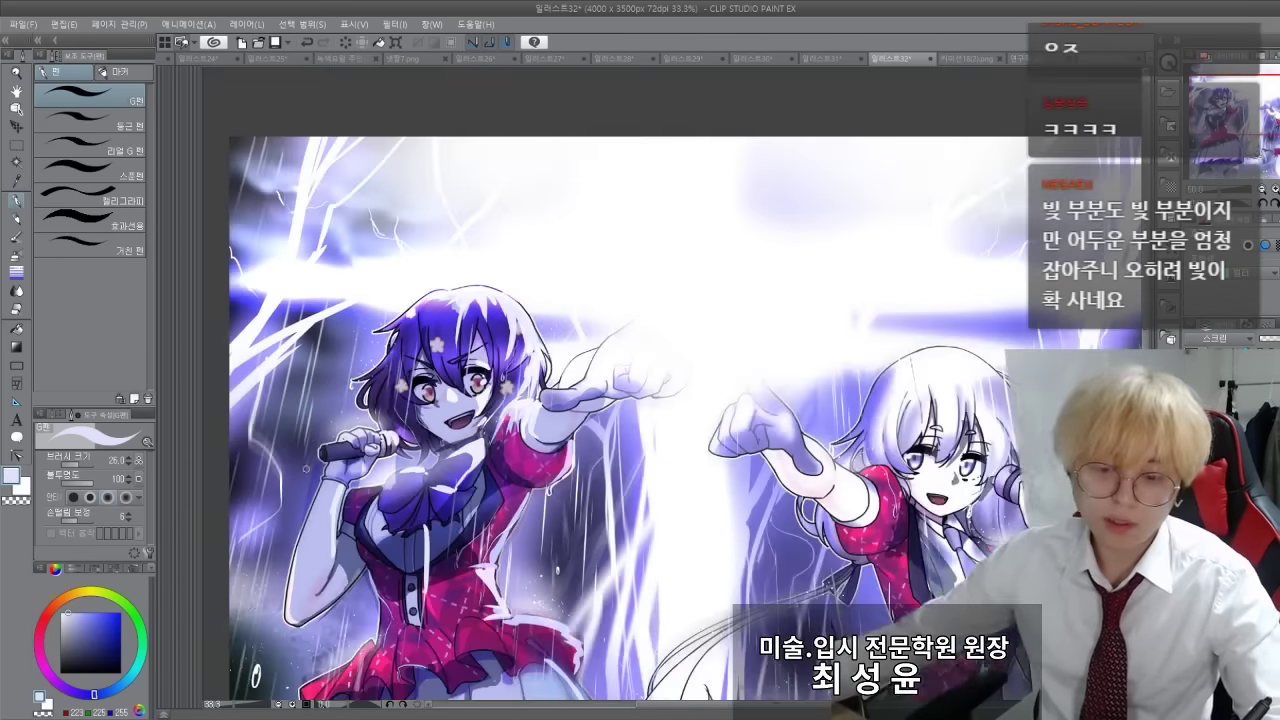
left_click_drag(371, 436, 421, 358)
scroll(640, 380, "up", 3)
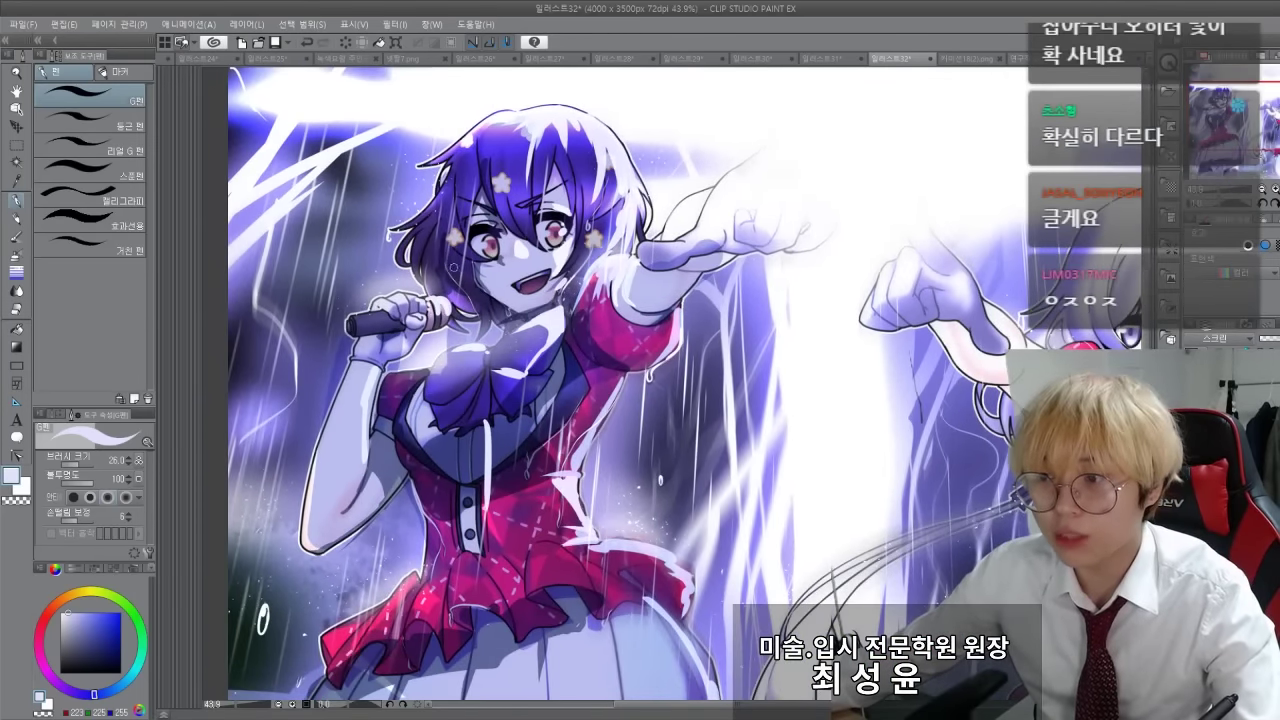
scroll(640, 380, "down", 1)
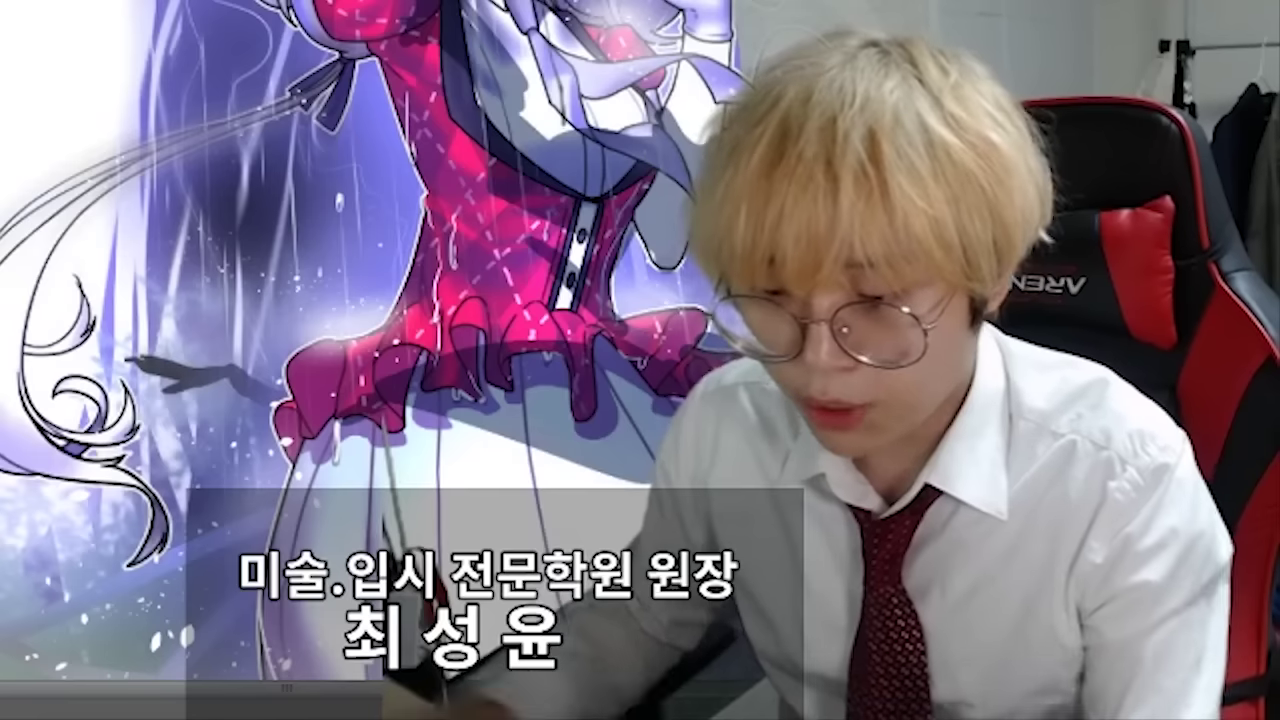
scroll(368, 340, "down", 1)
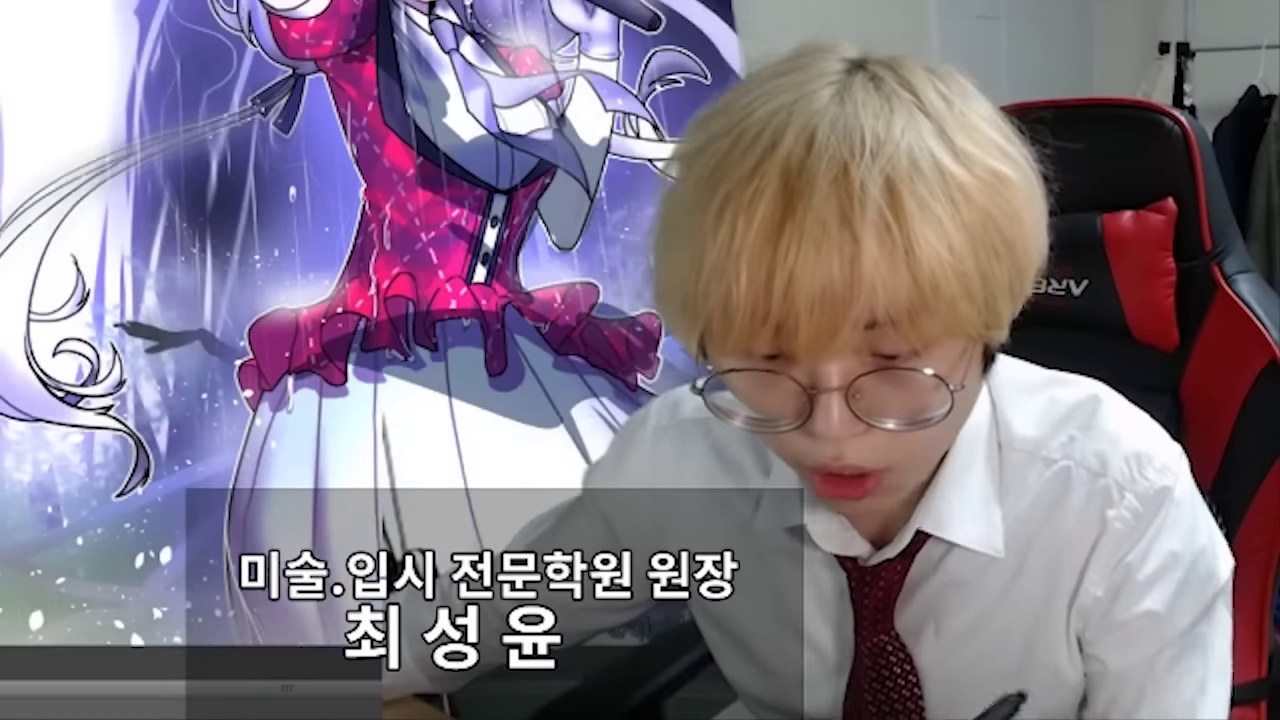
scroll(368, 340, "down", 1)
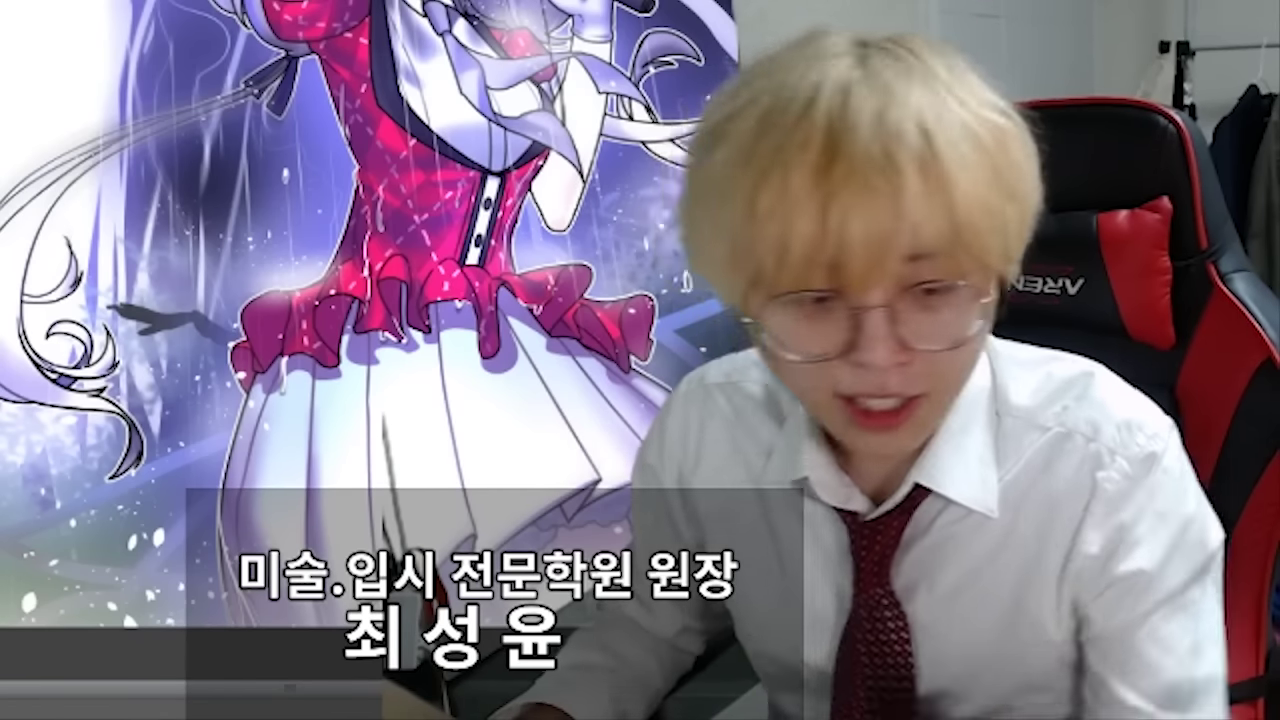
scroll(368, 340, "up", 1)
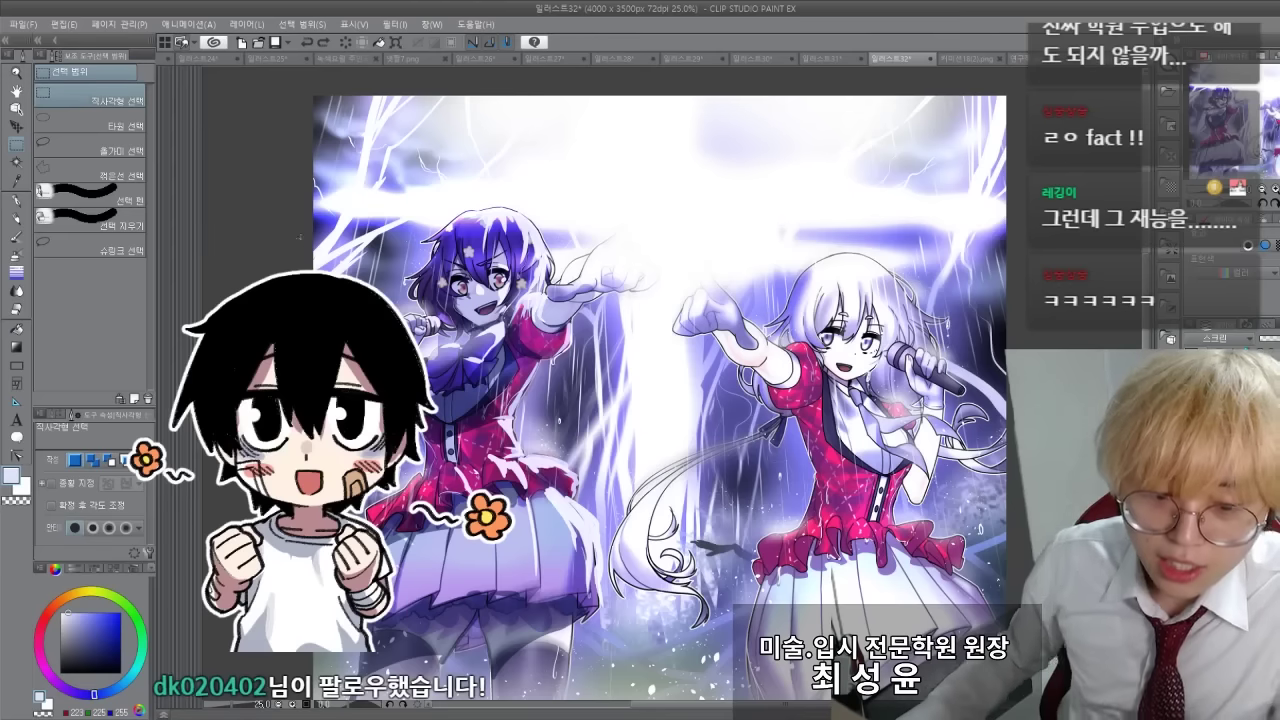
Select a wide horizontal band across the upper figures and fill it with dark blue on the Screen layer
left_click_drag(273, 183, 1046, 325)
key("ctrl+d")
left_click_drag(259, 180, 840, 250)
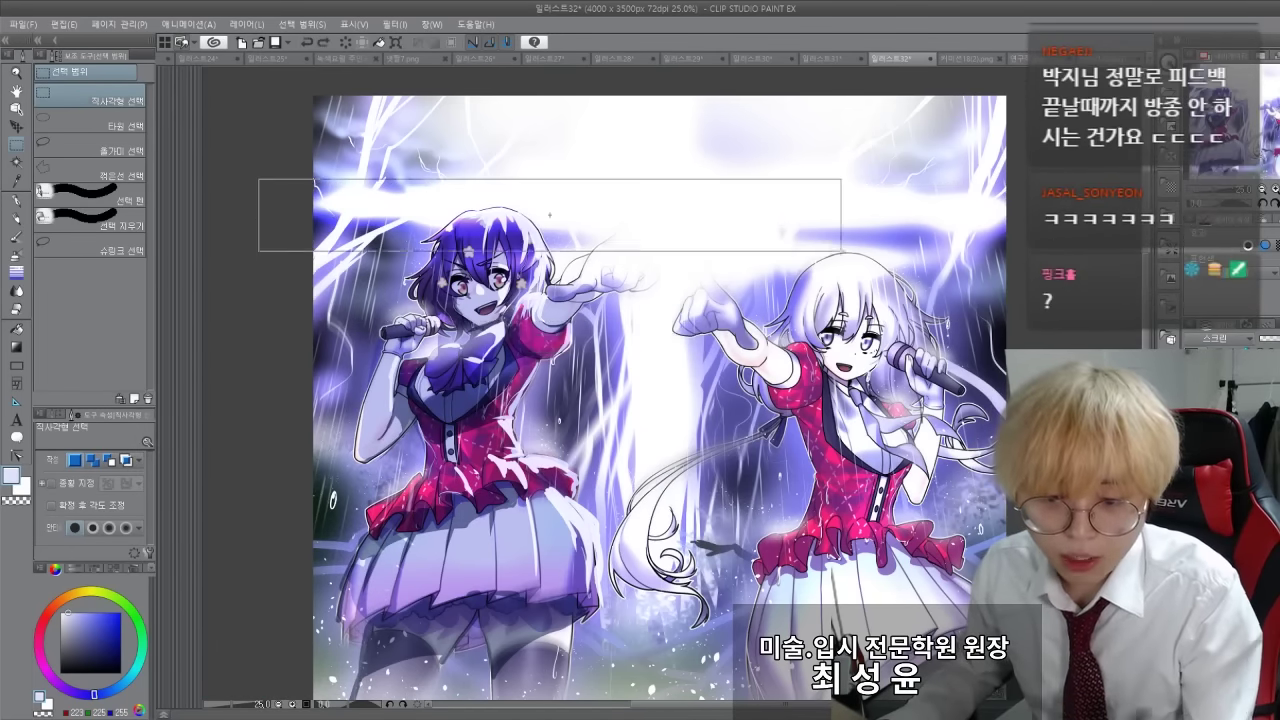
left_click_drag(737, 222, 1040, 295)
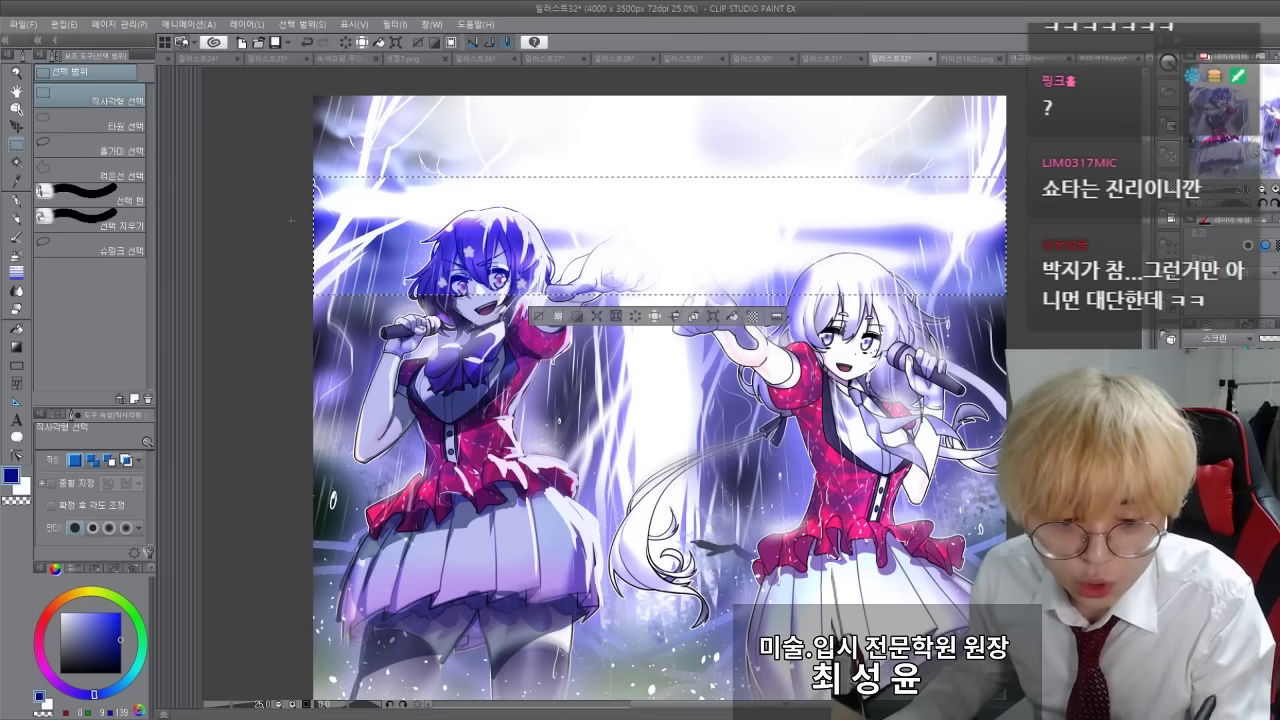
Fill a narrower band inside the dark blue one with saturated blue, undoing a first pale-purple fill, and clear the selection
left_click_drag(287, 205, 1056, 270)
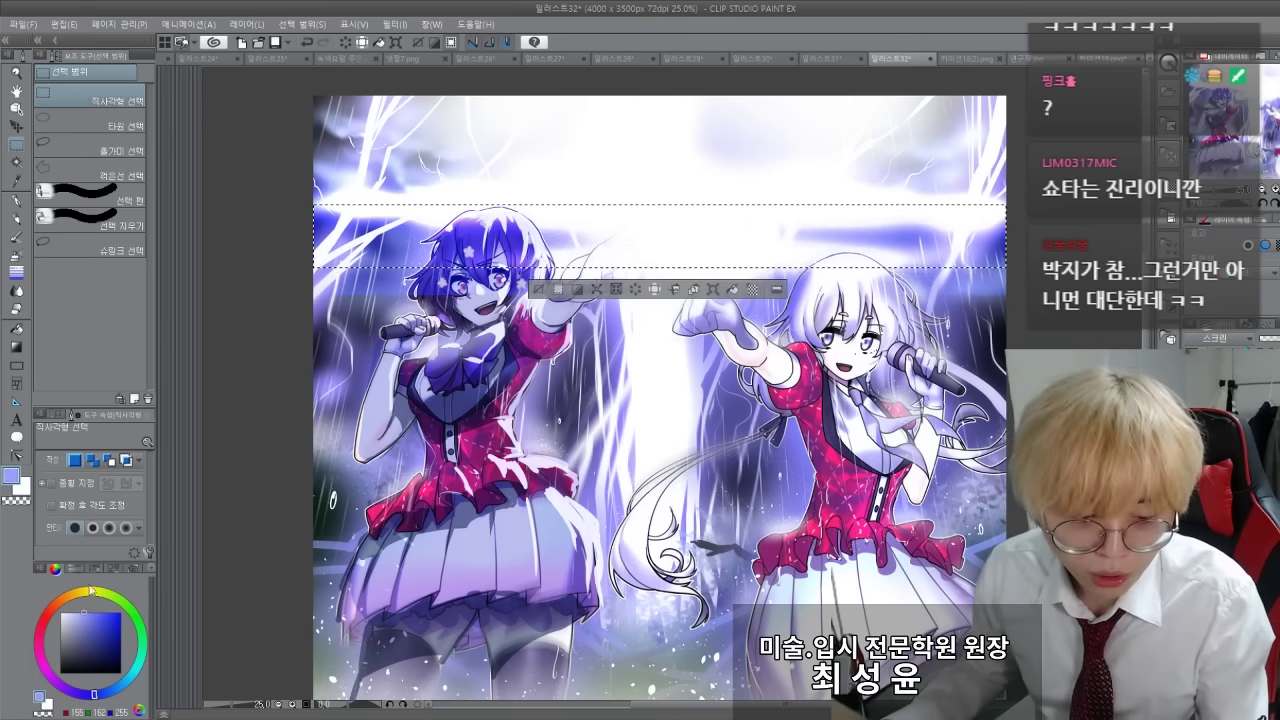
left_click(731, 289)
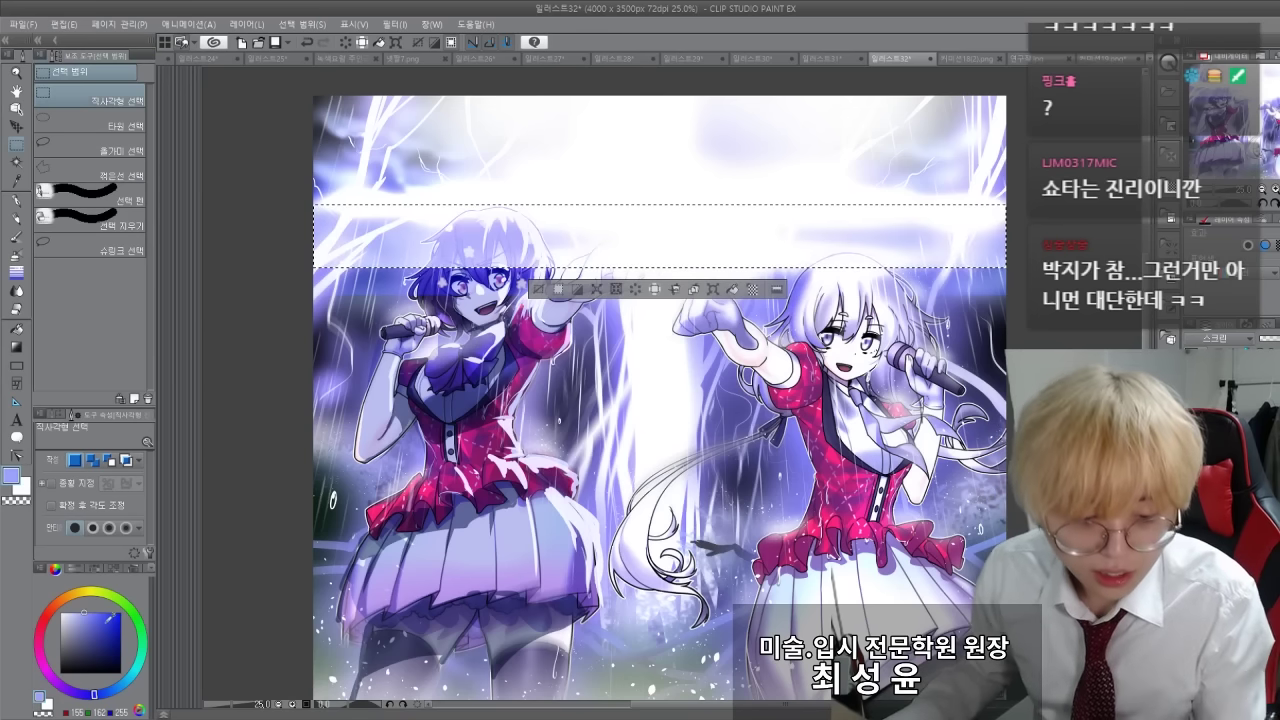
key("ctrl+z")
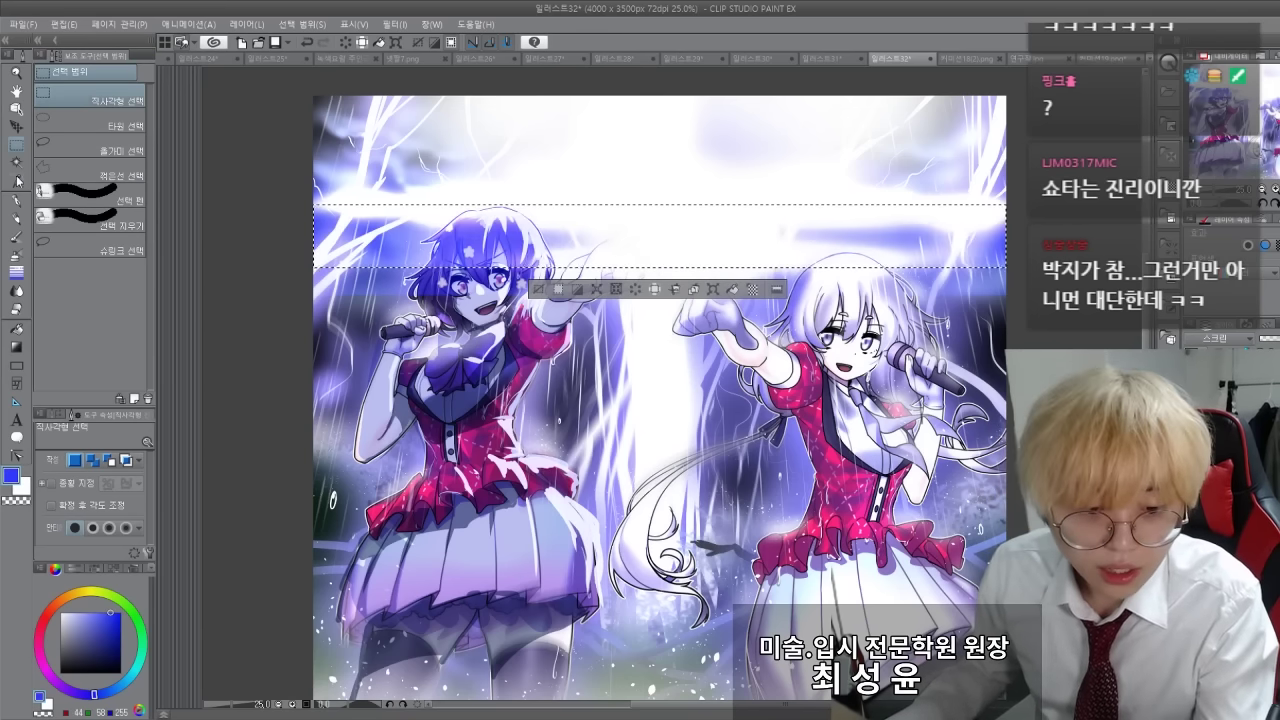
key("ctrl+d")
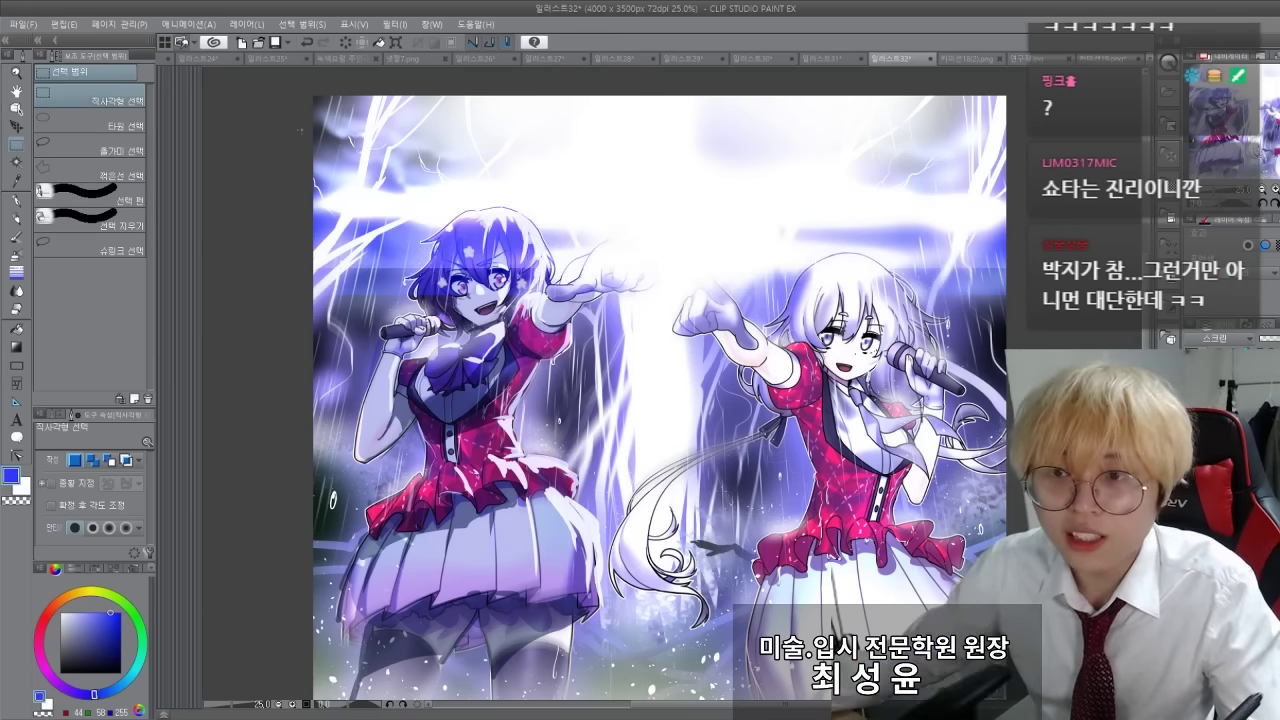
Try to rotate the blue light band into a steep diagonal and enlarge it across the purple-haired girl
scroll(332, 189, "up", 1)
scroll(332, 189, "down", 2)
left_click_drag(246, 116, 1045, 358)
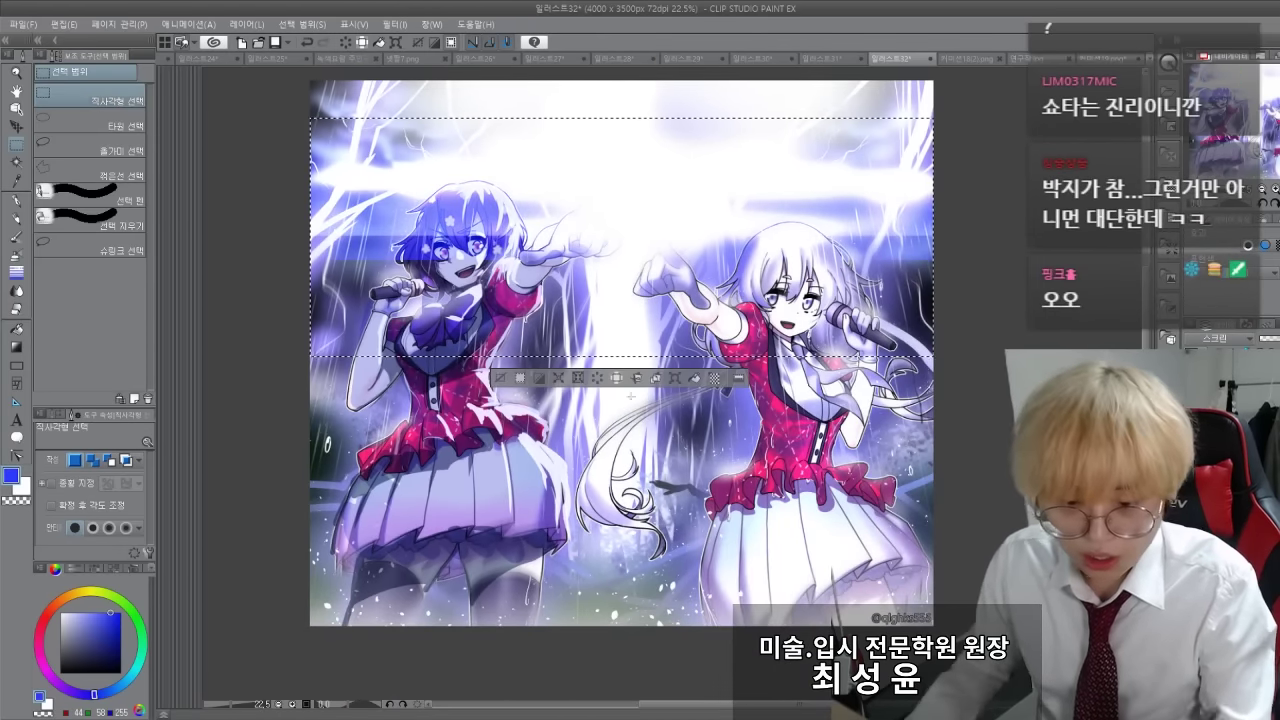
left_click(673, 378)
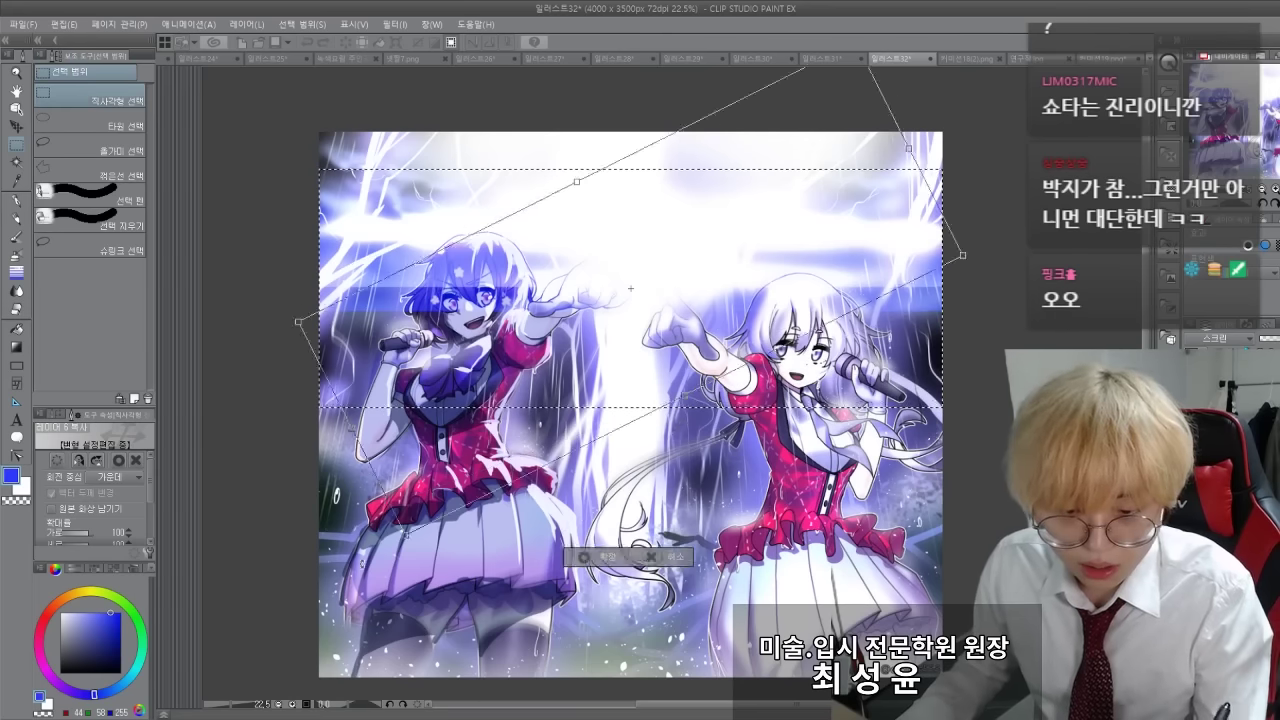
left_click_drag(444, 670, 590, 616)
left_click_drag(491, 568, 389, 718)
left_click_drag(283, 486, 290, 444)
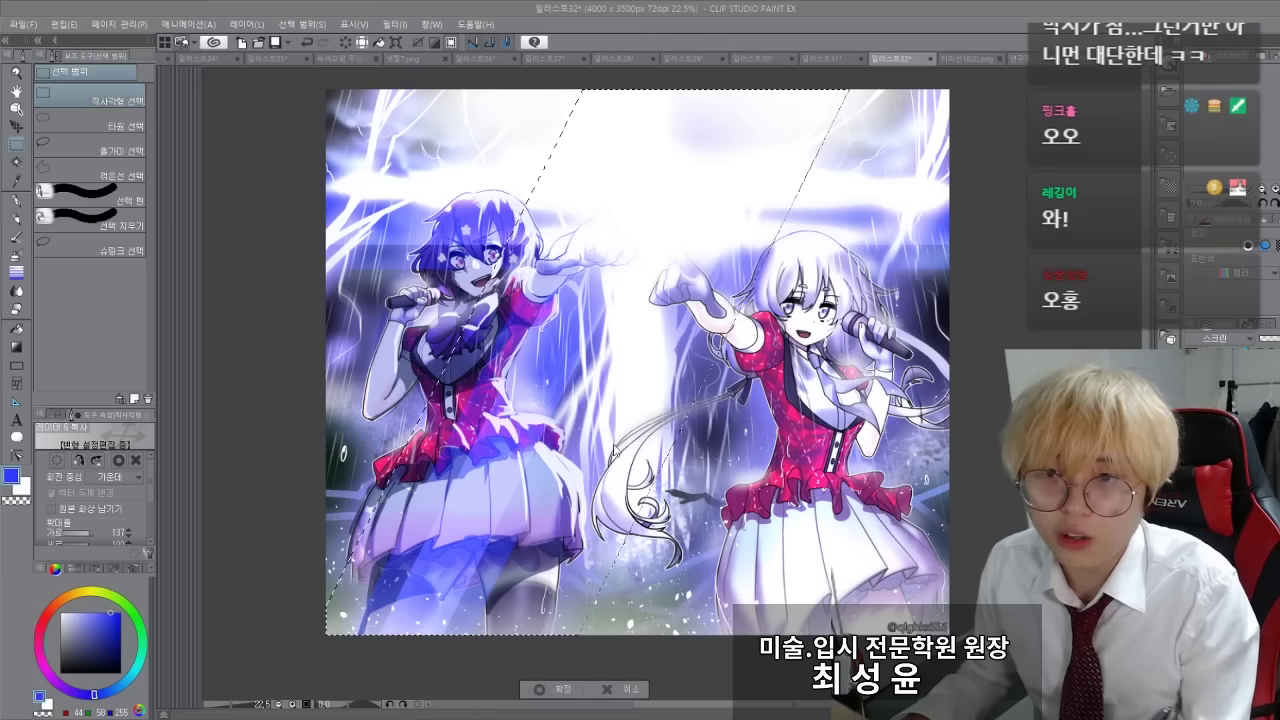
key("Return")
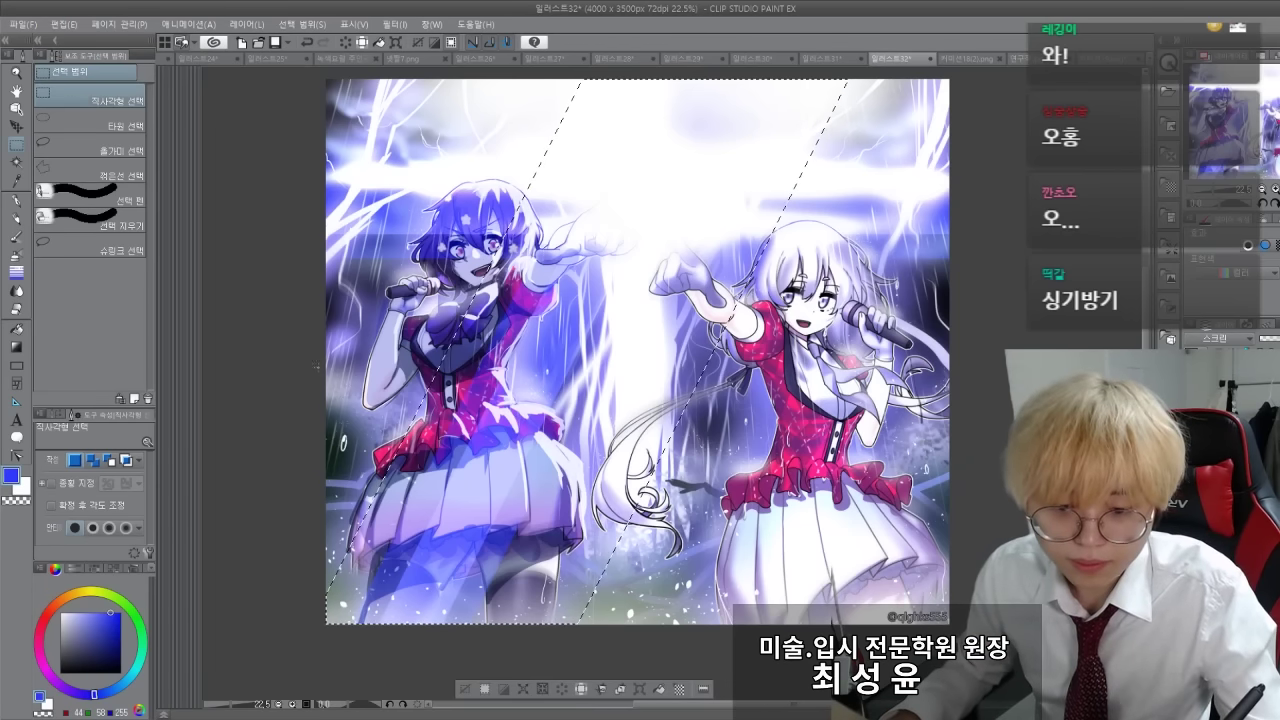
Undo the diagonal transformation of the blue light band and clear its selection
left_click_drag(283, 294, 285, 310)
key("ctrl+z")
key("ctrl+z")
key("ctrl+z")
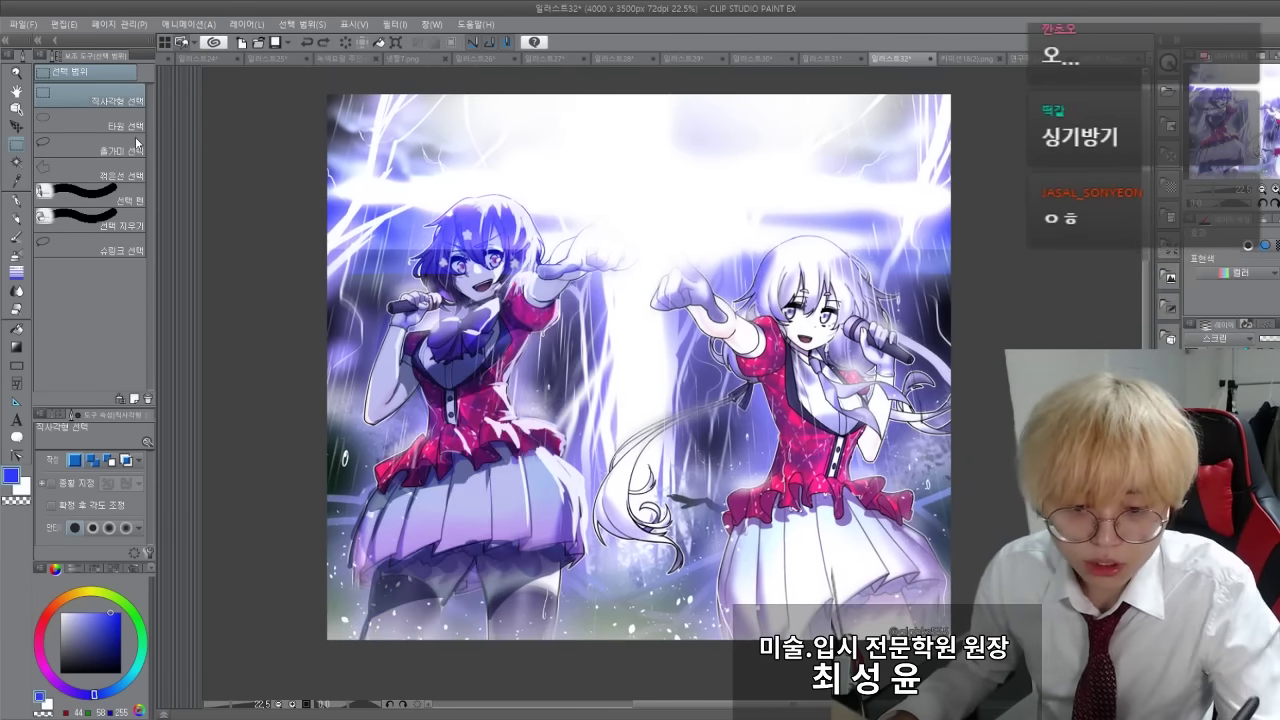
Select the blue light band, enlarge it to 121 and move it down across the girls' lower skirts and legs
left_click_drag(311, 125, 962, 358)
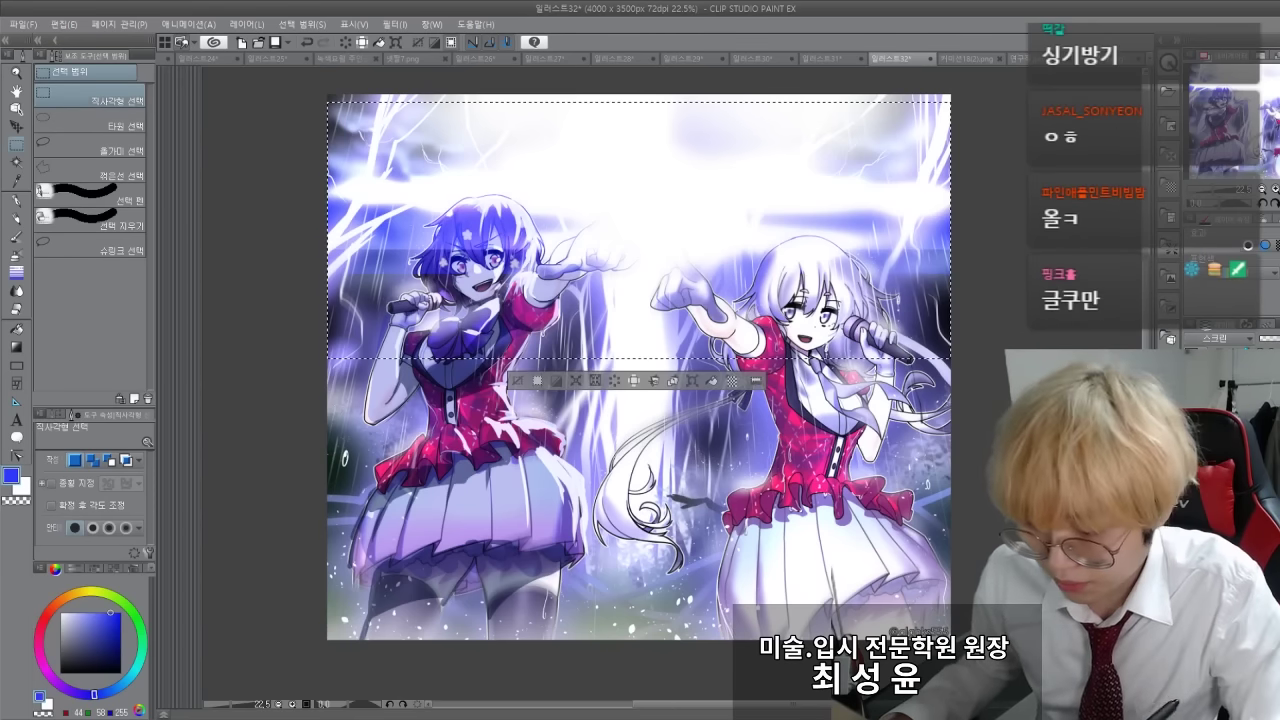
left_click(690, 381)
mouse_move(476, 258)
left_mouse_down()
mouse_move(395, 503)
mouse_move(524, 593)
mouse_move(595, 598)
left_mouse_up()
left_click_drag(901, 576, 1035, 576)
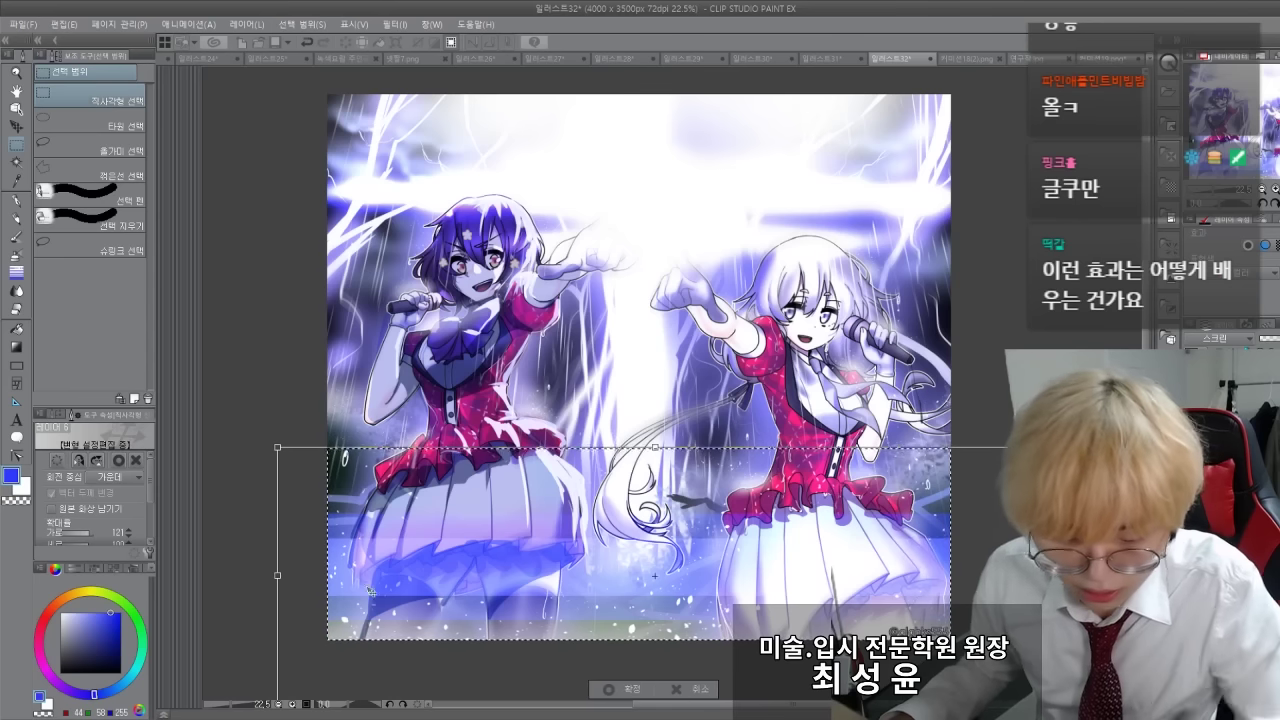
left_click_drag(374, 591, 322, 587)
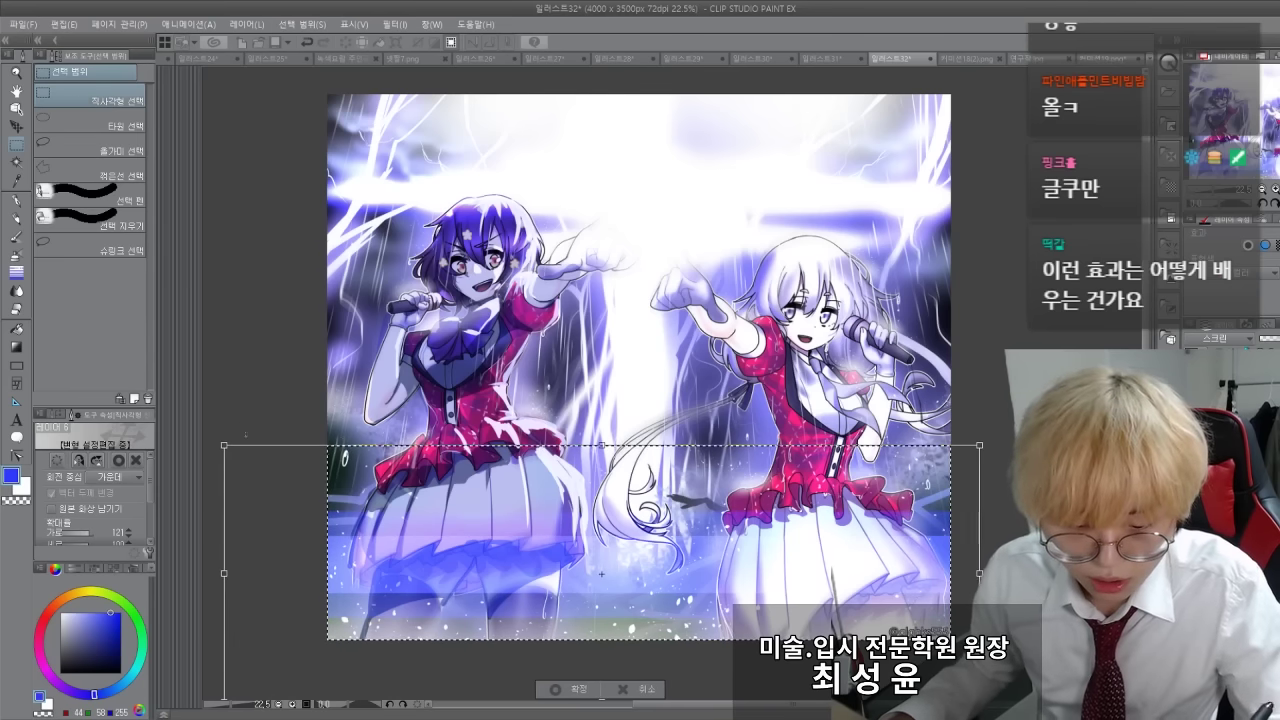
key("Return")
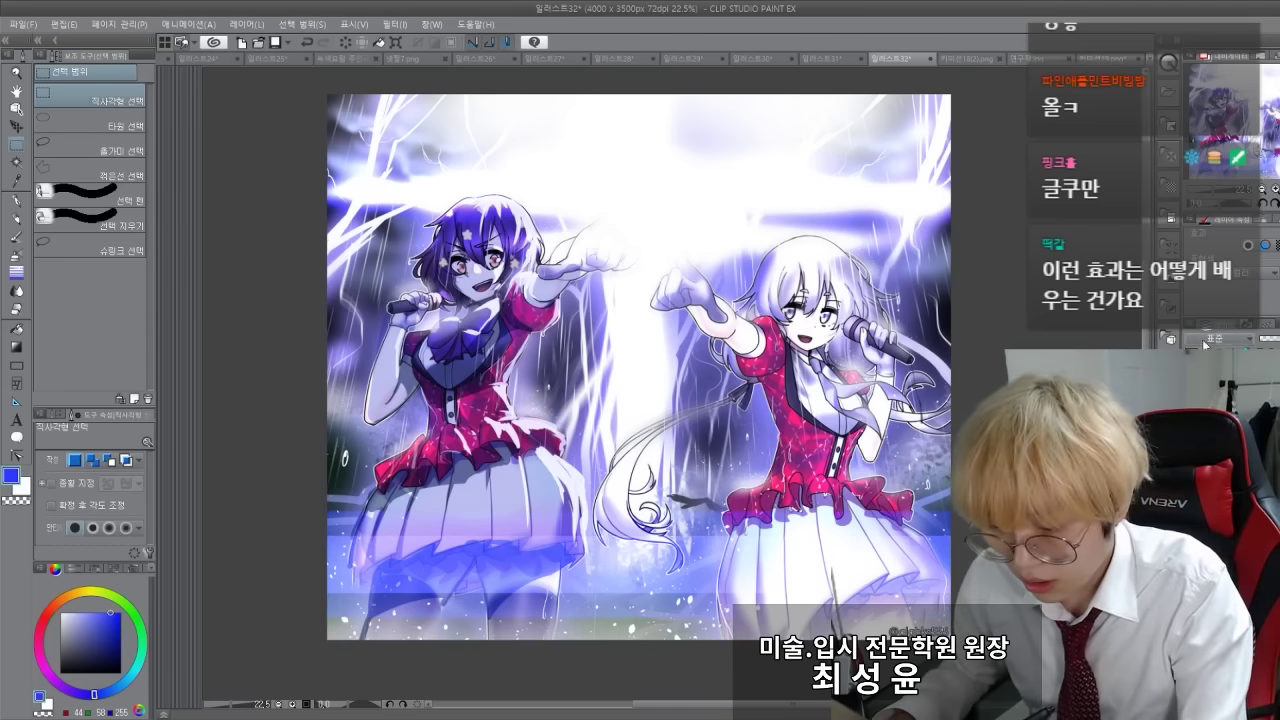
In Screen mode, airbrush a white glow over the purple-haired girl's skirt with 강함 at 861.0 and add thin horizontal G-pen flares at 26.0
key("alt+[")
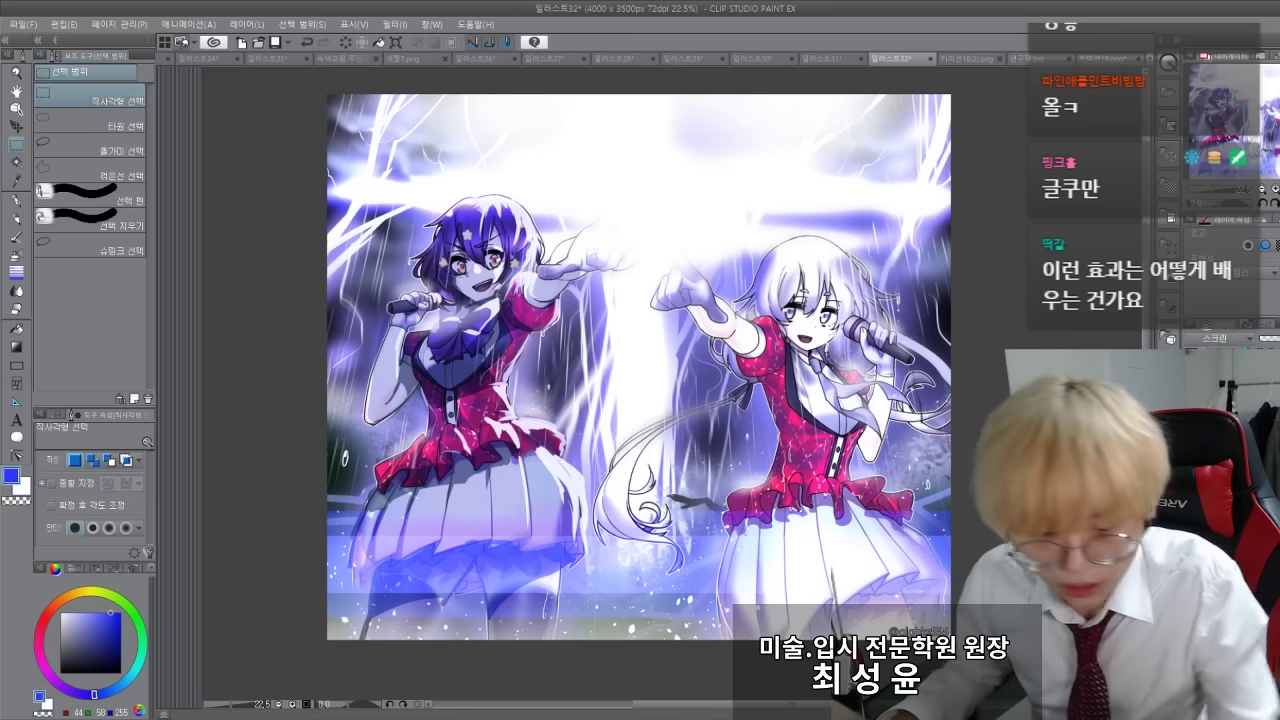
left_click(16, 255)
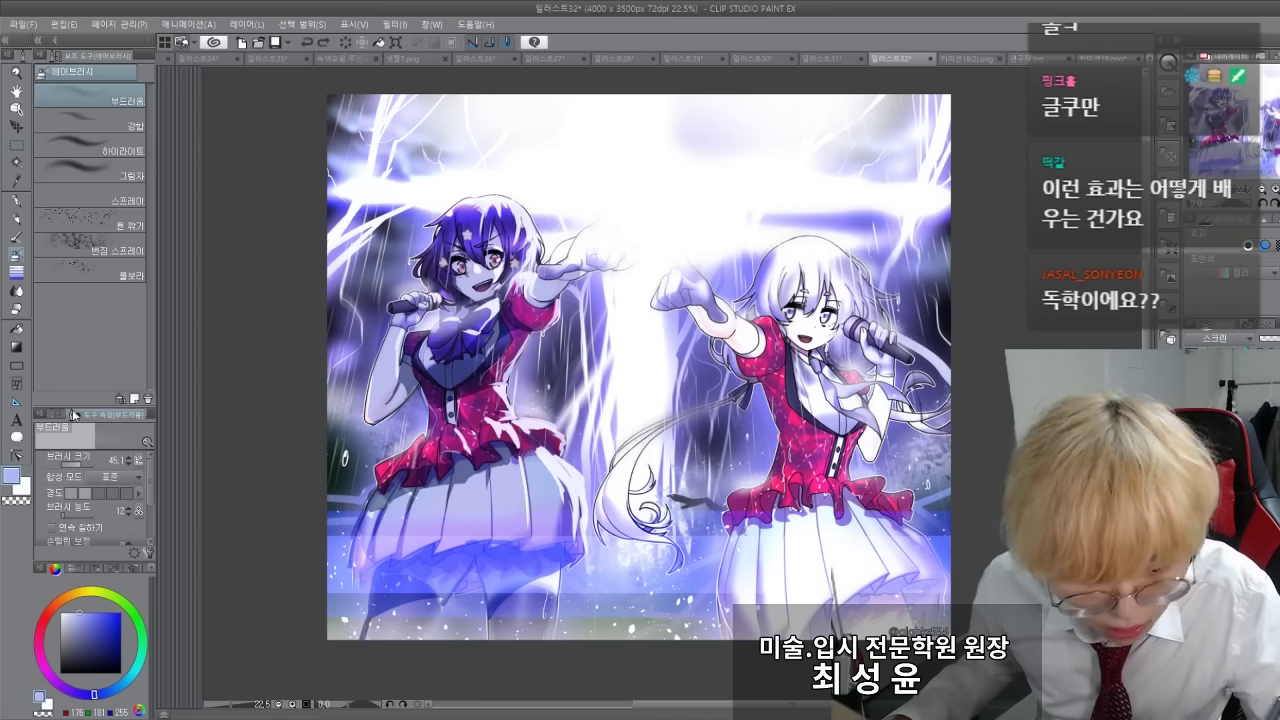
left_click(98, 124)
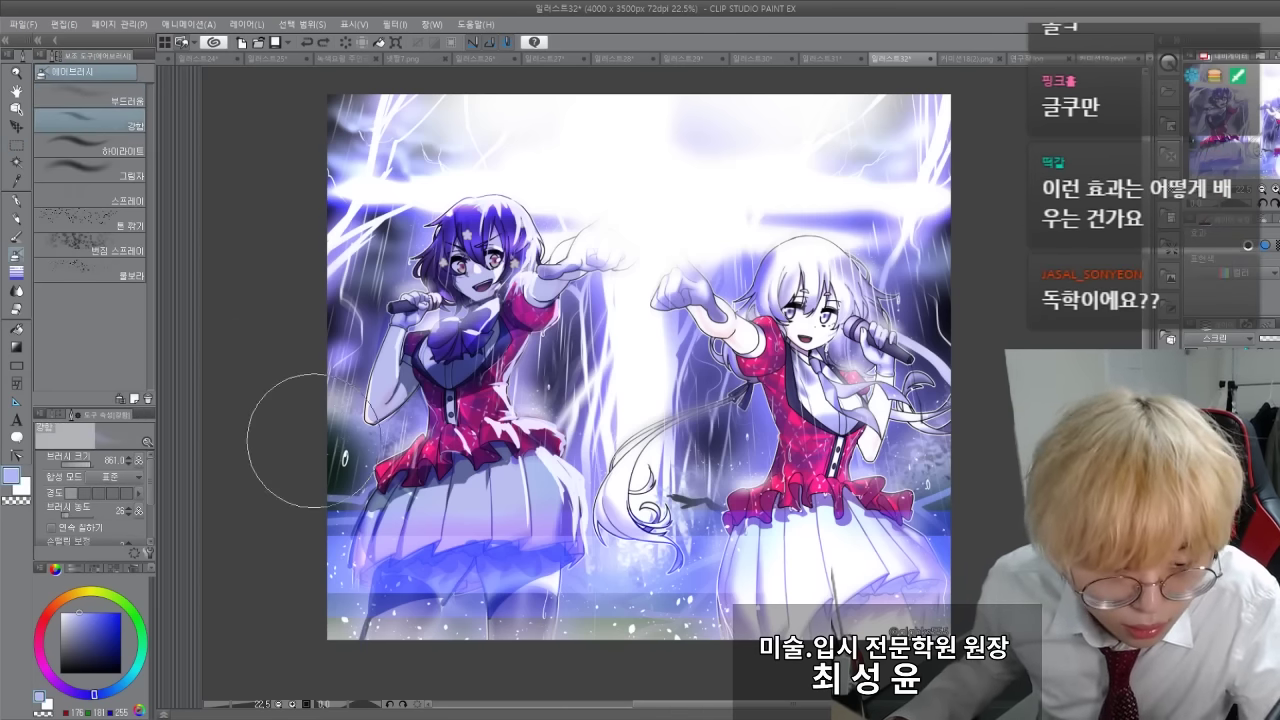
mouse_move(470, 545)
left_mouse_down()
mouse_move(475, 565)
mouse_move(455, 580)
mouse_move(440, 570)
mouse_move(424, 590)
left_mouse_up()
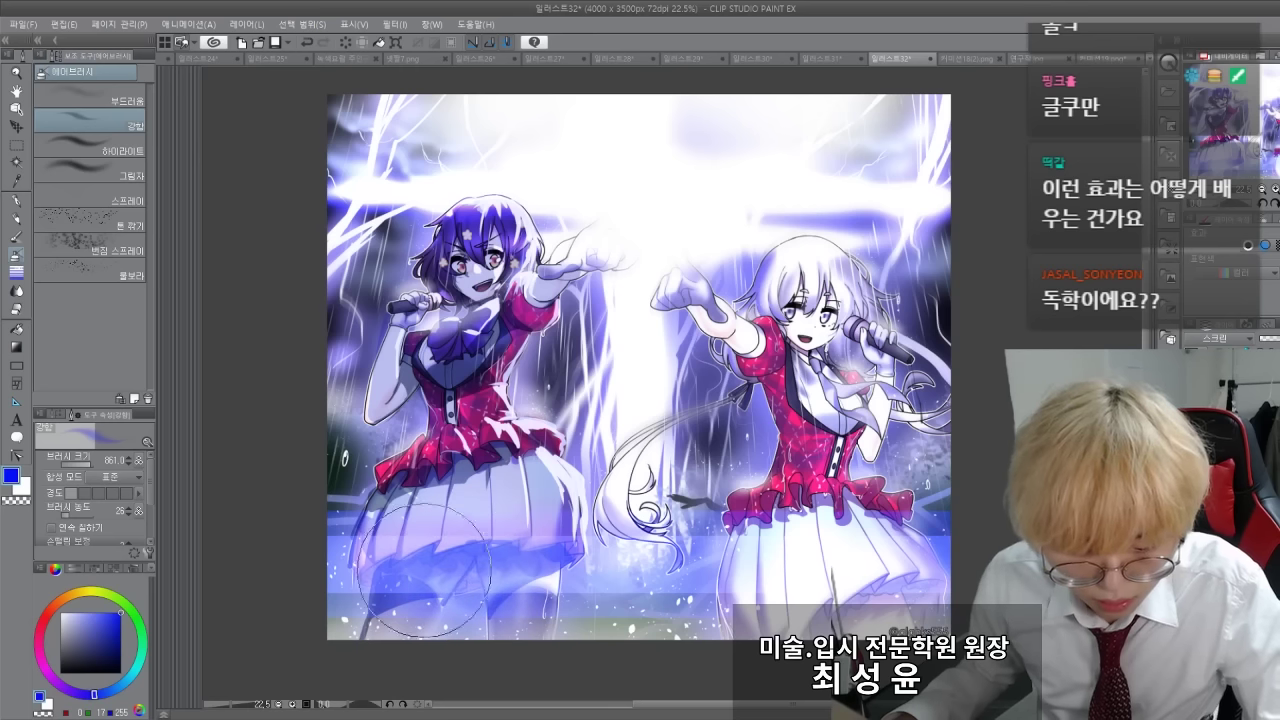
key("x")
mouse_move(462, 525)
left_mouse_down()
mouse_move(430, 575)
mouse_move(270, 577)
left_mouse_up()
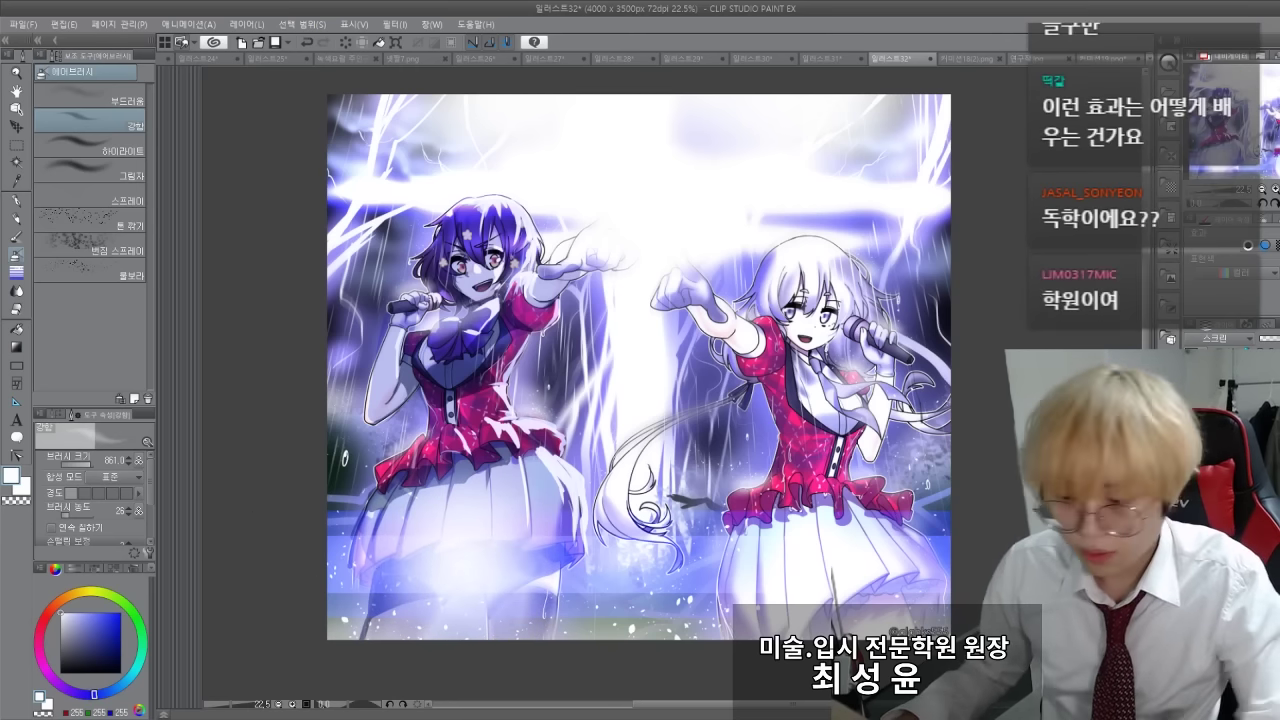
key("p")
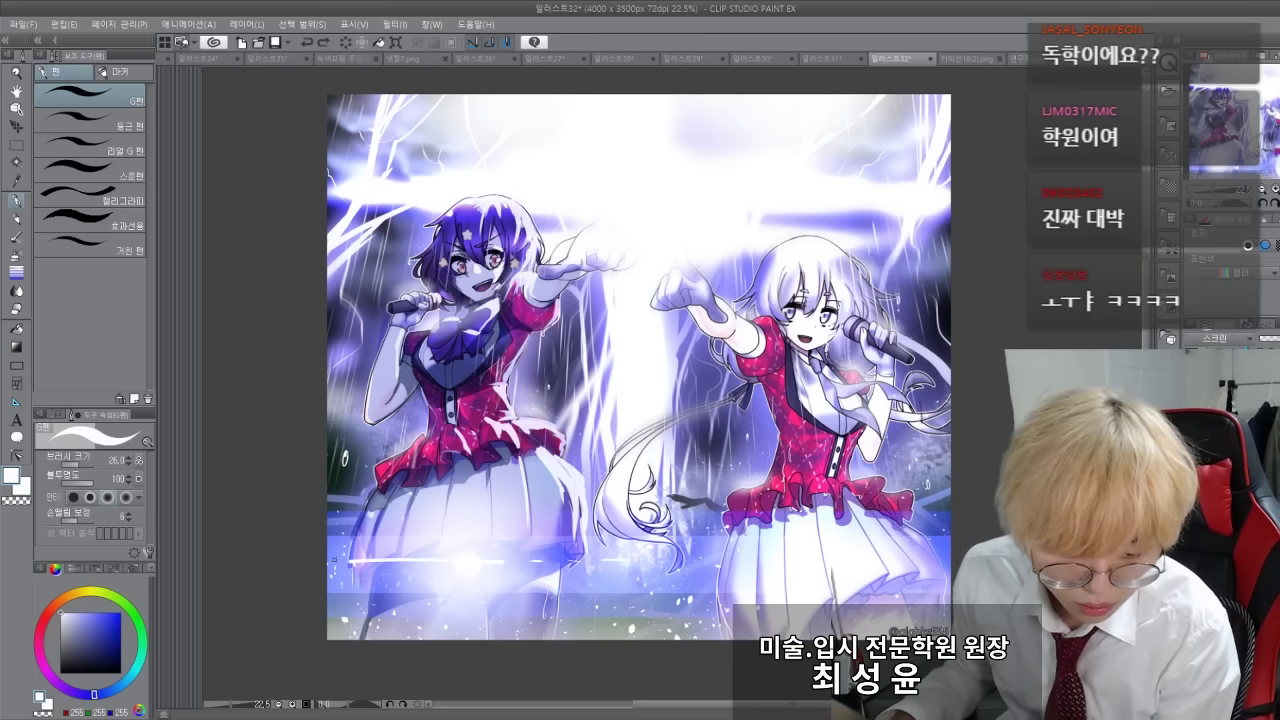
key("p")
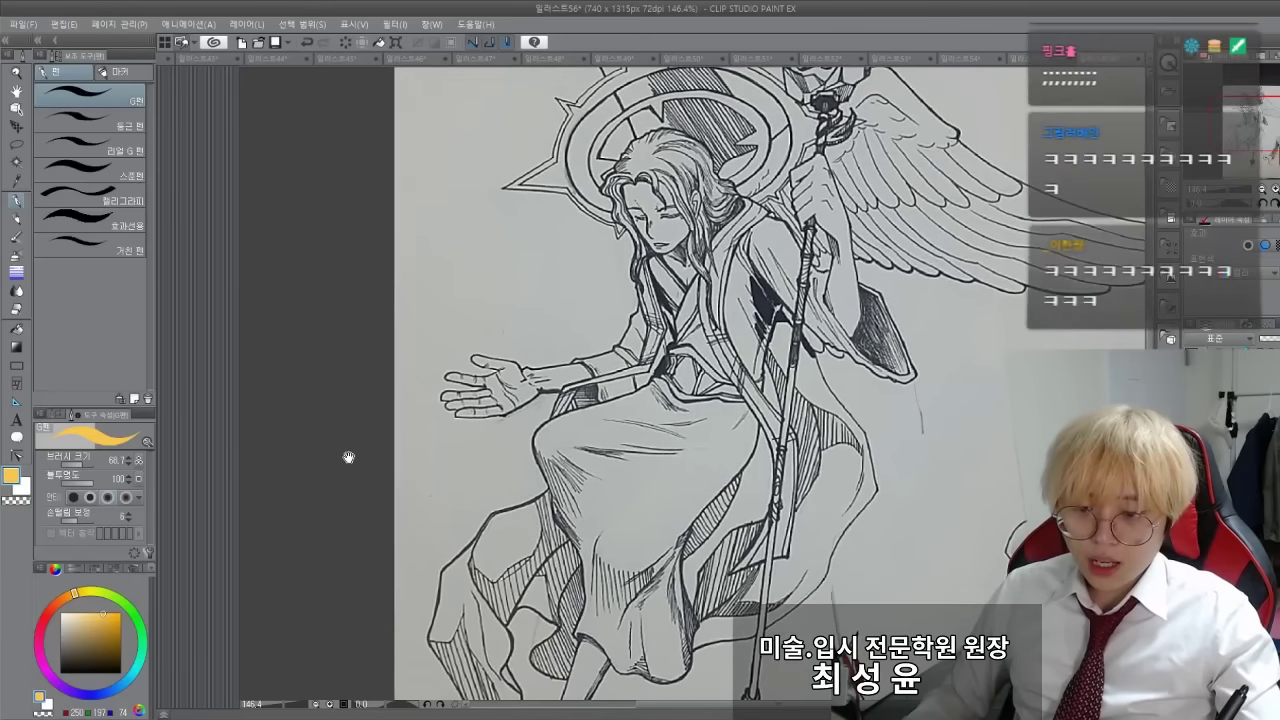
Set the G-pen to bright red and try a mark near the angel's staff-holding hand, undoing the stroke
left_click_drag(336, 518, 343, 386)
mouse_move(343, 455)
left_mouse_down()
mouse_move(349, 381)
mouse_move(351, 514)
mouse_move(340, 506)
left_mouse_up()
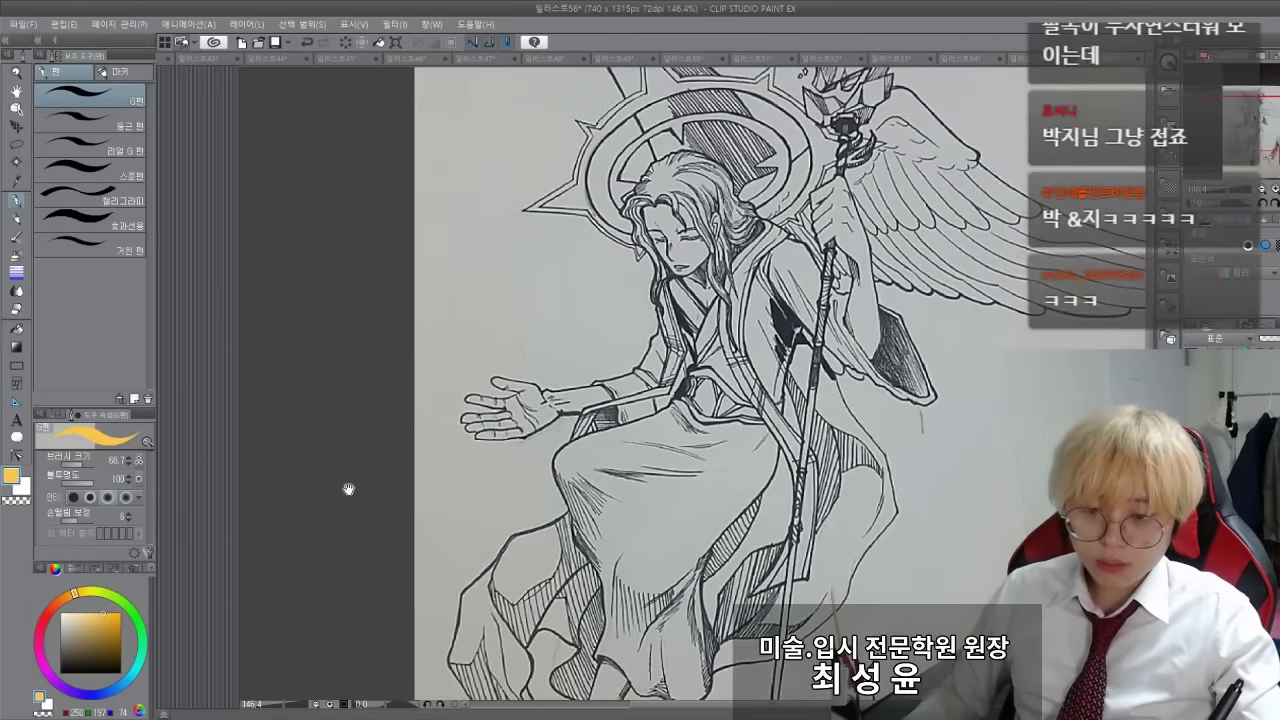
scroll(279, 341, "up", 3)
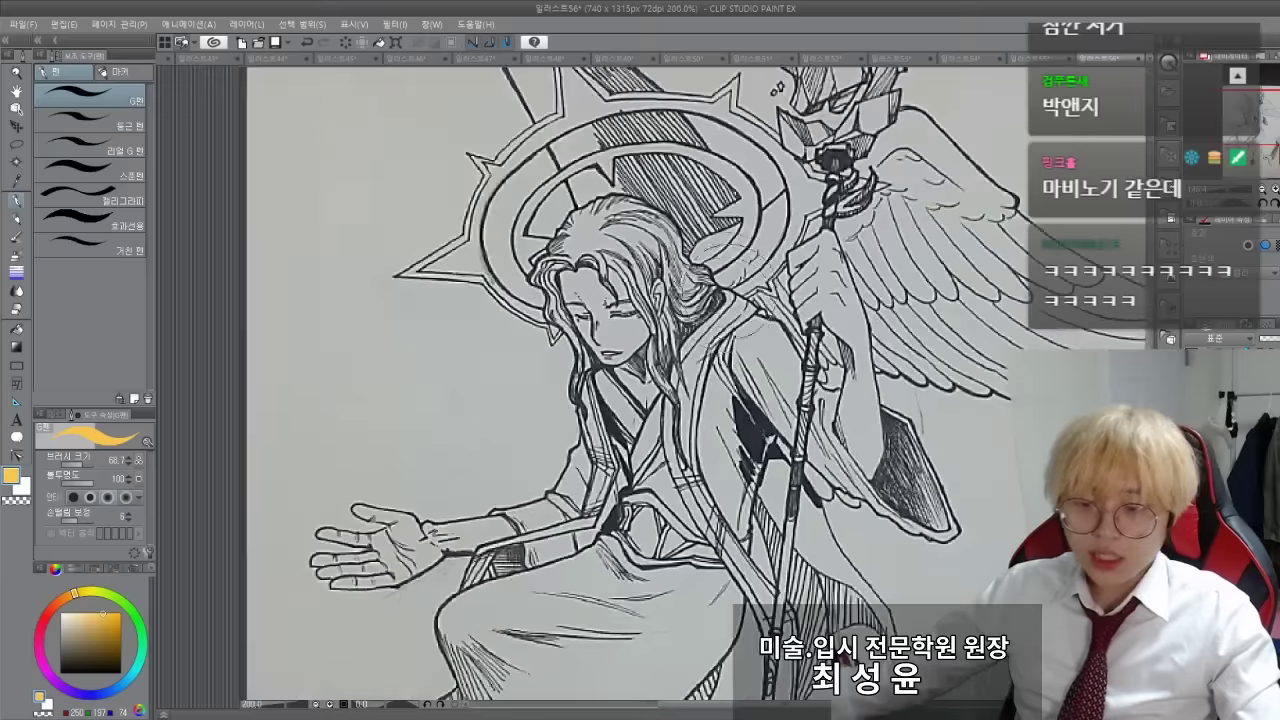
scroll(676, 350, "up", 3)
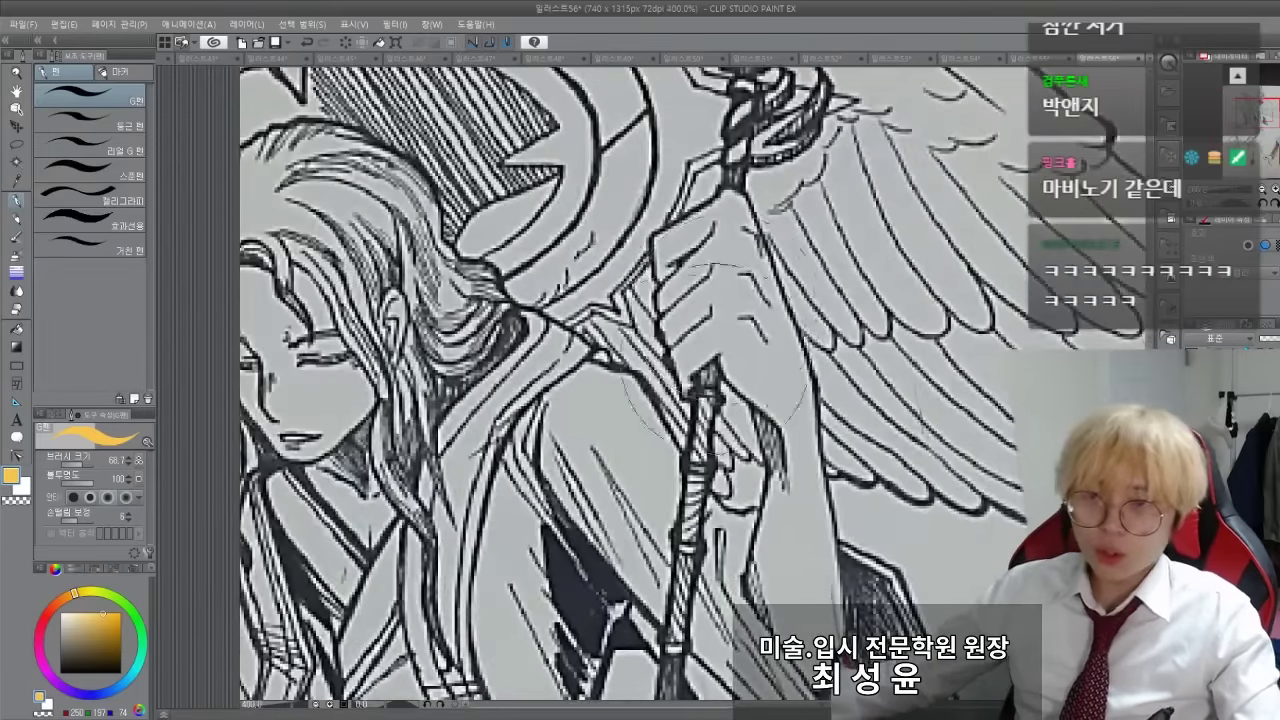
left_click(47, 613)
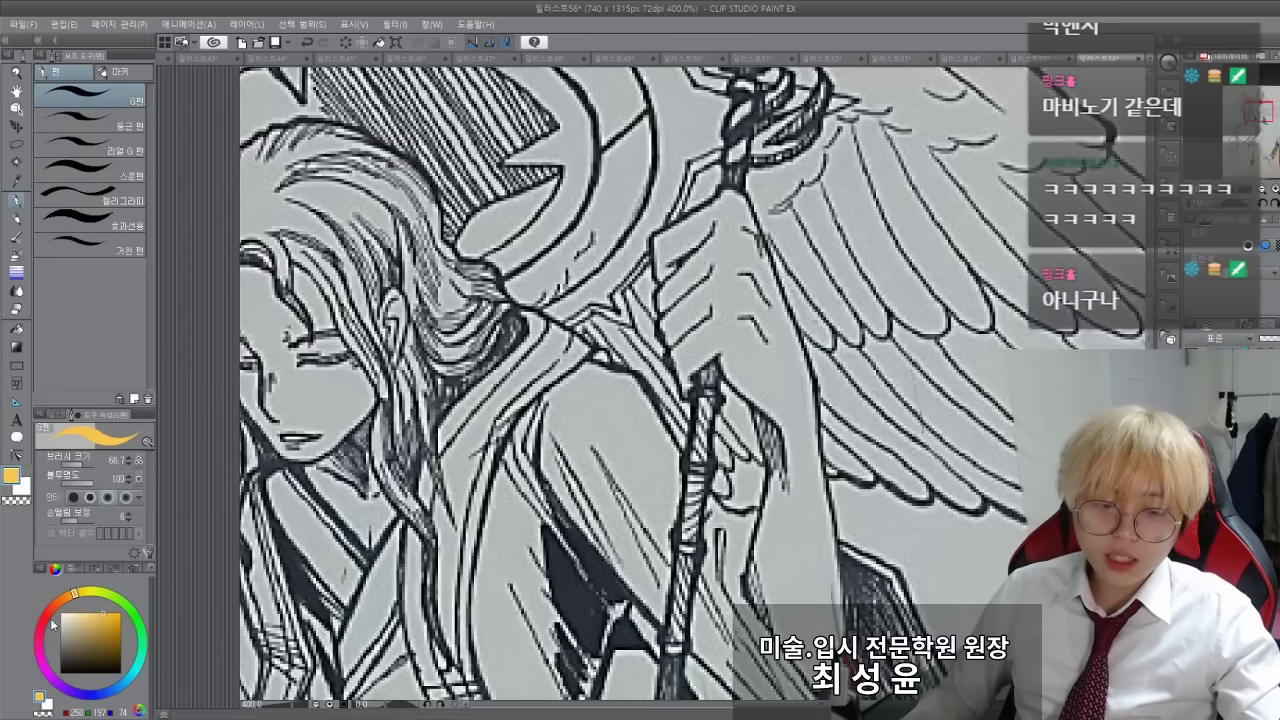
left_click(121, 612)
left_click_drag(646, 342, 581, 392)
mouse_move(625, 436)
left_mouse_down()
mouse_move(582, 354)
mouse_move(660, 342)
mouse_move(720, 471)
left_mouse_up()
key("ctrl+z")
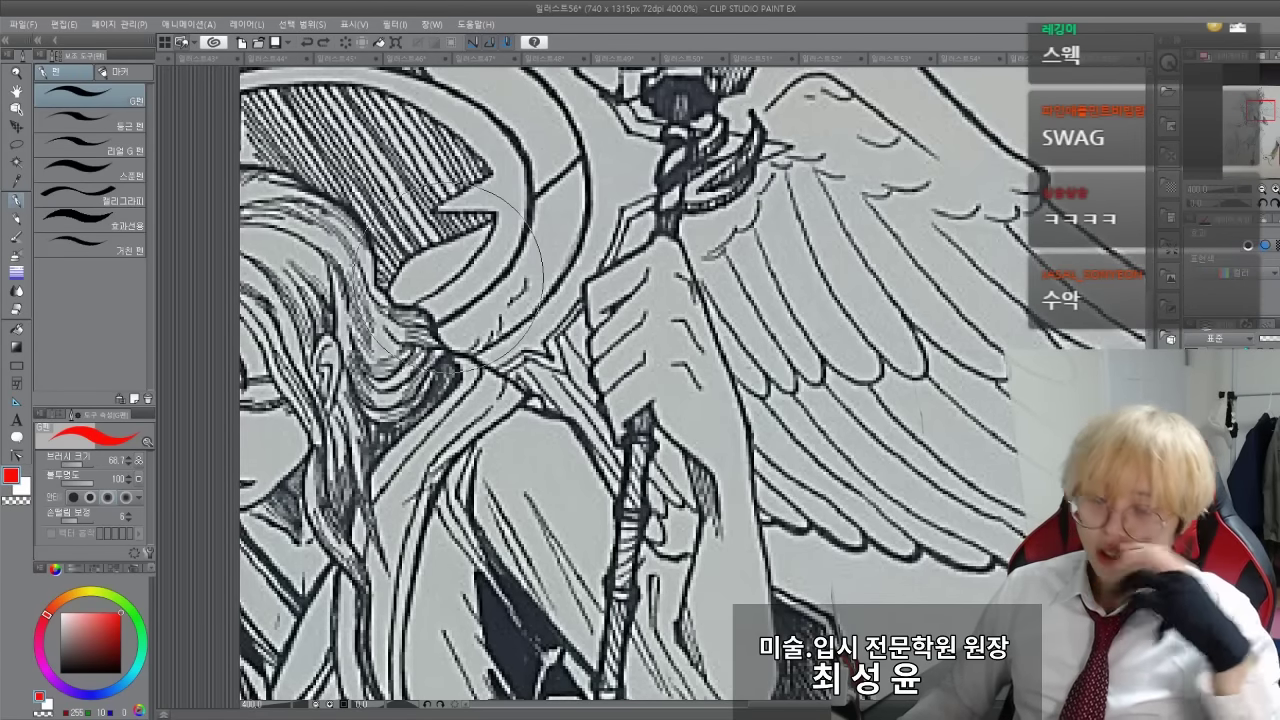
scroll(540, 305, "down", 2)
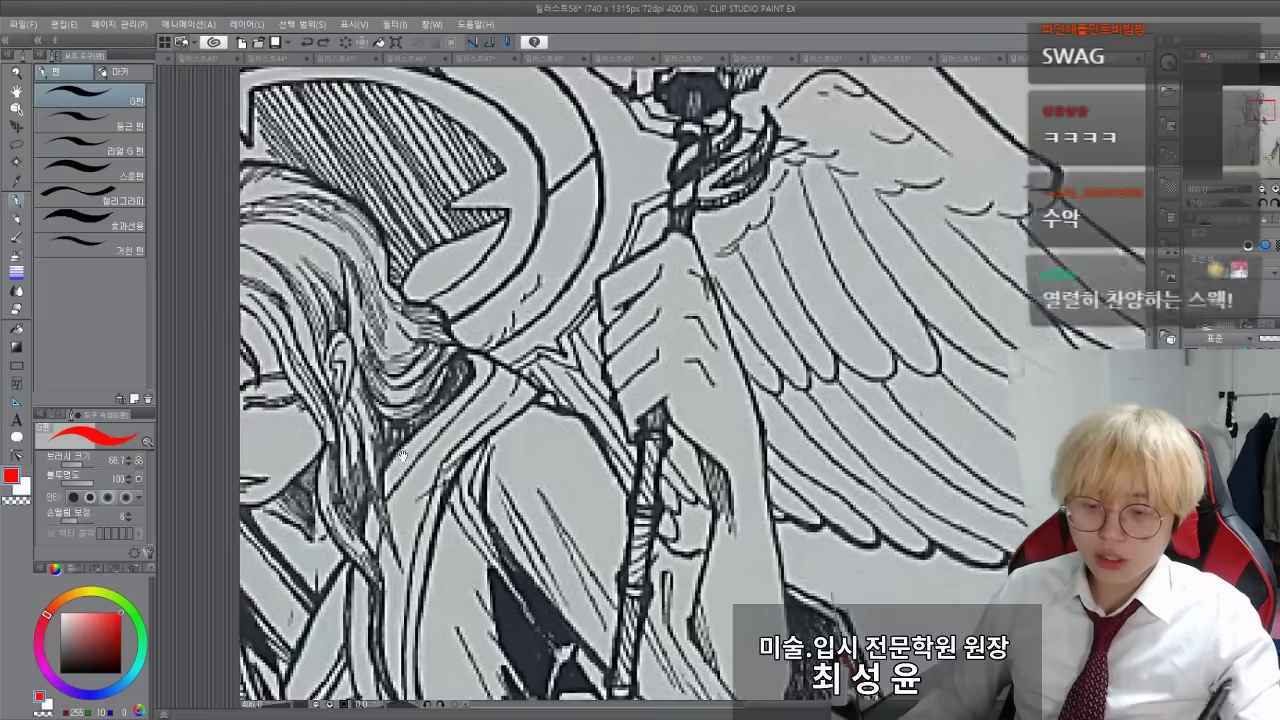
scroll(465, 325, "down", 1)
scroll(468, 309, "down", 2)
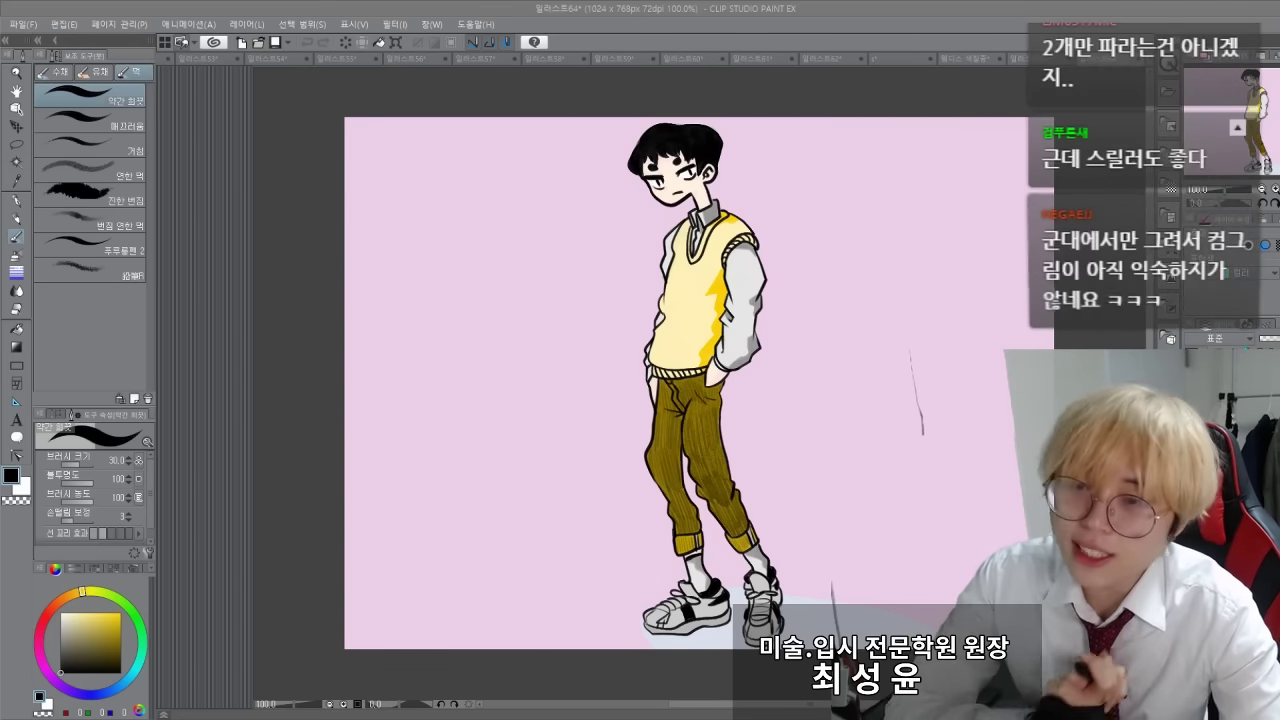
Lasso the boy's head, transform it slightly down toward the collar, apply the move and clear the selection
scroll(643, 267, "up", 4)
scroll(700, 383, "up", 4)
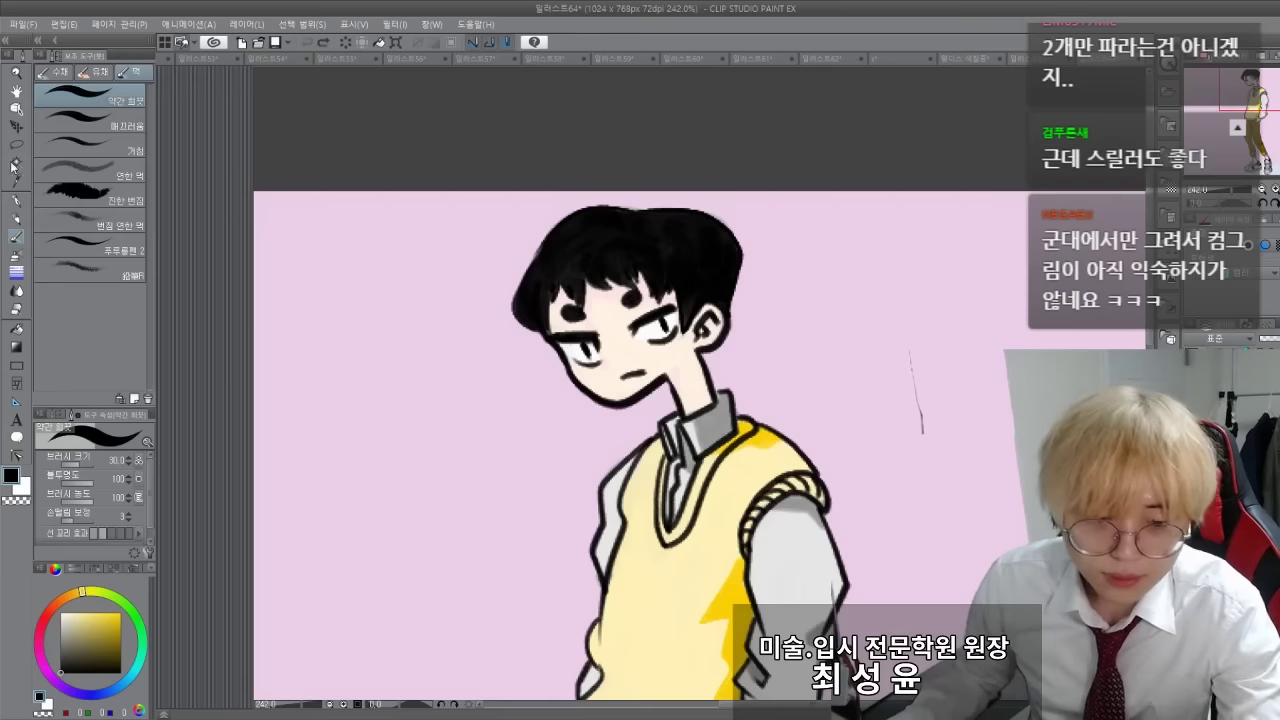
left_click(16, 144)
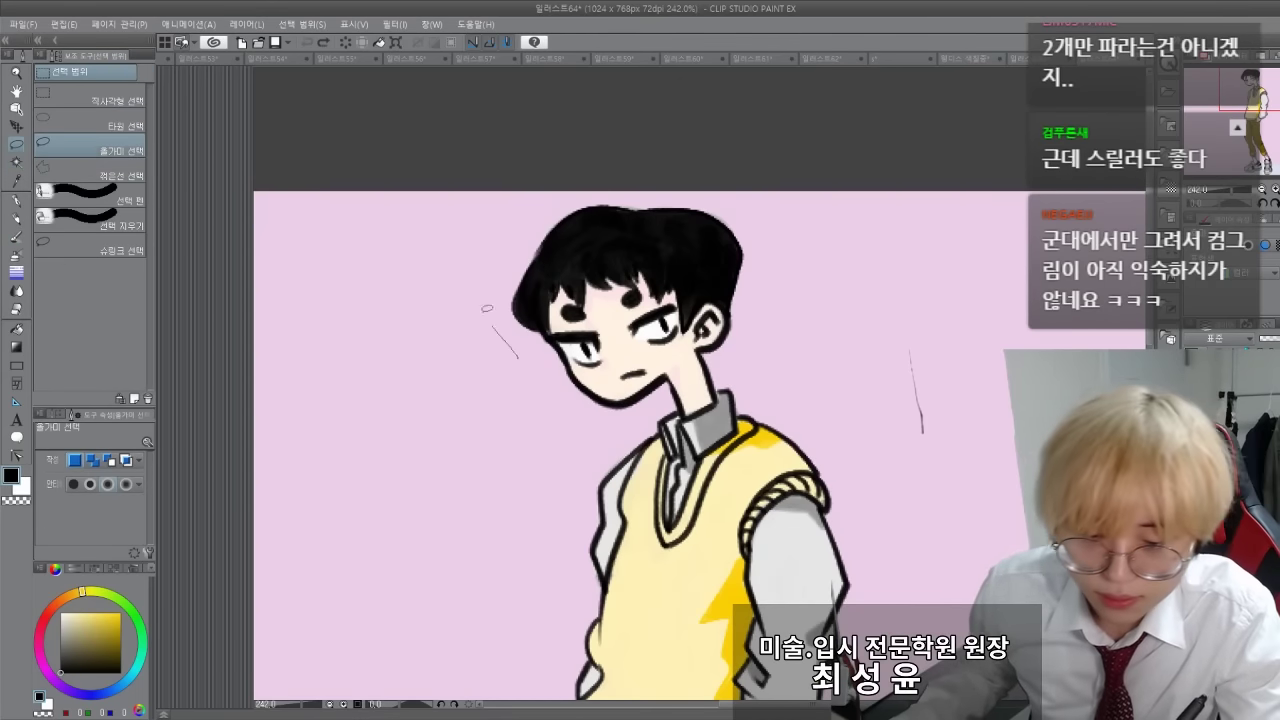
mouse_move(582, 424)
left_mouse_down()
mouse_move(532, 388)
mouse_move(577, 395)
mouse_move(552, 405)
mouse_move(600, 418)
left_mouse_up()
left_click(687, 447)
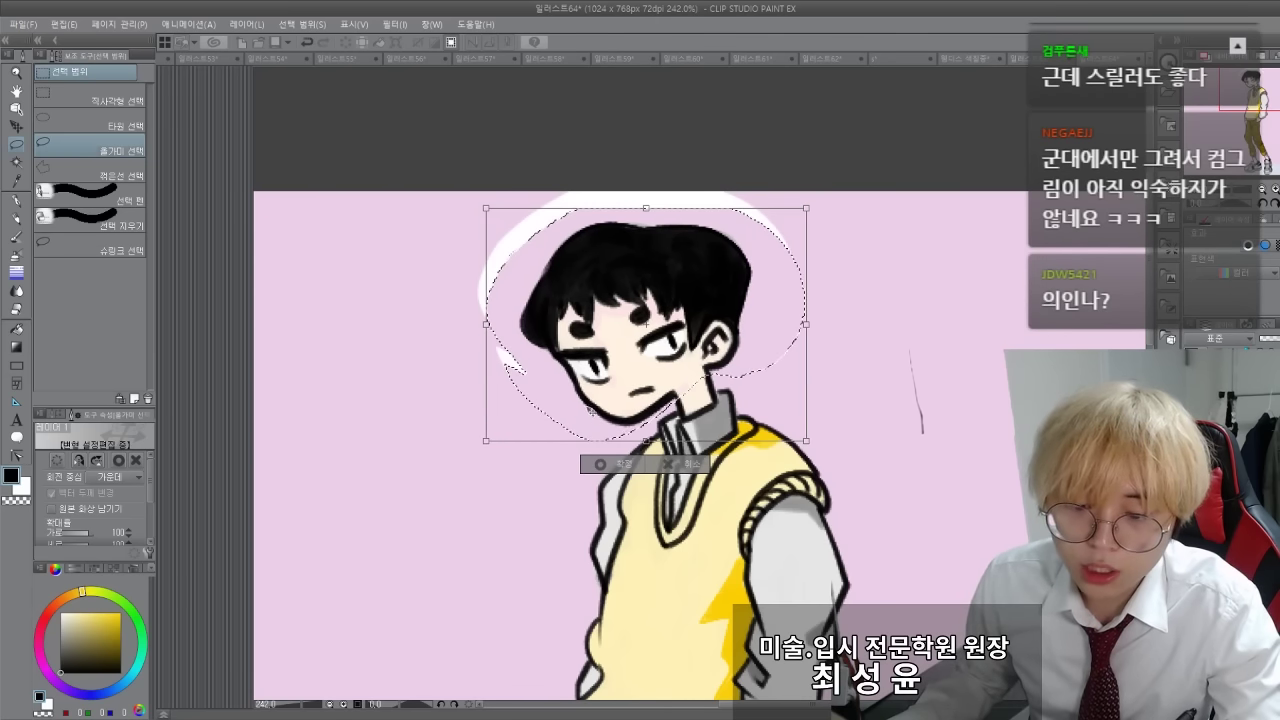
key("Return")
key("ctrl+d")
scroll(383, 329, "down", 4)
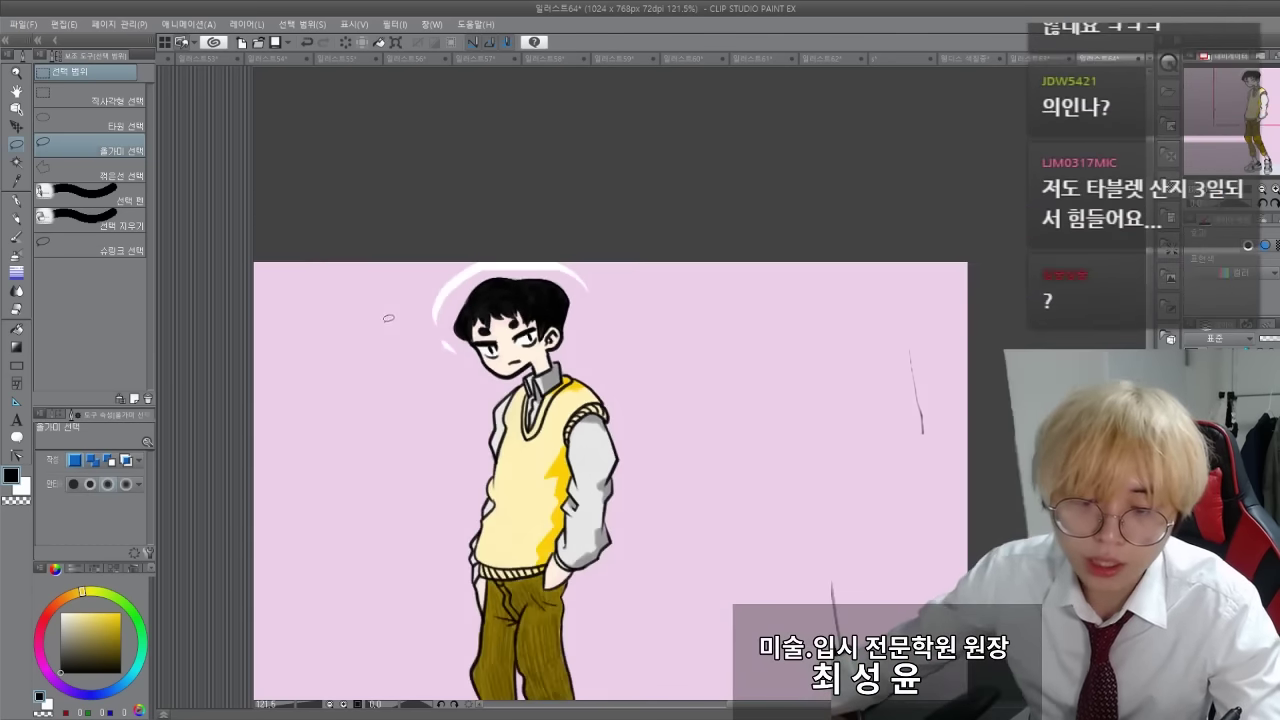
Sample the background pink and cover the white gap around the boy's head with it
right_click(403, 369)
left_click_drag(377, 460, 418, 307)
key("g")
left_click_drag(411, 338, 443, 316)
left_click_drag(411, 382, 432, 400)
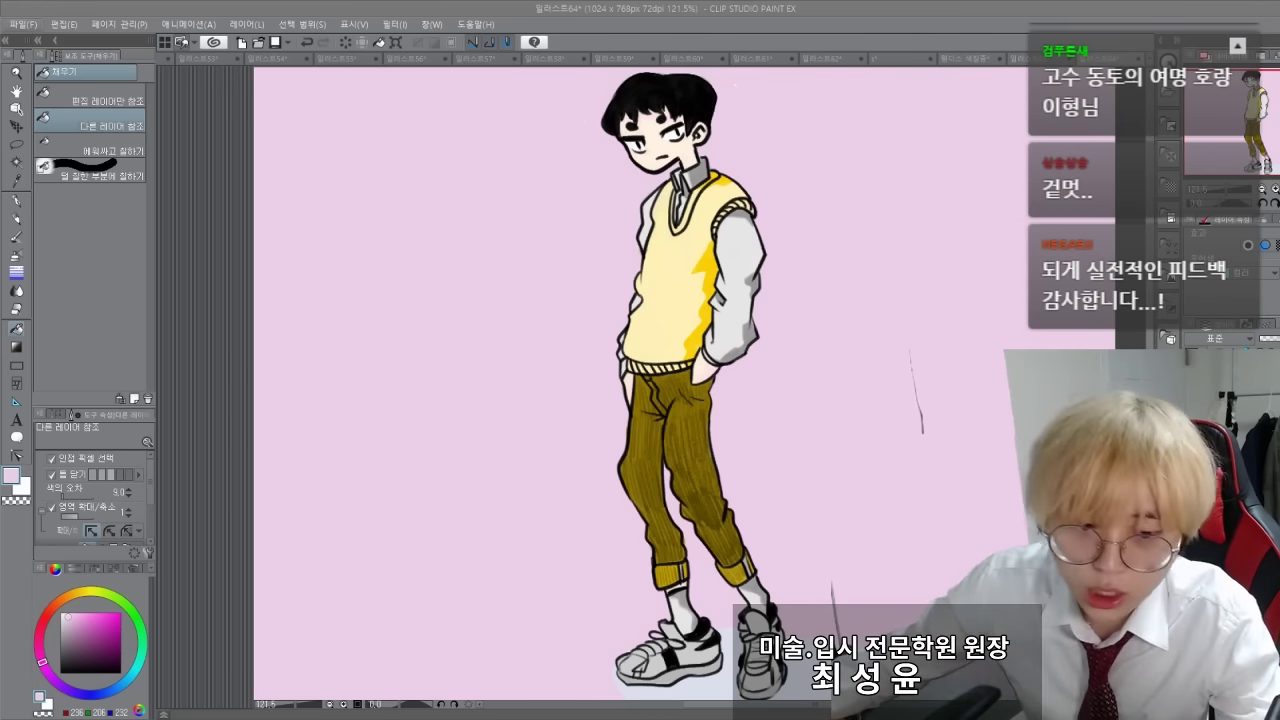
Switch to the 일러스트65 figure drawings and set the drawing colour to bright red (255, 0, 50)
key("ctrl+Tab")
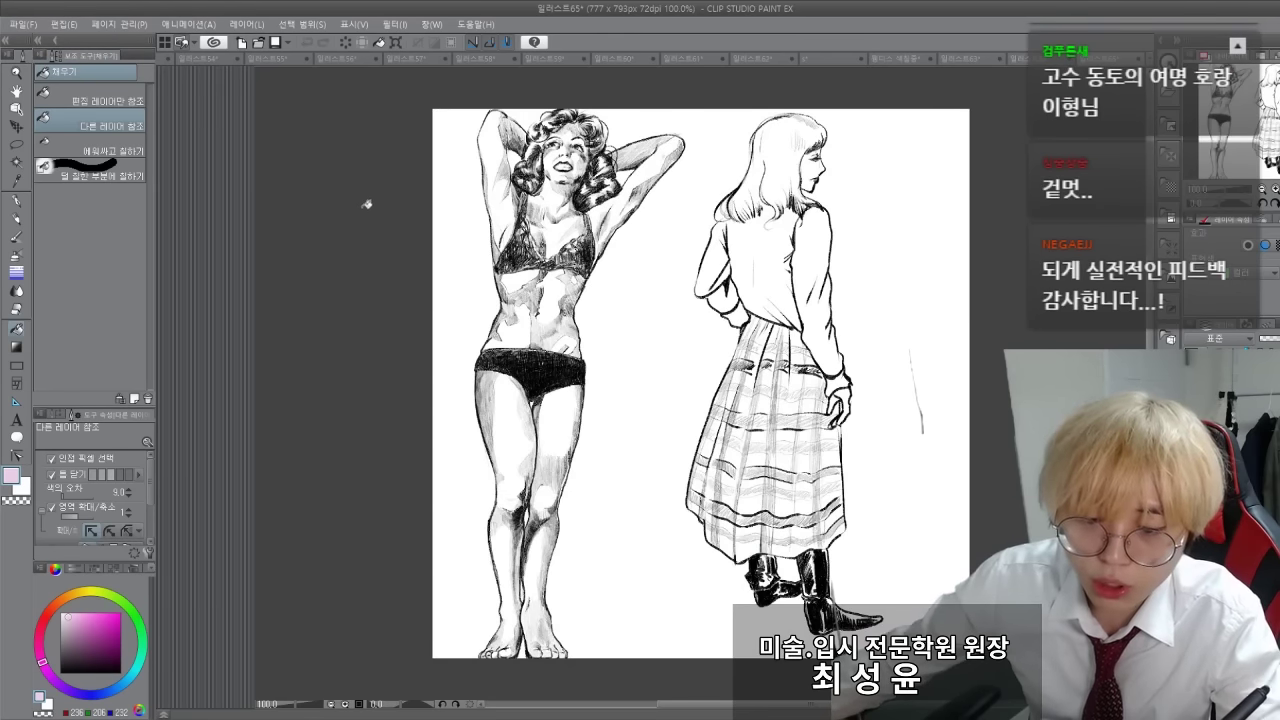
left_click(41, 627)
left_click(120, 613)
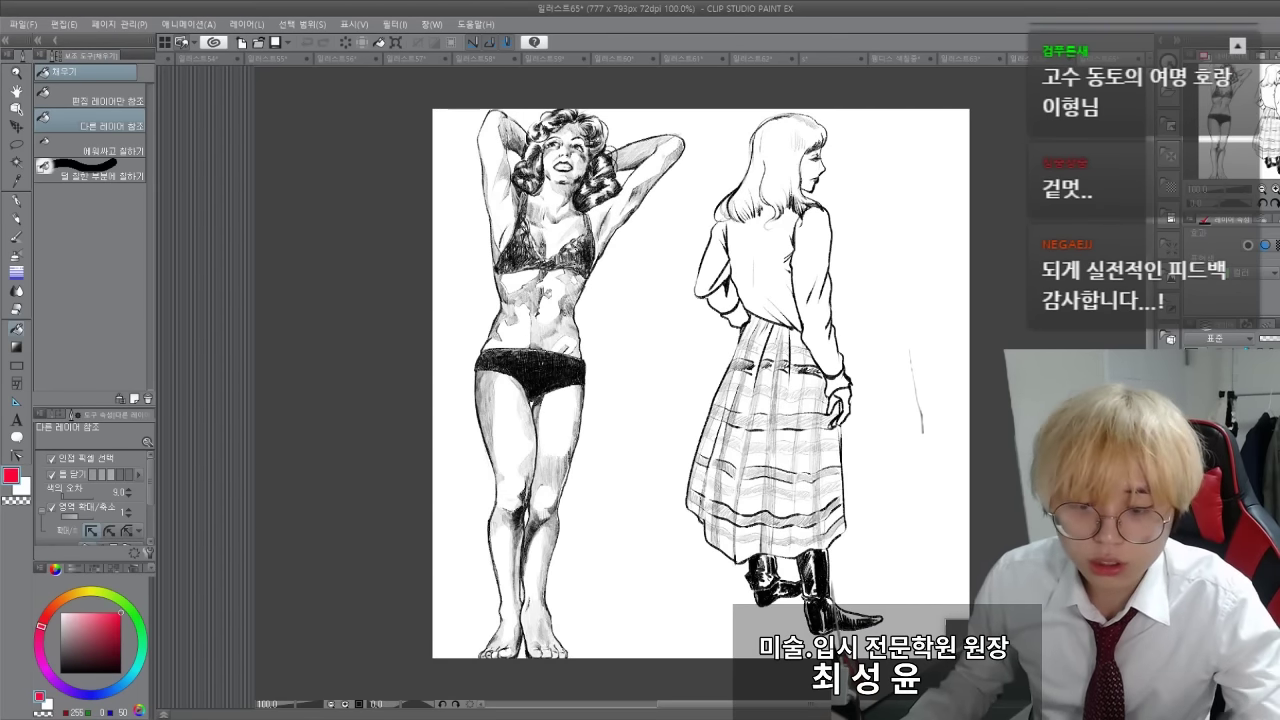
key("p")
left_click_drag(523, 283, 628, 355)
mouse_move(634, 289)
left_mouse_down()
mouse_move(598, 393)
mouse_move(540, 388)
left_mouse_up()
key("ctrl+z")
key("ctrl+z")
key("ctrl+z")
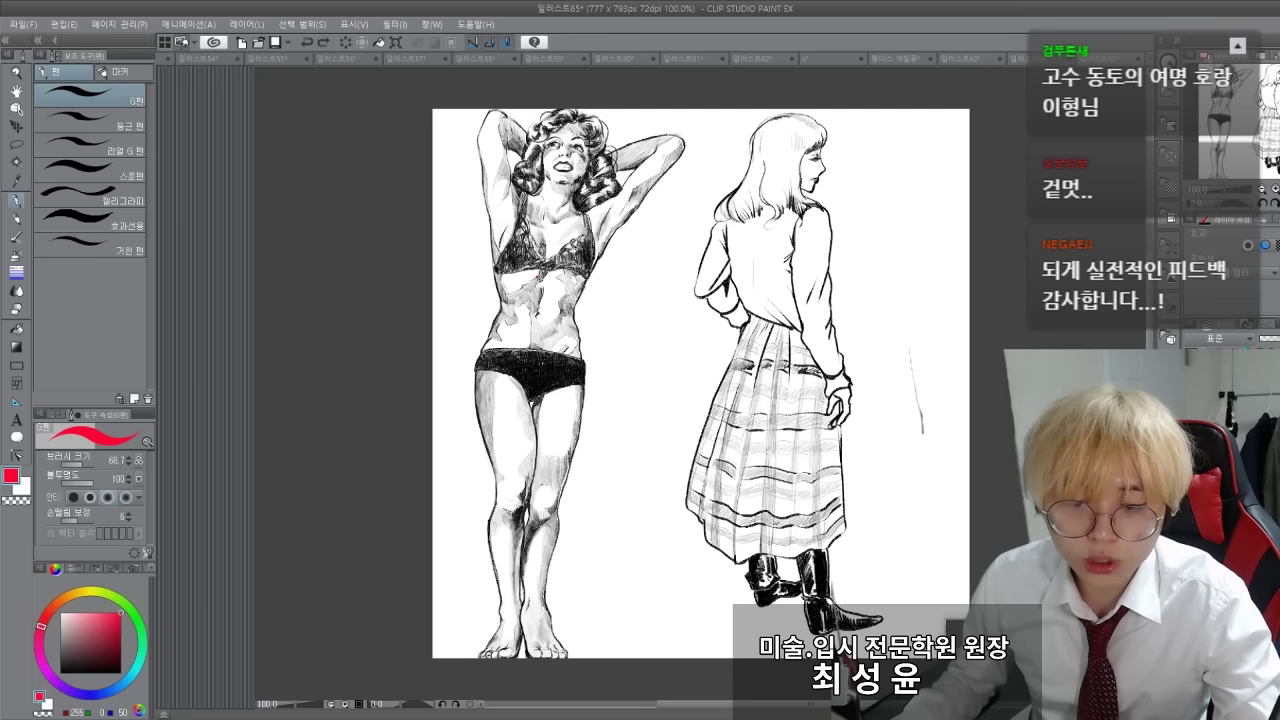
Brush a red oval over the bikini woman's head and add simple neck, shoulder and torso side lines
key("b")
mouse_move(564, 188)
left_mouse_down()
mouse_move(590, 145)
mouse_move(545, 180)
mouse_move(556, 190)
mouse_move(543, 214)
mouse_move(621, 217)
mouse_move(571, 323)
mouse_move(505, 315)
left_mouse_up()
key("ctrl+z")
left_click_drag(512, 198, 628, 226)
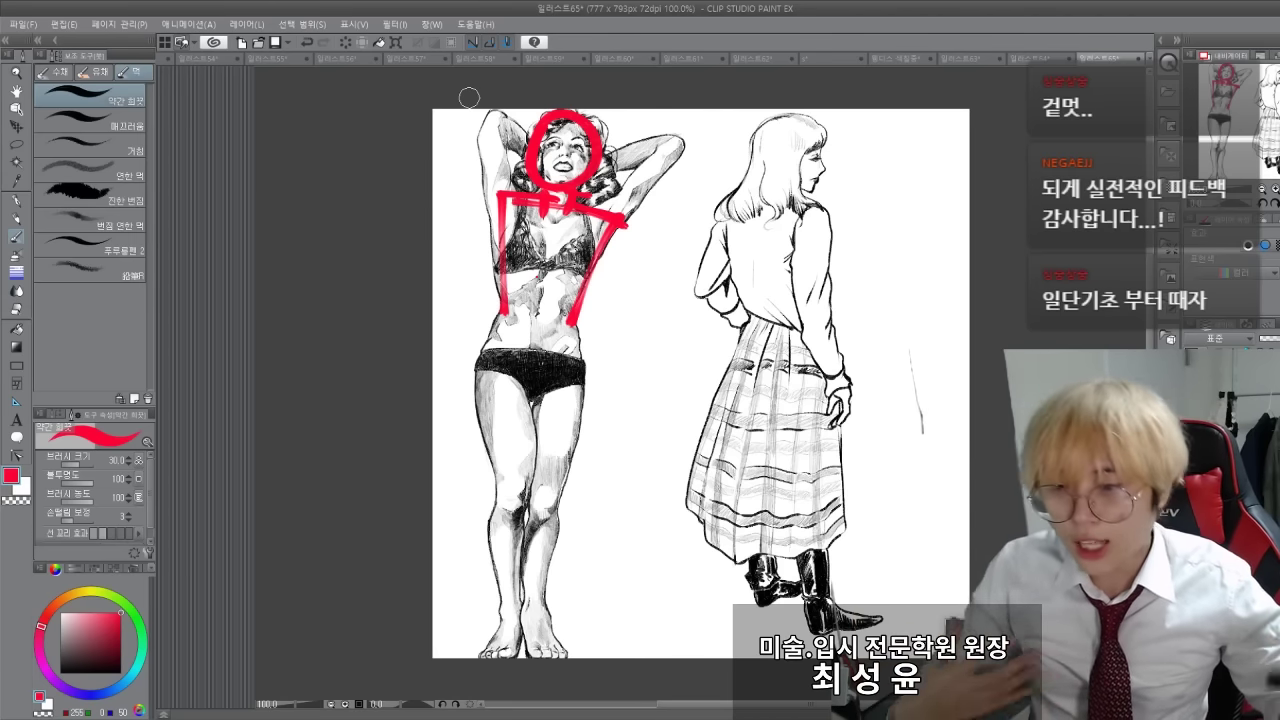
Try a red vertical line from the woman's waist to her feet and a diagonal shoulder arrow, undoing both
left_click_drag(527, 322, 525, 658)
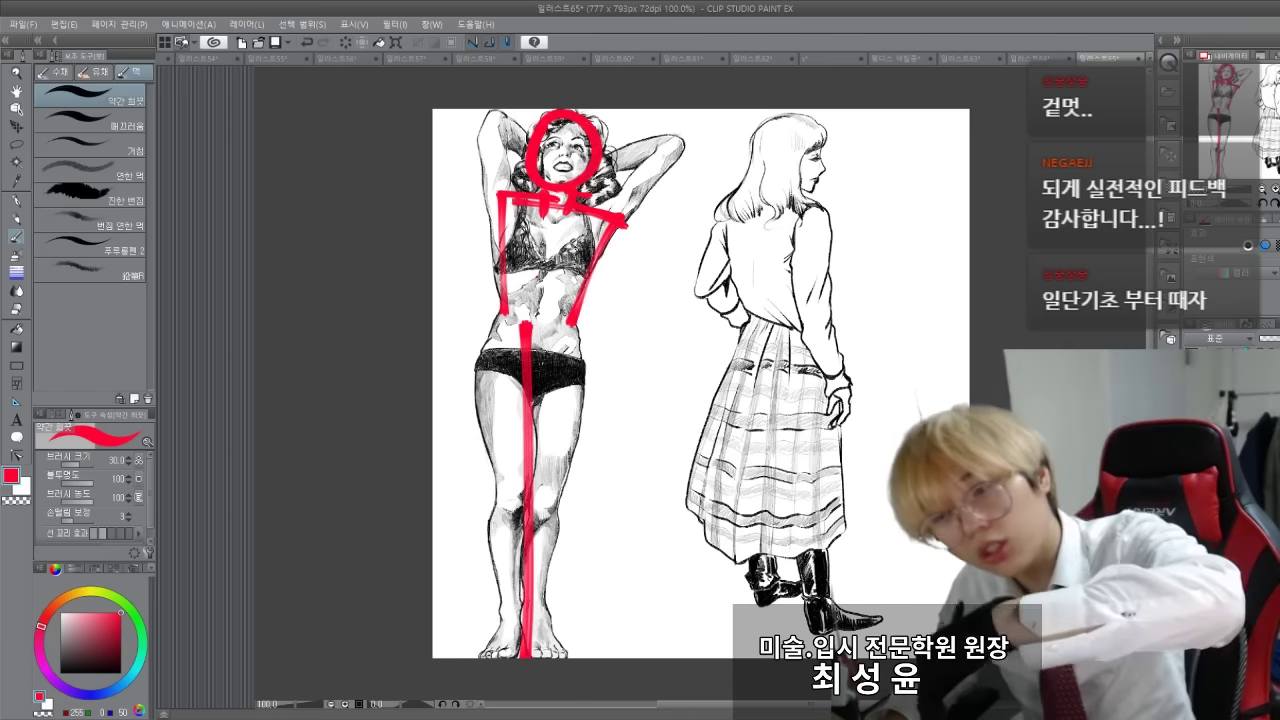
key("ctrl+z")
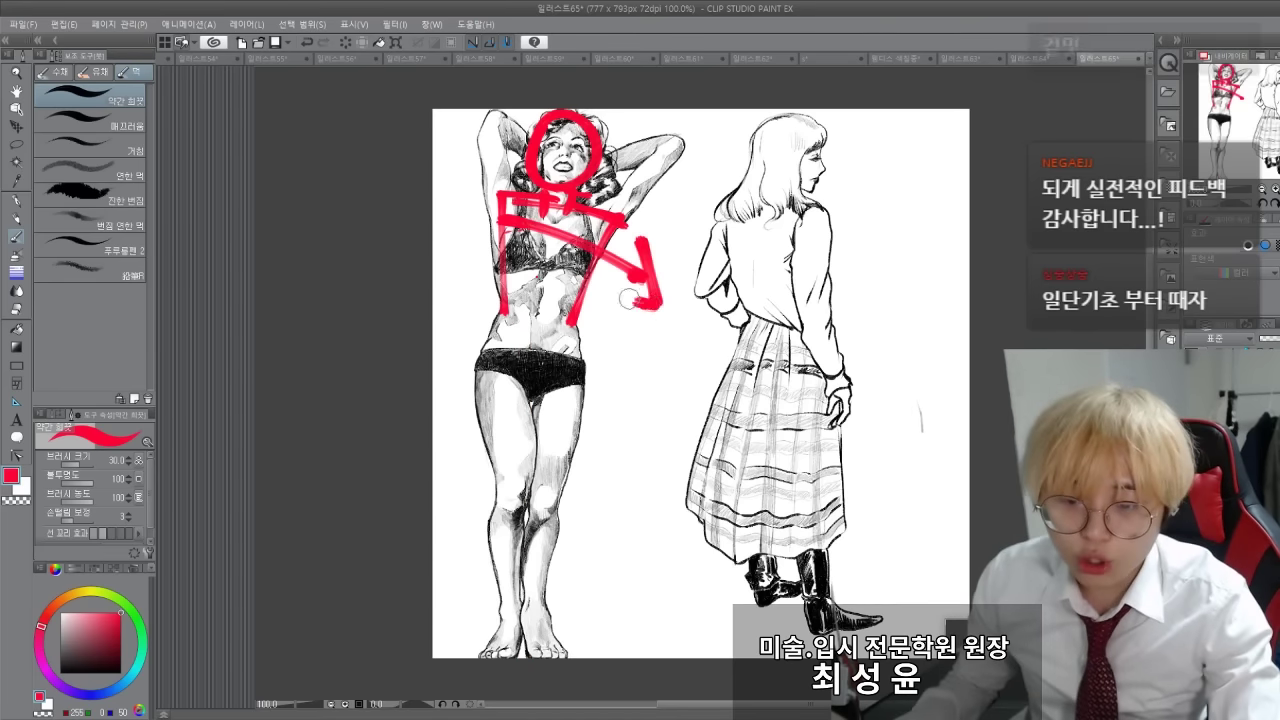
left_click_drag(663, 214, 690, 360)
key("ctrl+z")
Try writing 500 in red beside the woman's torso, undoing the digits and the strokes that replace them
mouse_move(640, 256)
left_mouse_down()
mouse_move(658, 285)
mouse_move(637, 305)
left_mouse_up()
left_click_drag(642, 256, 666, 254)
mouse_move(677, 259)
left_mouse_down()
mouse_move(676, 275)
mouse_move(700, 264)
mouse_move(738, 282)
left_mouse_up()
key("ctrl+z")
key("ctrl+z")
key("ctrl+z")
key("ctrl+z")
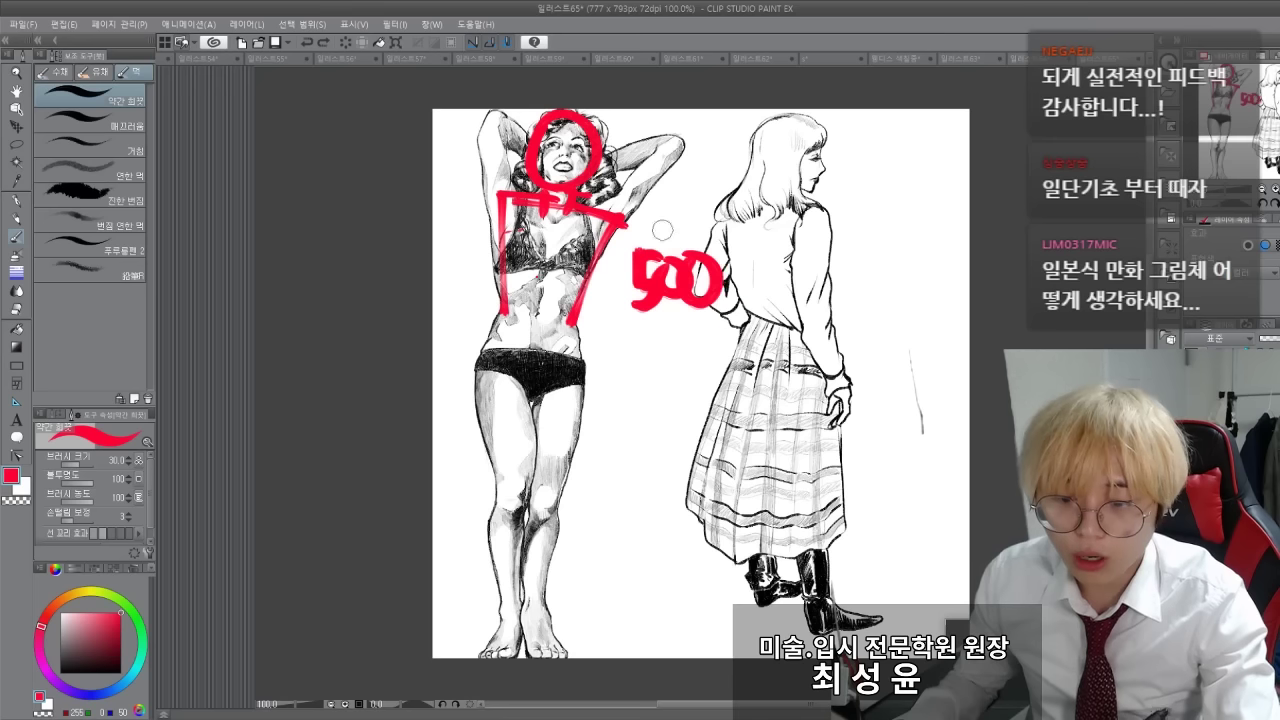
left_click_drag(636, 240, 652, 282)
left_click_drag(658, 236, 660, 320)
key("ctrl+z")
key("ctrl+z")
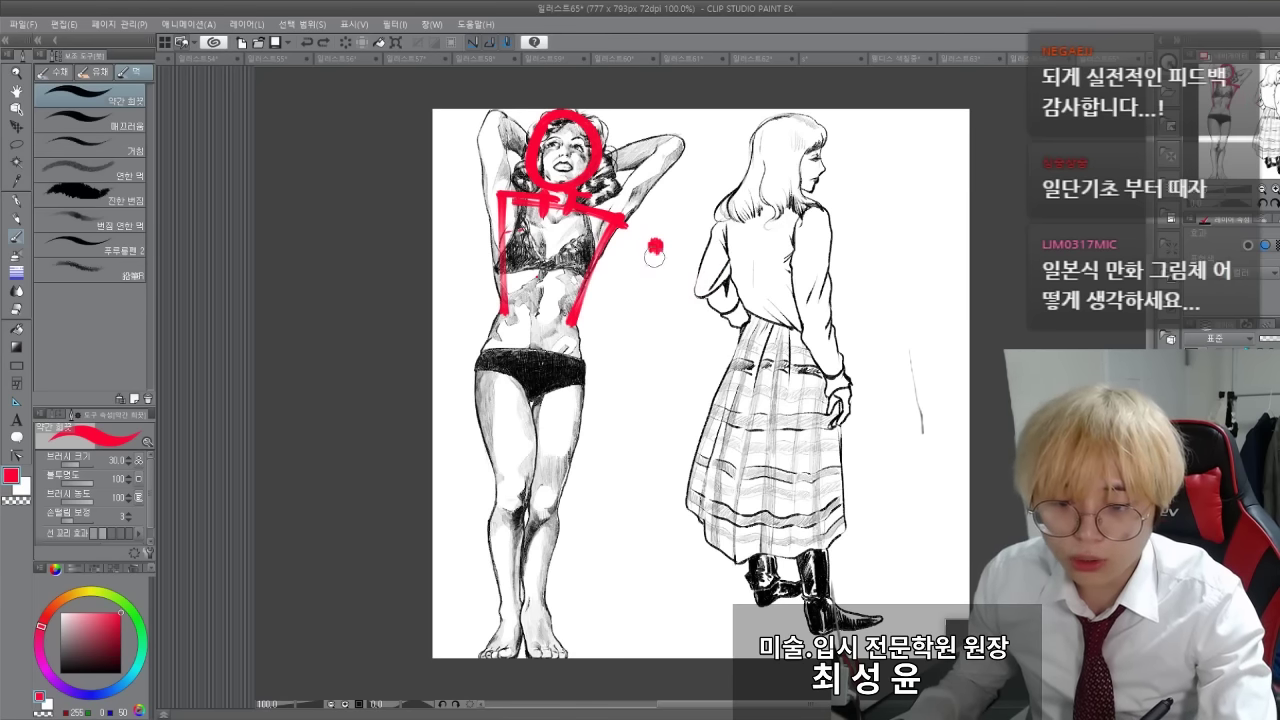
Write "10kg" in red beside the woman's raised shoulder, between the two figures
left_click_drag(654, 246, 650, 322)
left_click_drag(692, 244, 726, 322)
mouse_move(744, 282)
left_mouse_down()
mouse_move(795, 282)
mouse_move(785, 352)
left_mouse_up()
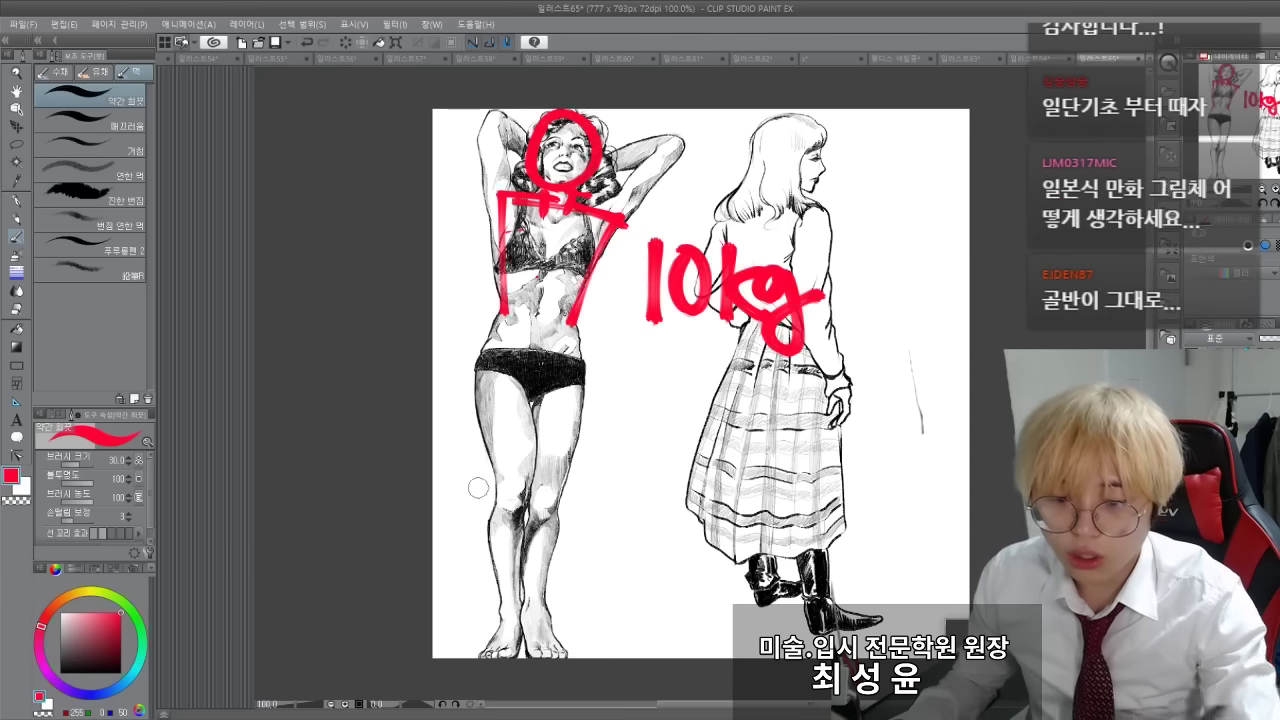
Try large red arcs sweeping around the outside of the woman's hip and leg, undoing them all
mouse_move(518, 365)
left_mouse_down()
mouse_move(447, 371)
mouse_move(474, 451)
mouse_move(406, 360)
mouse_move(462, 640)
left_mouse_up()
key("ctrl+z")
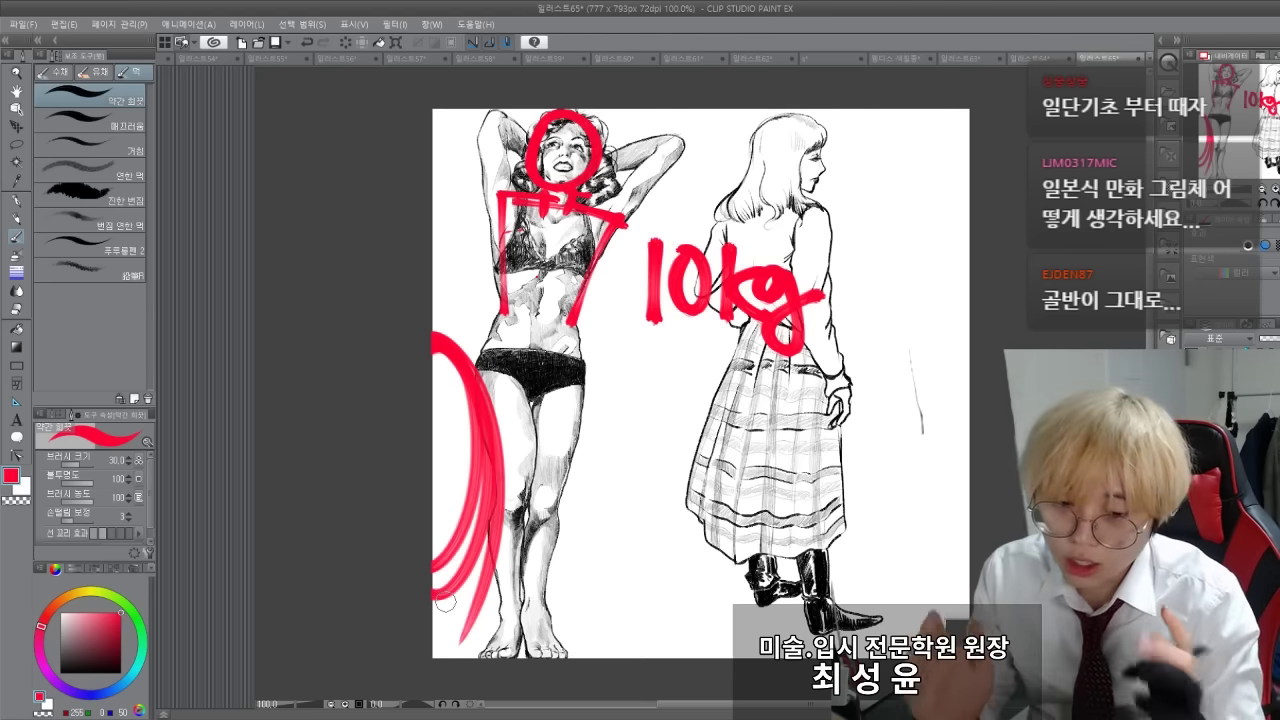
key("ctrl+z")
key("ctrl+z")
key("ctrl+z")
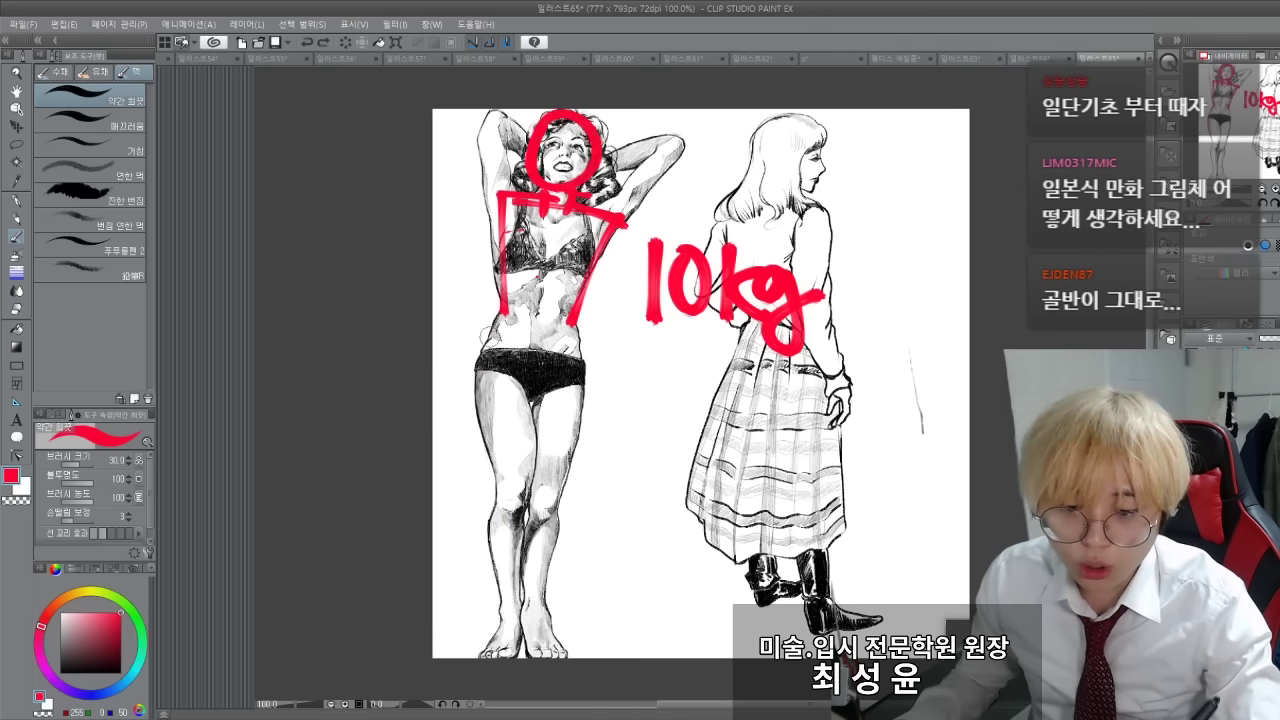
Mark the woman's waist and outer thigh in red and sketch her lower leg and feet as simple blocks
left_click_drag(479, 372, 475, 412)
key("ctrl+z")
mouse_move(507, 317)
left_mouse_down()
mouse_move(470, 403)
mouse_move(492, 475)
left_mouse_up()
key("ctrl+z")
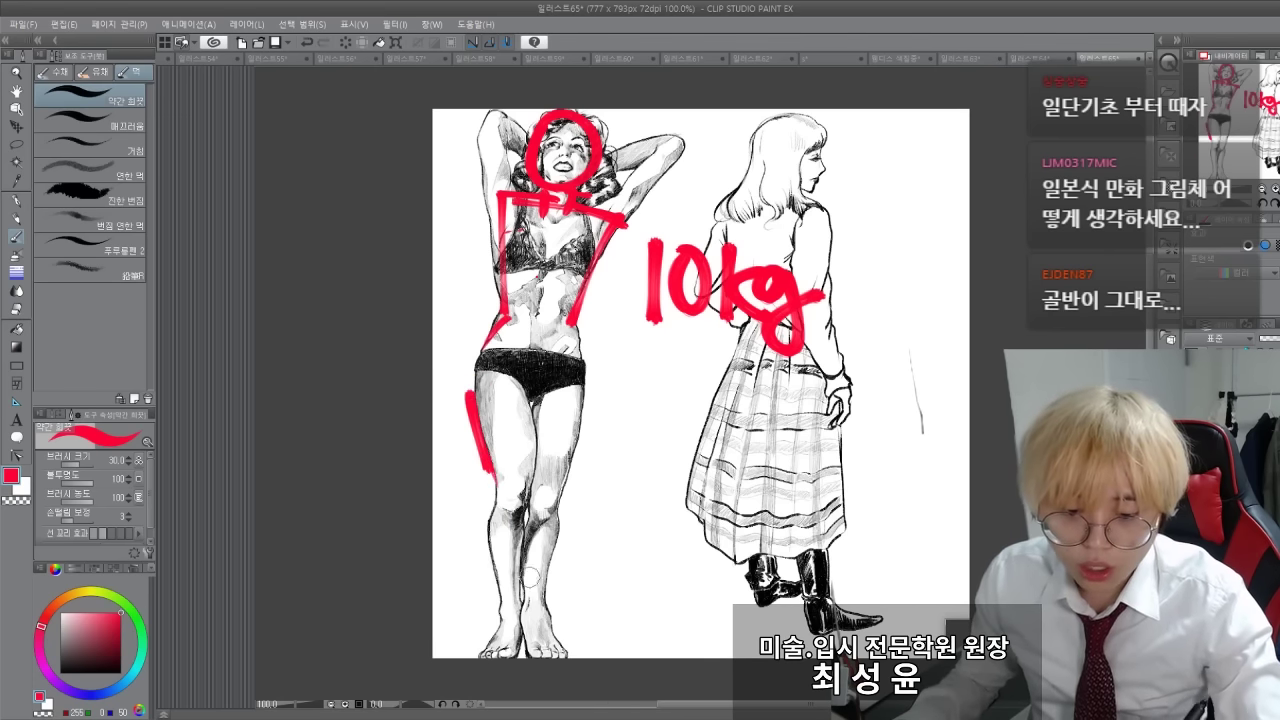
left_click_drag(517, 521, 527, 656)
mouse_move(580, 590)
left_mouse_down()
mouse_move(600, 650)
mouse_move(553, 652)
left_mouse_up()
left_click_drag(548, 655, 604, 652)
left_click_drag(505, 650, 565, 656)
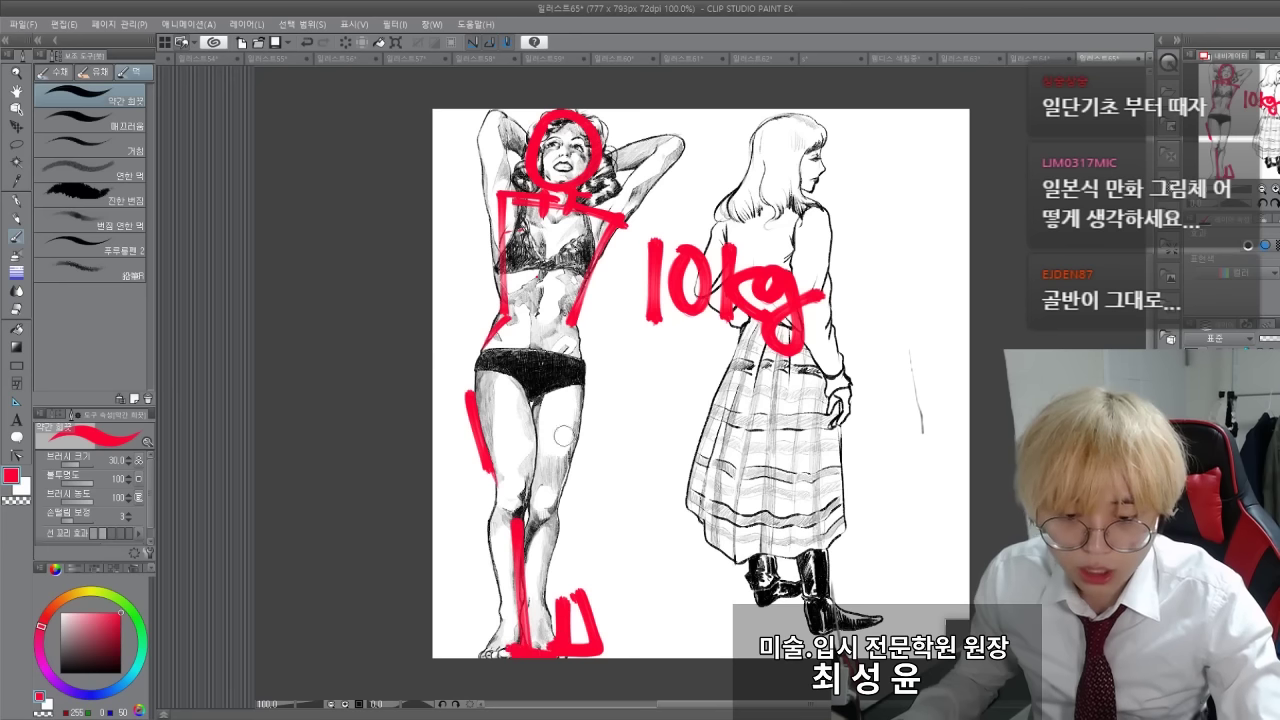
Draw red contours down both sides of the woman's pelvis and legs, bulging the hip on one side
left_click_drag(578, 320, 568, 412)
mouse_move(579, 352)
left_mouse_down()
mouse_move(552, 466)
mouse_move(588, 606)
left_mouse_up()
mouse_move(516, 508)
left_mouse_down()
mouse_move(463, 378)
mouse_move(505, 319)
left_mouse_up()
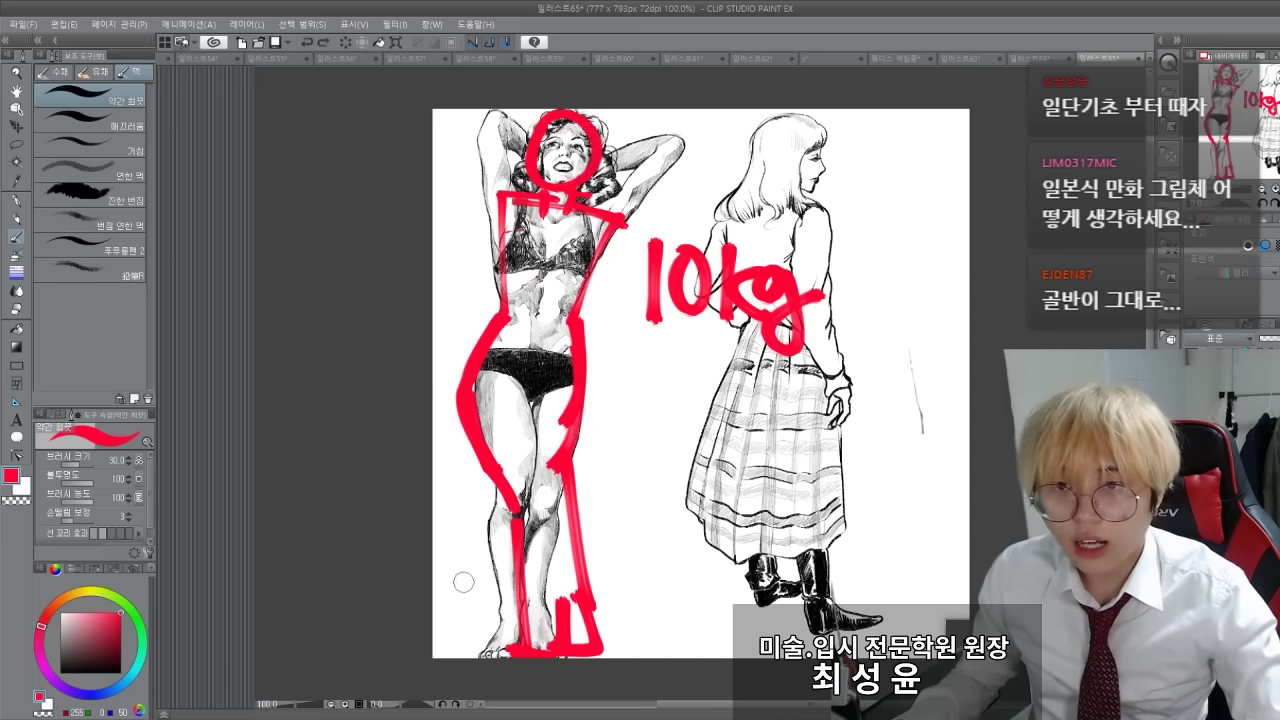
Set the colour to bright blue and outline a triangular wedge over the woman's shoulder and torso under the 10kg side
left_click(101, 697)
mouse_move(566, 204)
left_mouse_down()
mouse_move(592, 330)
mouse_move(572, 215)
mouse_move(627, 237)
mouse_move(577, 318)
mouse_move(565, 205)
left_mouse_up()
key("ctrl+z")
Try a blue triangular wedge over the woman's hip and a short blue mark beside her waist, undoing both
mouse_move(500, 318)
left_mouse_down()
mouse_move(500, 430)
mouse_move(458, 345)
mouse_move(497, 312)
left_mouse_up()
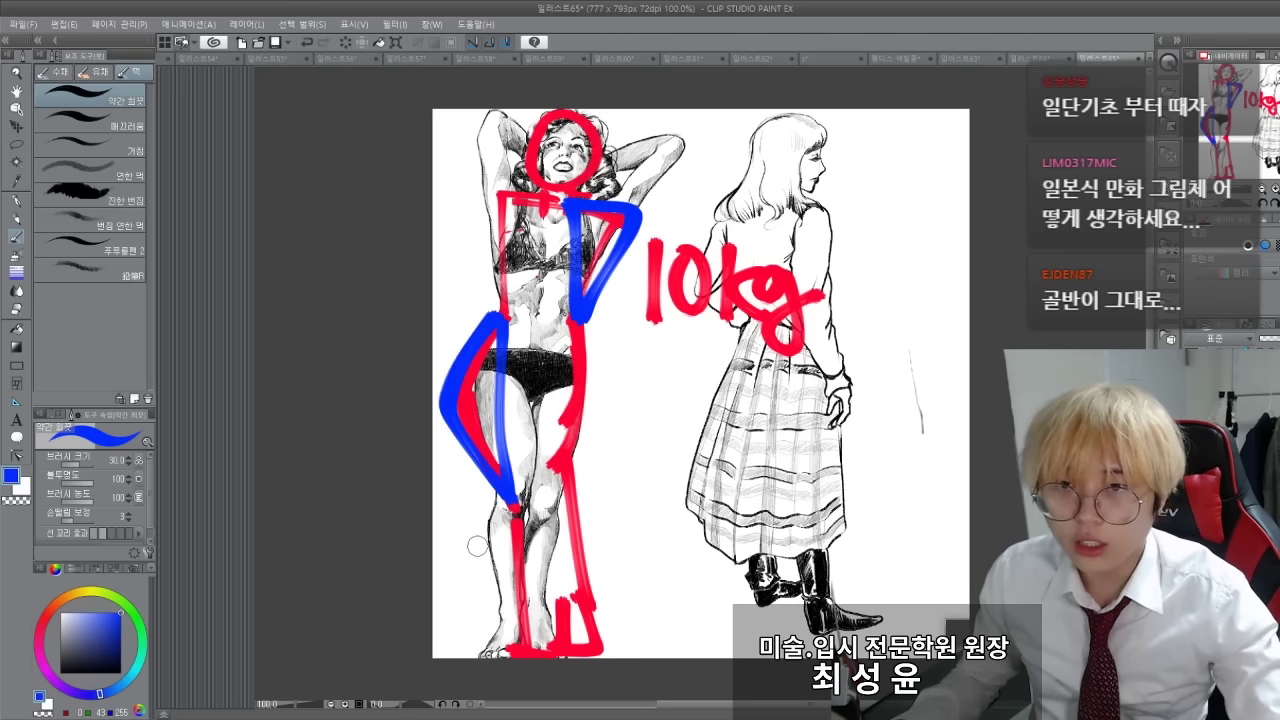
left_click_drag(441, 266, 448, 302)
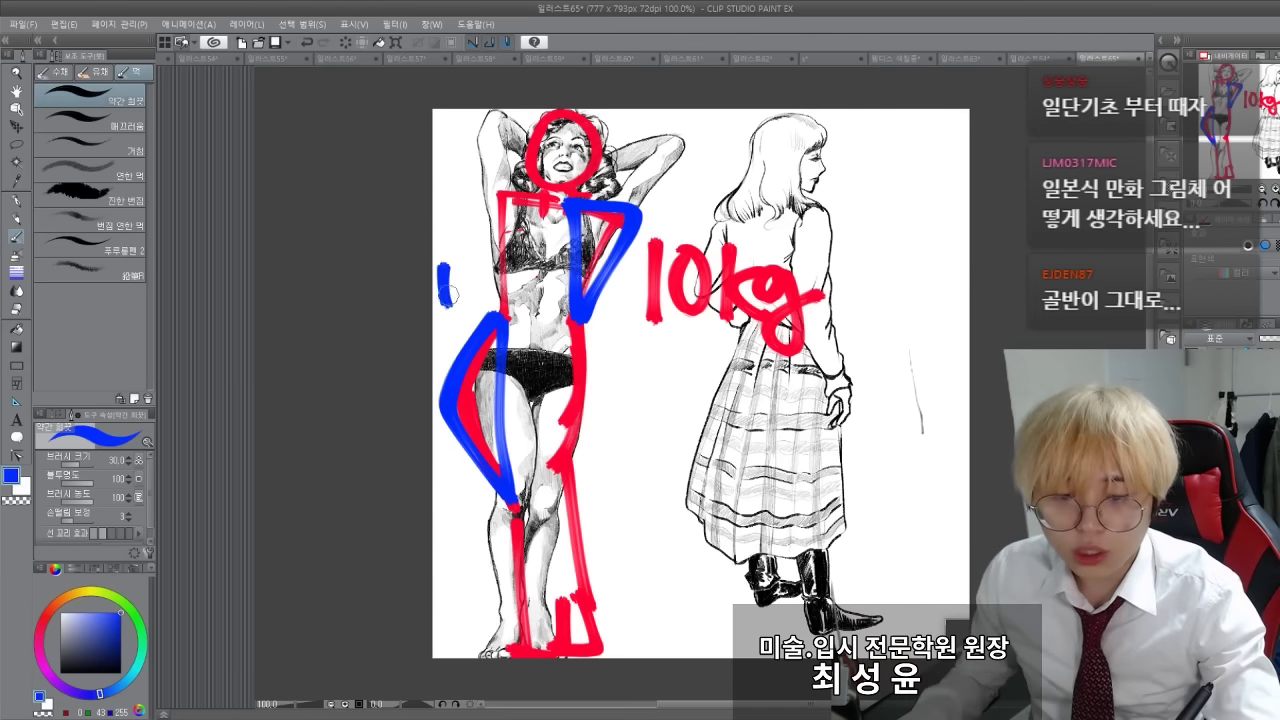
key("ctrl+z")
key("ctrl+z")
Outline a curved blue wedge over the woman's protruding hip and write "10kg" in blue beside her shin
left_click_drag(442, 520, 443, 575)
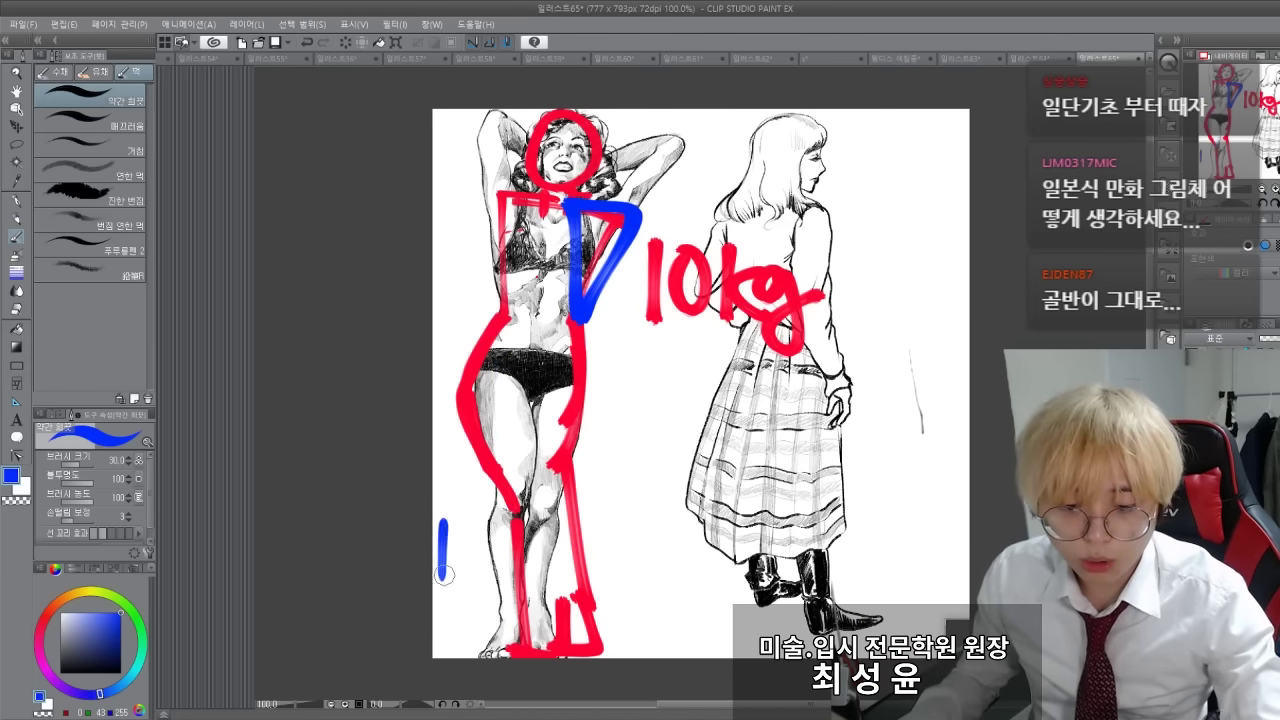
mouse_move(460, 418)
left_mouse_down()
mouse_move(513, 490)
mouse_move(468, 368)
left_mouse_up()
left_click_drag(454, 562, 478, 582)
left_click_drag(494, 542, 496, 594)
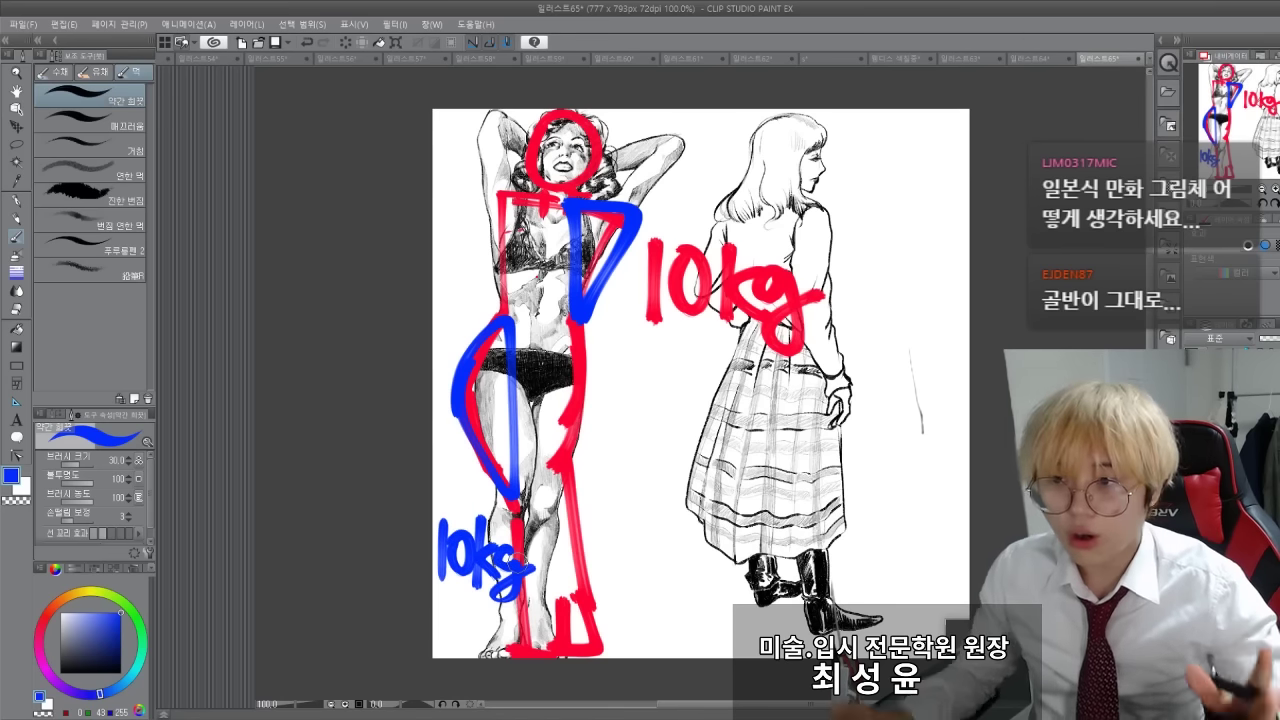